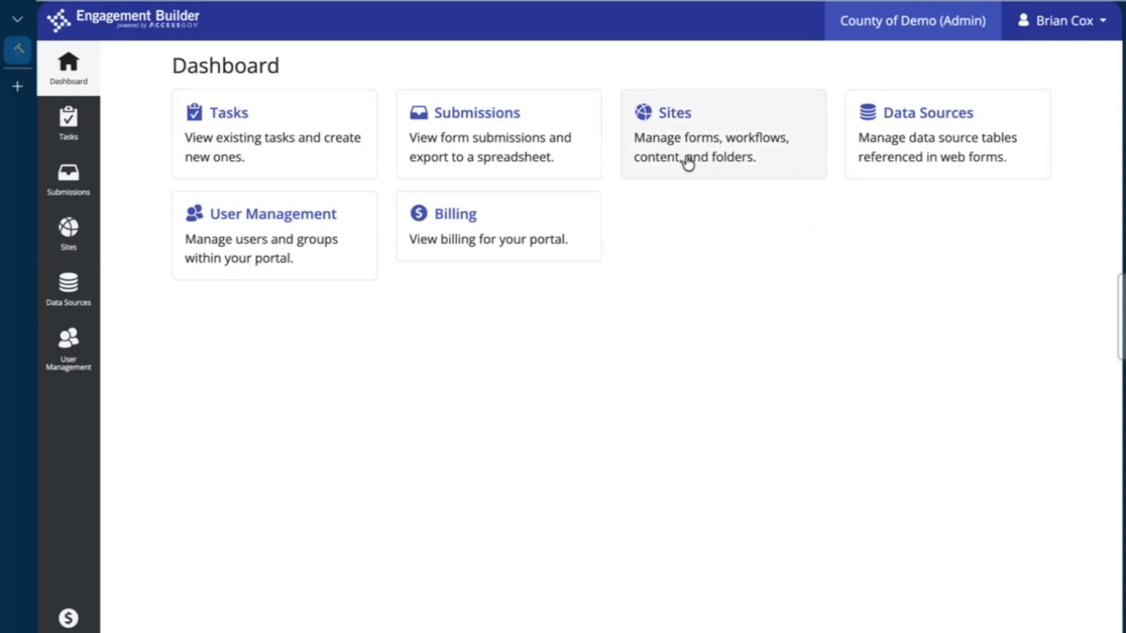
# Go to All Engagements for the County of Demo Clerk and Recorder site and start a New Engagement
pyautogui.click(70, 246)
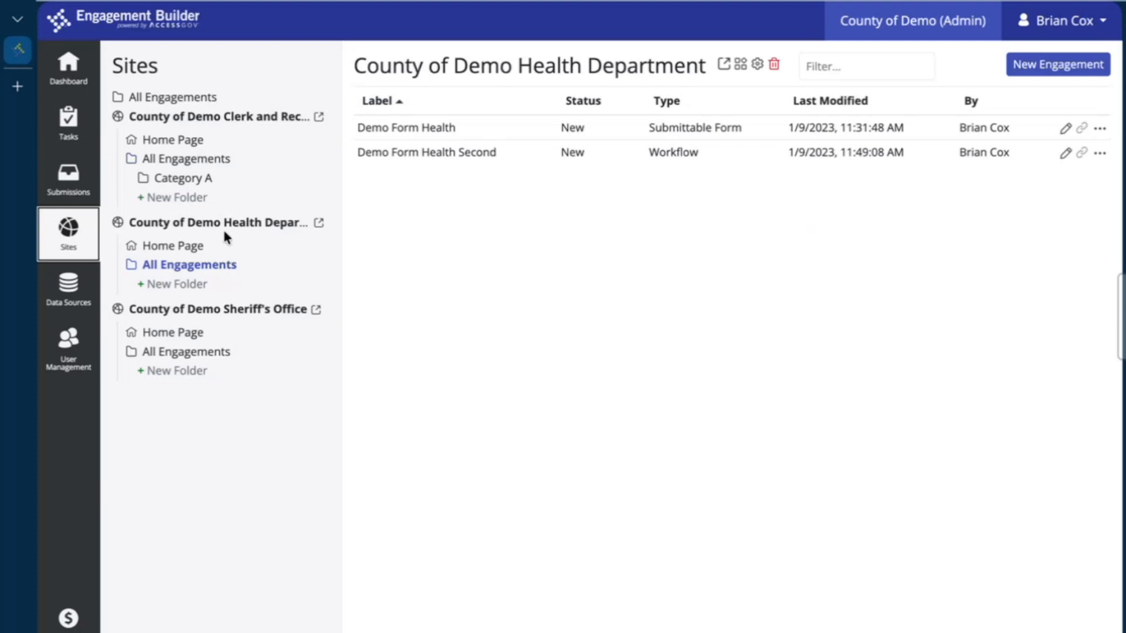
pyautogui.click(214, 160)
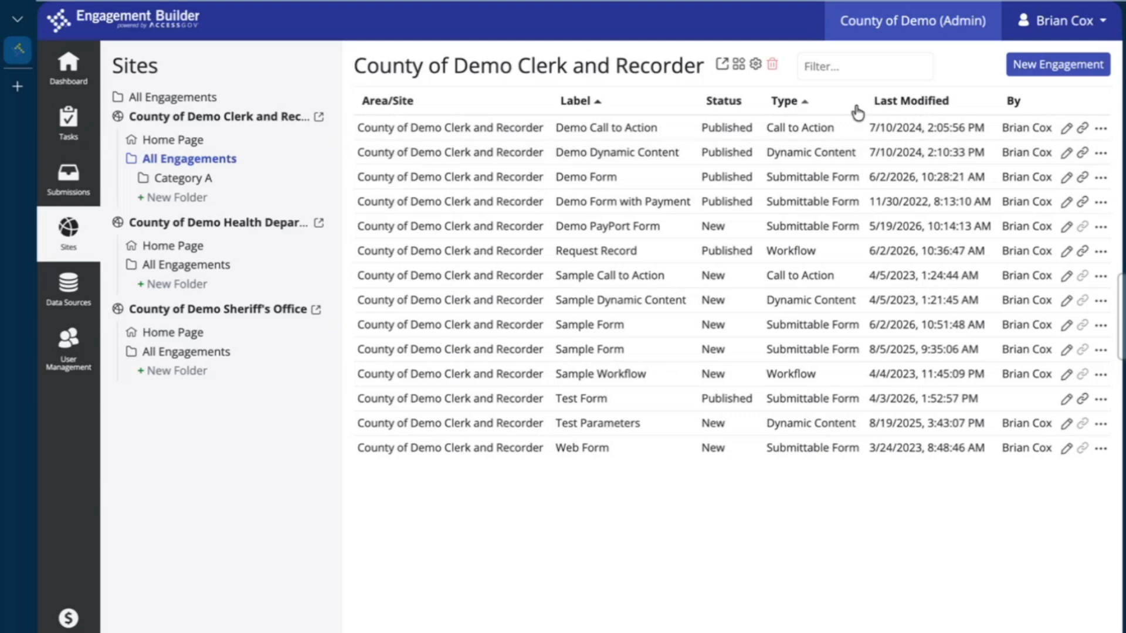
pyautogui.click(1035, 67)
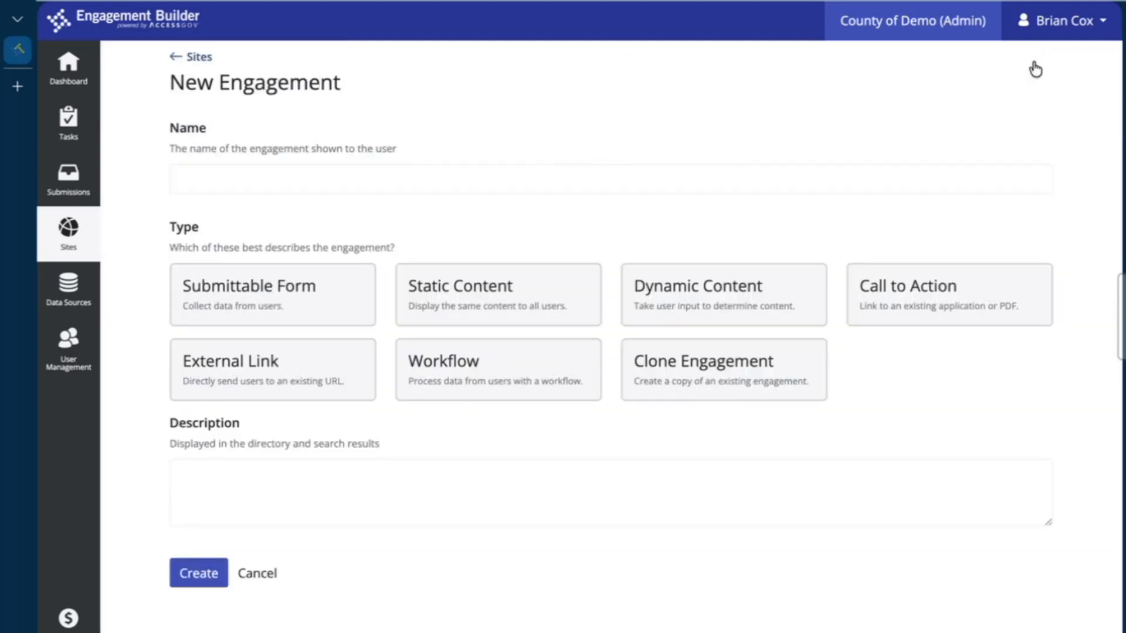
# Name the engagement 'Contact Us' and choose the Submittable Form type
pyautogui.click(822, 184)
pyautogui.write('Contact us')
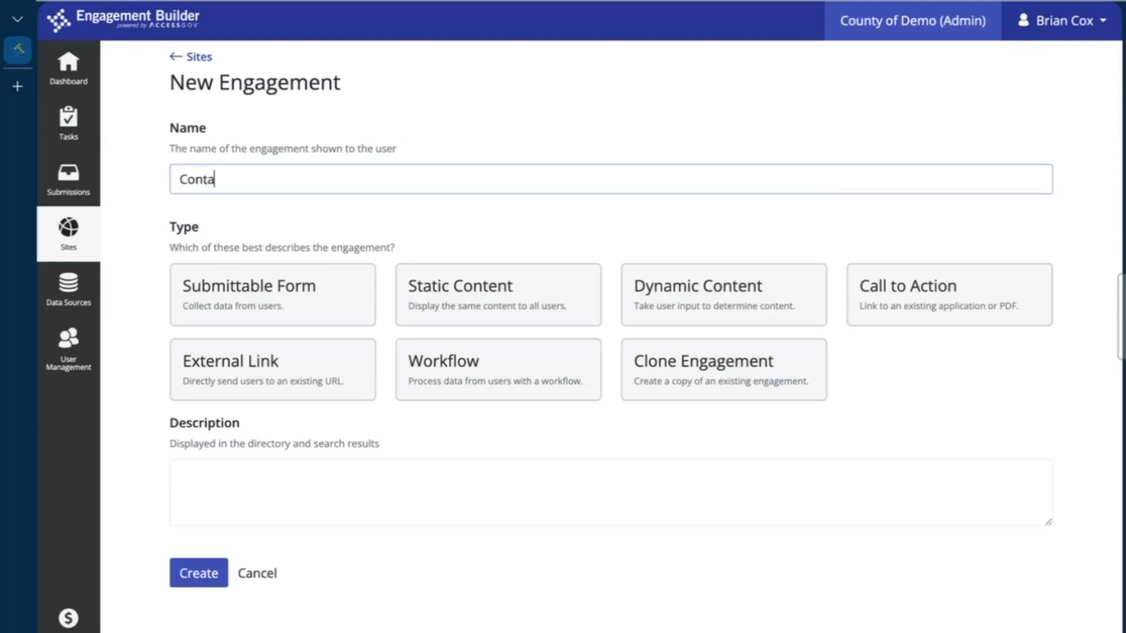
pyautogui.press('BackSpace')
pyautogui.press('BackSpace')
pyautogui.press('BackSpace')
pyautogui.write('Us')
pyautogui.click(243, 304)
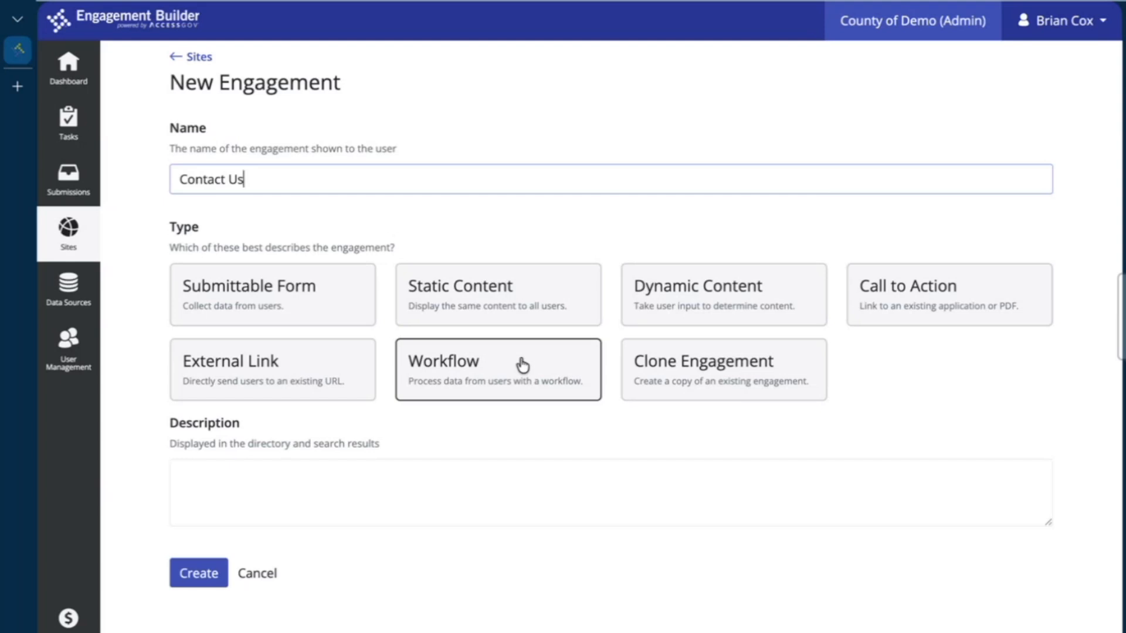
# Add the description 'Contact the County of Demo regarding any inquiry you have!' and create the engagement
pyautogui.click(515, 481)
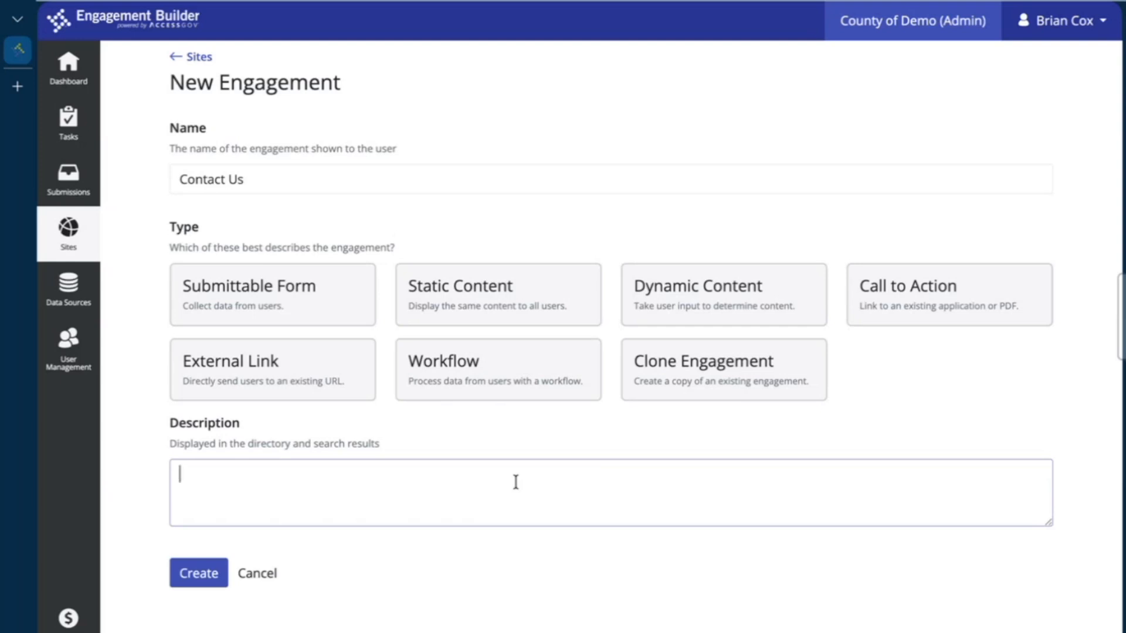
pyautogui.write('Contact the County of Demo regarding any inquiry you have')
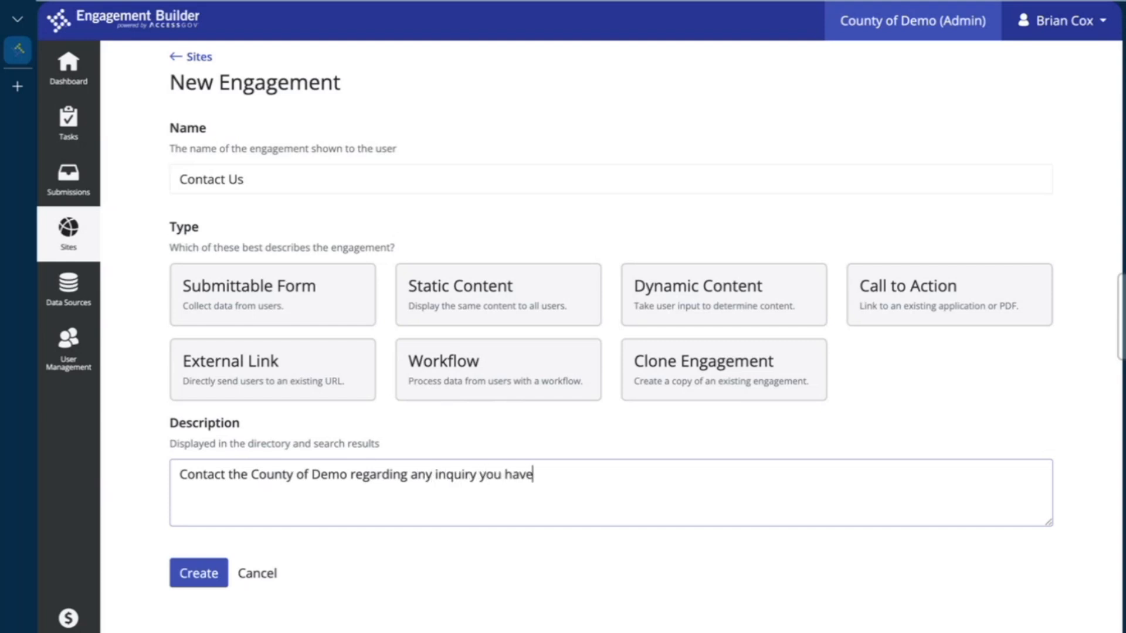
pyautogui.write('!')
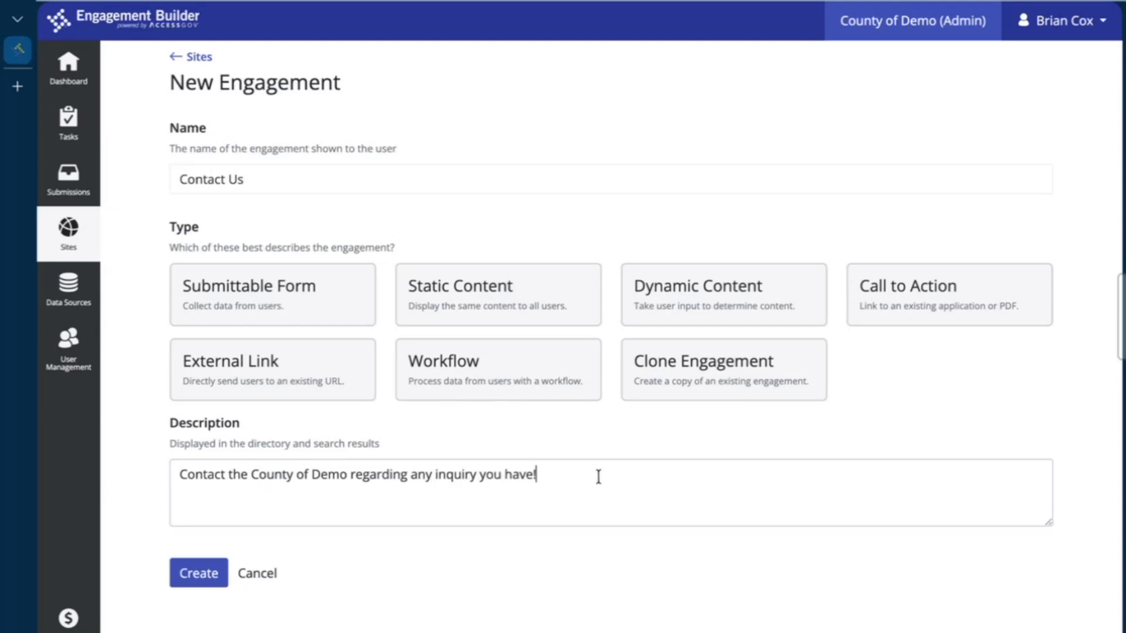
pyautogui.moveTo(598, 475); pyautogui.dragTo(165, 478)
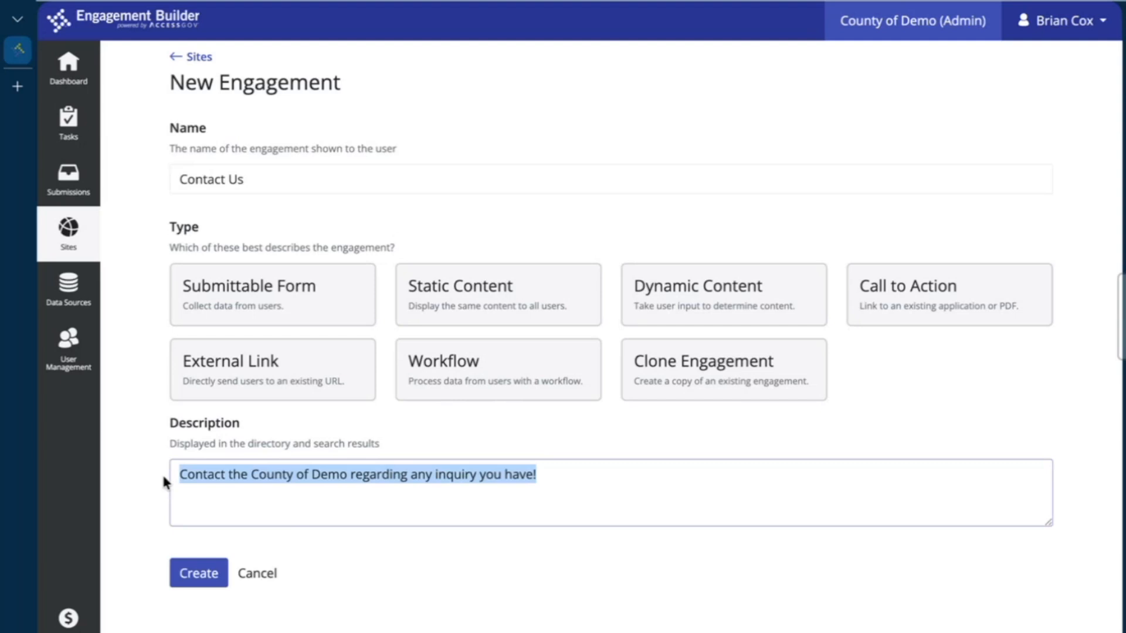
pyautogui.click(447, 620)
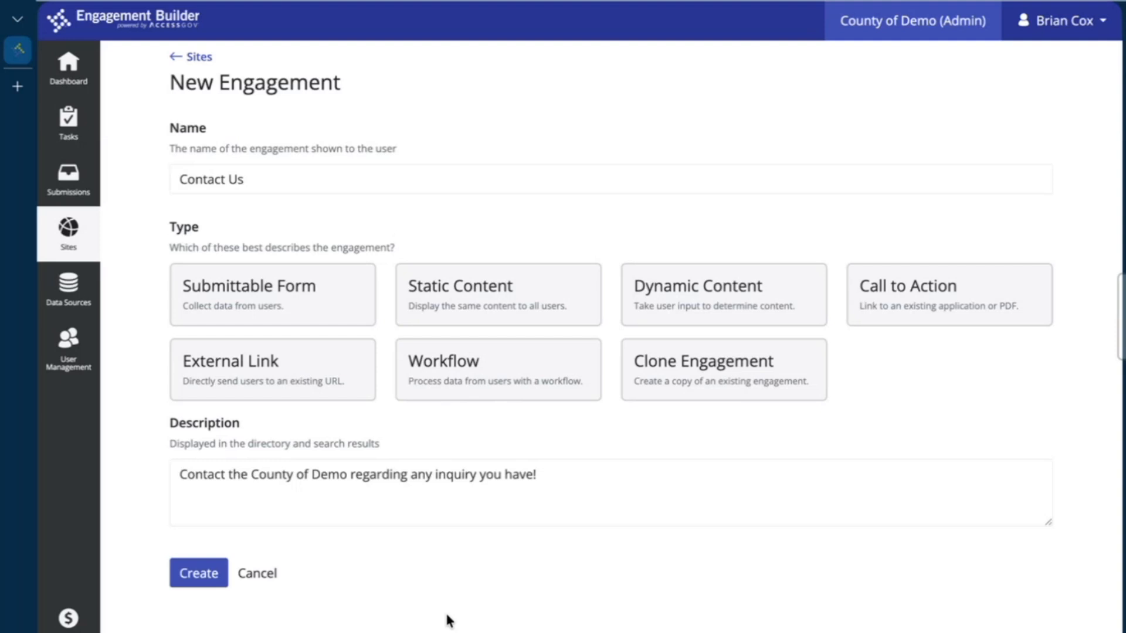
pyautogui.click(182, 575)
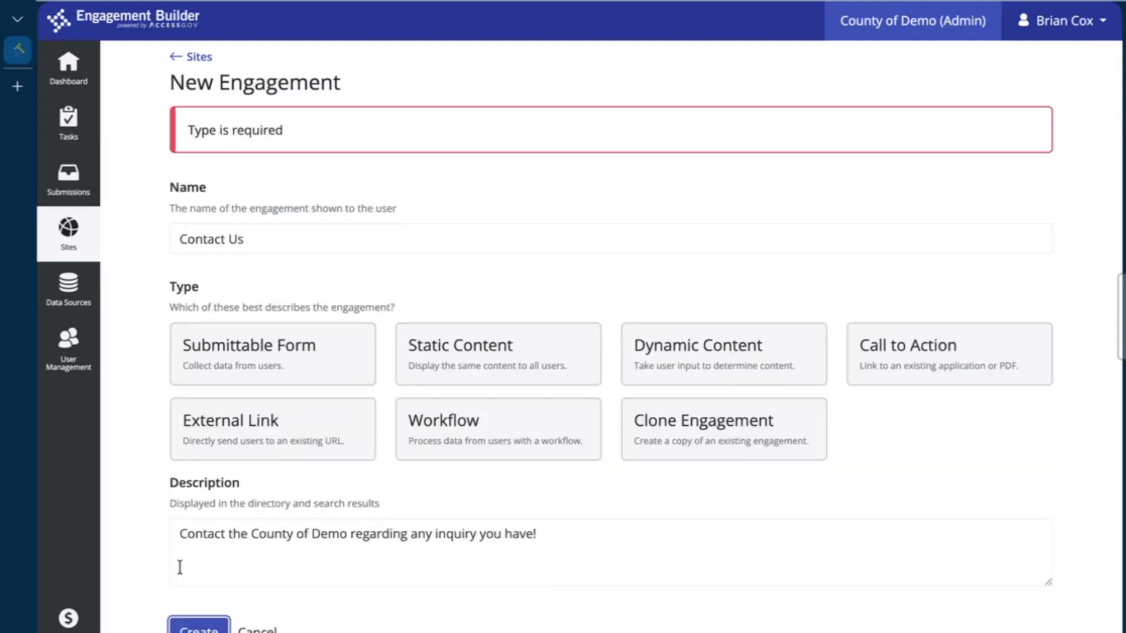
pyautogui.click(325, 358)
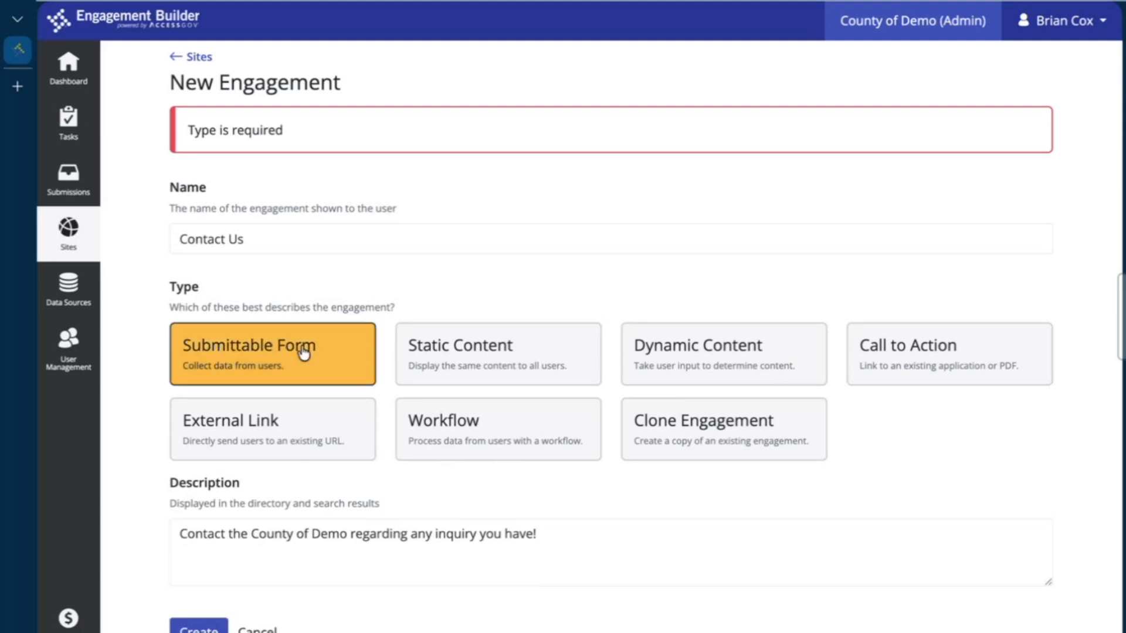
pyautogui.click(202, 628)
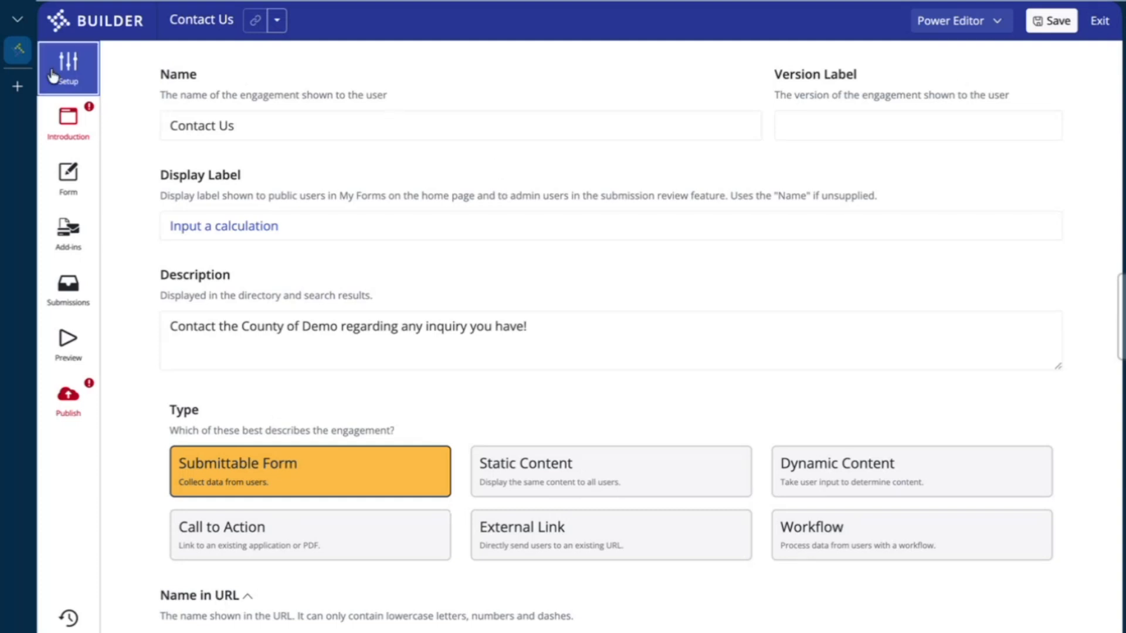
pyautogui.moveTo(322, 121); pyautogui.dragTo(149, 125)
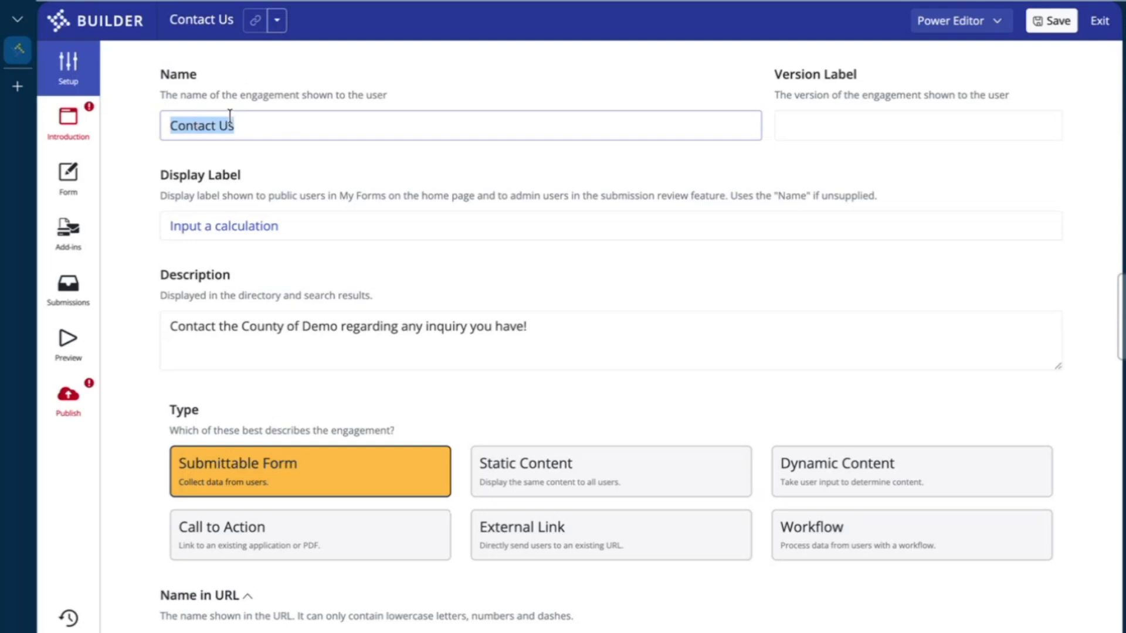
pyautogui.click(255, 154)
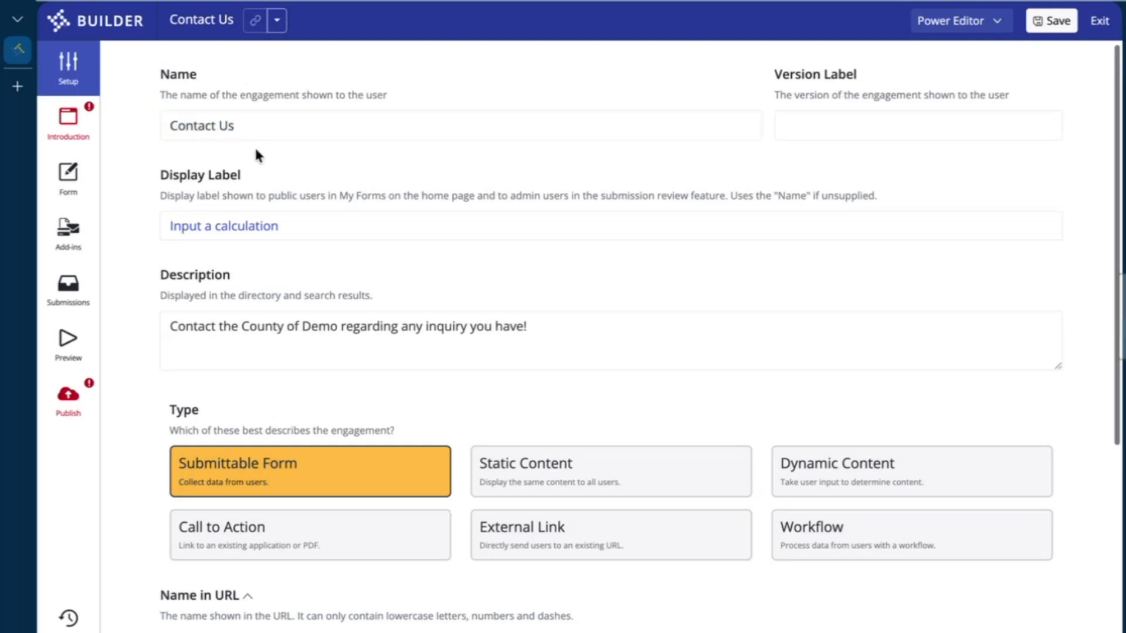
pyautogui.scroll(-2, 252, 150)
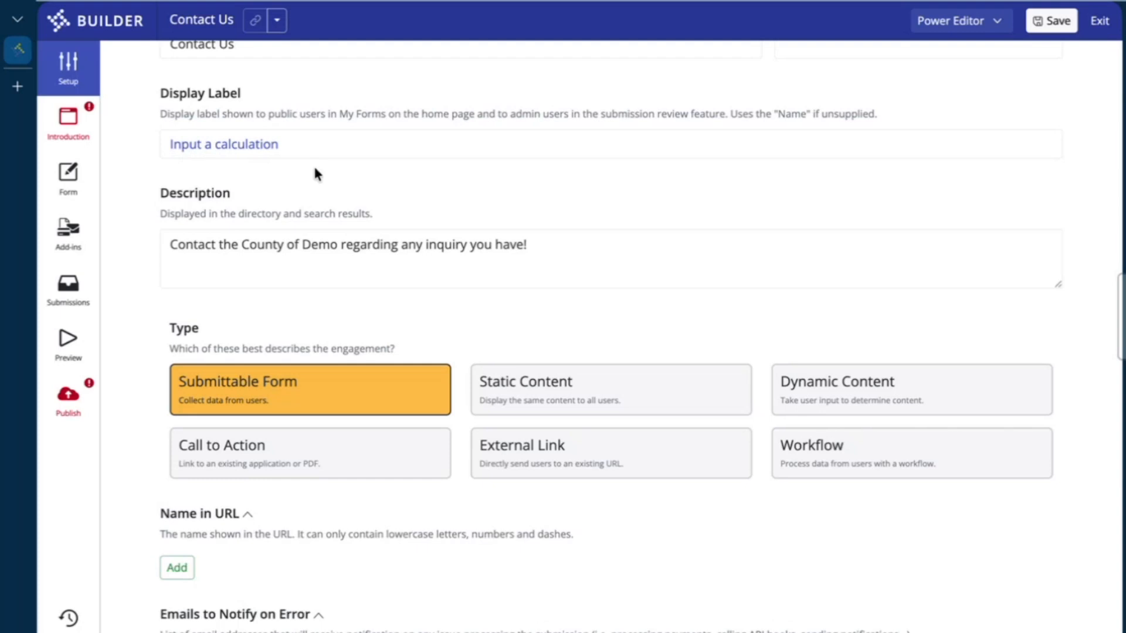
pyautogui.scroll(-1, 315, 169)
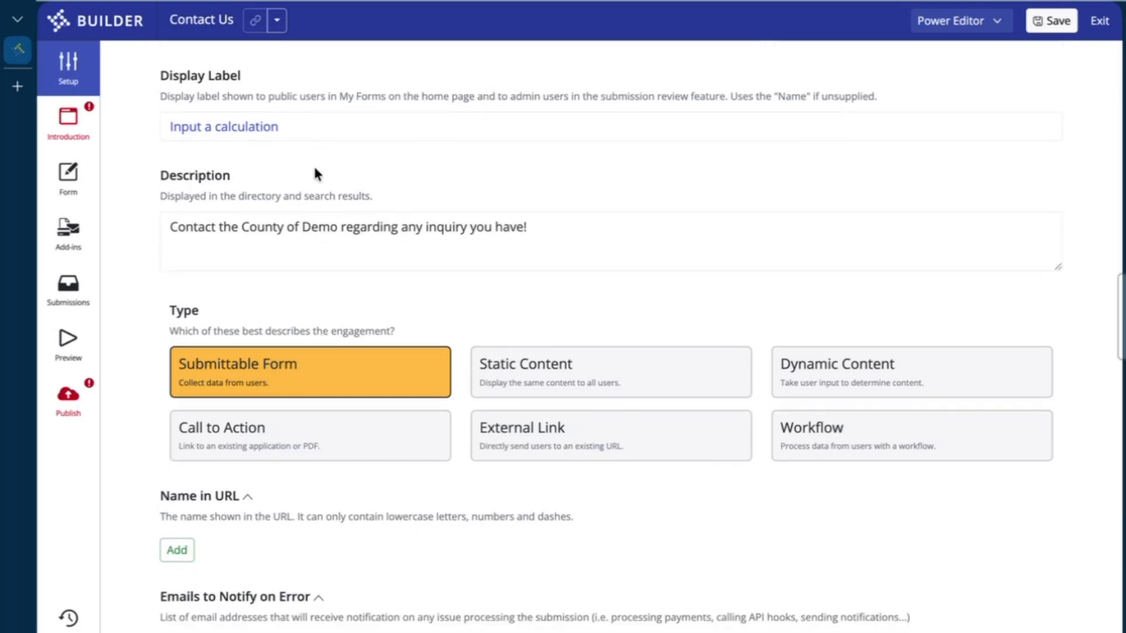
pyautogui.scroll(-1, 315, 174)
pyautogui.moveTo(555, 166); pyautogui.dragTo(157, 171)
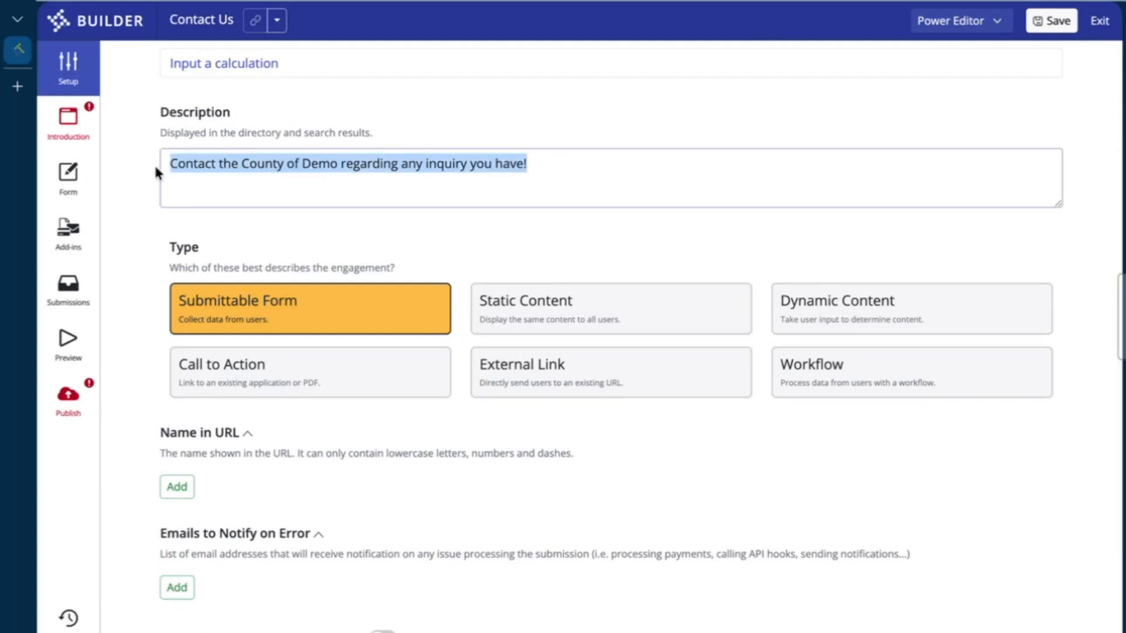
pyautogui.click(367, 95)
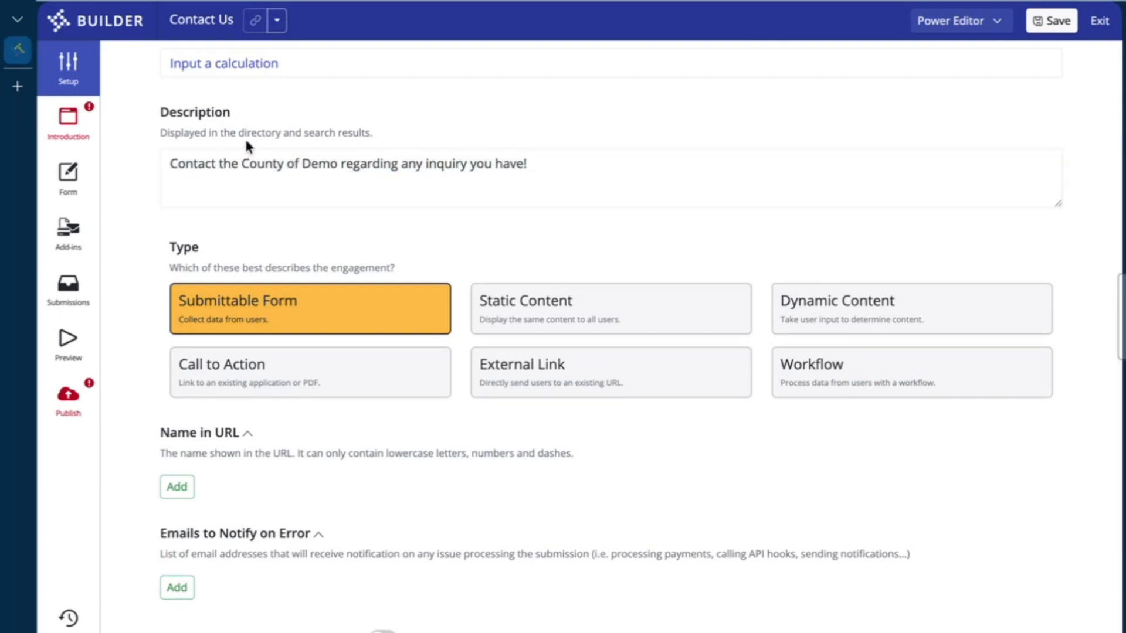
pyautogui.scroll(-3, 472, 188)
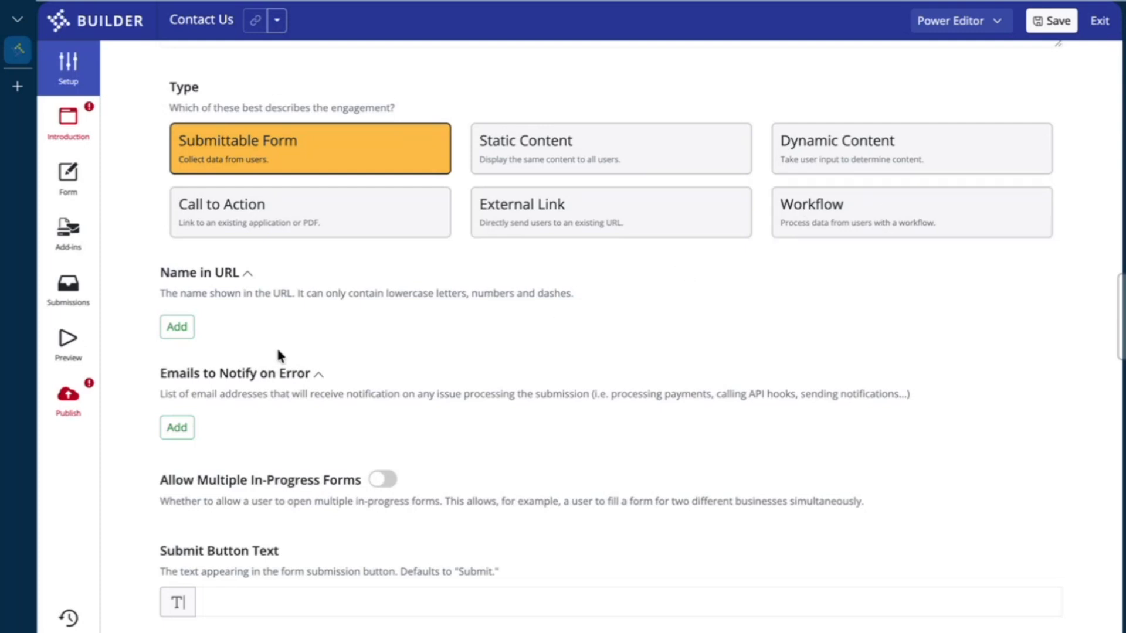
# Discard the empty Name in URL entry, save Contact Us, and copy its Test URL
pyautogui.click(176, 328)
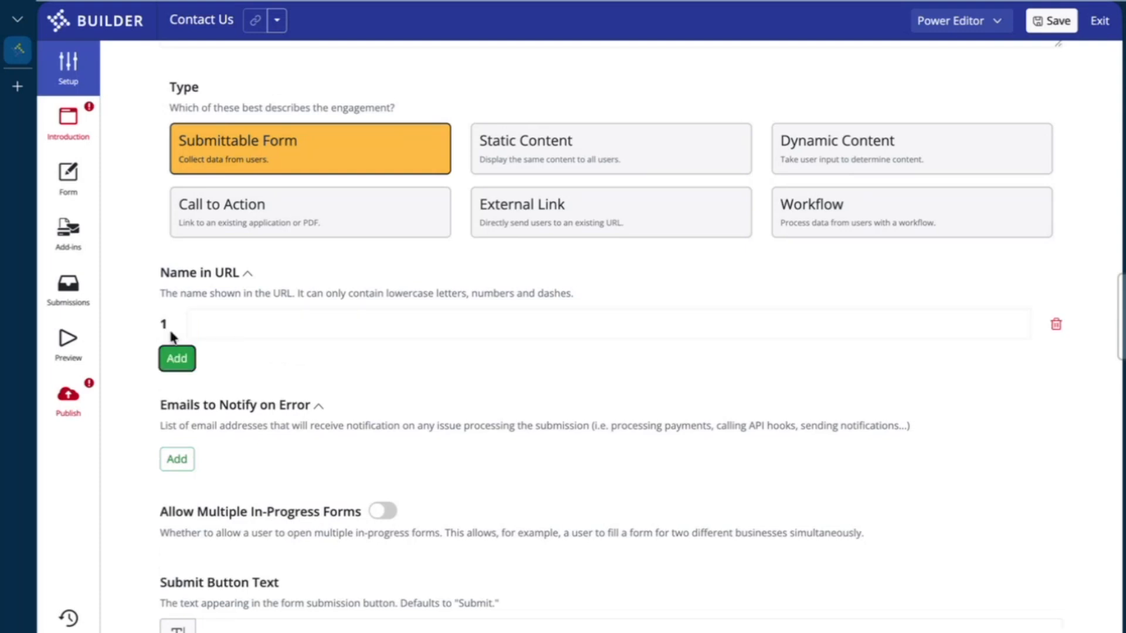
pyautogui.click(267, 327)
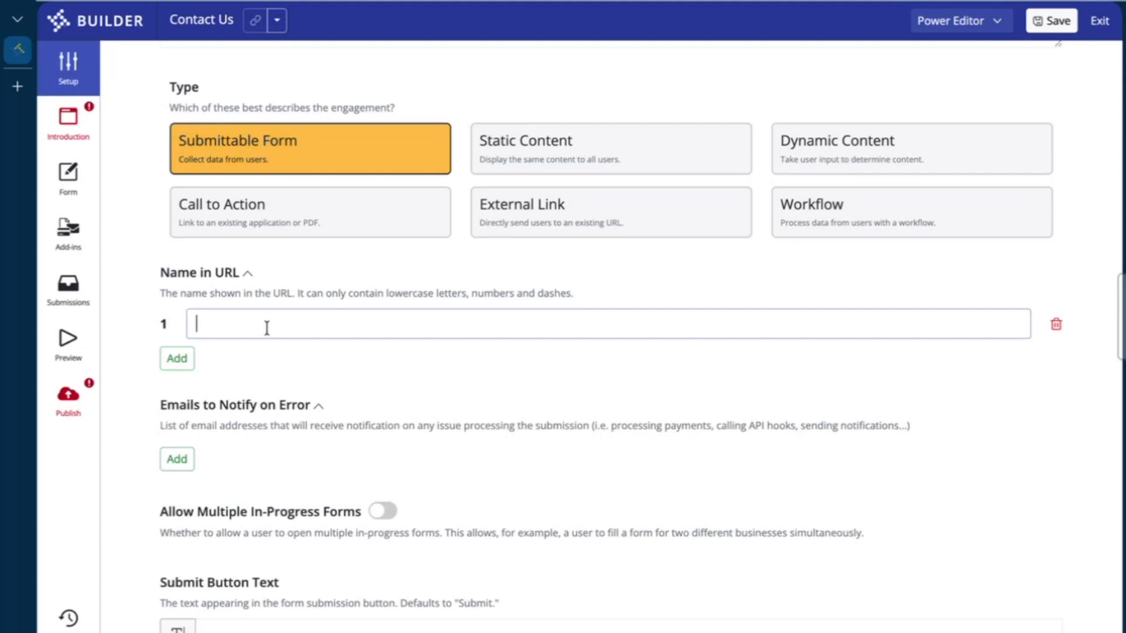
pyautogui.click(1056, 325)
pyautogui.click(1044, 32)
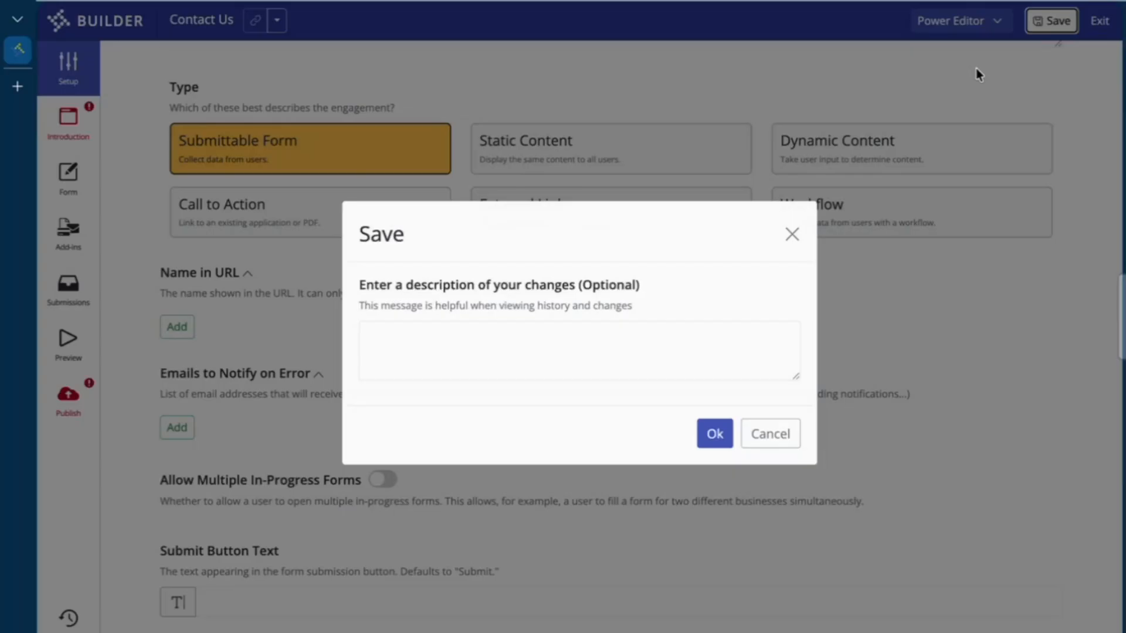
pyautogui.click(715, 433)
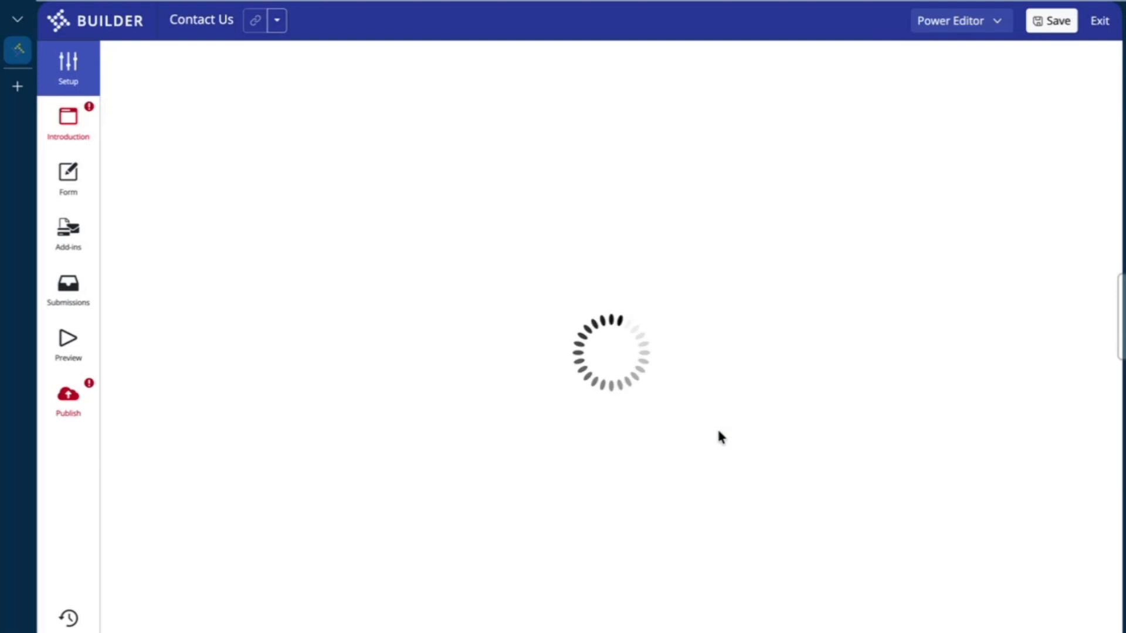
pyautogui.click(277, 21)
pyautogui.click(271, 76)
# Paste the Test URL into a new Edge tab, then add a Name in URL entry in the builder
pyautogui.click(18, 88)
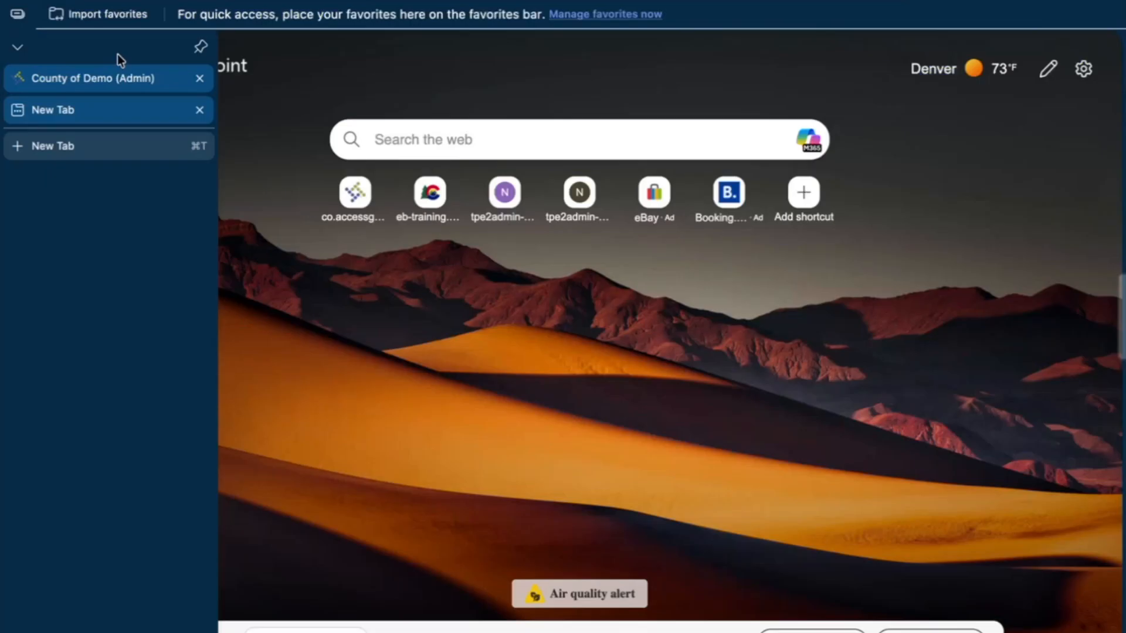
pyautogui.hotkey('ctrl', 'v')
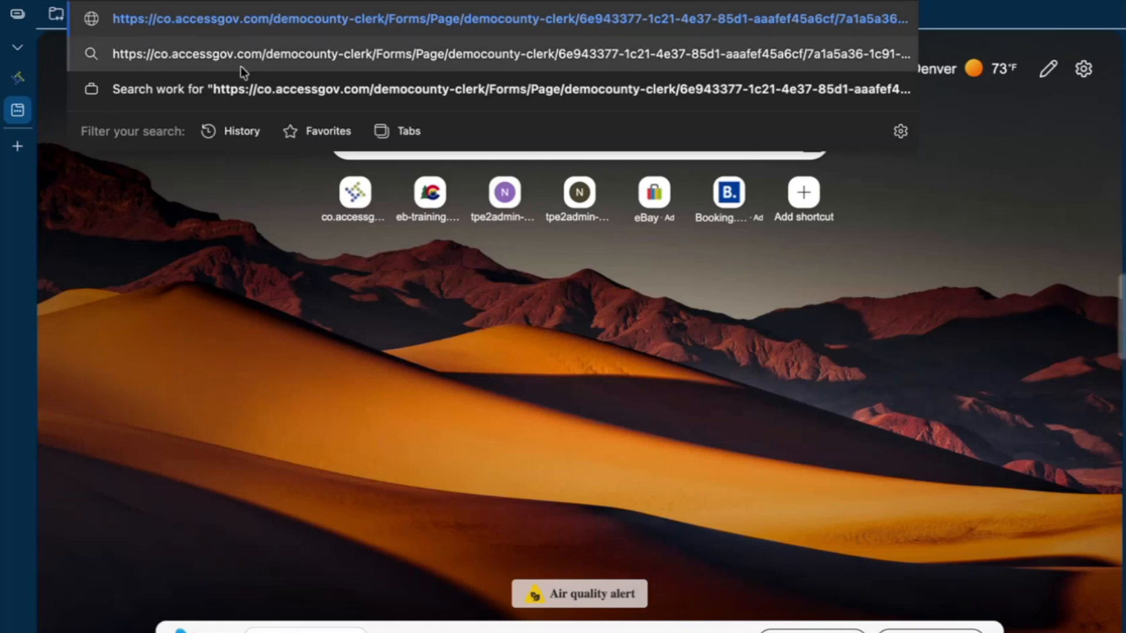
pyautogui.click(18, 89)
pyautogui.scroll(-5, 370, 270)
pyautogui.click(178, 315)
pyautogui.click(278, 314)
pyautogui.write('cintact-us')
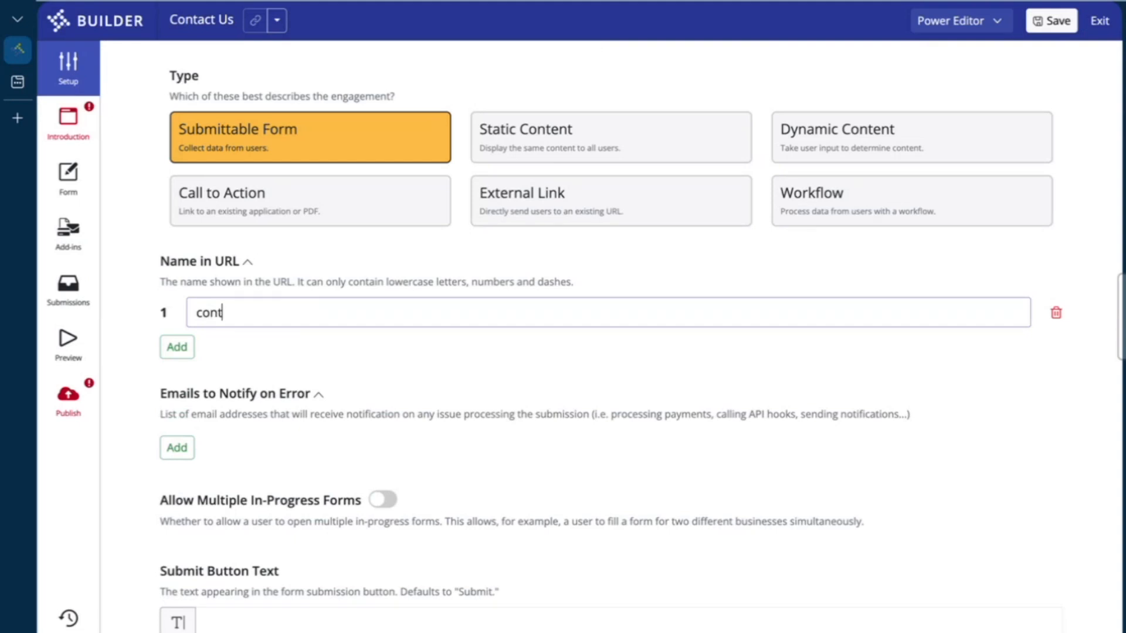
pyautogui.click(377, 333)
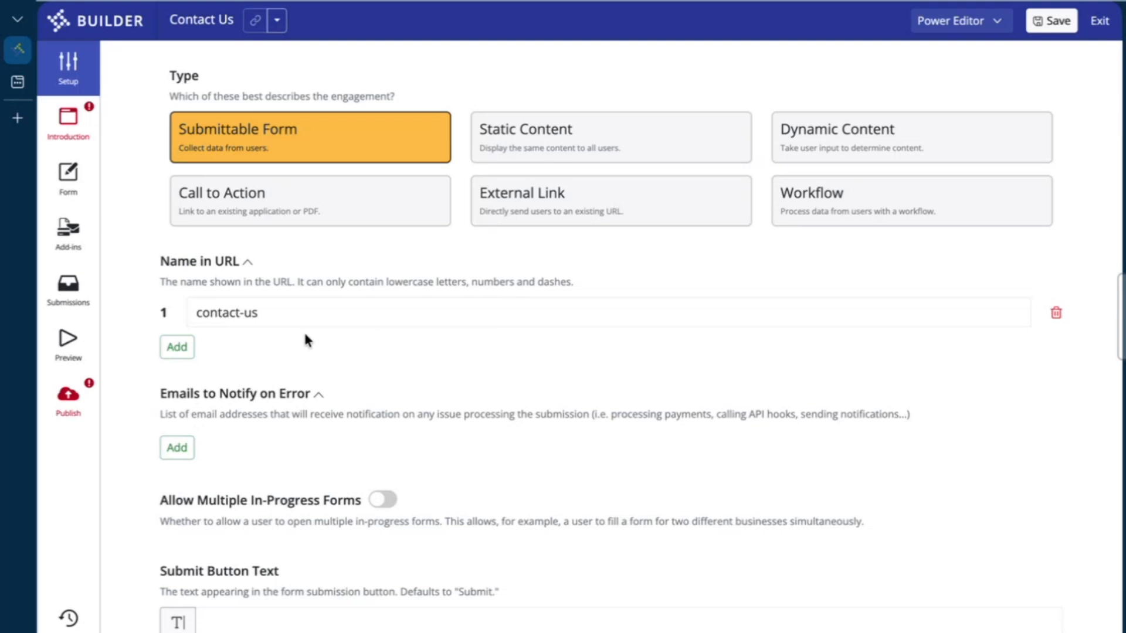
pyautogui.scroll(-1, 305, 336)
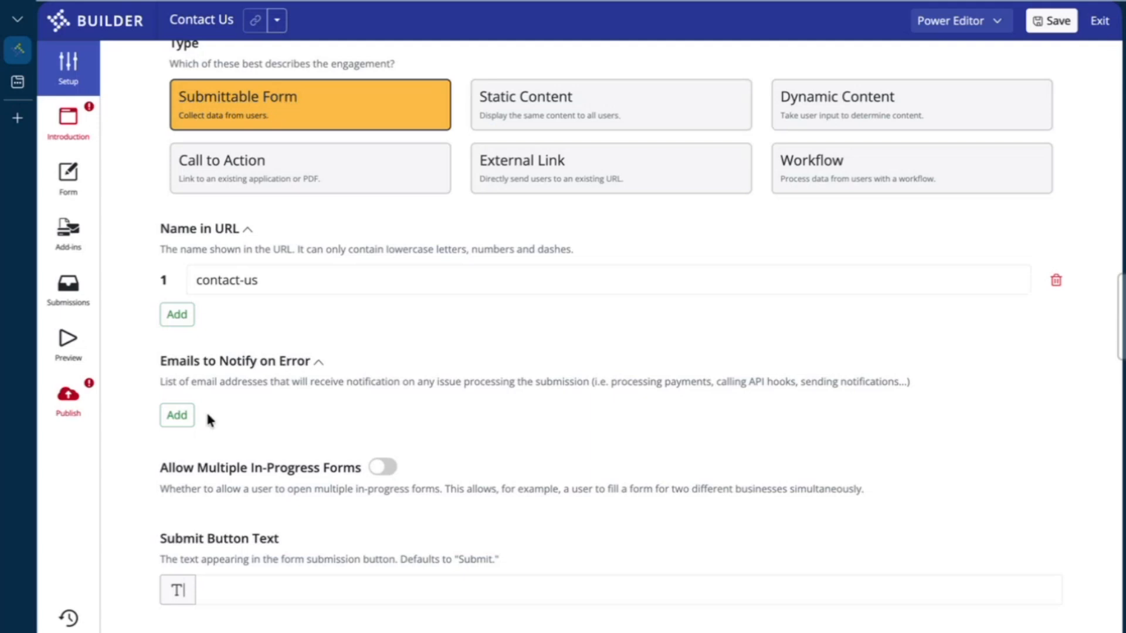
pyautogui.click(176, 414)
pyautogui.click(245, 417)
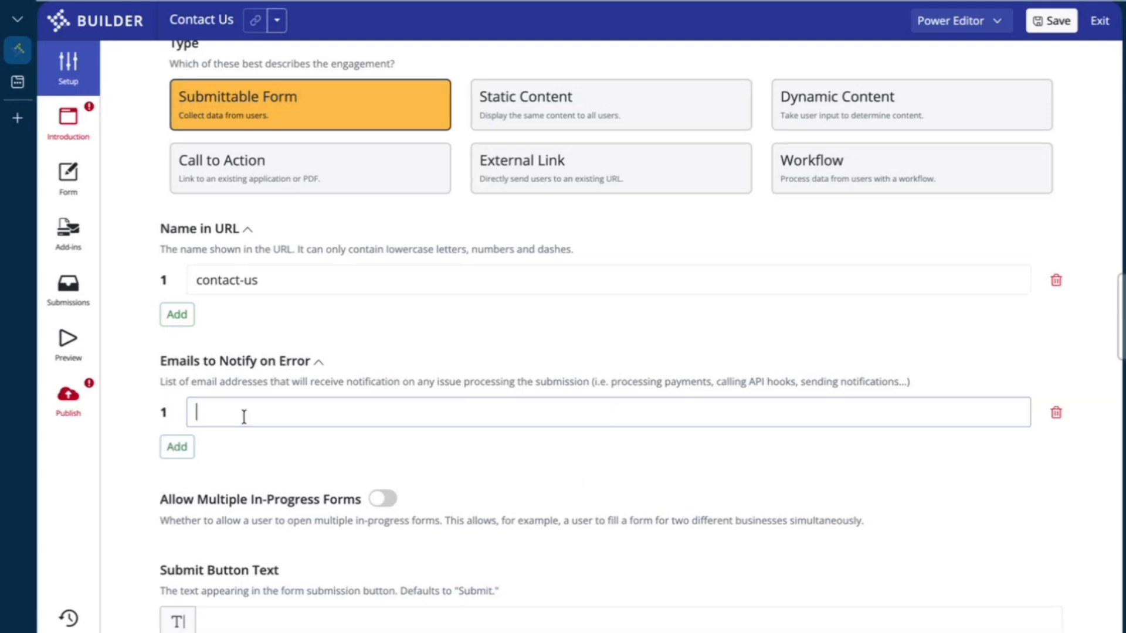
pyautogui.click(186, 449)
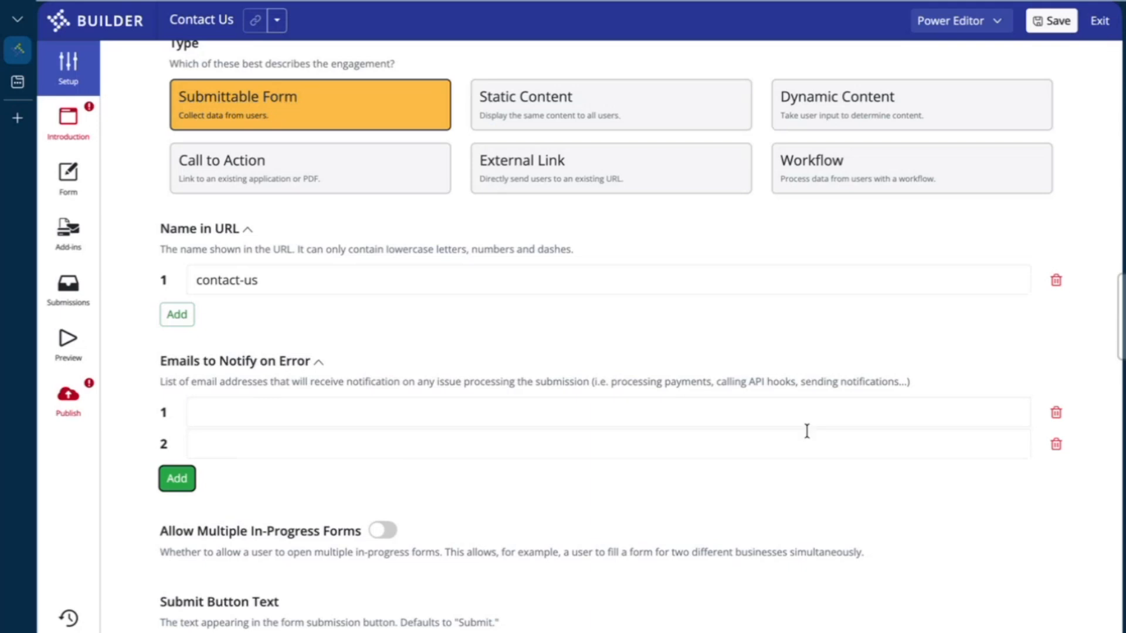
pyautogui.click(1056, 444)
pyautogui.click(1056, 413)
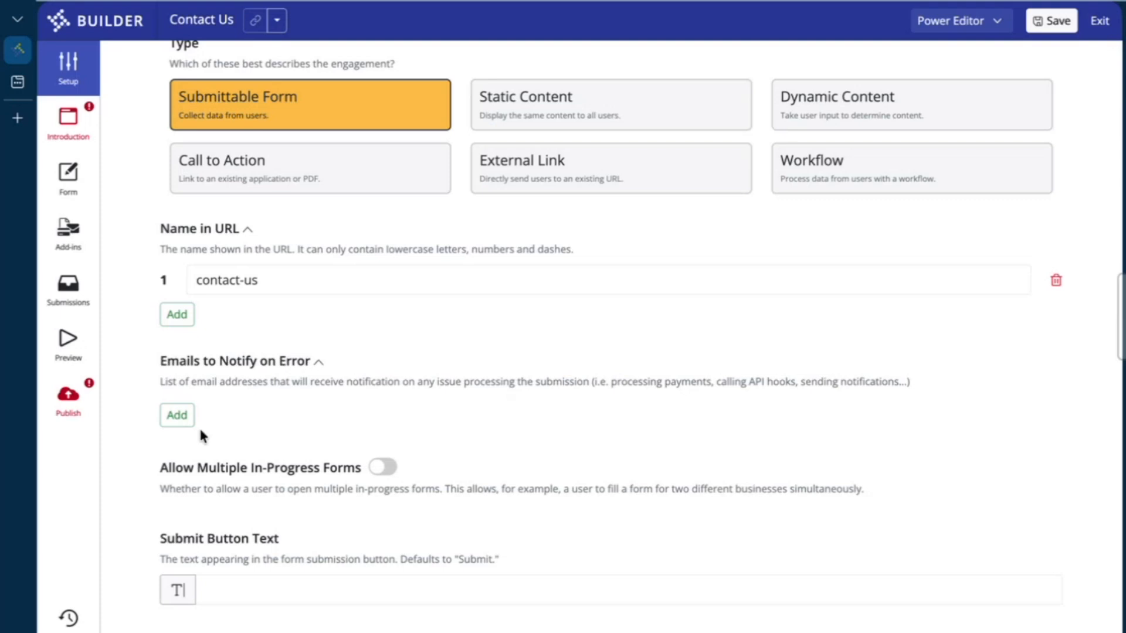
pyautogui.scroll(6, 199, 427)
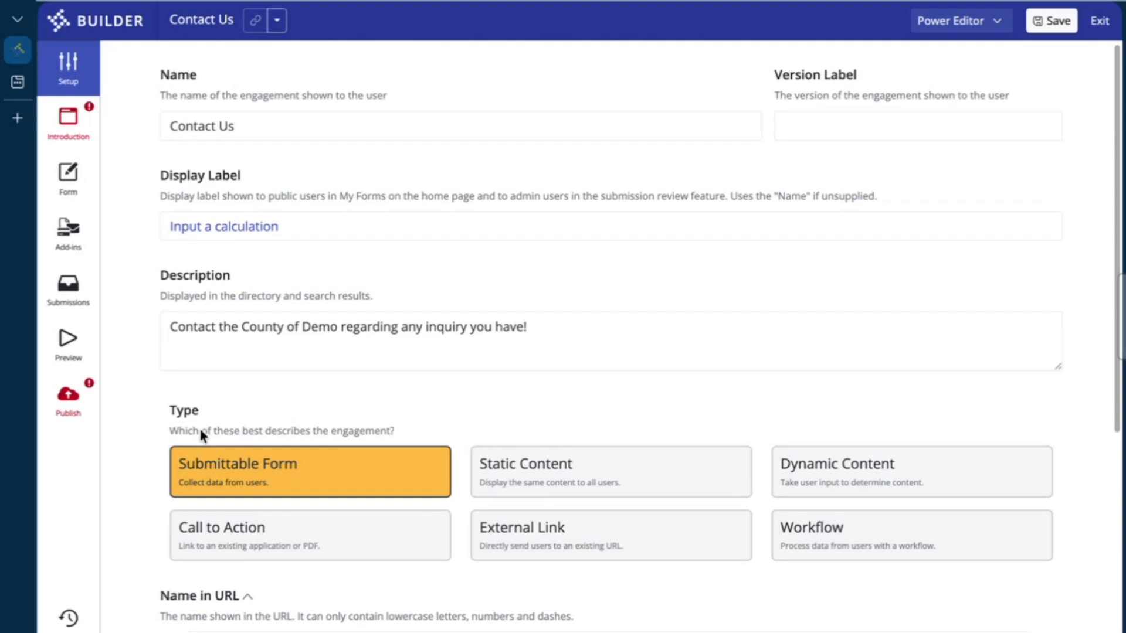
# Leave the Emails to Notify on Error list empty after trying new rows, and open Introduction settings
pyautogui.click(85, 136)
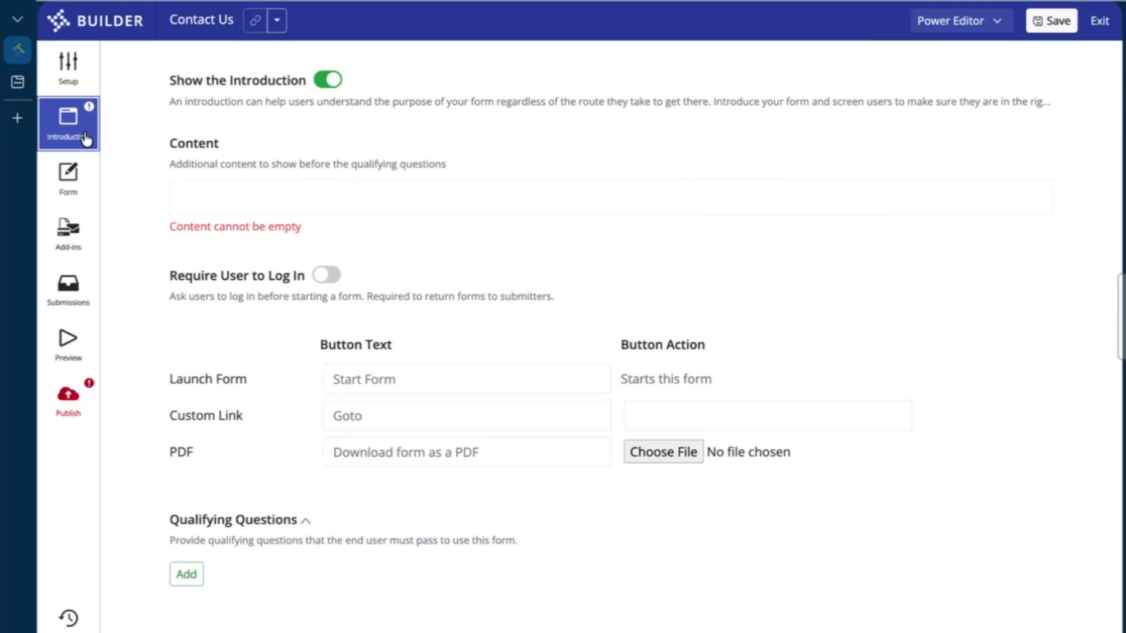
pyautogui.click(87, 68)
pyautogui.scroll(-5, 427, 532)
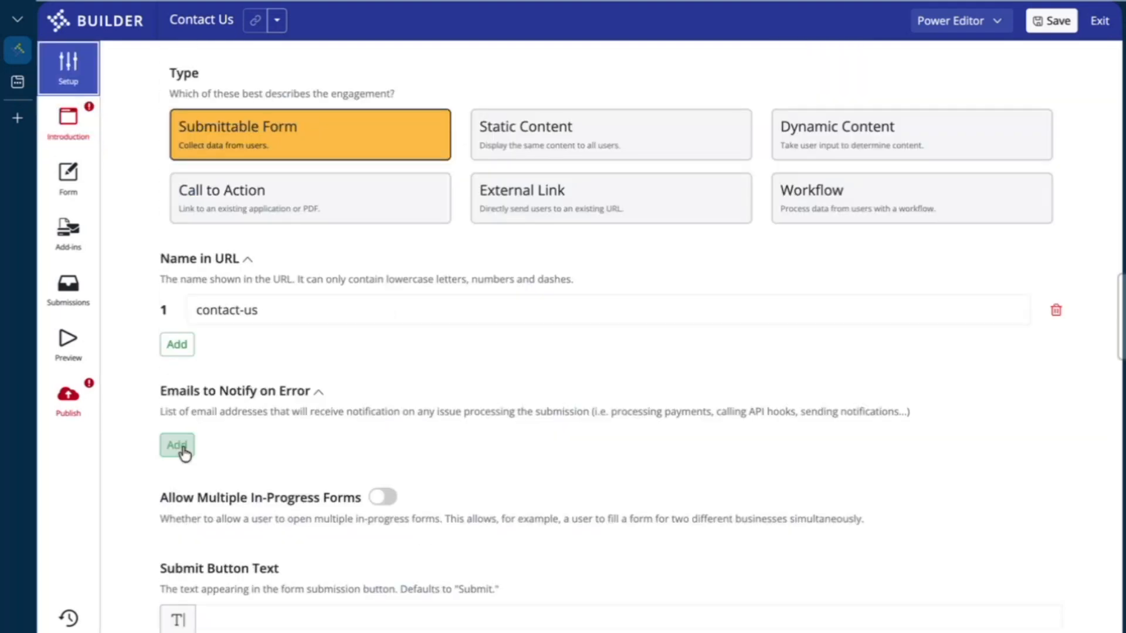
pyautogui.click(181, 449)
pyautogui.click(281, 443)
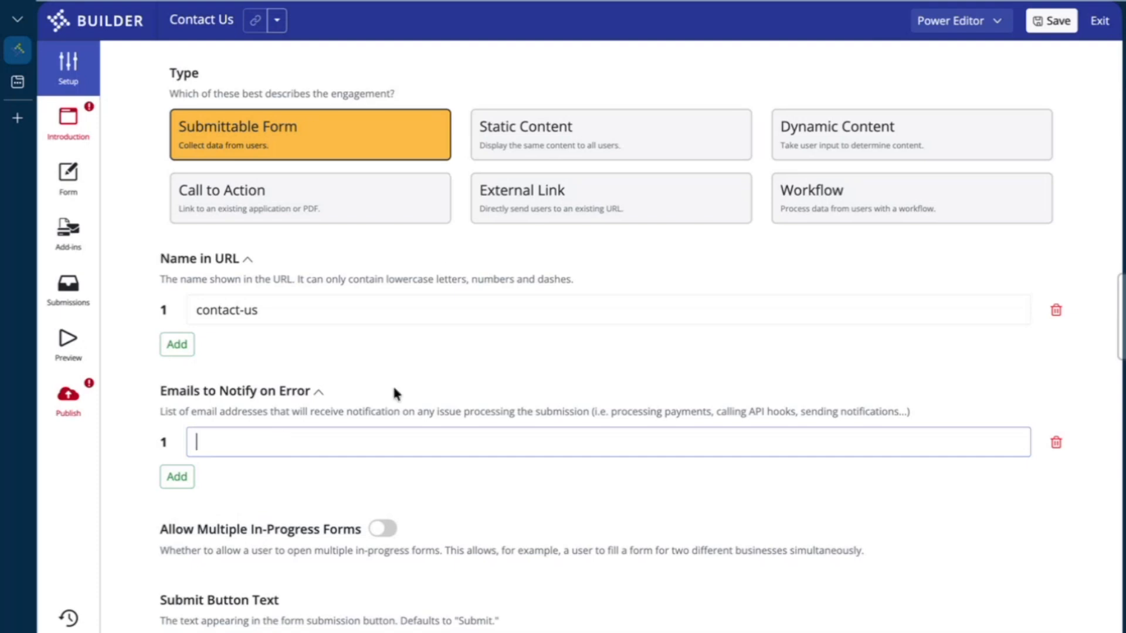
pyautogui.click(864, 381)
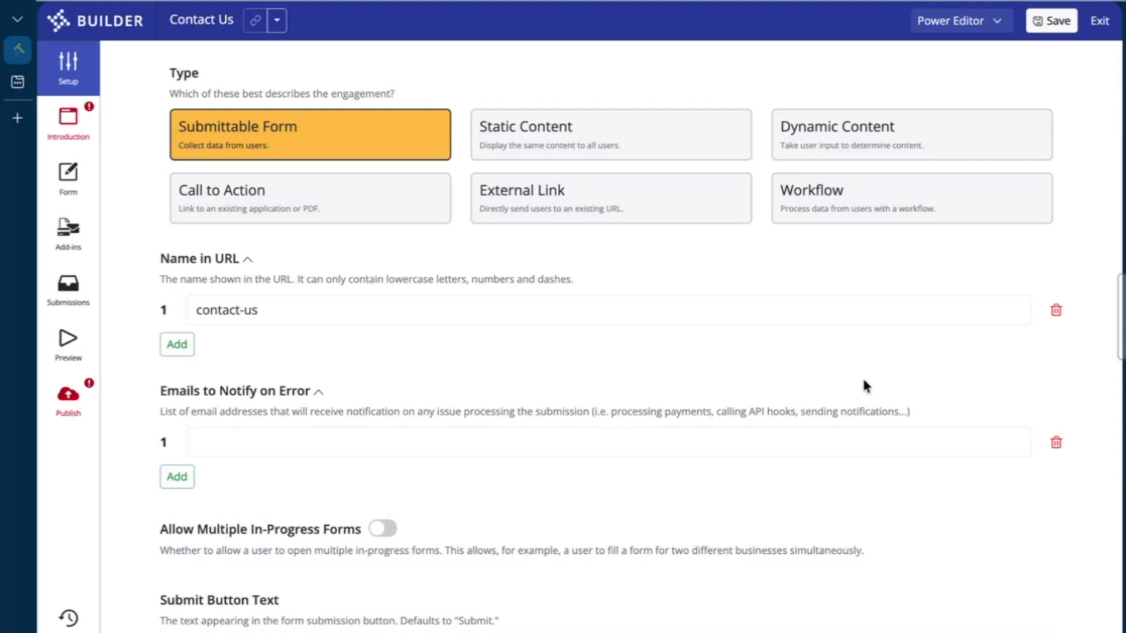
pyautogui.click(1056, 443)
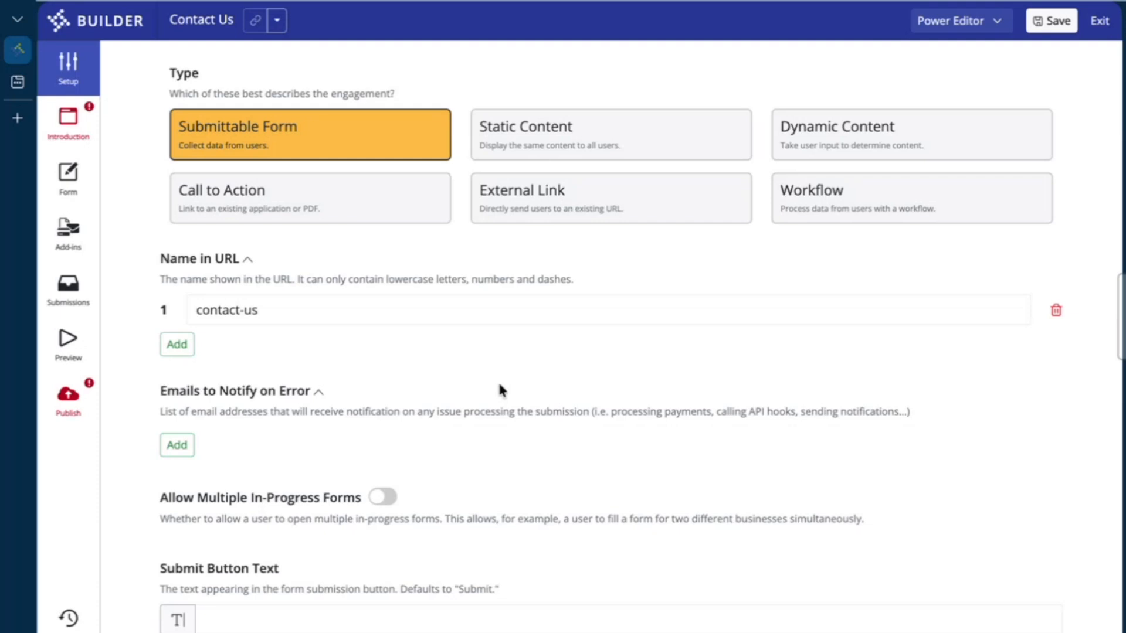
pyautogui.click(183, 445)
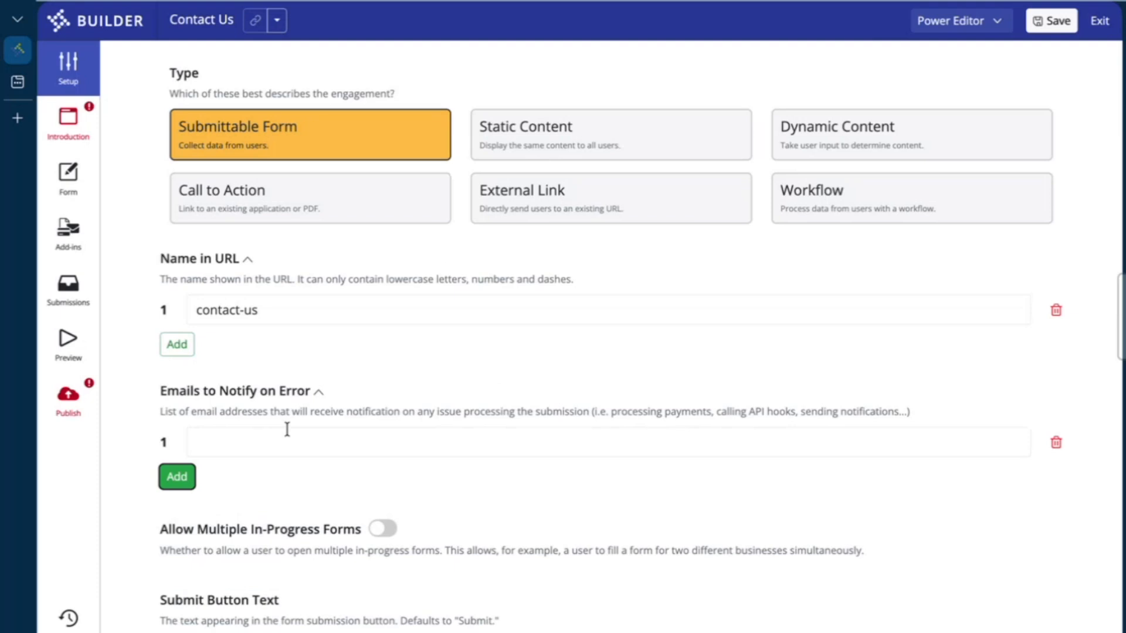
pyautogui.click(906, 329)
pyautogui.click(1056, 444)
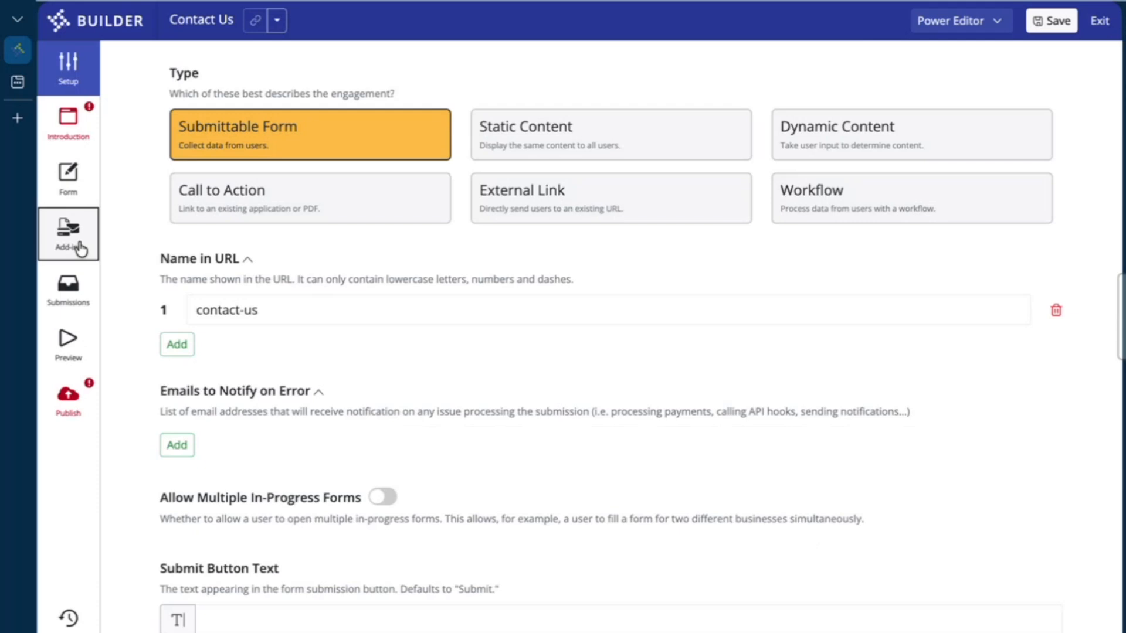
pyautogui.click(58, 148)
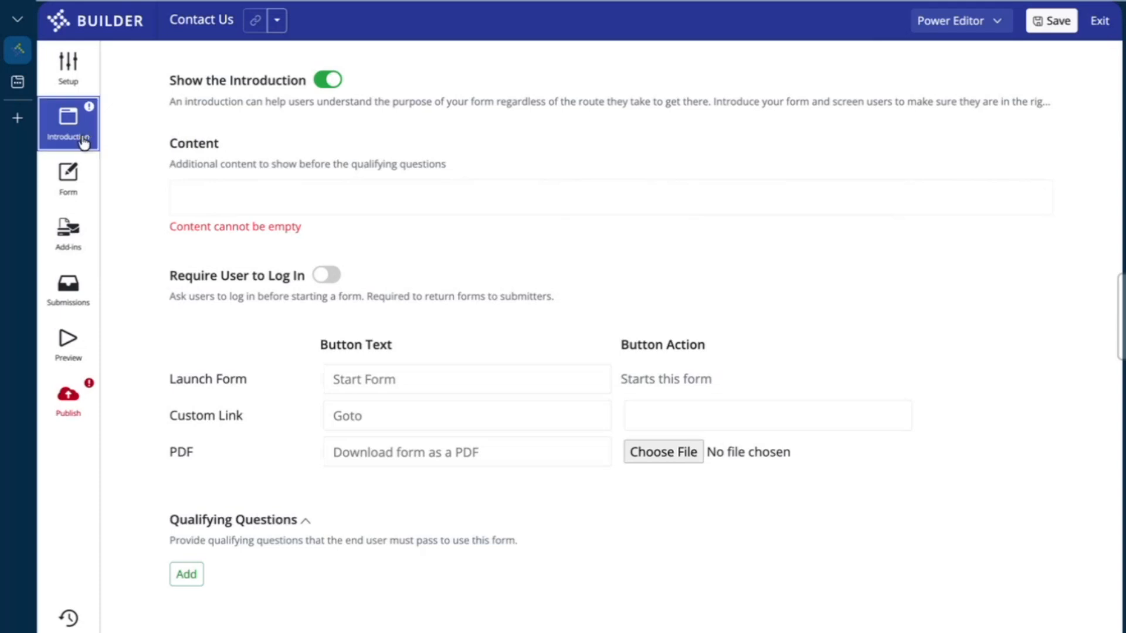
# Keep the introduction shown and write content inviting residents' questions, promising replies in 2-3 business days
pyautogui.click(328, 82)
pyautogui.click(329, 82)
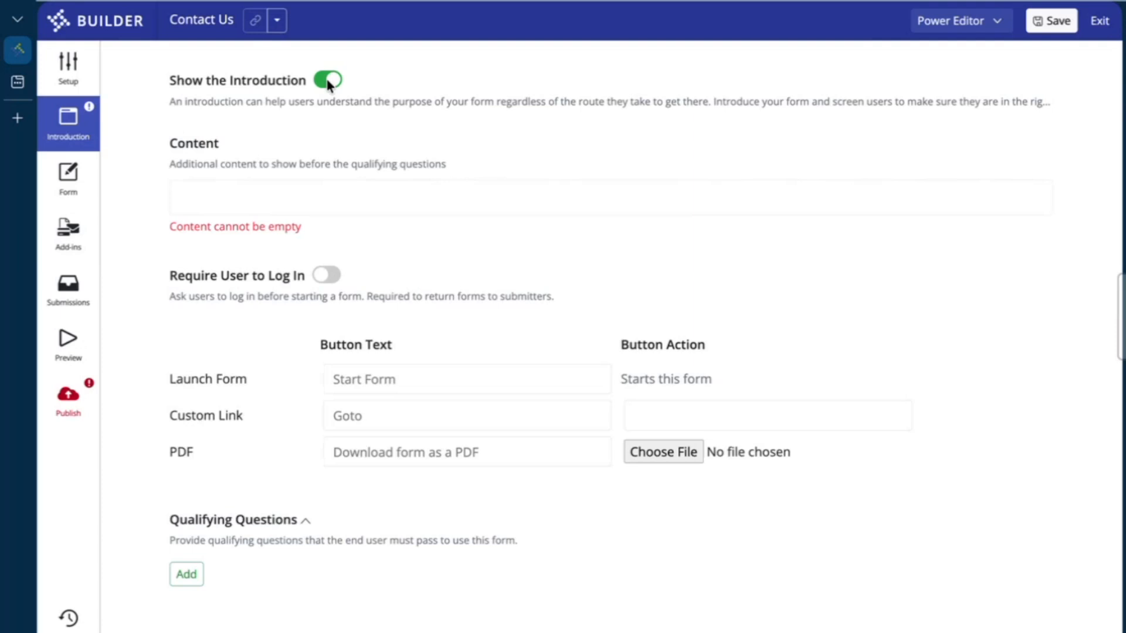
pyautogui.click(324, 191)
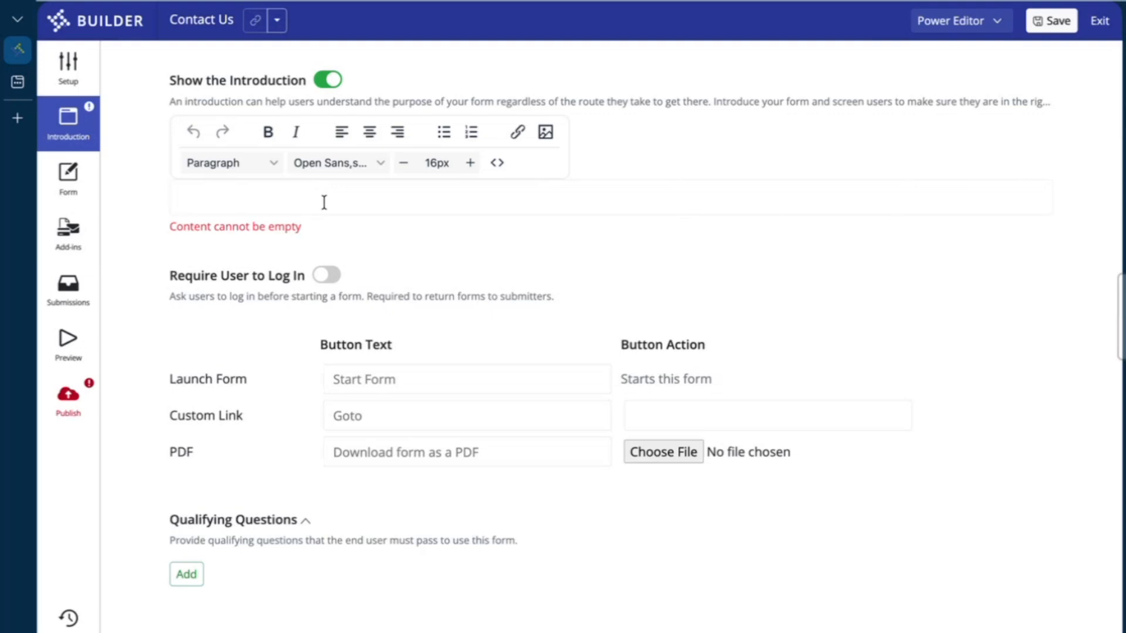
pyautogui.click(315, 226)
pyautogui.write('This form can be')
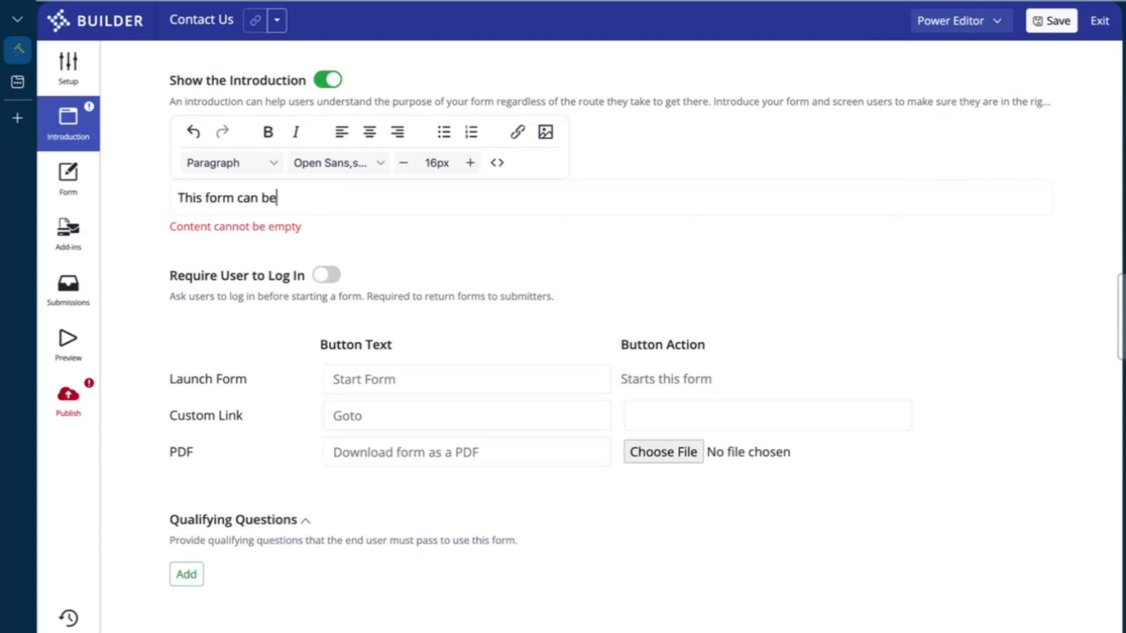
pyautogui.write(' used by County of Demo resident')
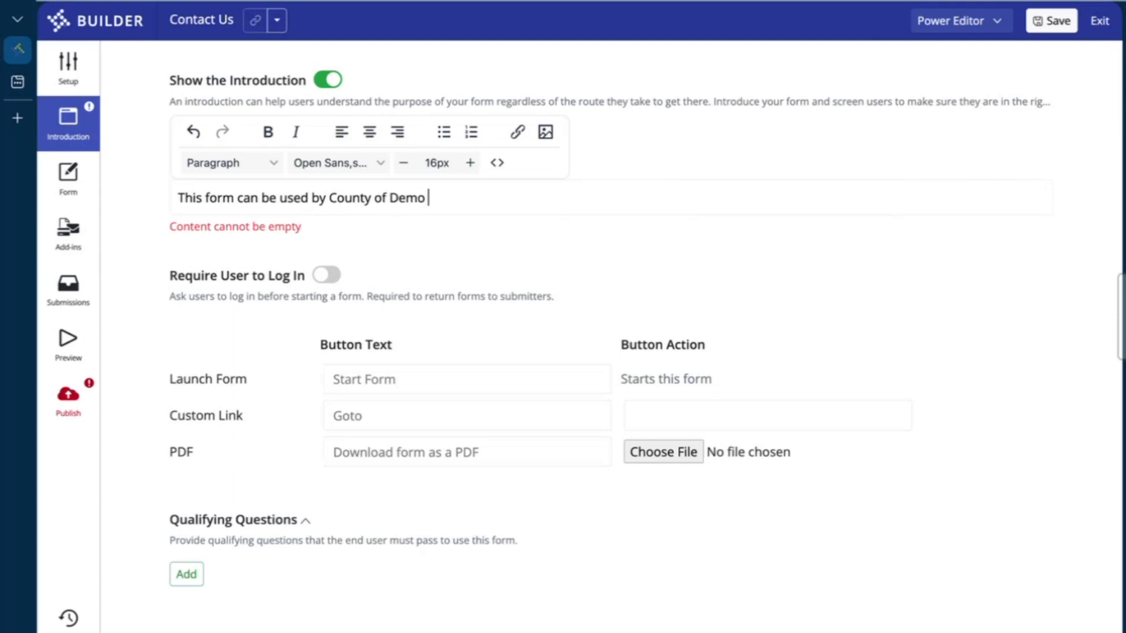
pyautogui.write('s to contact the')
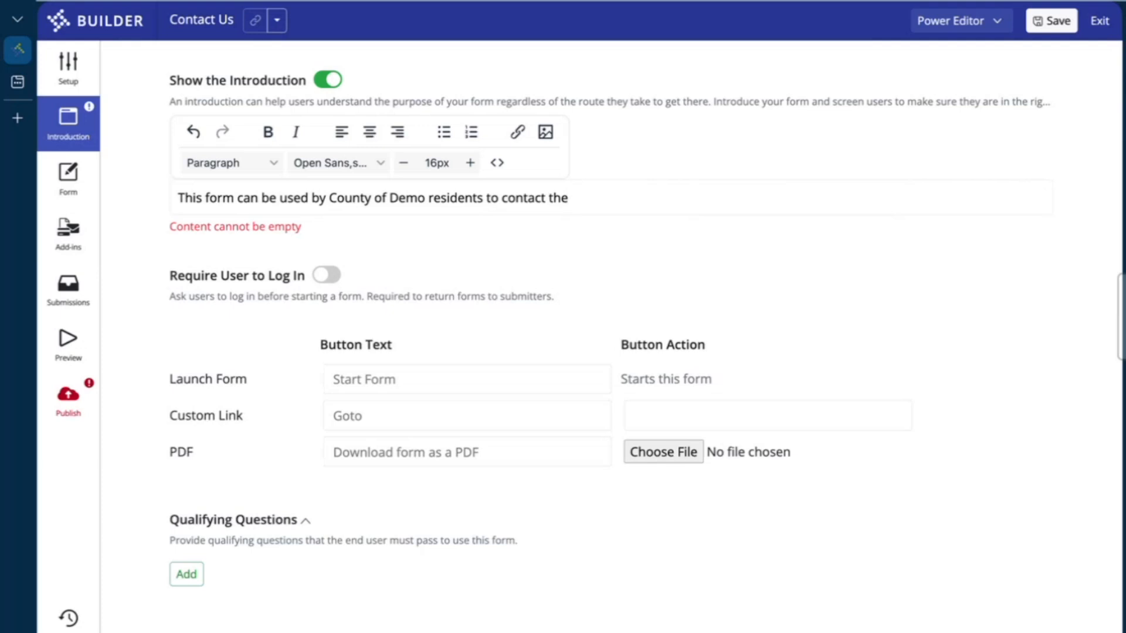
pyautogui.write(' county with')
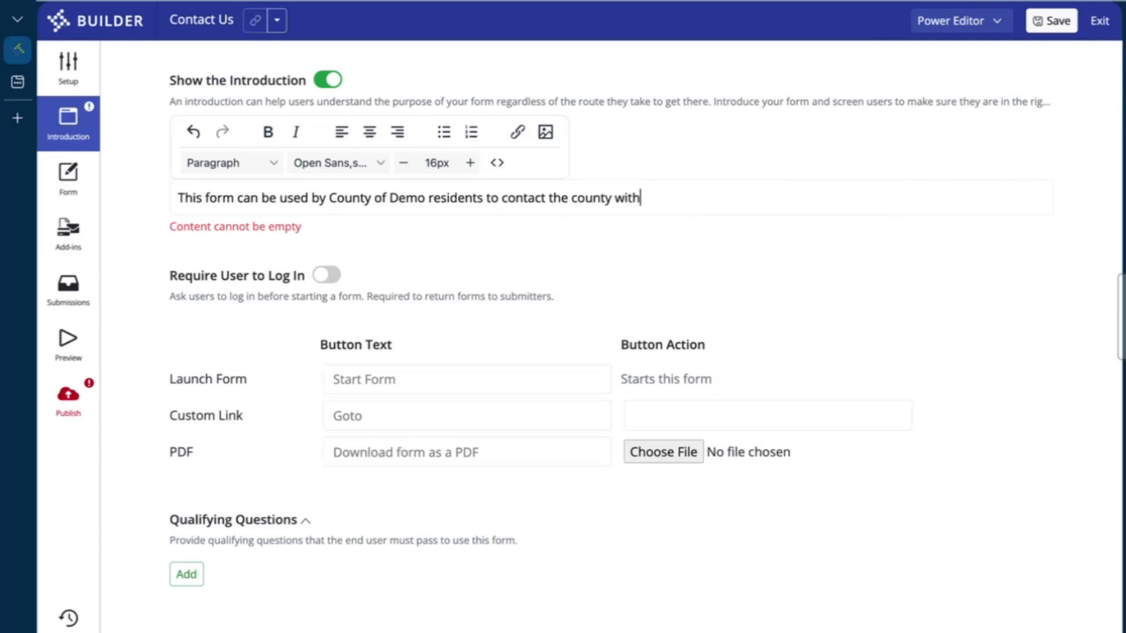
pyautogui.write(' any questions')
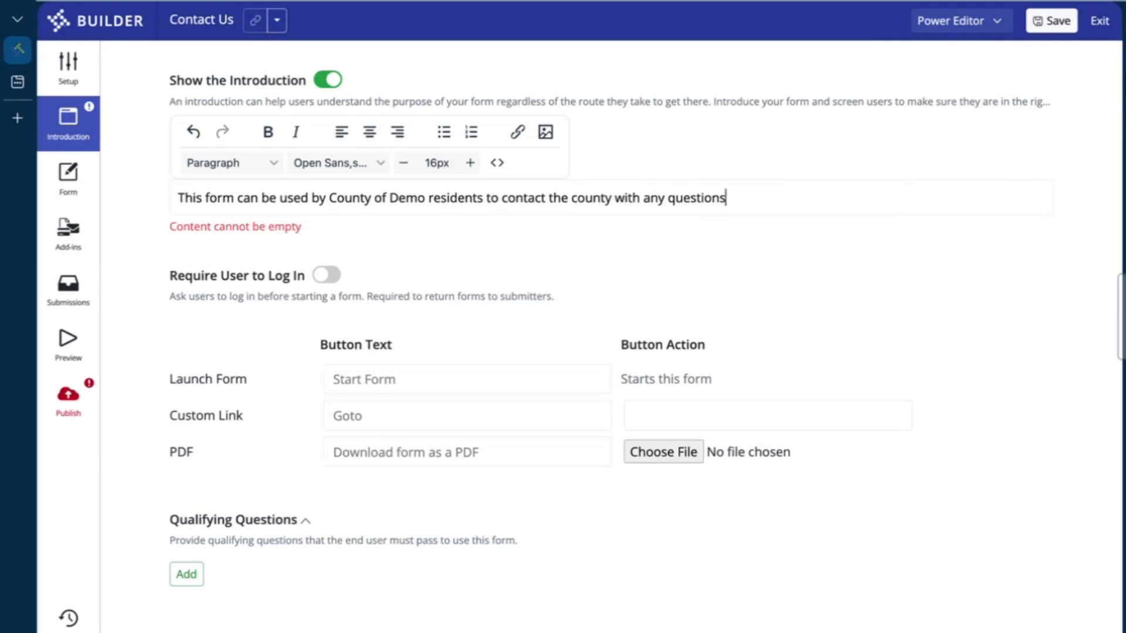
pyautogui.write(' or concerns.')
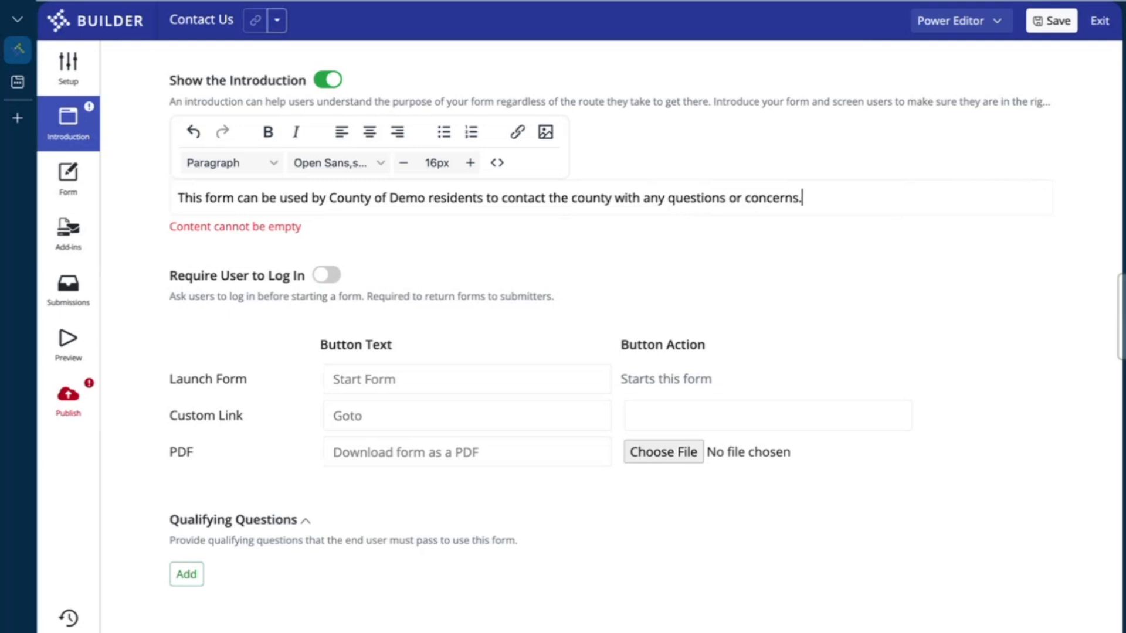
pyautogui.write(" We'll do our best to ")
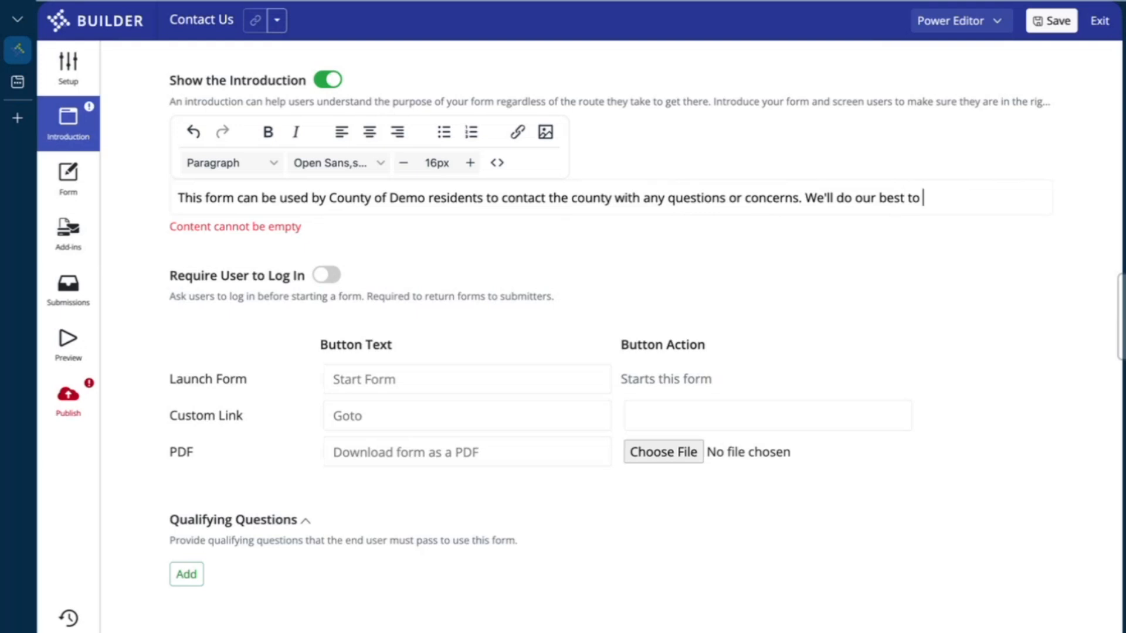
pyautogui.write('get back to you i')
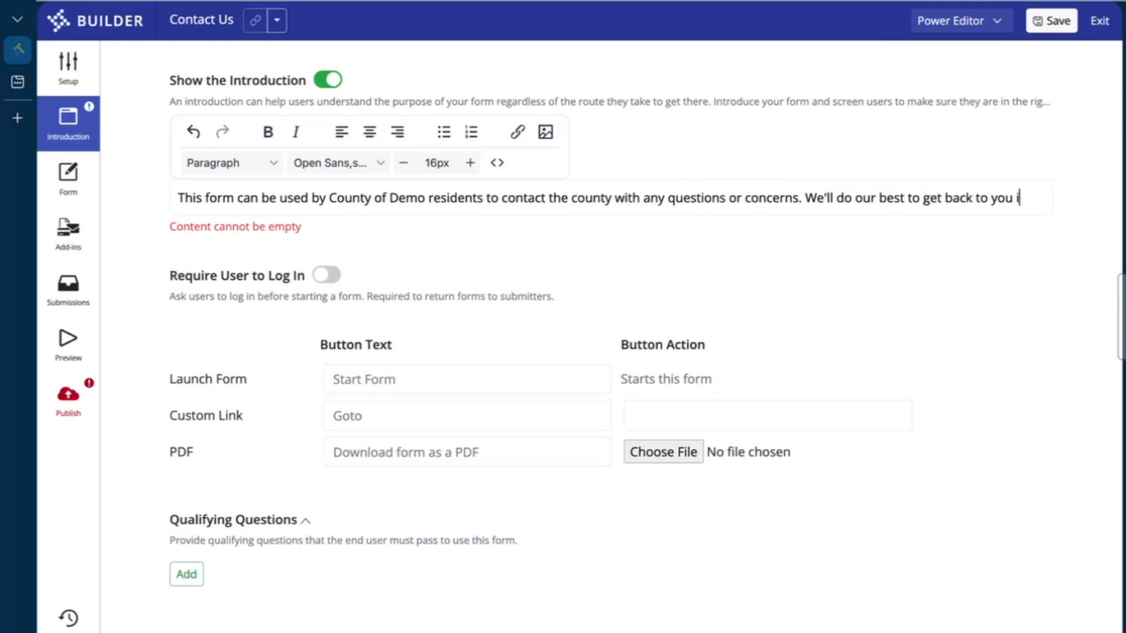
pyautogui.write('n 2-3 business days.')
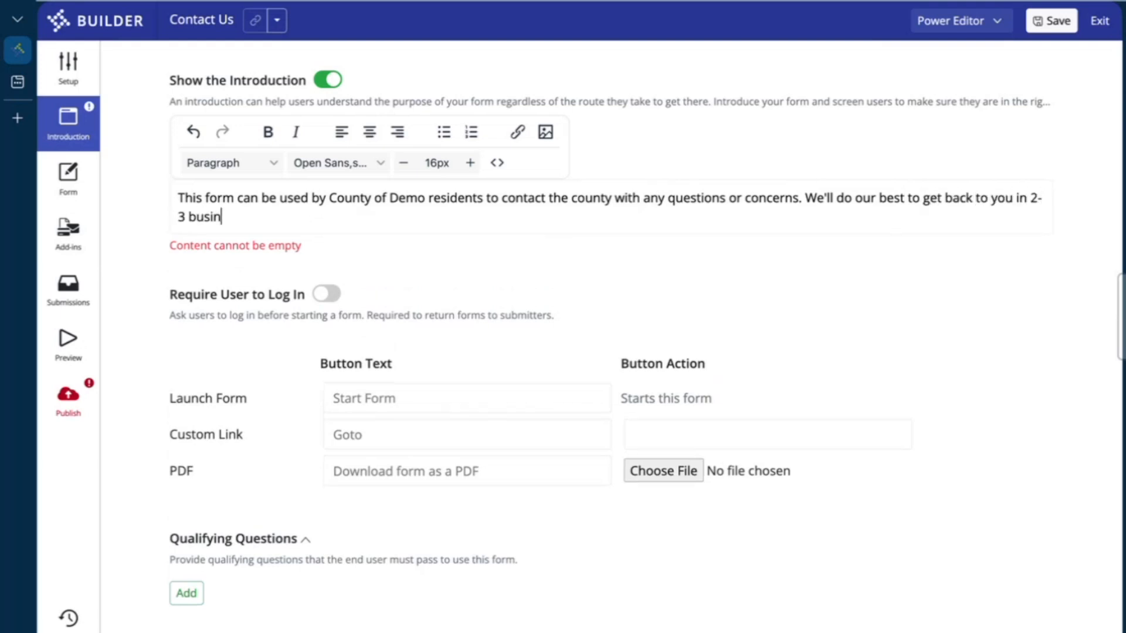
pyautogui.click(602, 284)
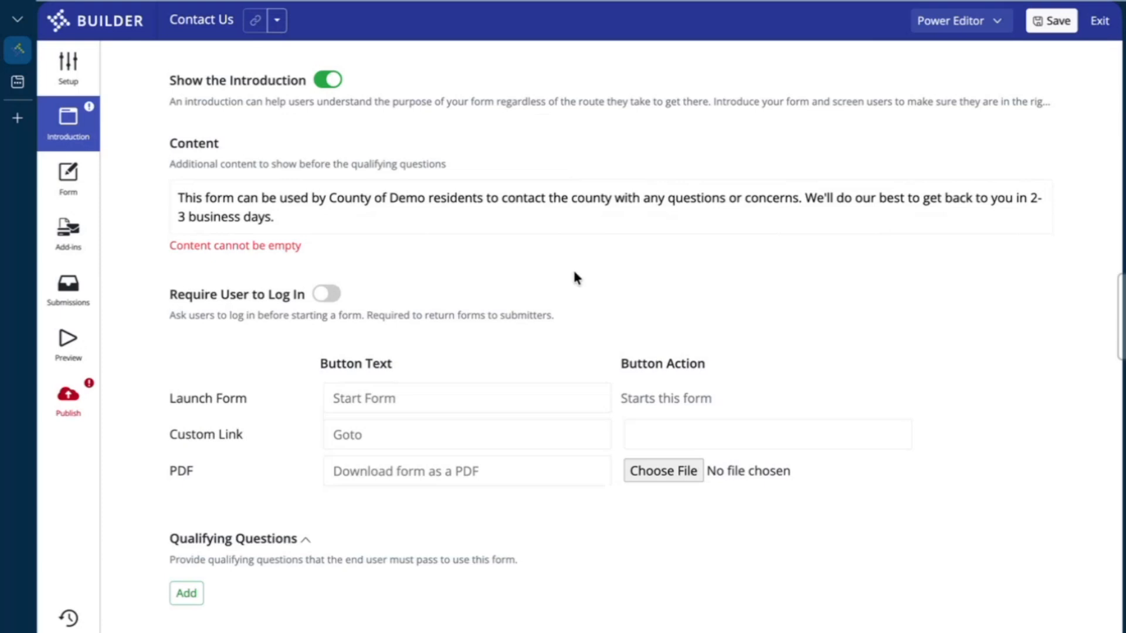
# Add the qualifying question 'Are you a resident of Colorado?'
pyautogui.click(186, 600)
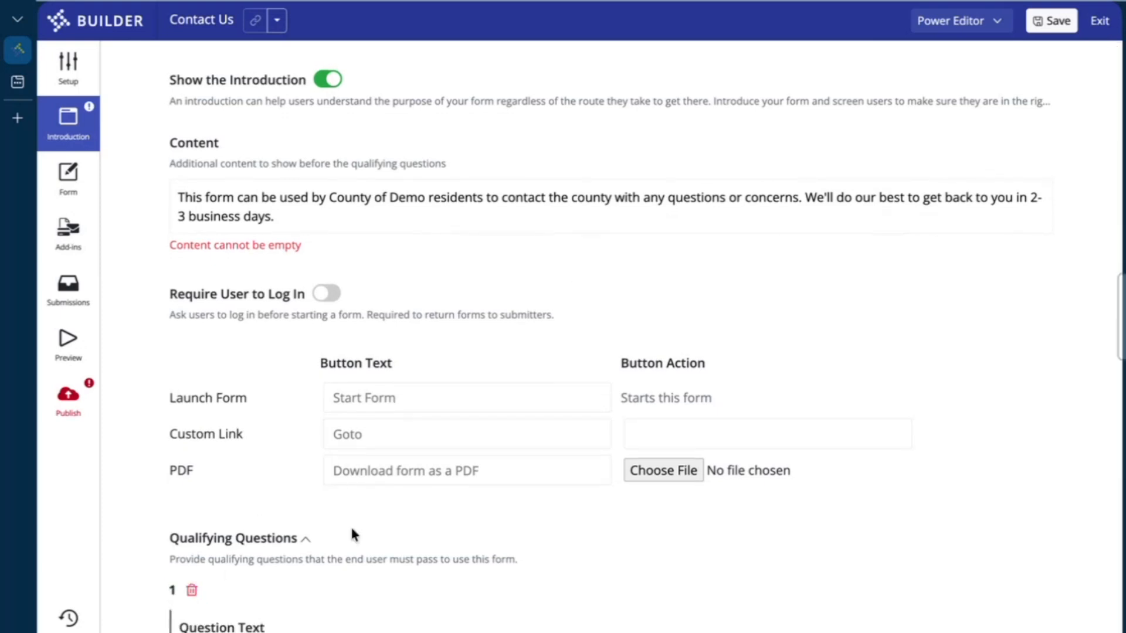
pyautogui.scroll(-3, 352, 532)
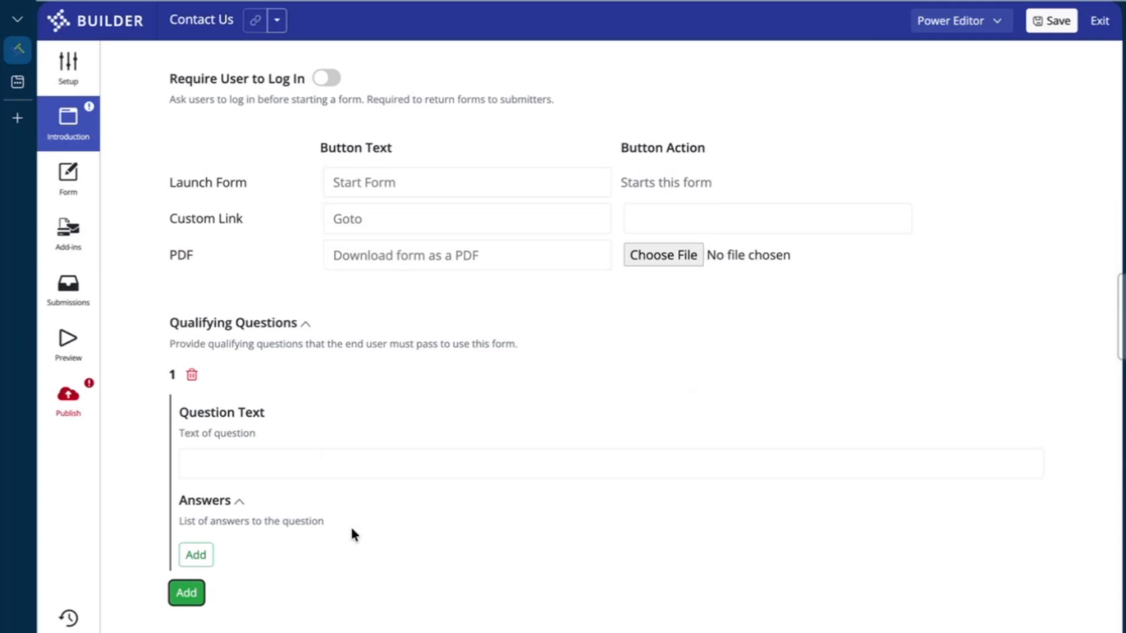
pyautogui.scroll(2, 352, 532)
pyautogui.scroll(-1, 352, 532)
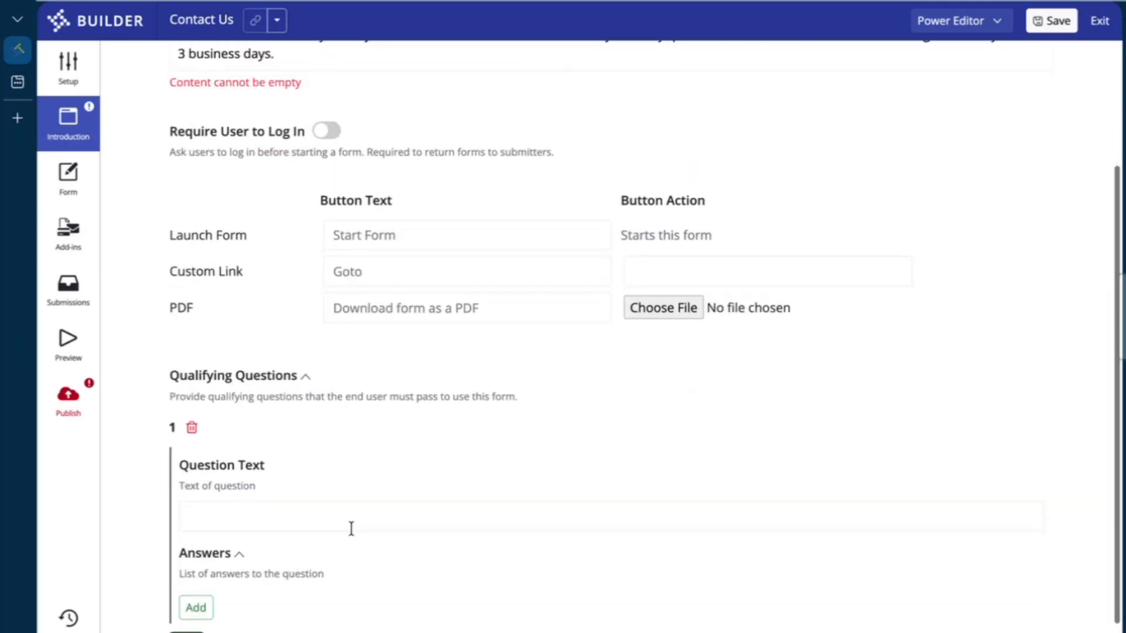
pyautogui.scroll(2, 351, 529)
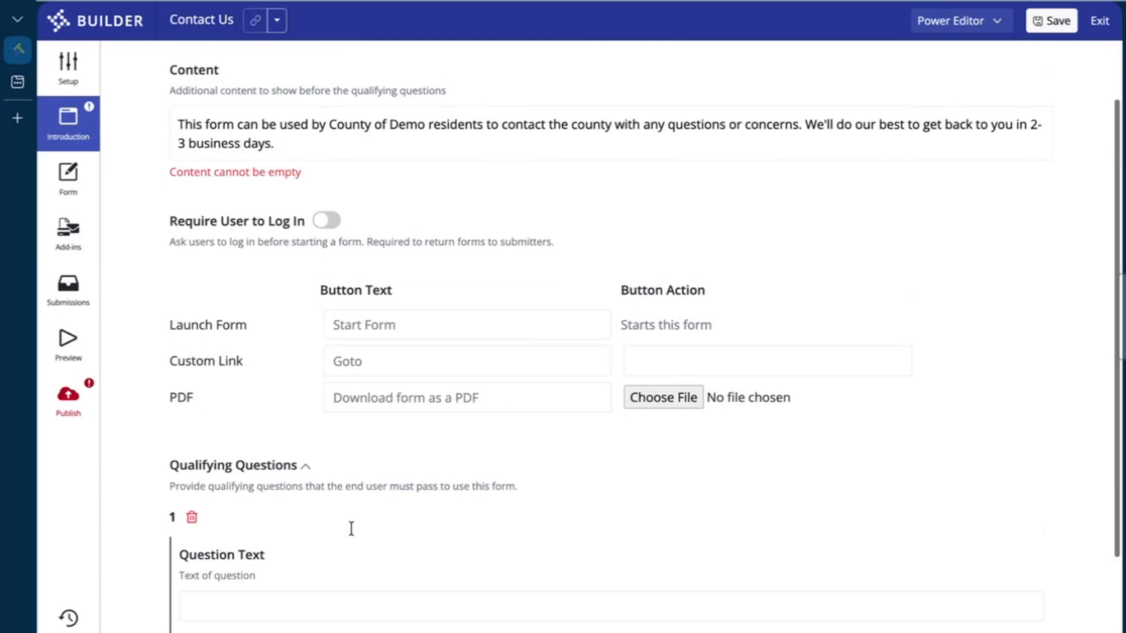
pyautogui.scroll(-2, 350, 526)
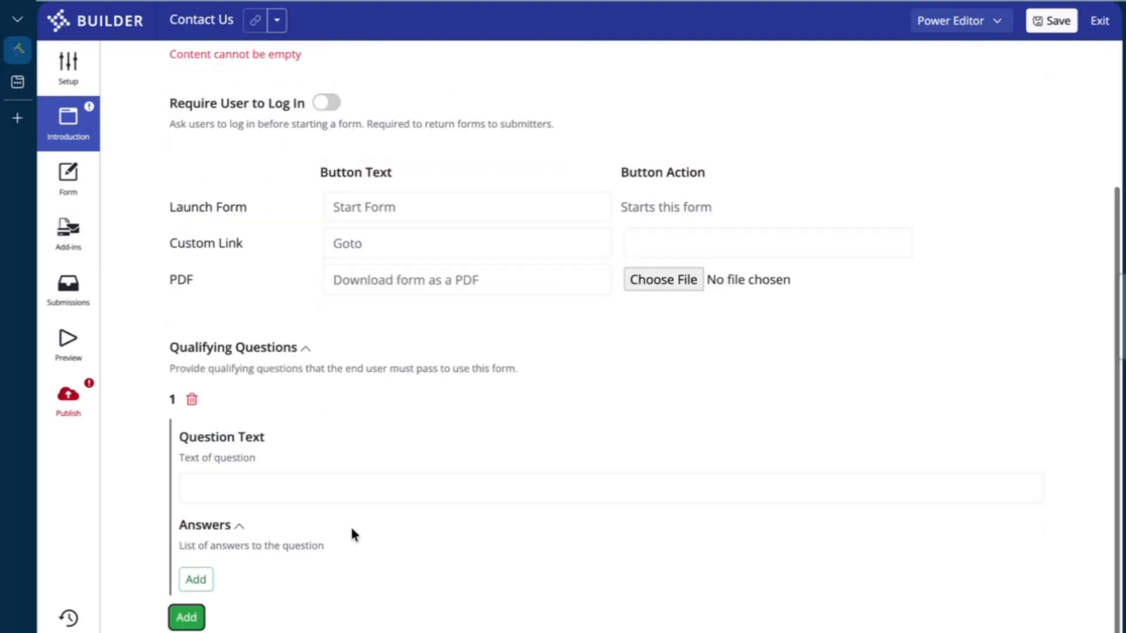
pyautogui.click(271, 487)
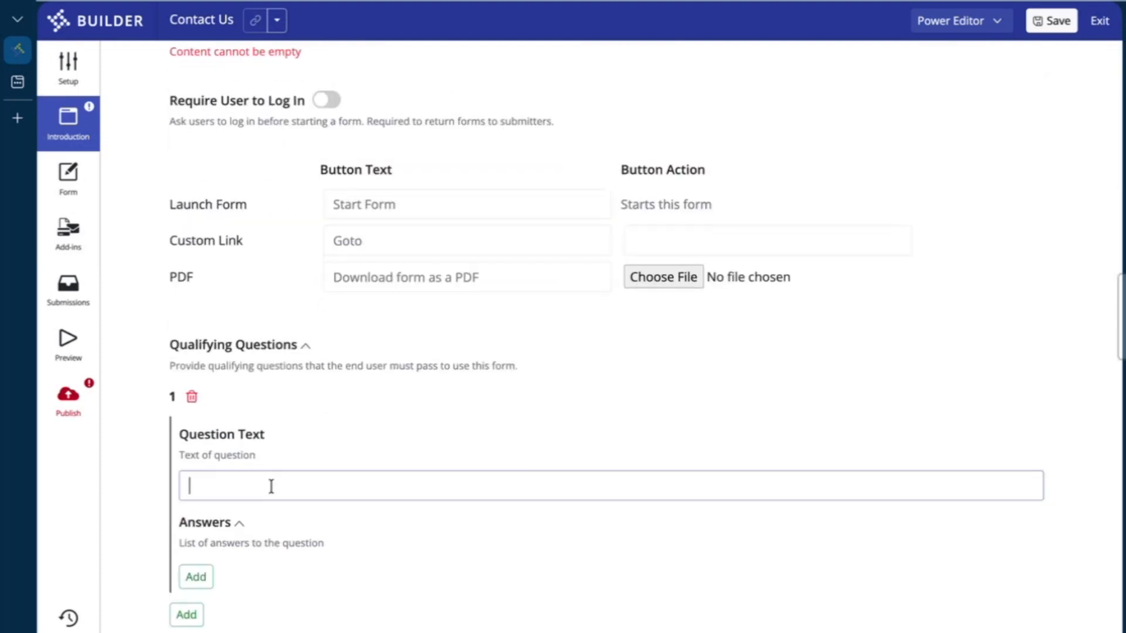
pyautogui.write('Are you a resident of Colorado?')
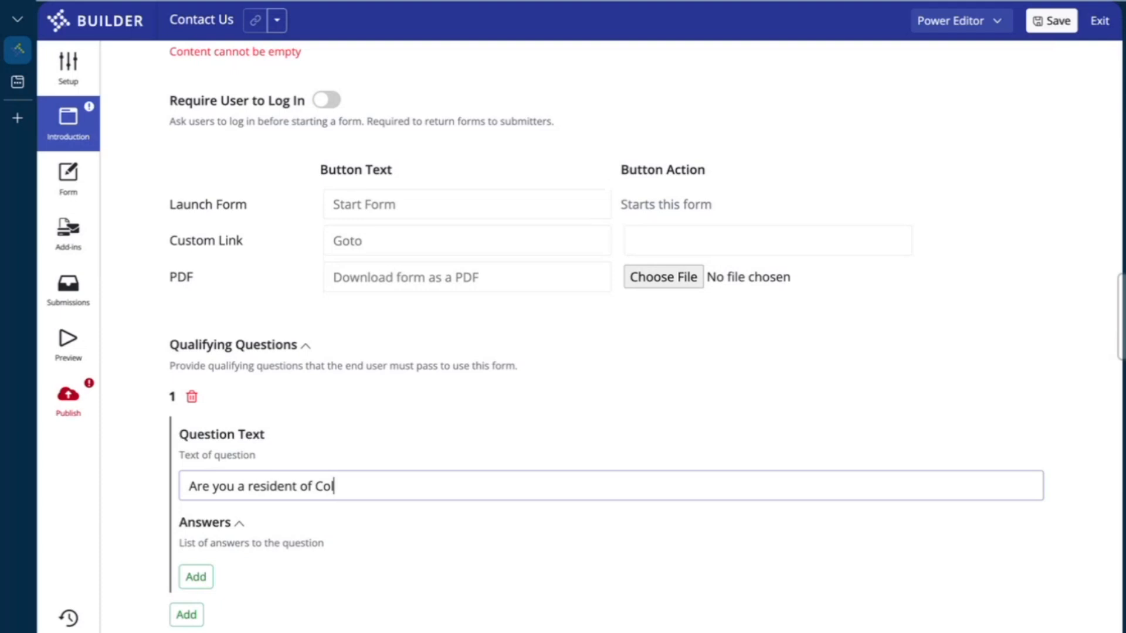
# Give the residency question two answers, Yes and No
pyautogui.click(196, 576)
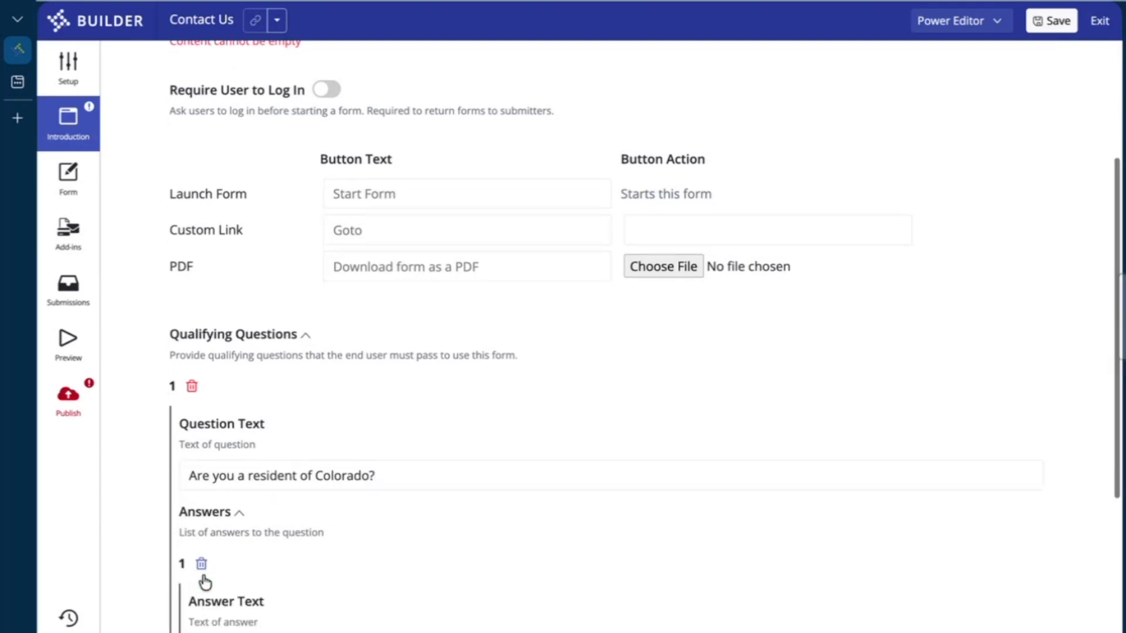
pyautogui.scroll(-3, 228, 568)
pyautogui.click(330, 472)
pyautogui.write('Yes')
pyautogui.scroll(-2, 330, 473)
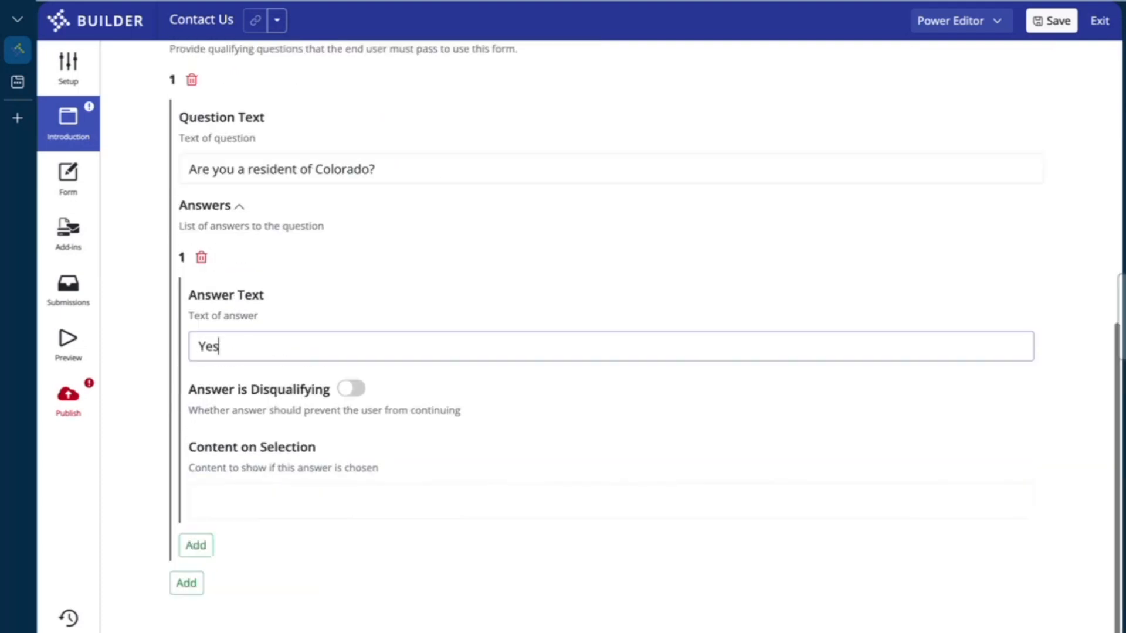
pyautogui.click(197, 554)
pyautogui.click(255, 630)
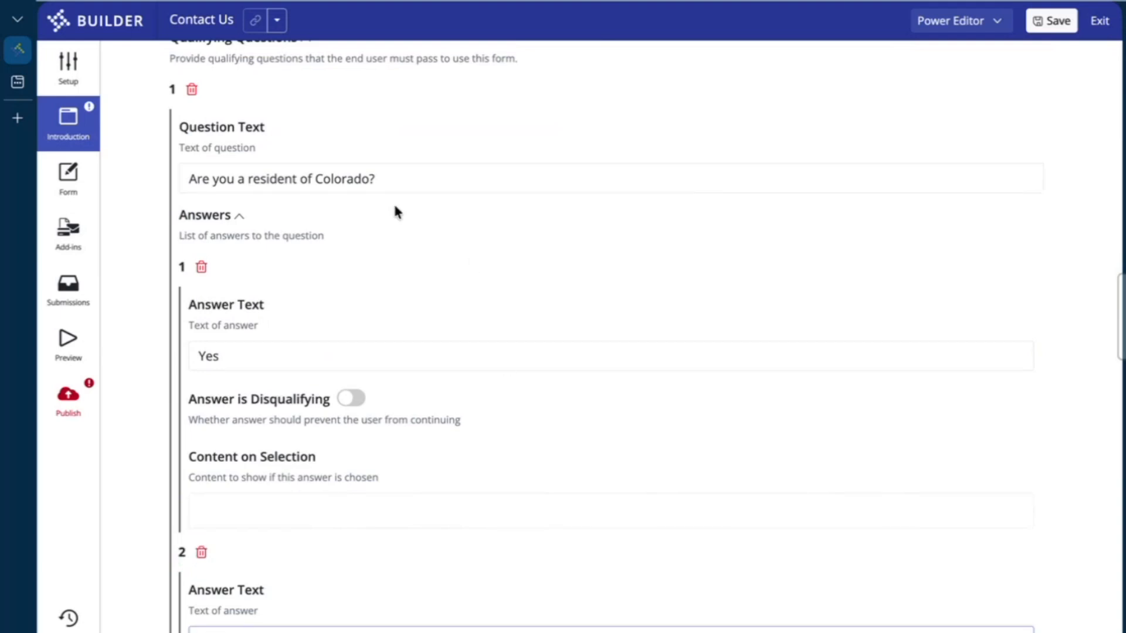
pyautogui.write('No')
# Make No disqualifying, showing 'You must be a Colorado resident to complete this form.'
pyautogui.scroll(-2, 413, 268)
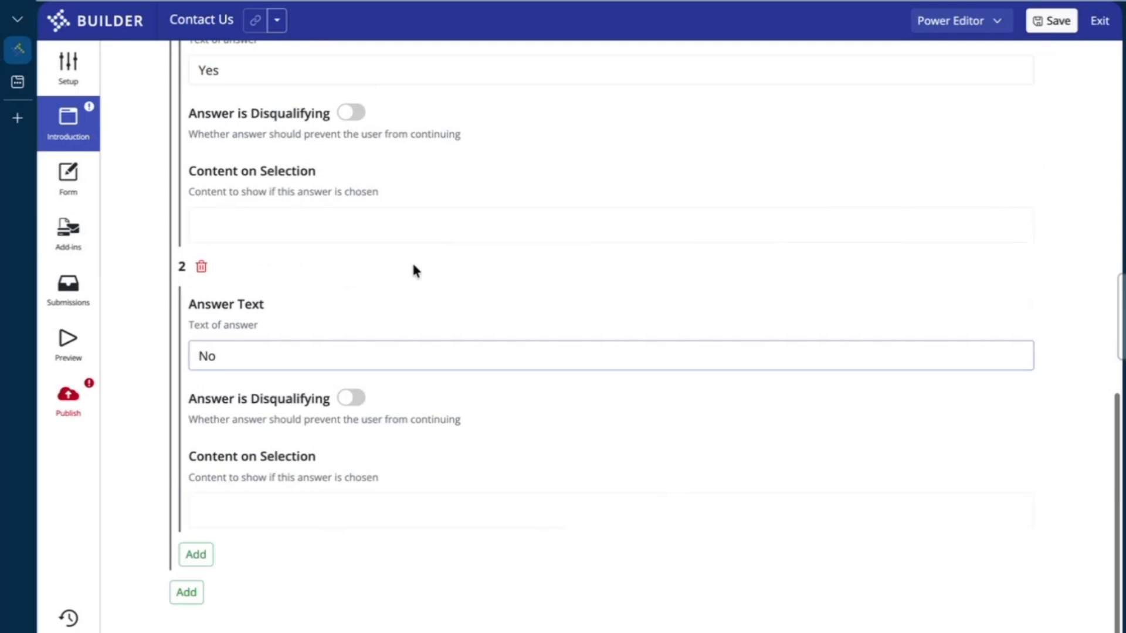
pyautogui.click(353, 398)
pyautogui.click(257, 513)
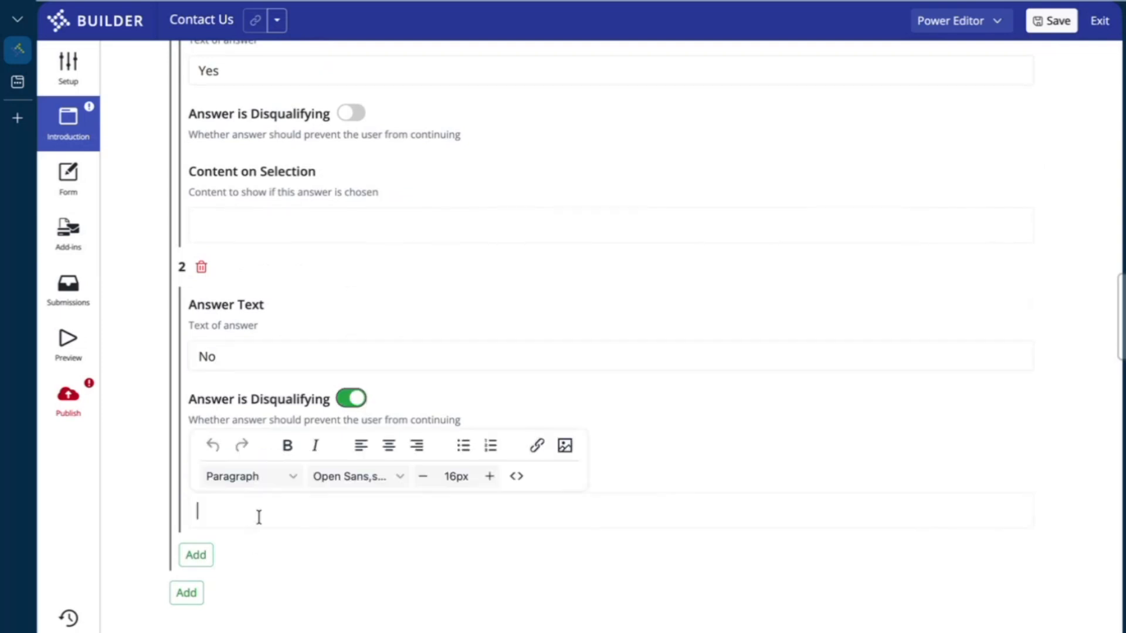
pyautogui.write('You must be ')
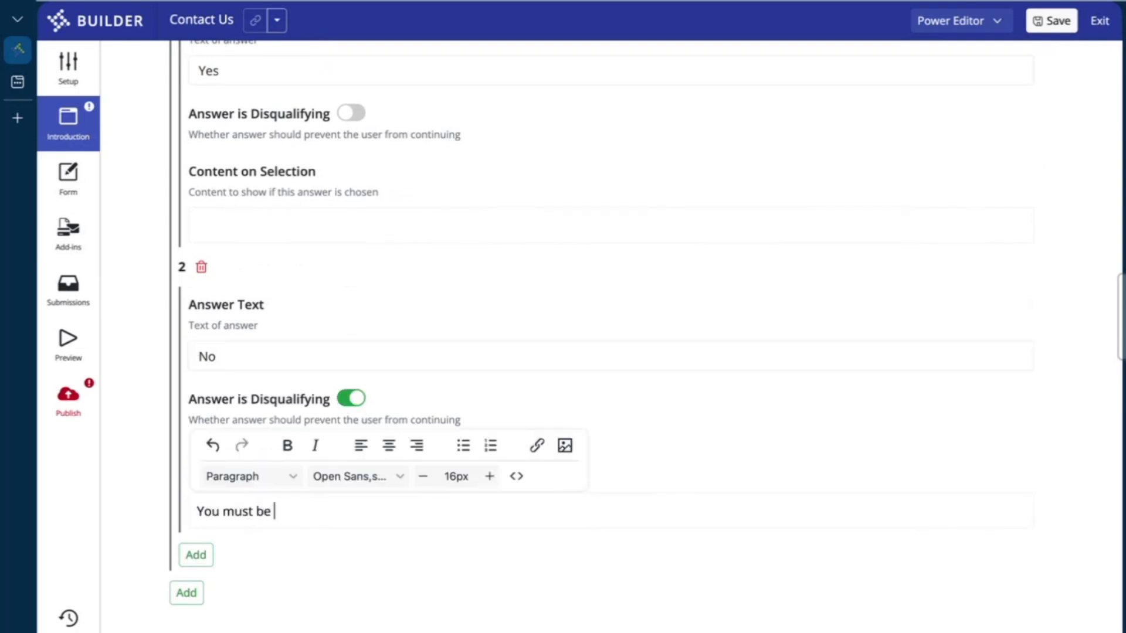
pyautogui.write('a Colorado resident to c')
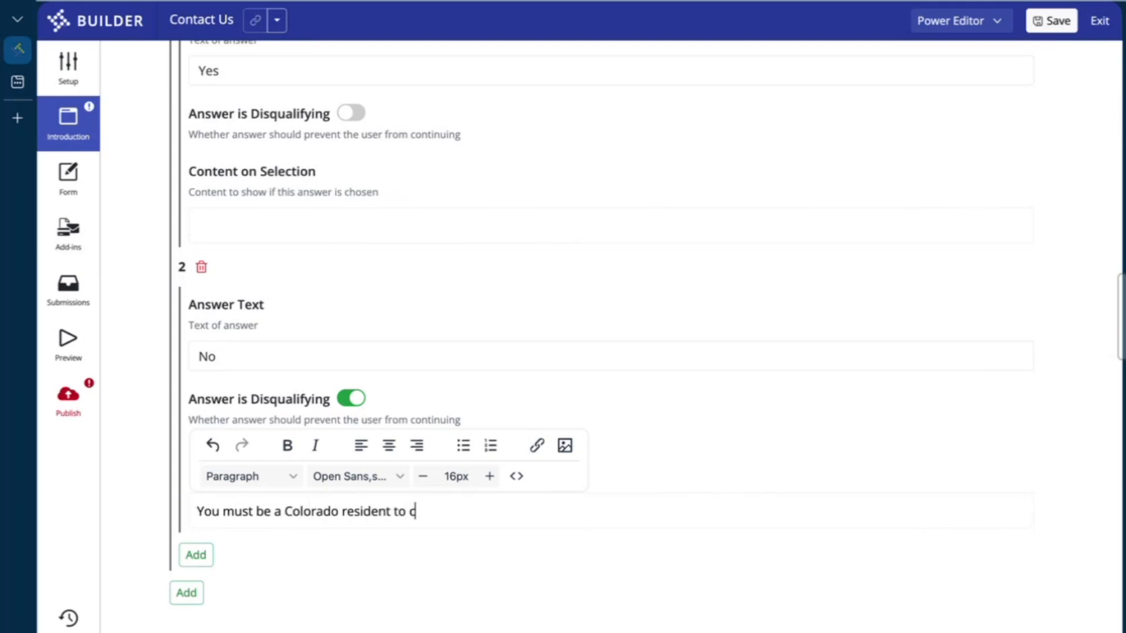
pyautogui.write('omplete this form.')
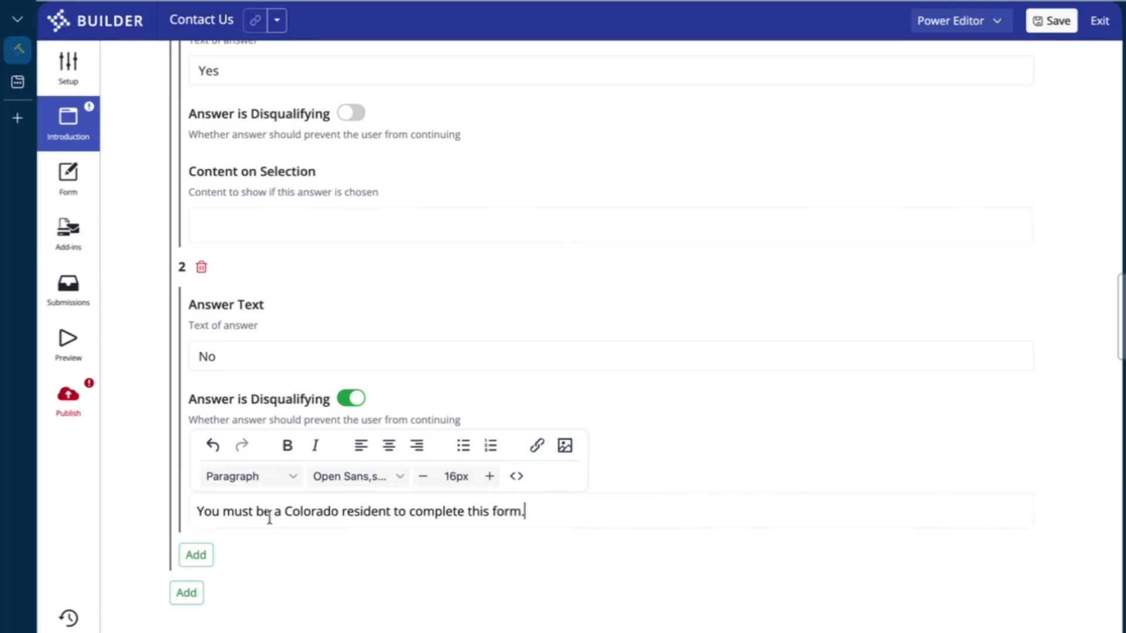
pyautogui.click(308, 556)
pyautogui.scroll(2, 309, 553)
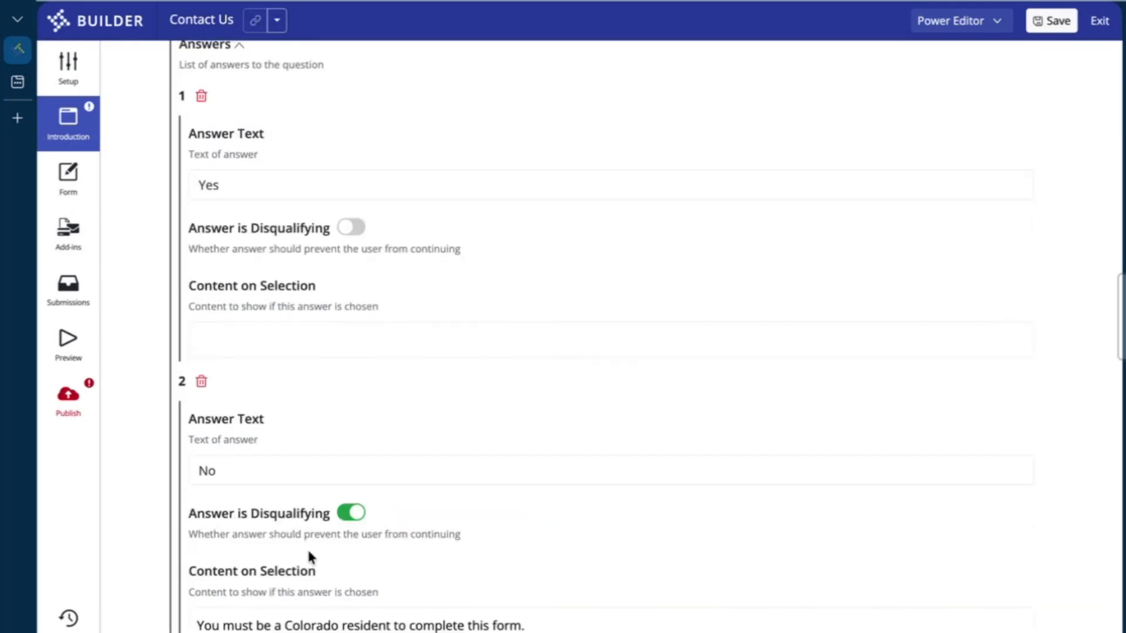
pyautogui.scroll(5, 383, 434)
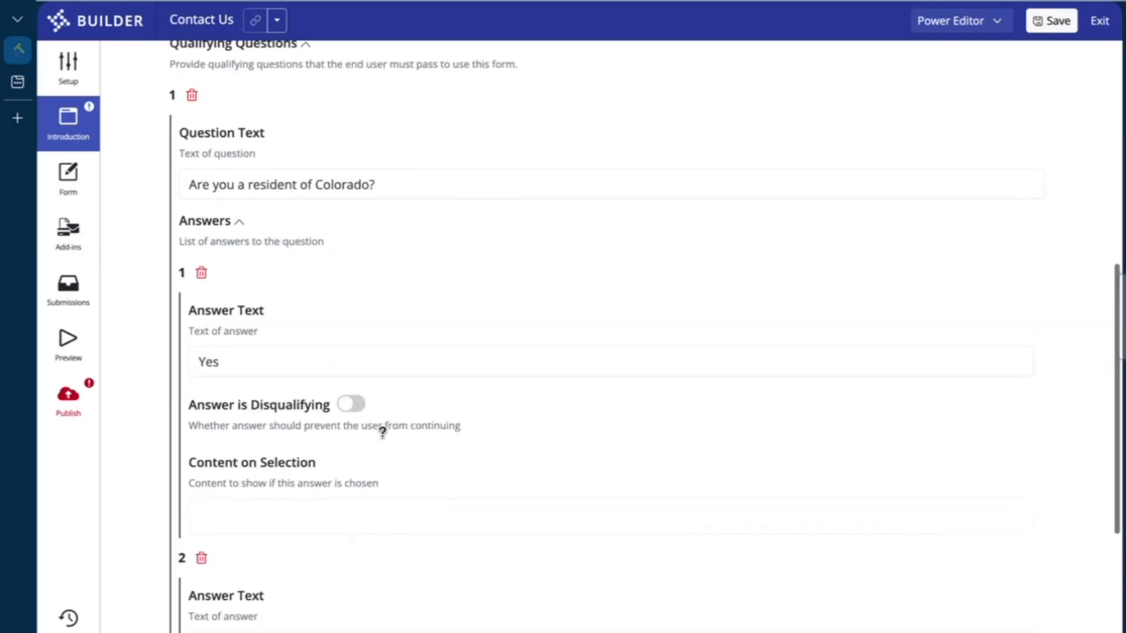
pyautogui.scroll(1, 382, 439)
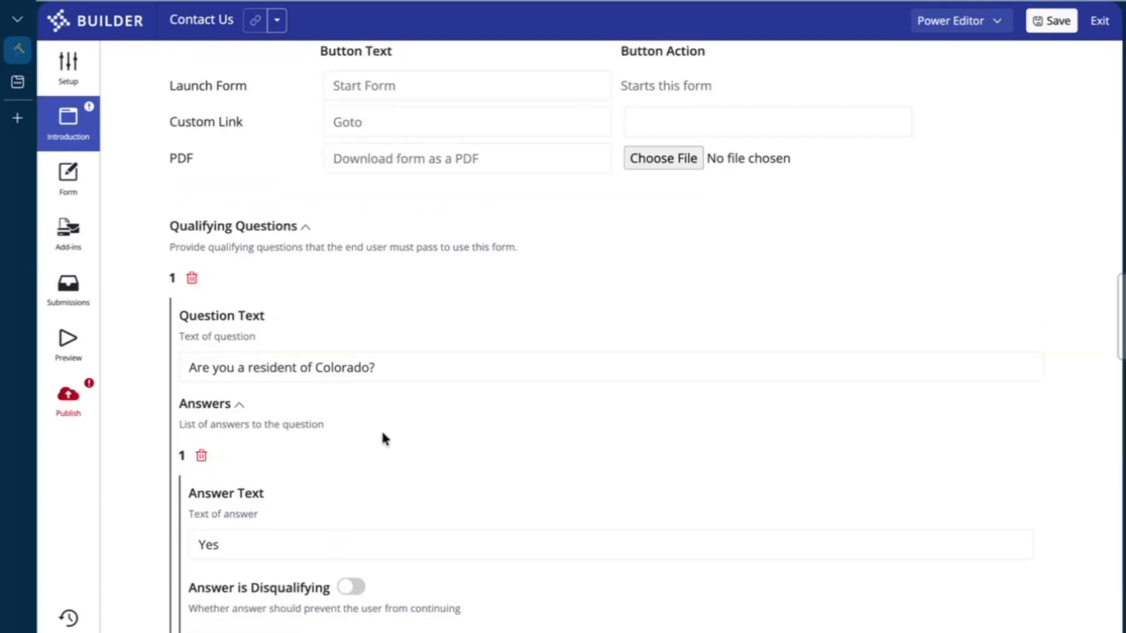
pyautogui.scroll(4, 478, 209)
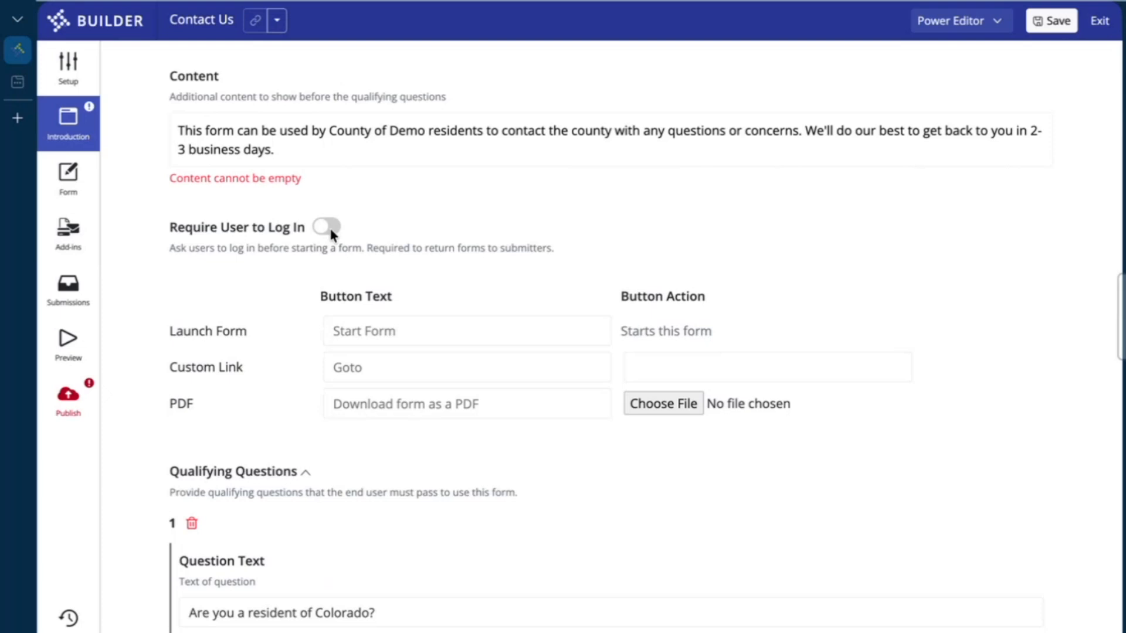
pyautogui.scroll(-2, 331, 234)
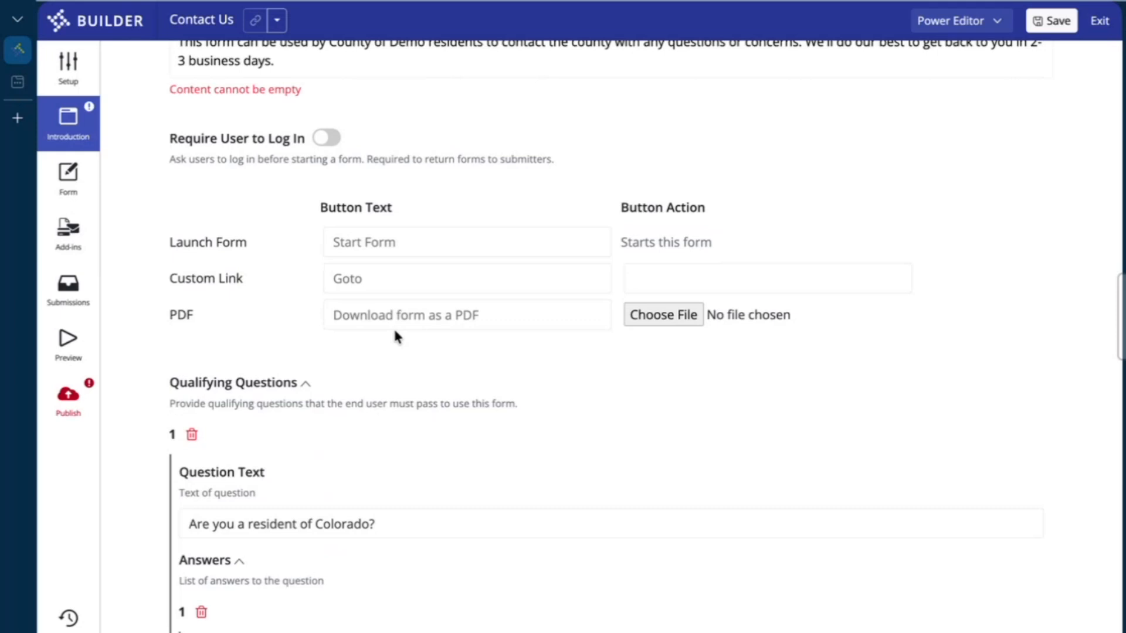
pyautogui.click(389, 284)
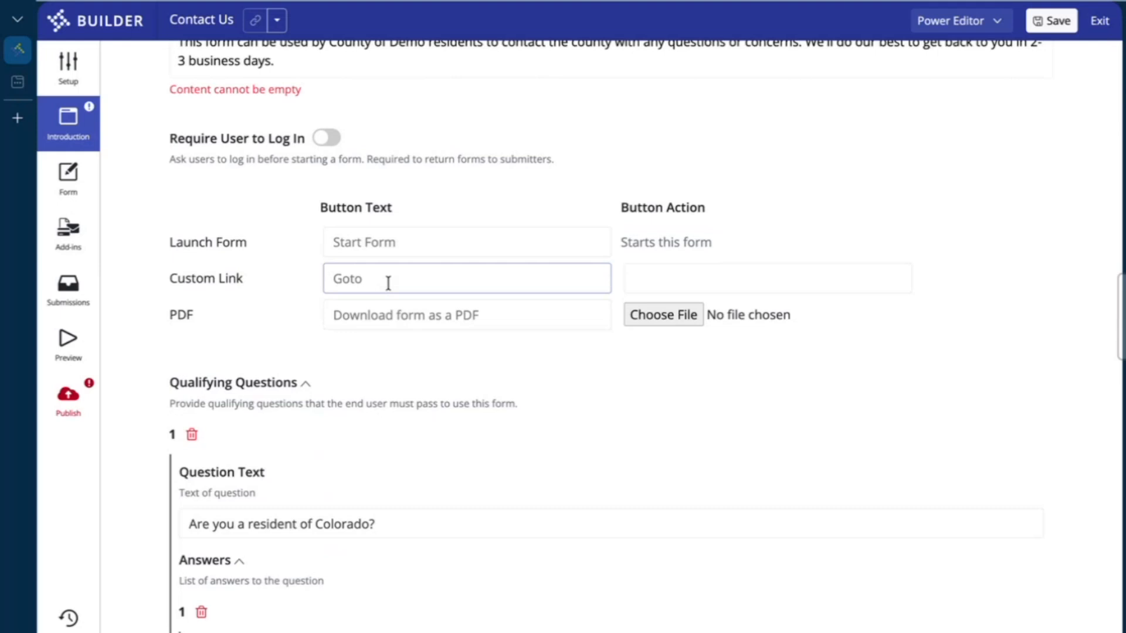
pyautogui.click(379, 347)
pyautogui.scroll(-2, 380, 349)
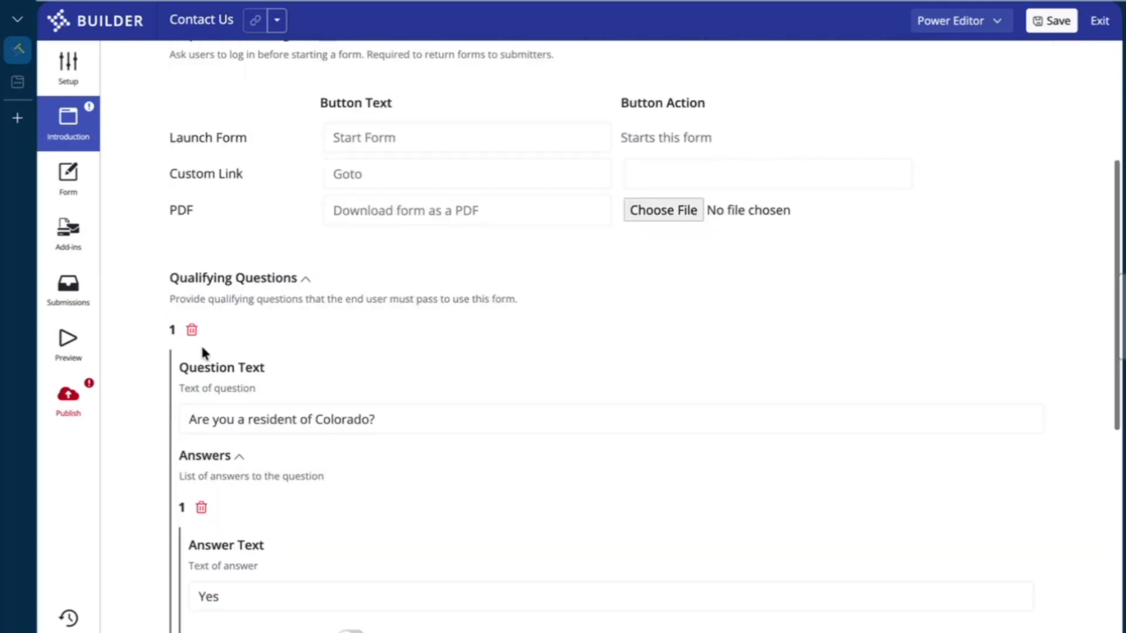
# Delete the Colorado residency question, then add and delete a trial empty question
pyautogui.click(192, 329)
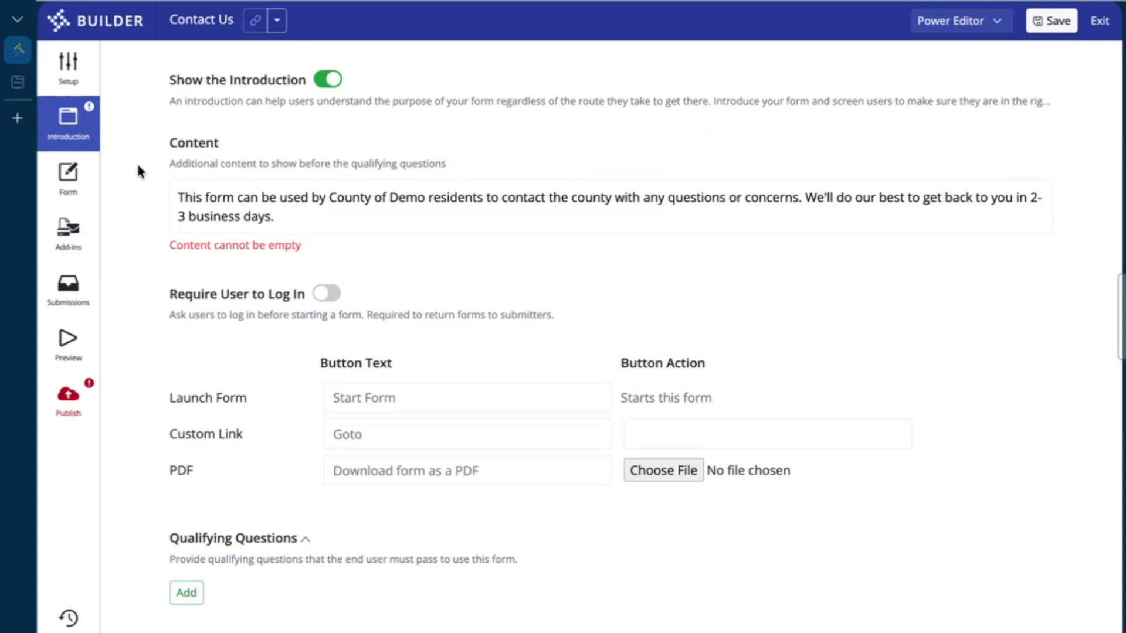
pyautogui.click(187, 593)
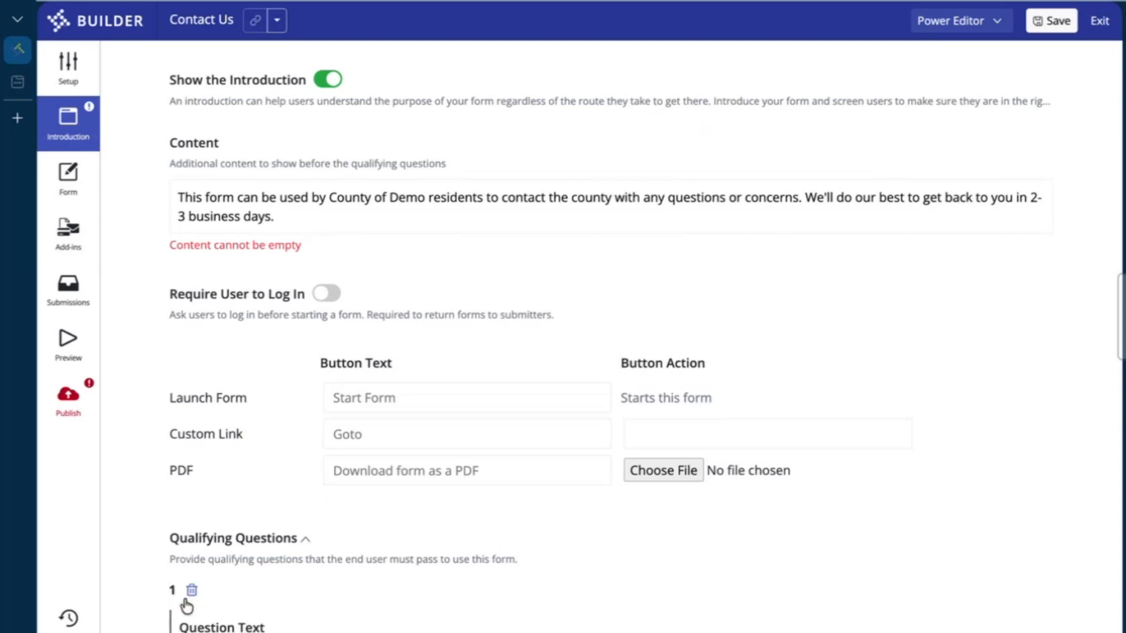
pyautogui.scroll(-3, 355, 540)
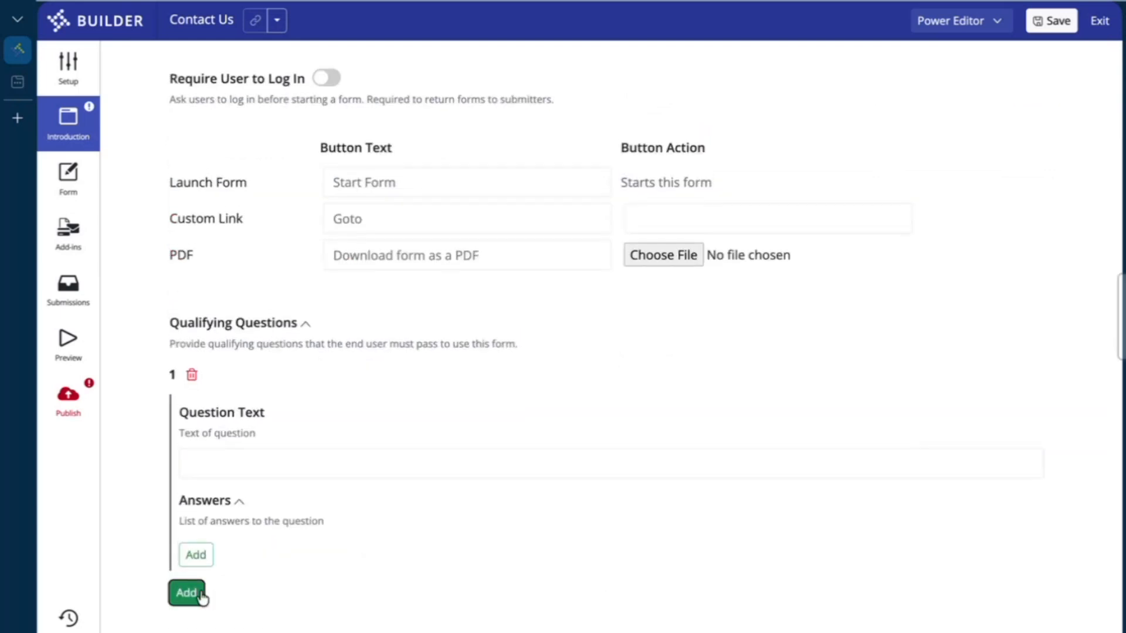
pyautogui.click(202, 560)
pyautogui.scroll(-4, 235, 563)
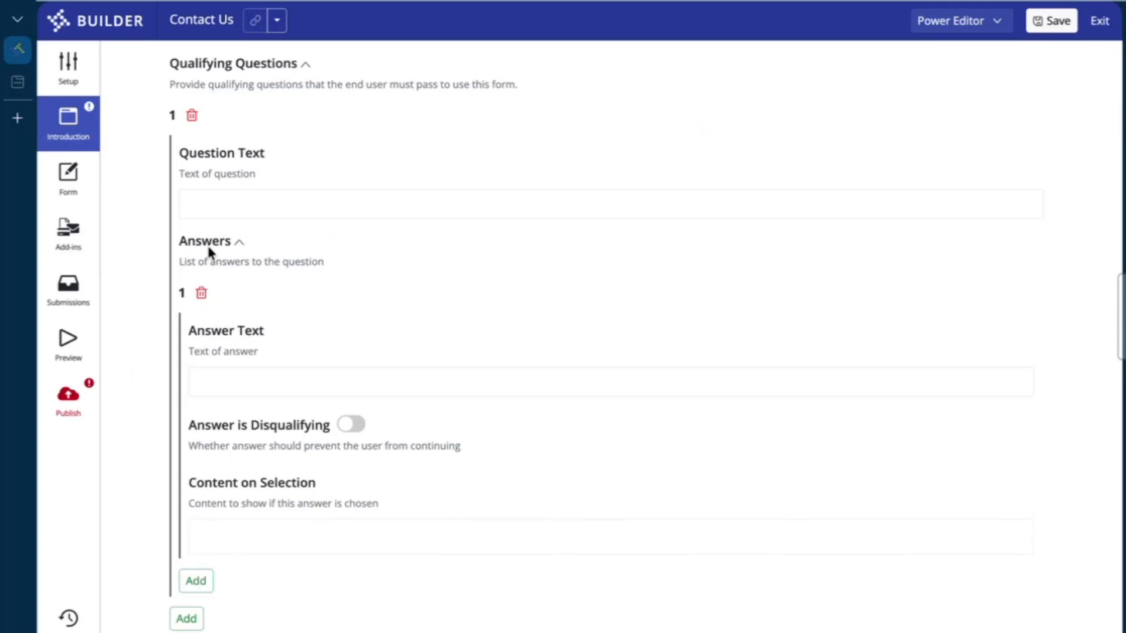
pyautogui.click(192, 115)
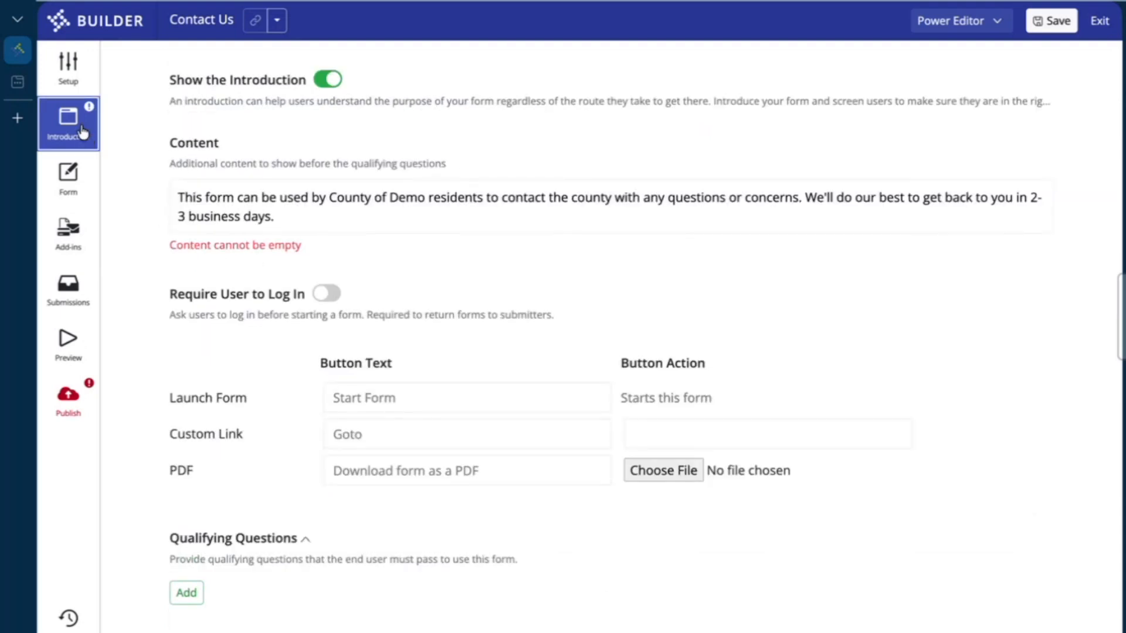
# Open the Form editor and drop a Text Box onto Page 1
pyautogui.click(86, 189)
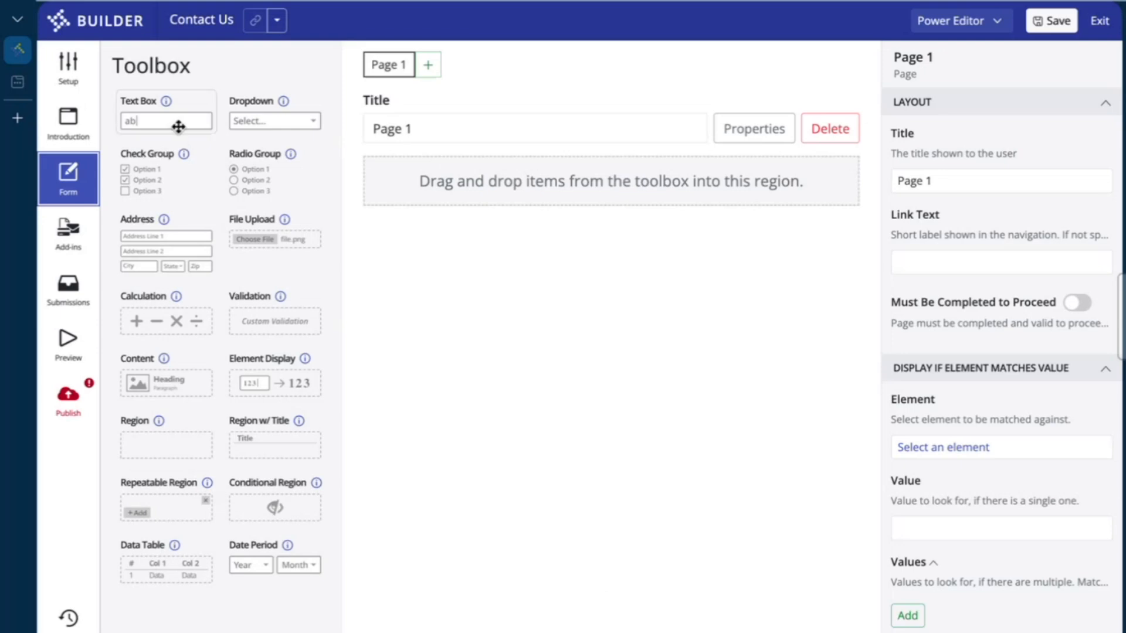
pyautogui.moveTo(146, 108); pyautogui.dragTo(482, 174)
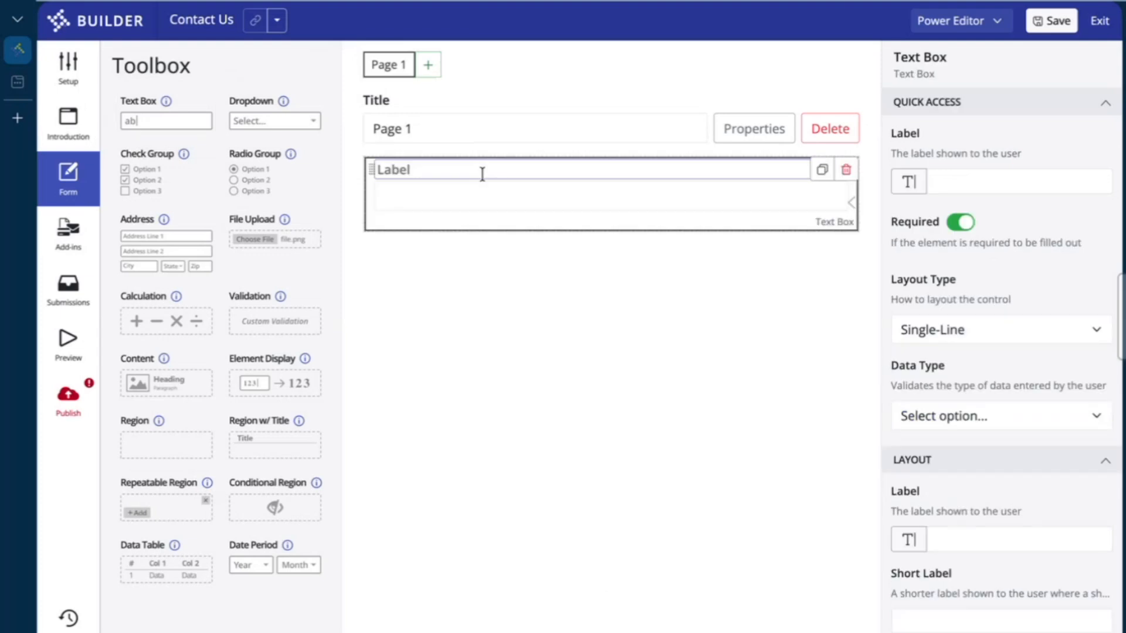
# Label the Page 1 text box 'Name', keeping it single-line
pyautogui.write('Name')
pyautogui.click(503, 193)
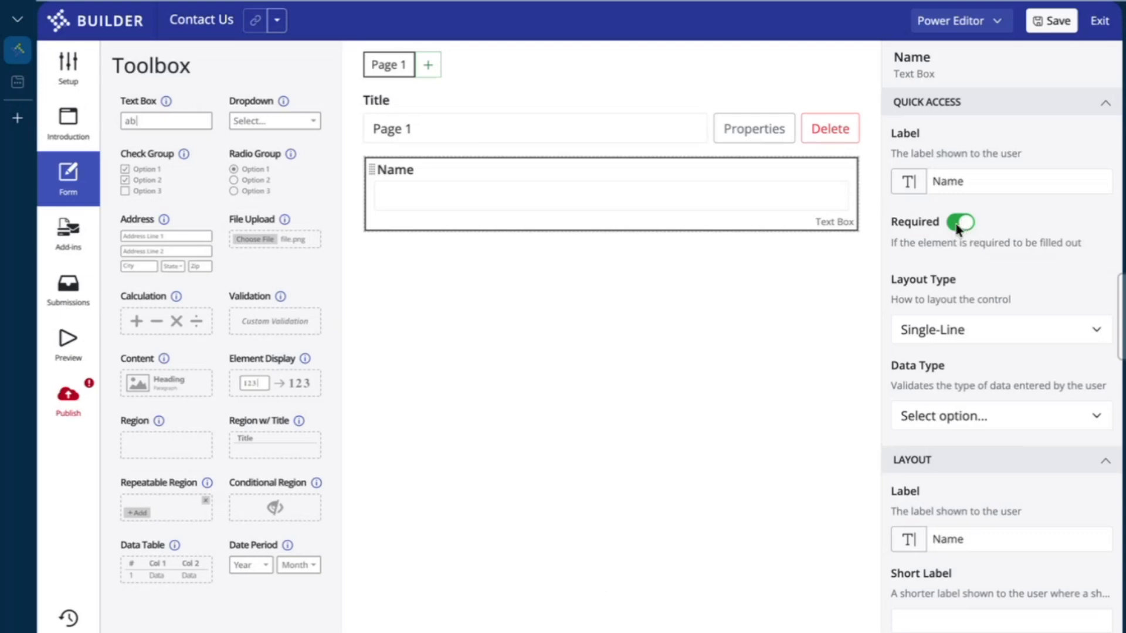
pyautogui.click(963, 327)
pyautogui.click(989, 349)
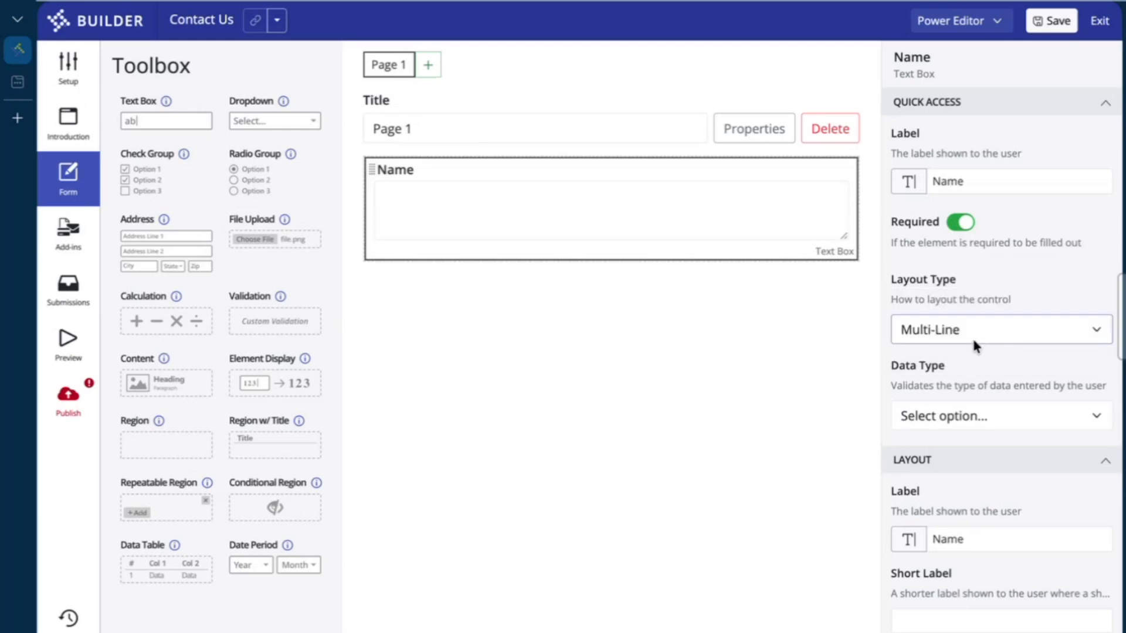
pyautogui.click(974, 340)
pyautogui.click(962, 306)
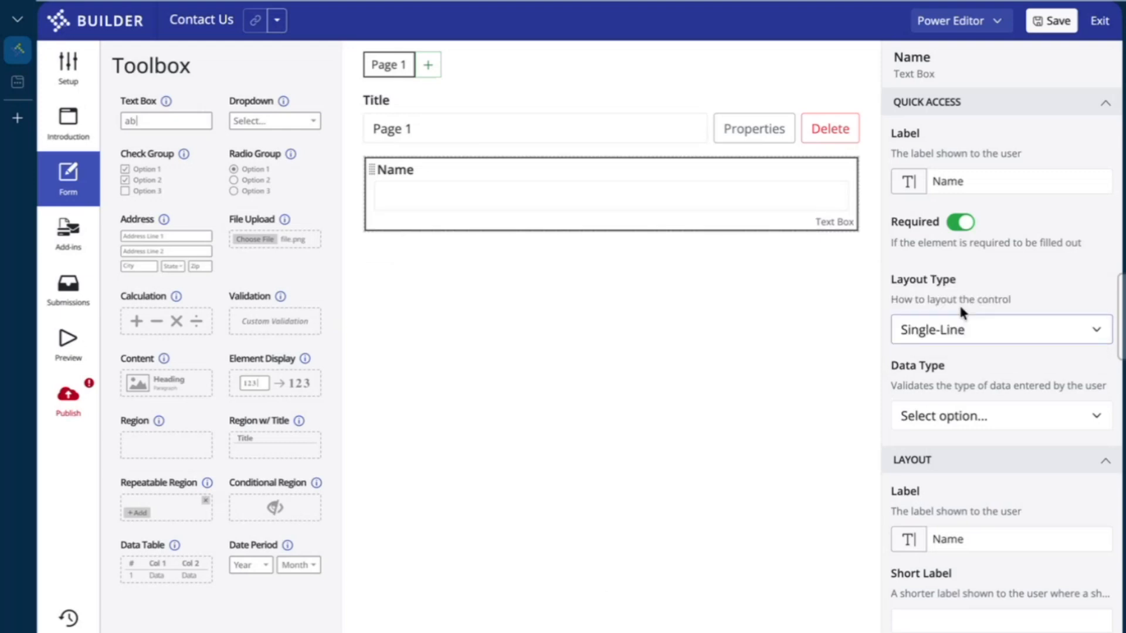
# Review the Name field's data types without choosing one and scroll through its remaining properties
pyautogui.scroll(-3, 1018, 262)
pyautogui.click(961, 252)
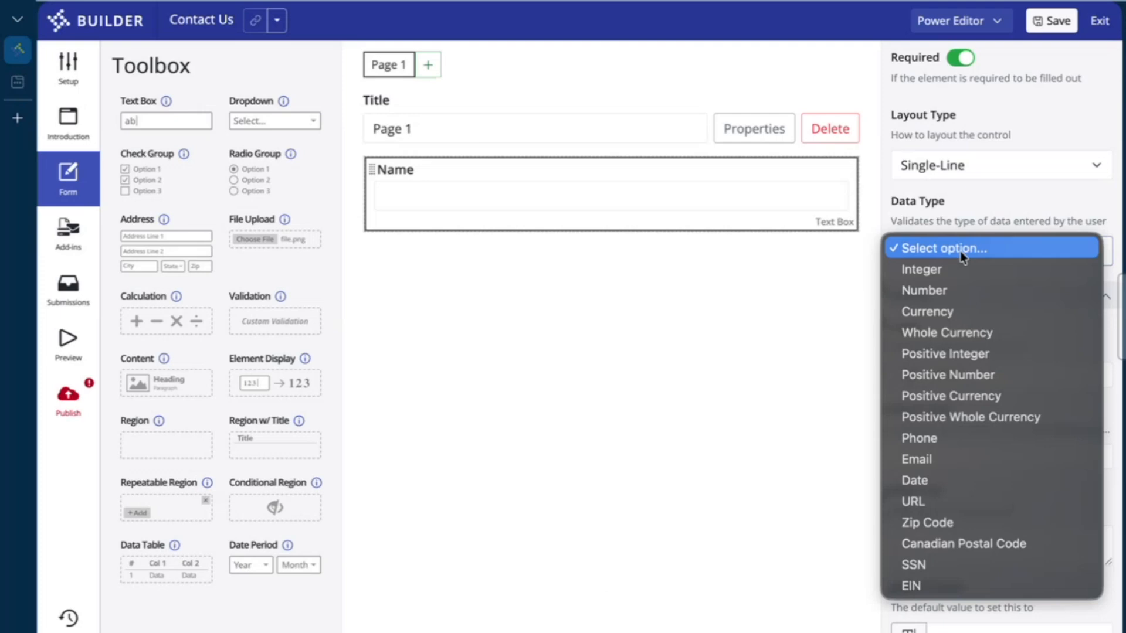
pyautogui.click(961, 254)
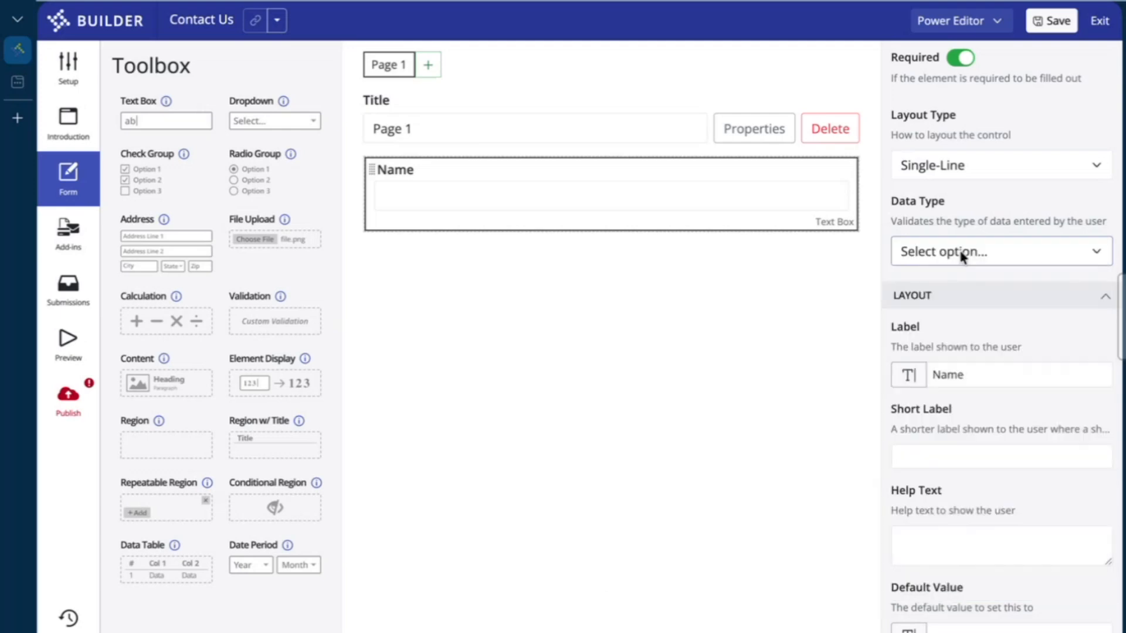
pyautogui.click(961, 254)
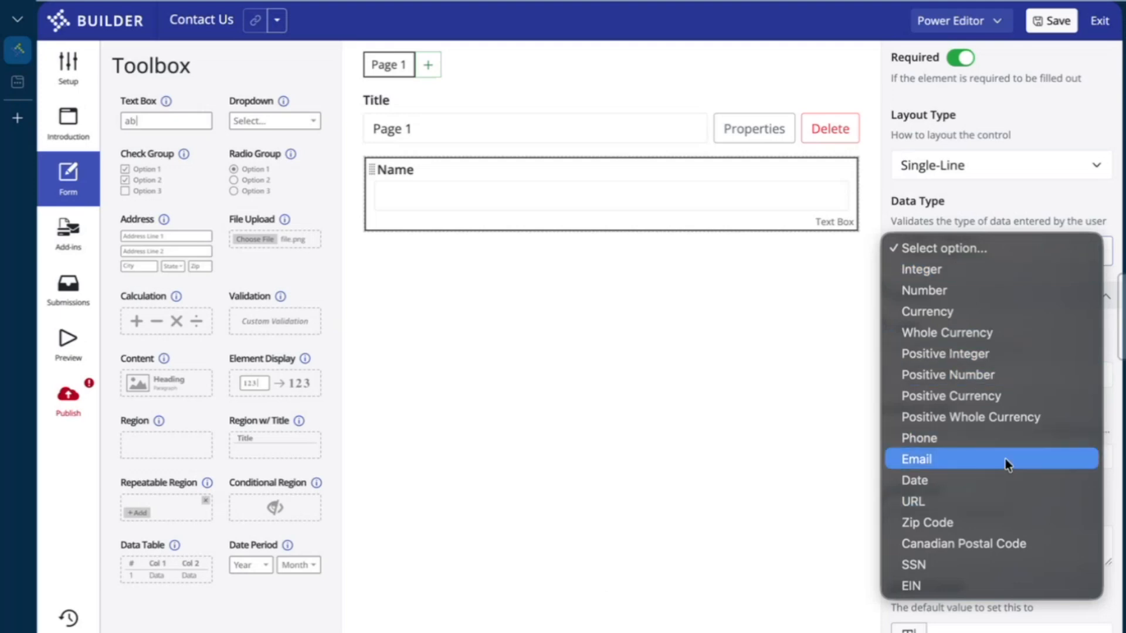
pyautogui.click(1029, 195)
pyautogui.scroll(-3, 1011, 346)
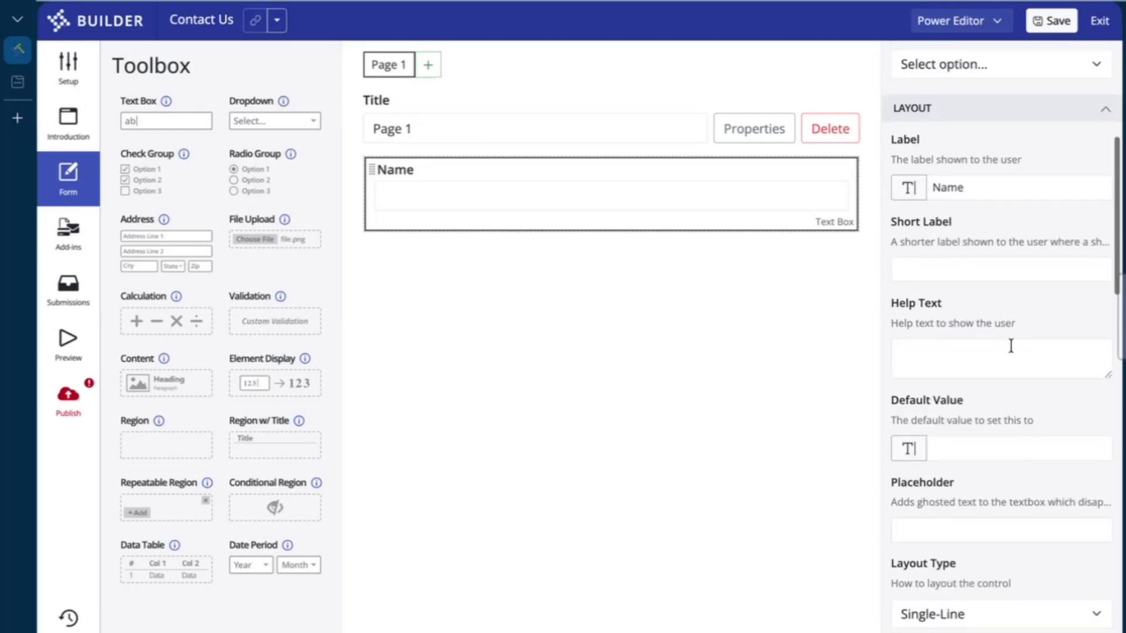
pyautogui.scroll(-1, 1011, 345)
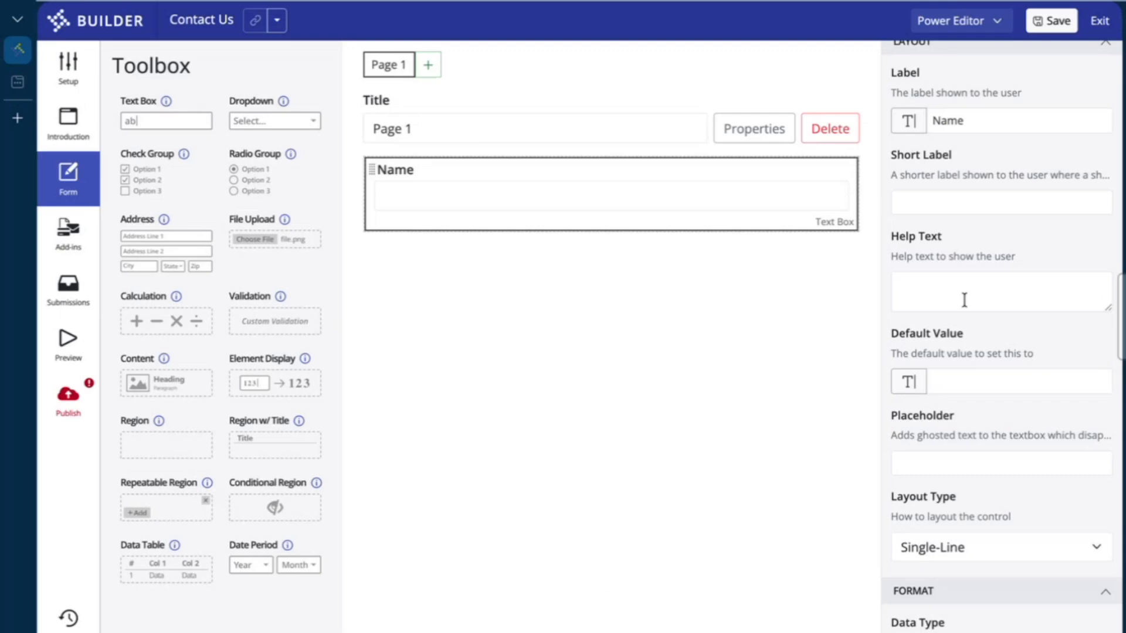
pyautogui.scroll(-3, 964, 300)
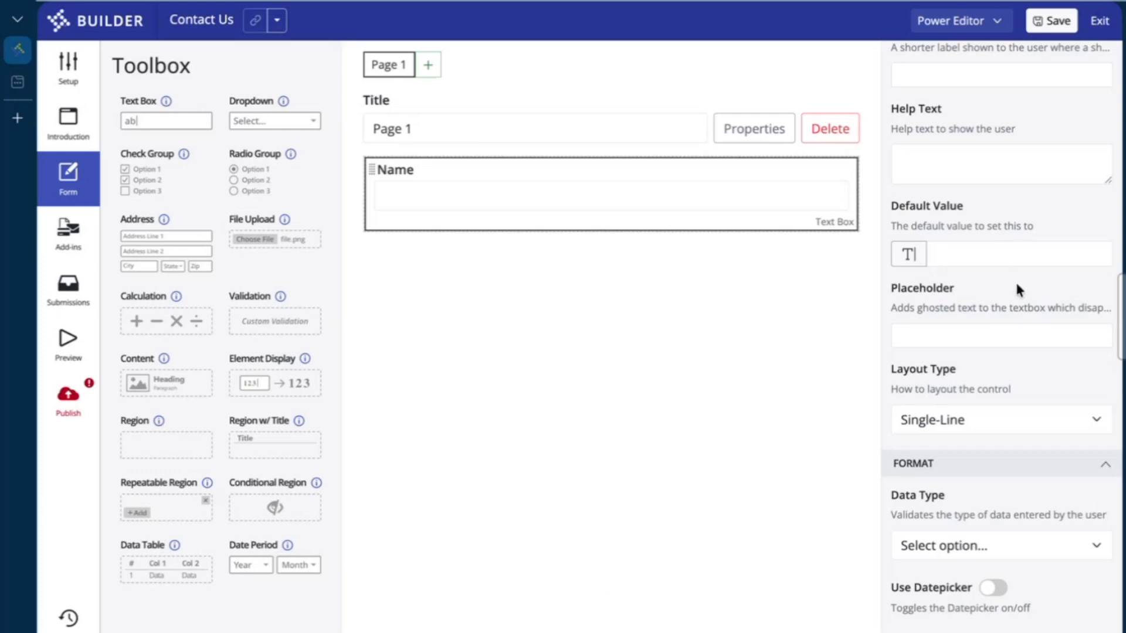
# Enter 'John Doe' as the Name field's placeholder text
pyautogui.click(984, 336)
pyautogui.write('John Doe')
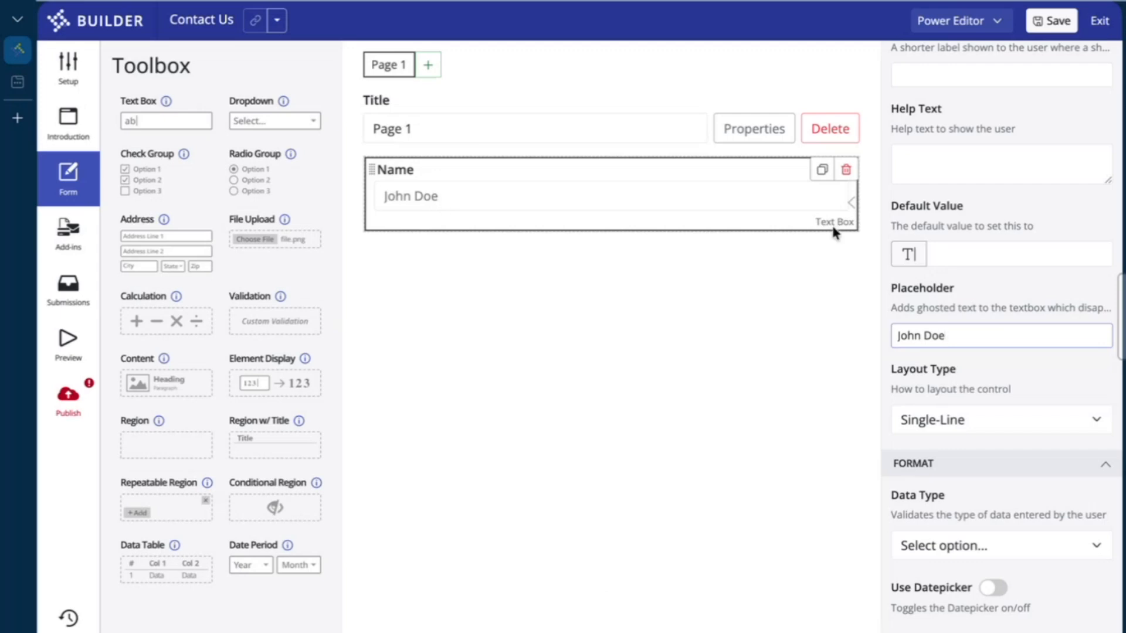
pyautogui.scroll(-4, 1000, 317)
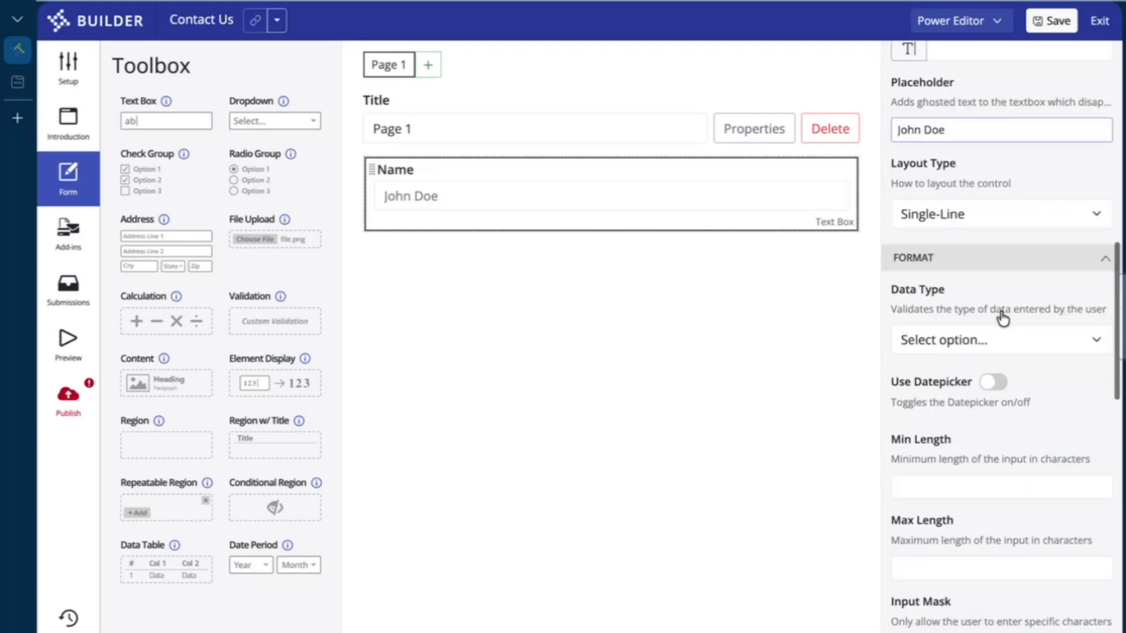
pyautogui.scroll(-3, 1001, 314)
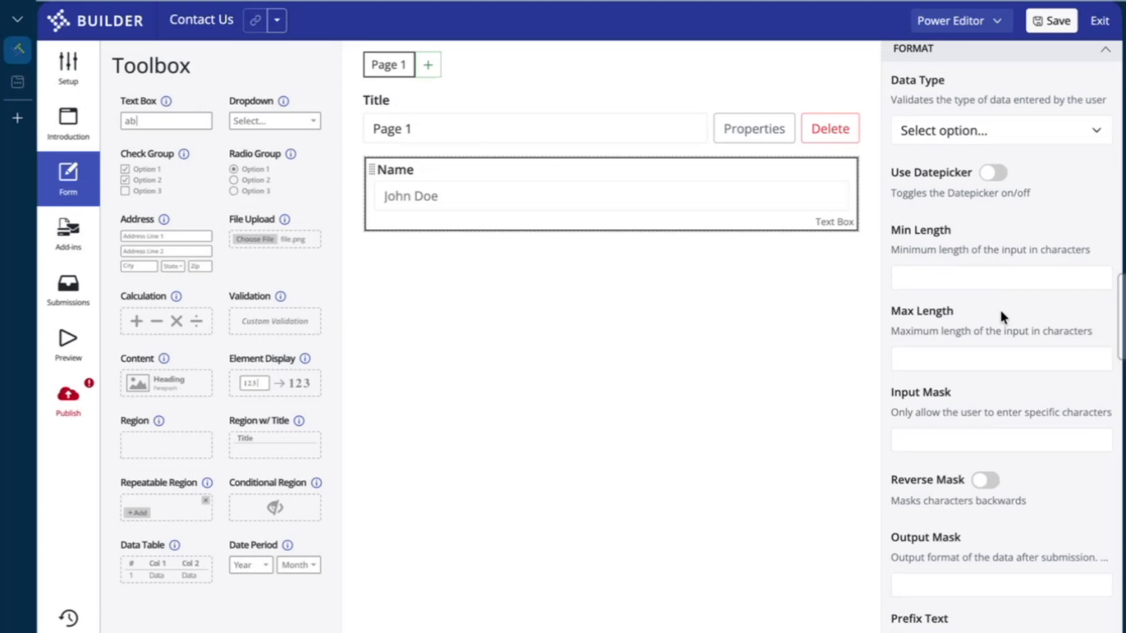
pyautogui.scroll(-1, 998, 317)
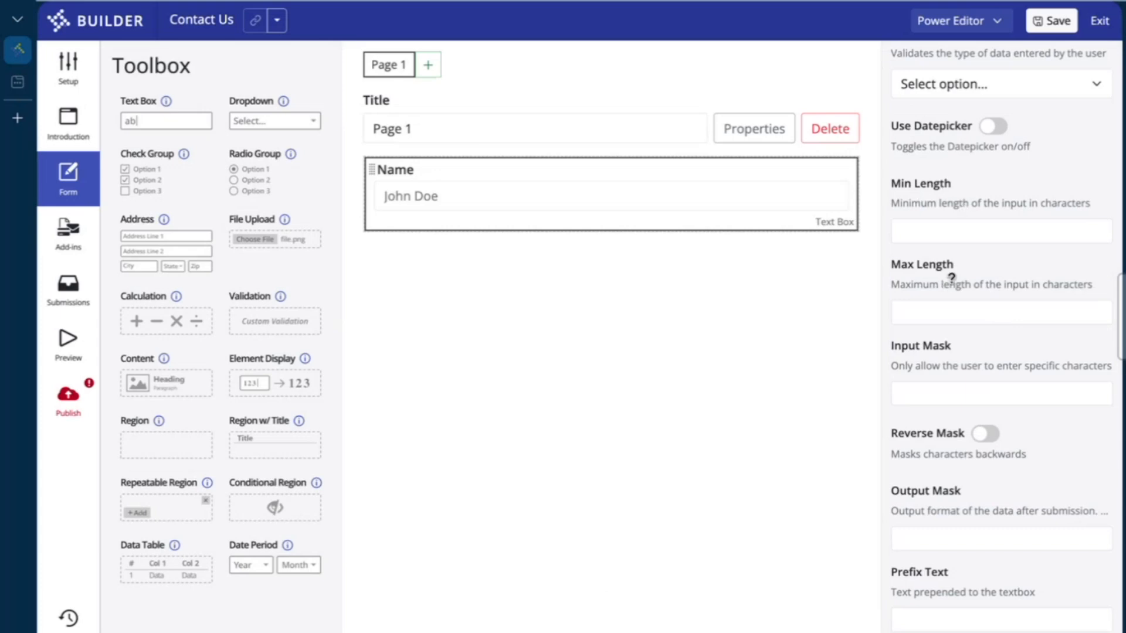
pyautogui.scroll(-1, 951, 278)
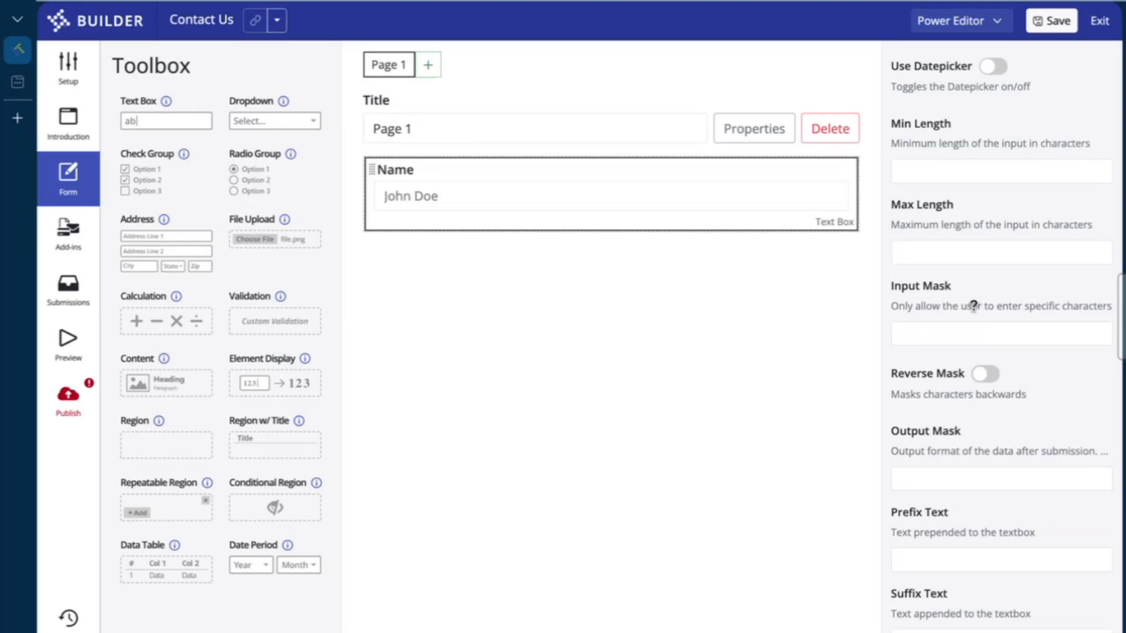
pyautogui.moveTo(973, 305)
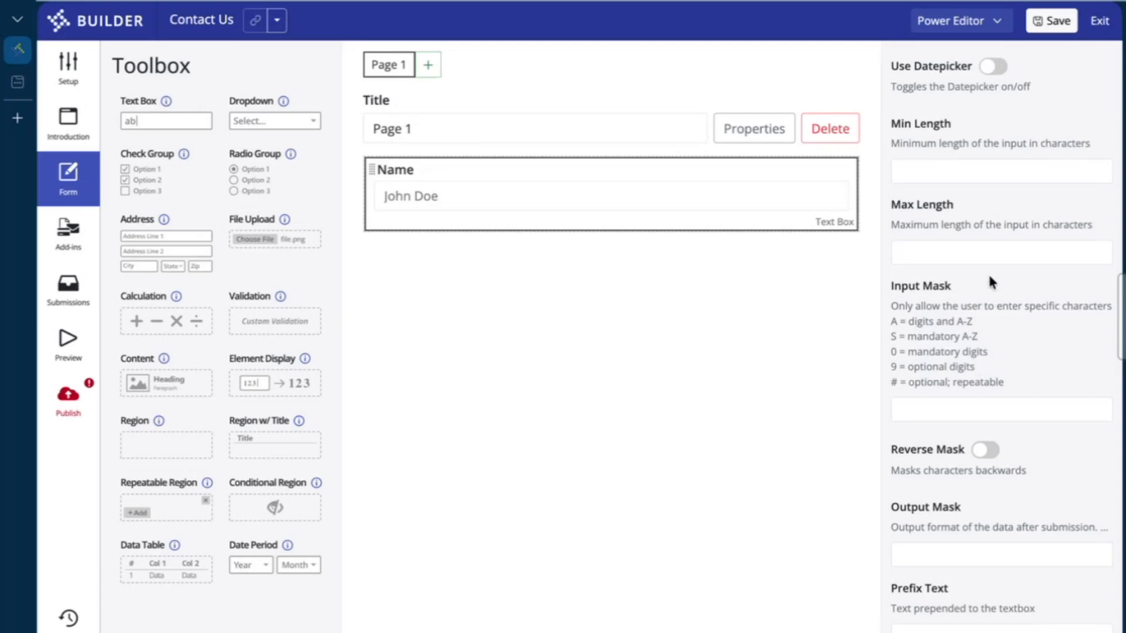
pyautogui.scroll(-3, 987, 272)
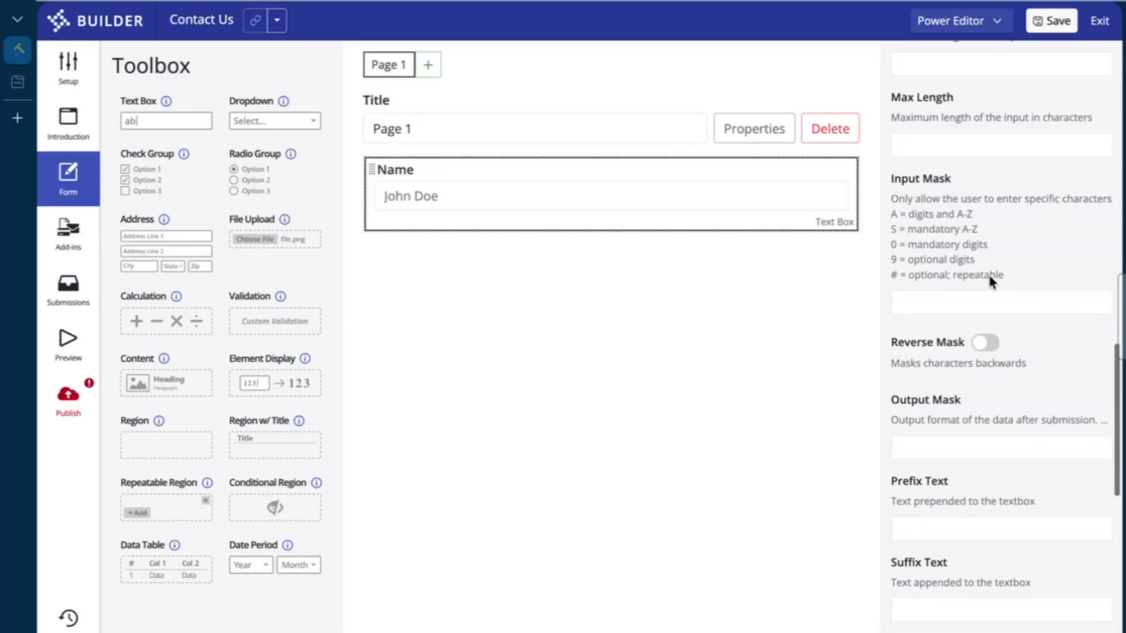
pyautogui.scroll(-1, 990, 277)
pyautogui.moveTo(932, 302)
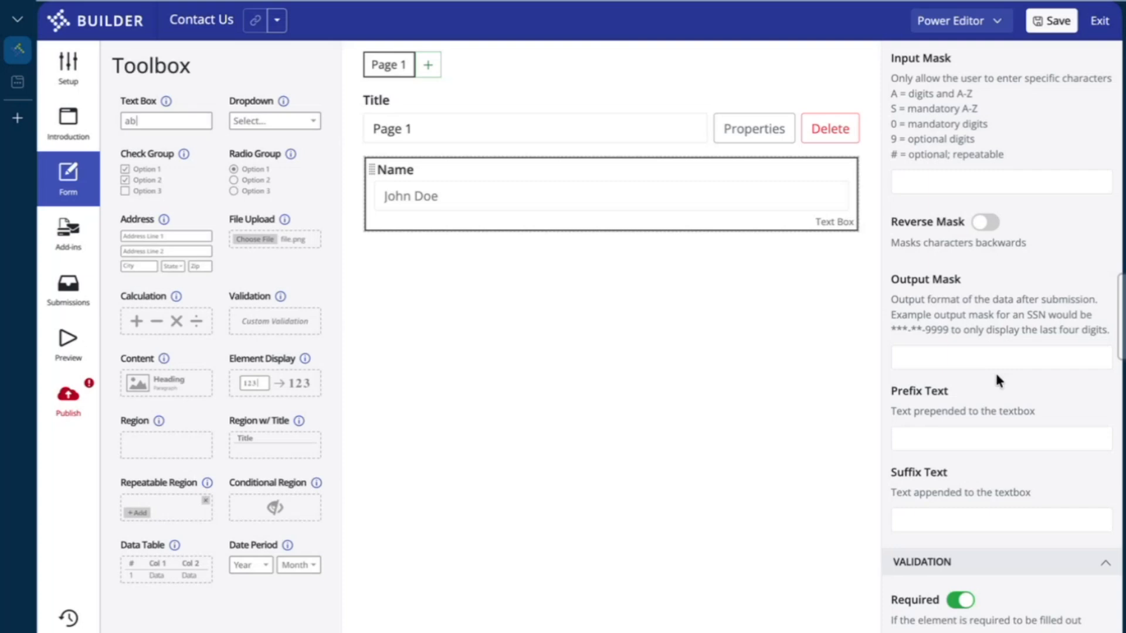
pyautogui.scroll(-2, 997, 376)
pyautogui.scroll(1, 996, 376)
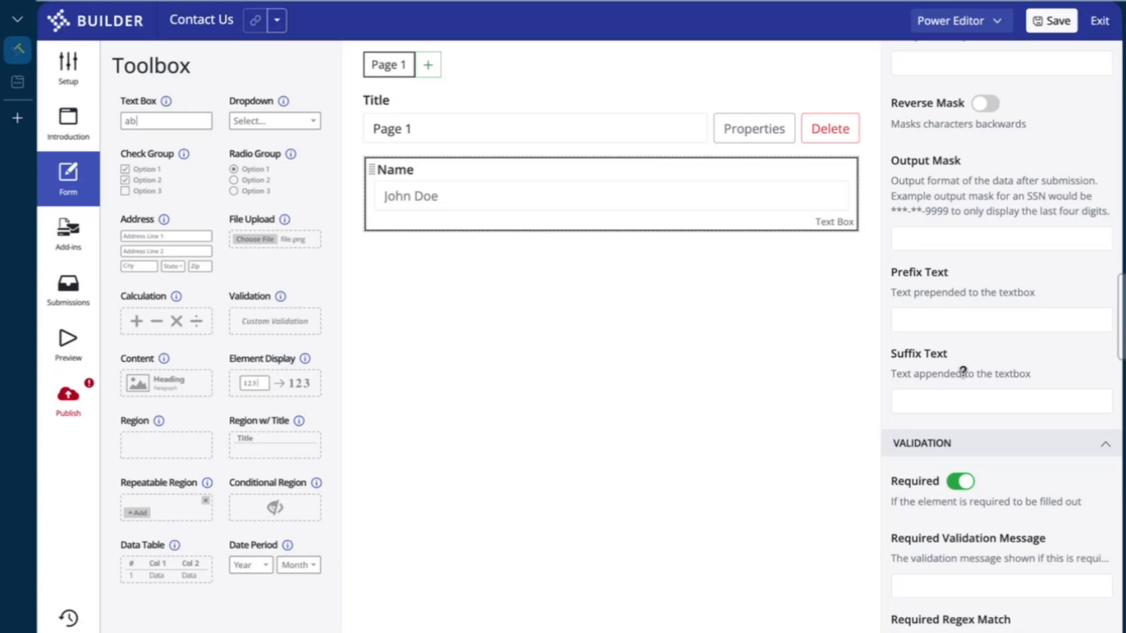
pyautogui.scroll(-5, 1003, 390)
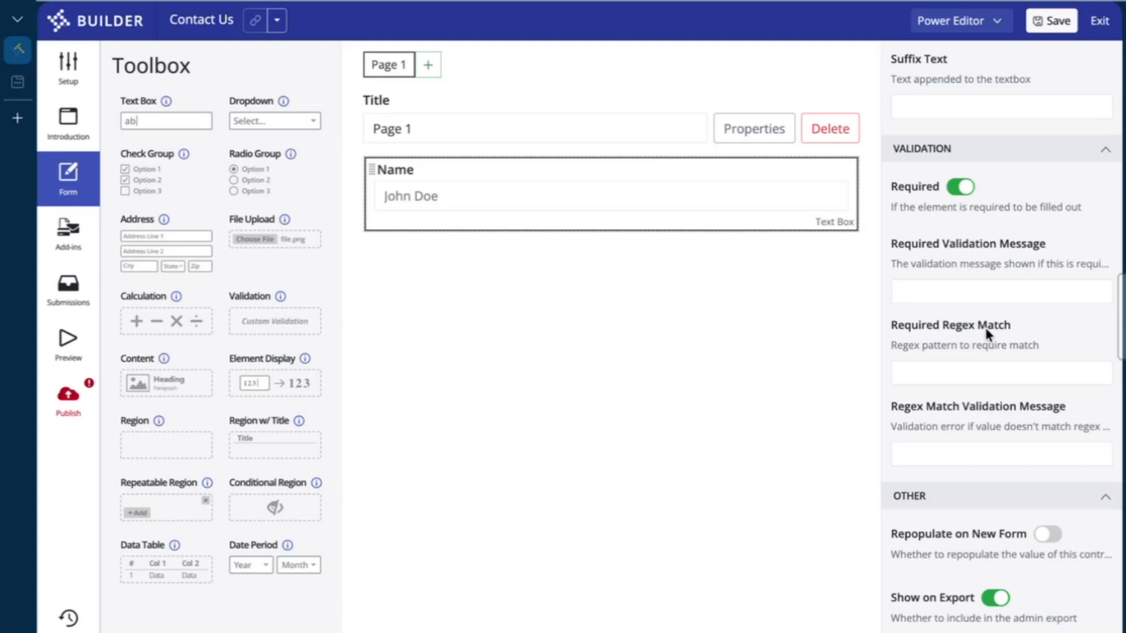
pyautogui.scroll(-3, 986, 331)
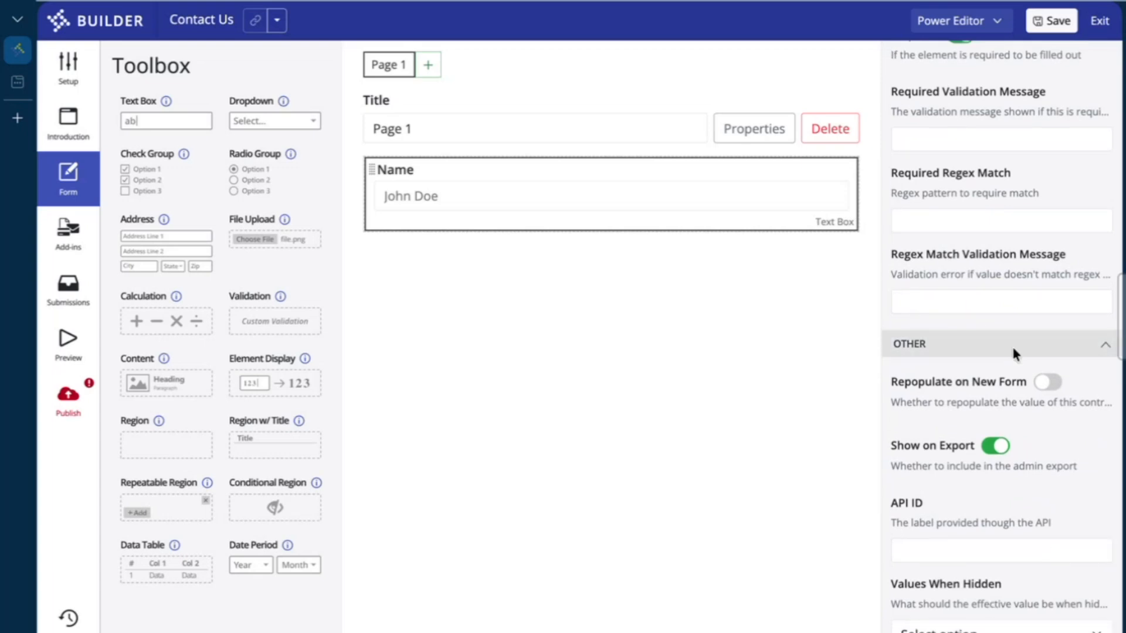
pyautogui.scroll(10, 973, 337)
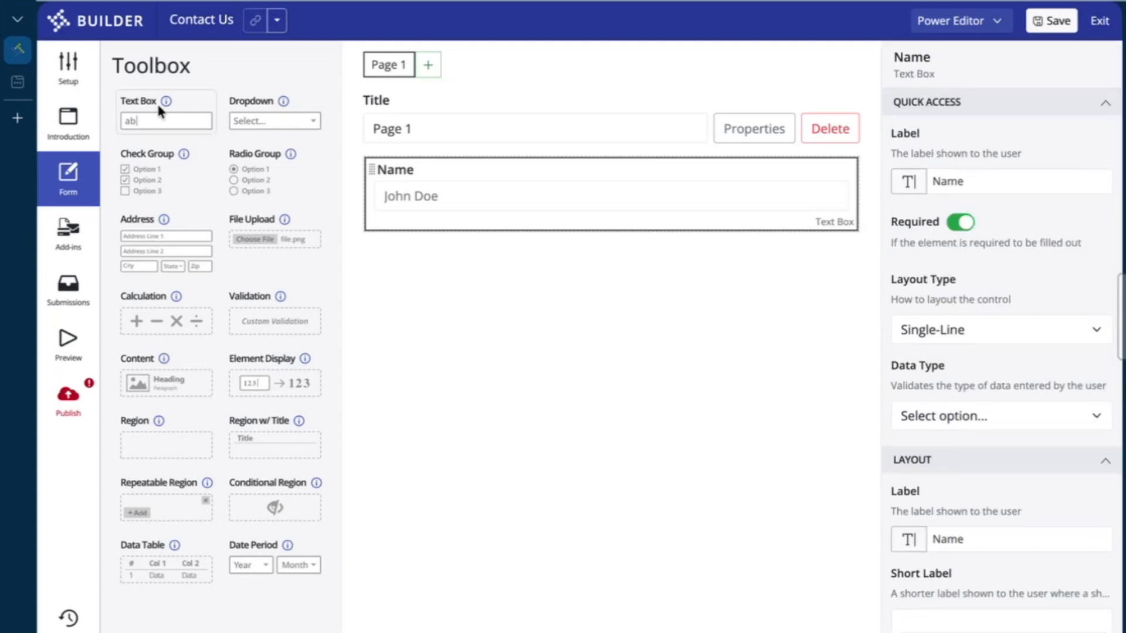
# Add a text box below Name labelled 'Email'
pyautogui.moveTo(151, 115); pyautogui.dragTo(447, 246)
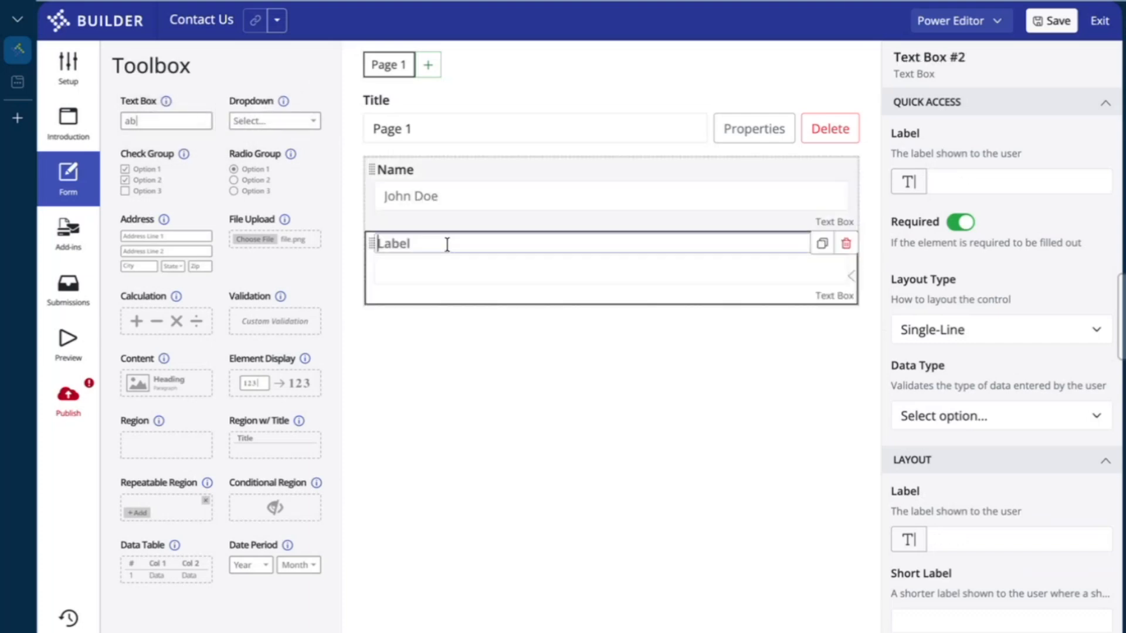
pyautogui.write('Email')
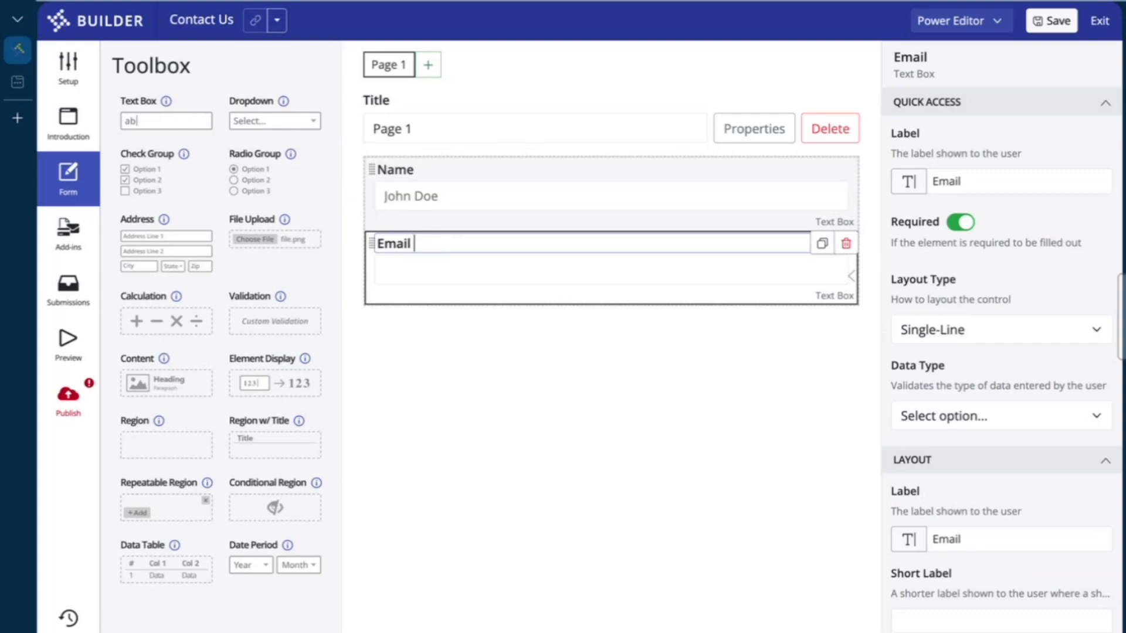
pyautogui.click(697, 273)
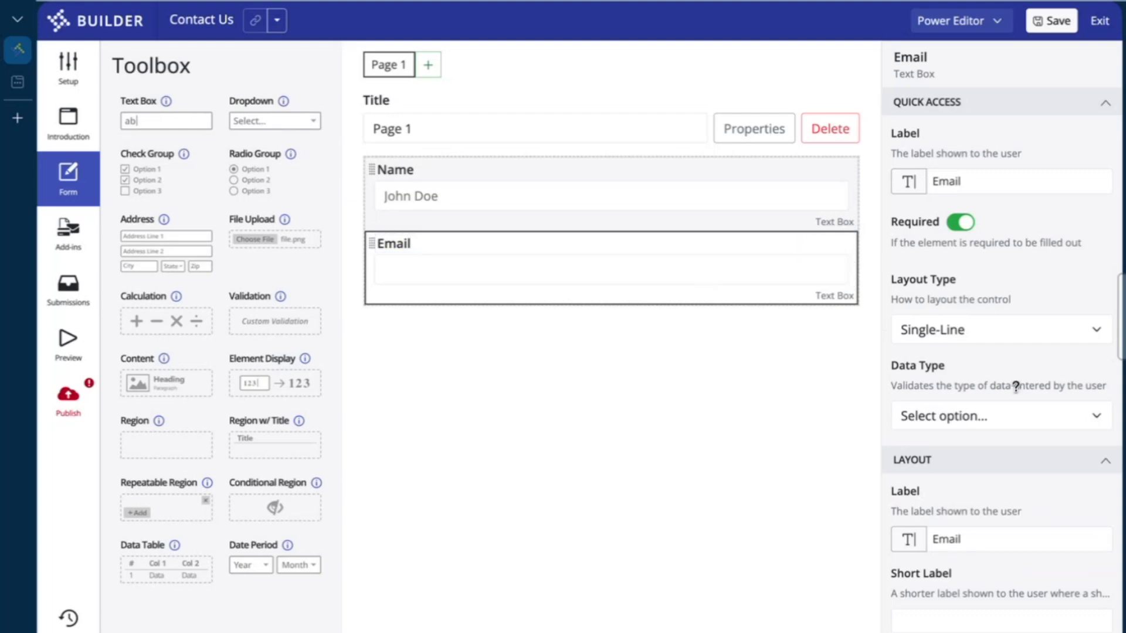
pyautogui.scroll(-2, 1015, 386)
pyautogui.click(966, 289)
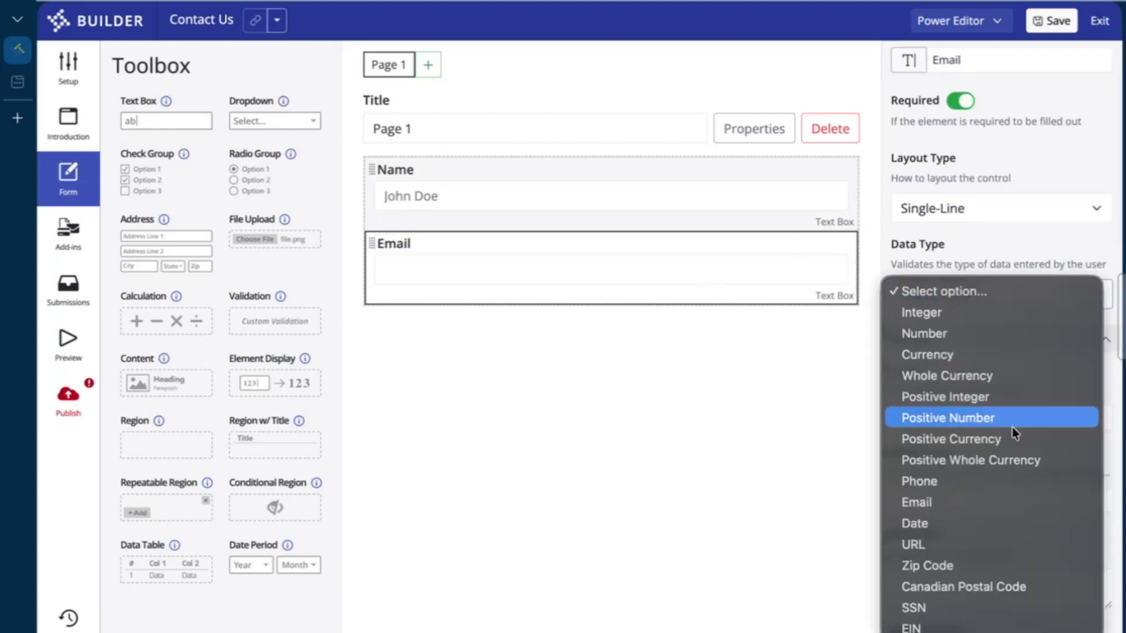
pyautogui.click(986, 501)
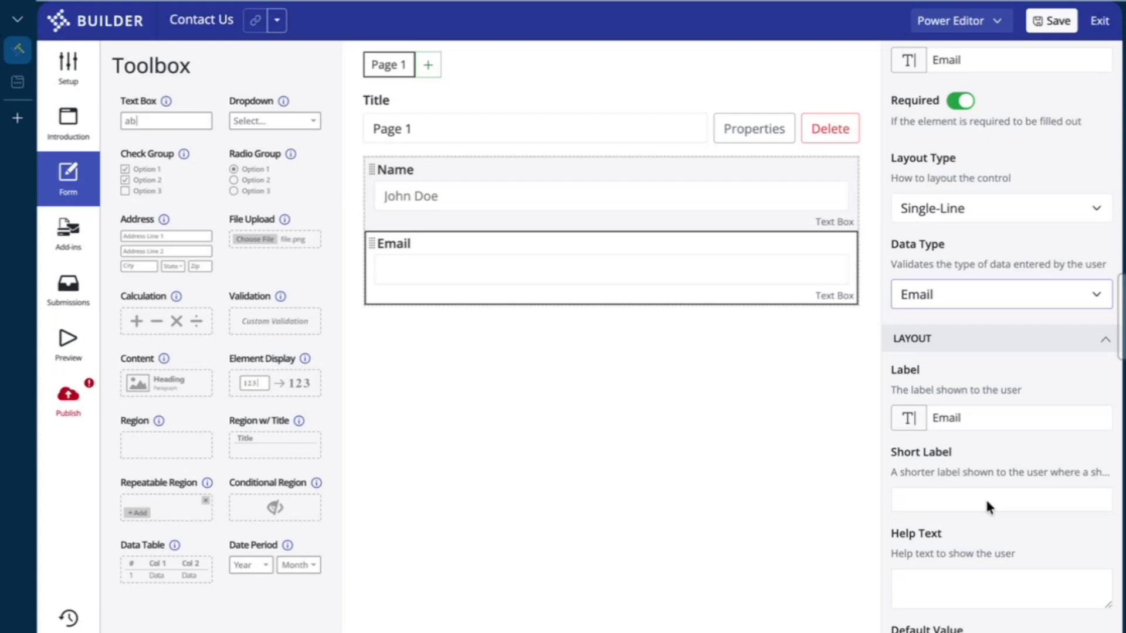
pyautogui.scroll(-10, 986, 502)
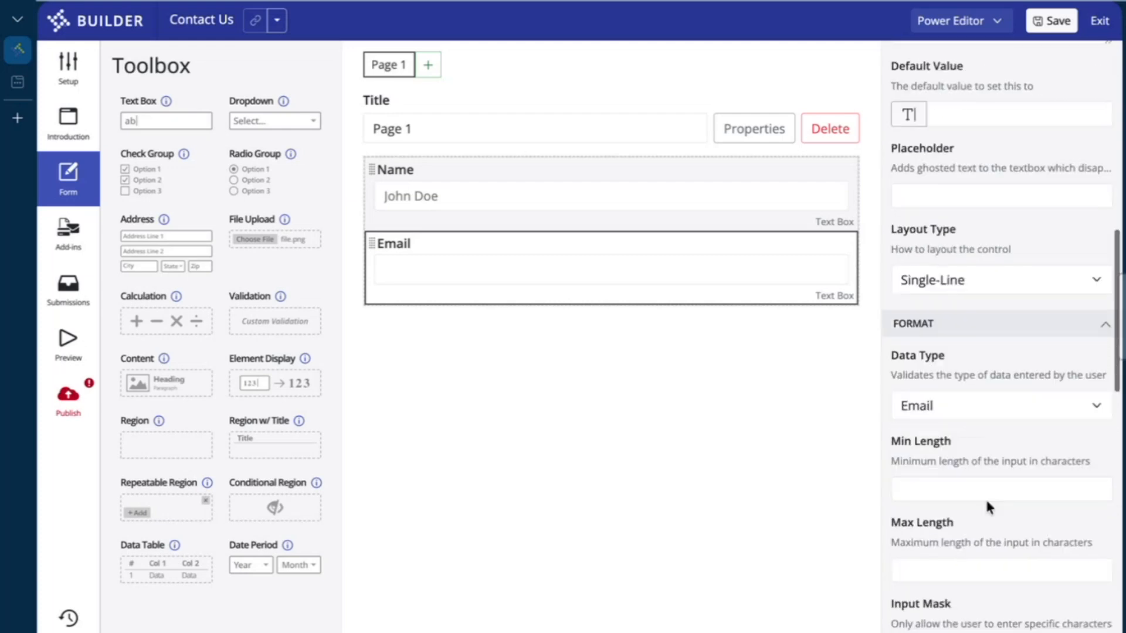
pyautogui.click(968, 197)
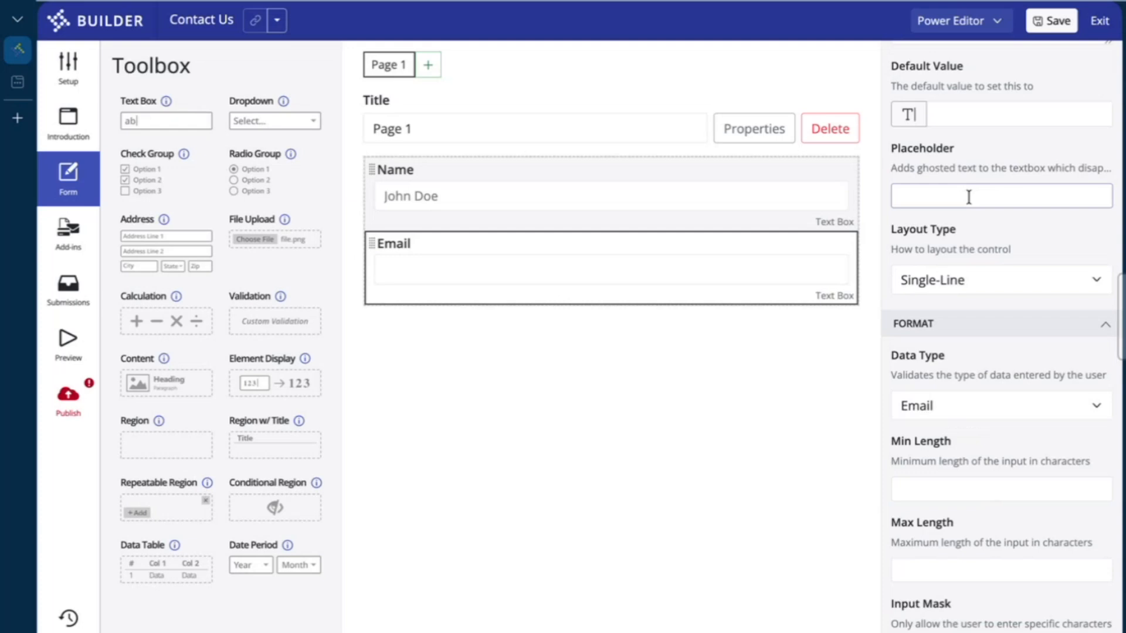
pyautogui.write('example')
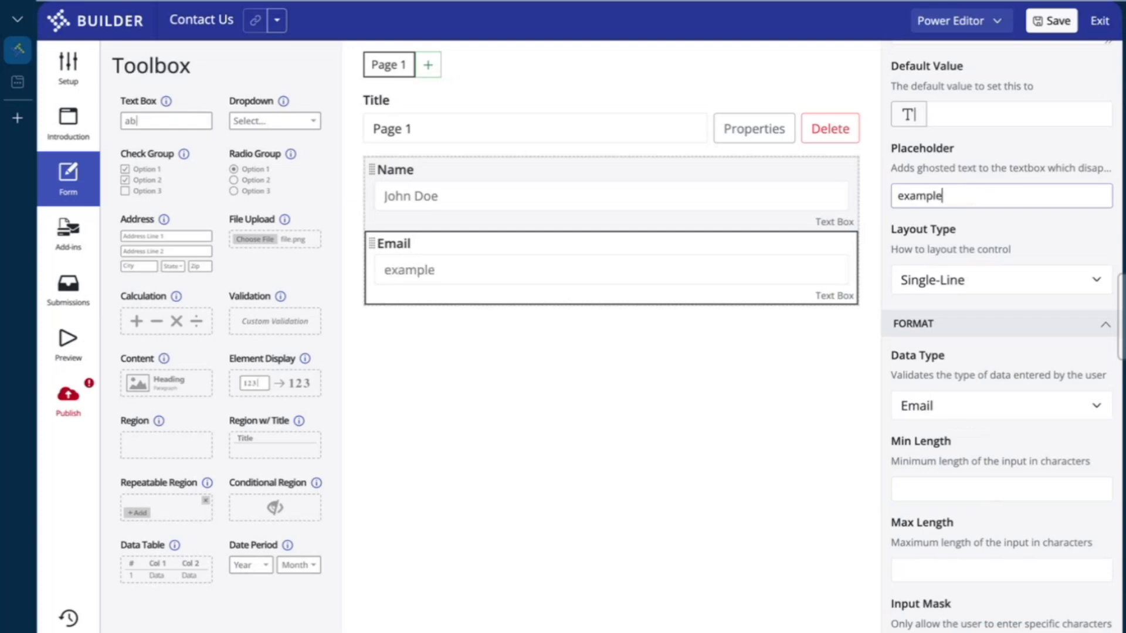
pyautogui.write('@example.com')
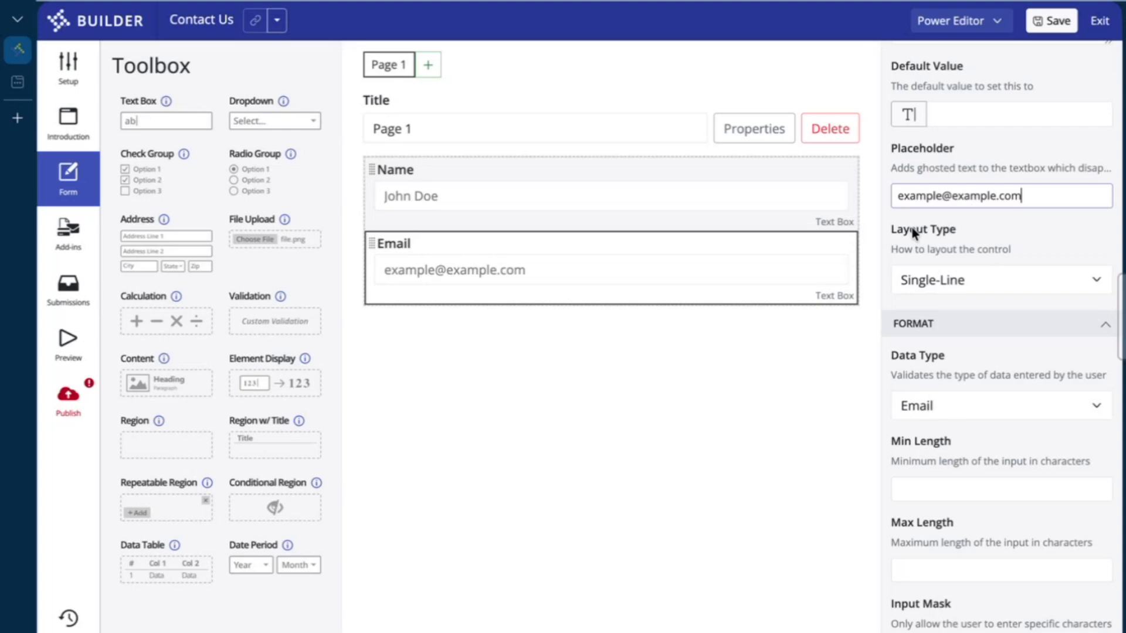
pyautogui.click(638, 497)
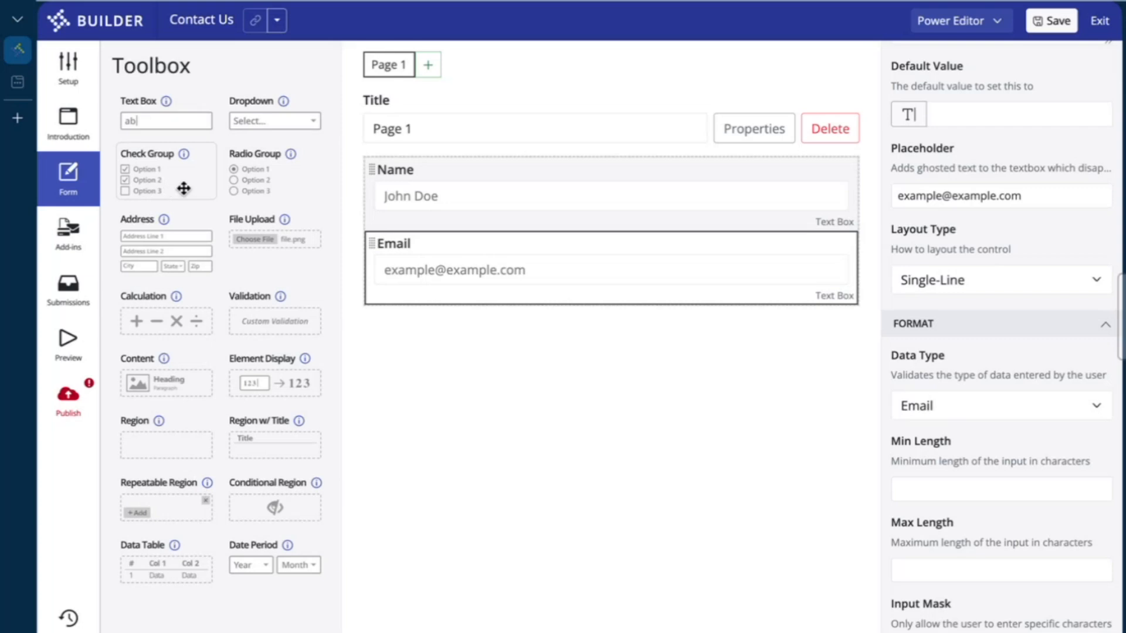
# Add a radio group below Email labelled 'What are you contacting Demo County about?'
pyautogui.moveTo(235, 185); pyautogui.dragTo(450, 314)
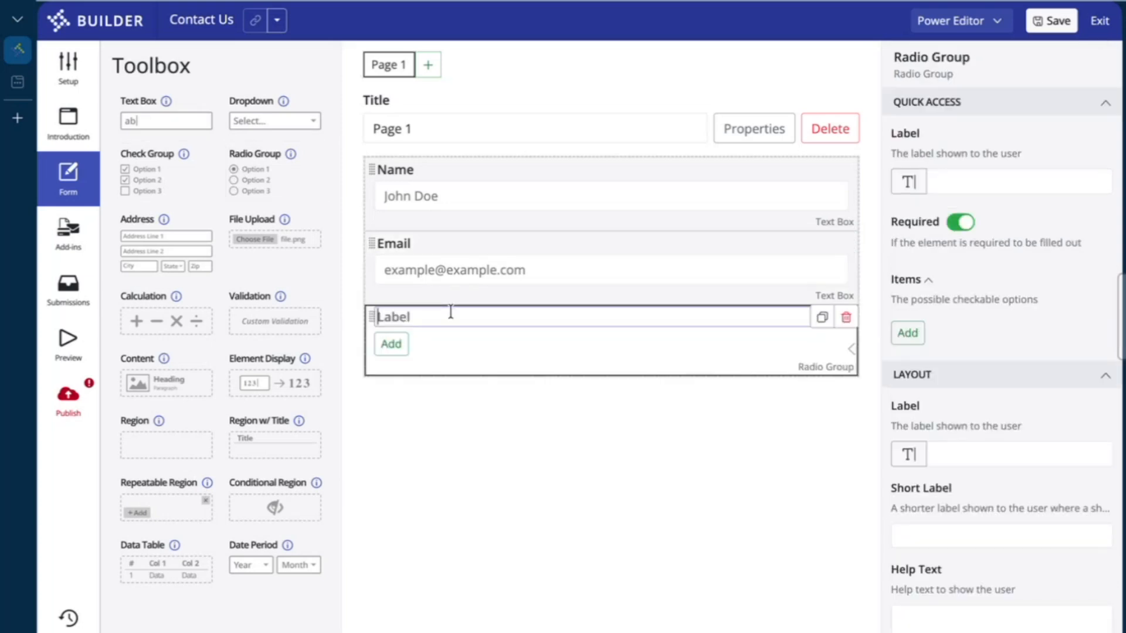
pyautogui.write('W')
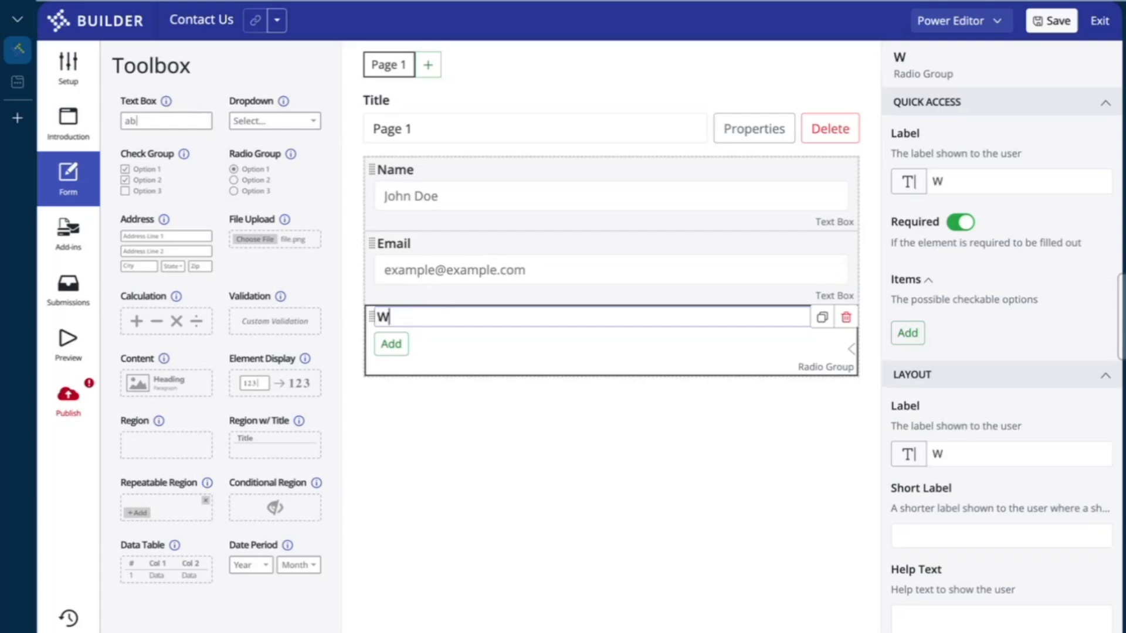
pyautogui.write('hat is your')
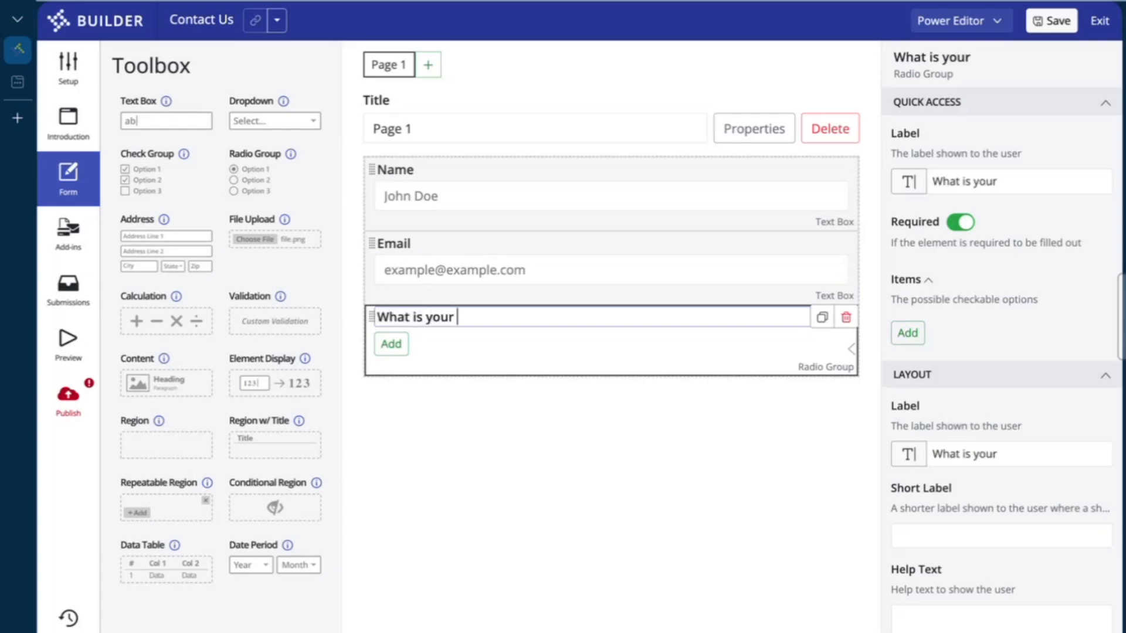
pyautogui.write(' r')
pyautogui.press('BackSpace')
pyautogui.write('c')
pyautogui.press('BackSpace')
pyautogui.press('BackSpace')
pyautogui.press('BackSpace')
pyautogui.press('BackSpace')
pyautogui.press('BackSpace')
pyautogui.press('BackSpace')
pyautogui.press('BackSpace')
pyautogui.press('BackSpace')
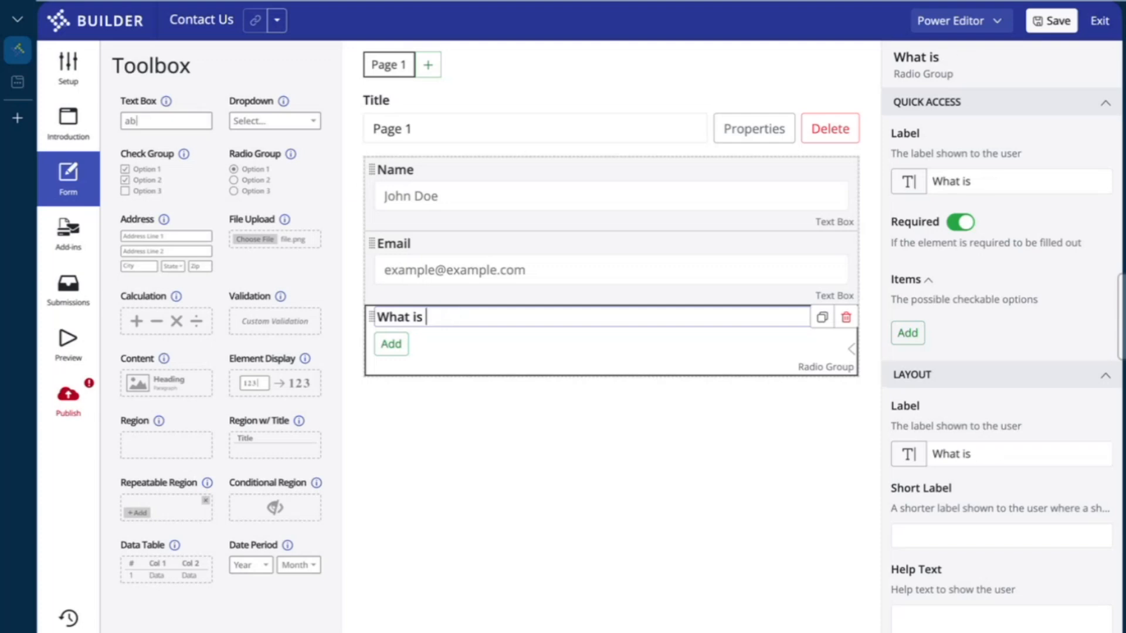
pyautogui.press('BackSpace')
pyautogui.write('are ar')
pyautogui.press('BackSpace')
pyautogui.press('BackSpace')
pyautogui.press('BackSpace')
pyautogui.write('you contactin')
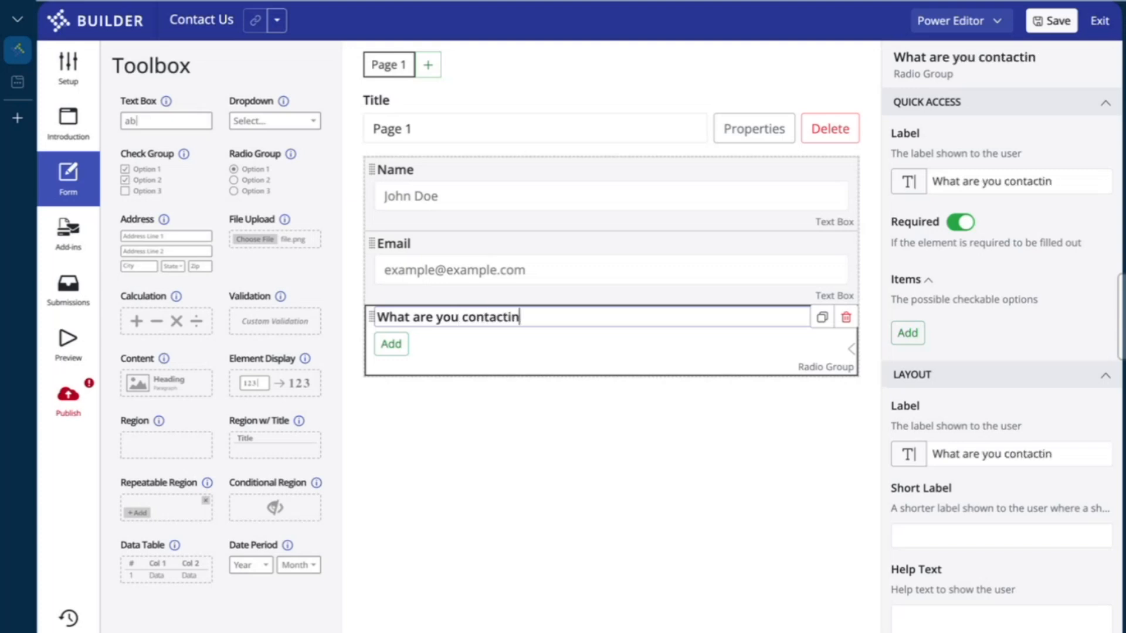
pyautogui.write('g Demo Cou')
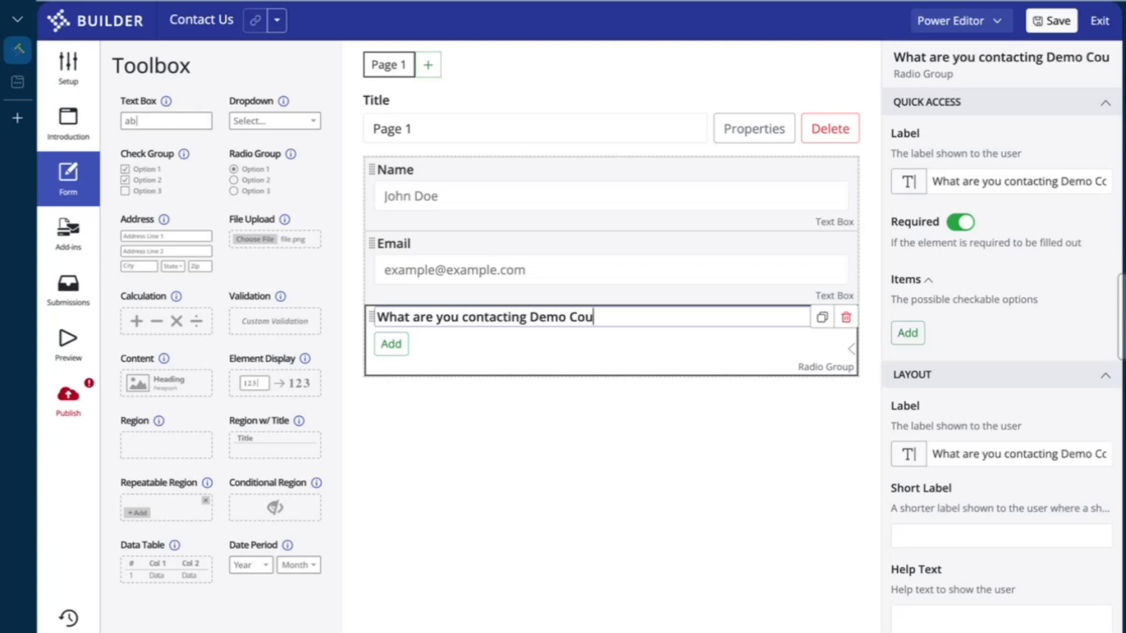
pyautogui.write('nty about?')
# Give the radio question three options: Payment, Record and Other
pyautogui.click(390, 344)
pyautogui.click(391, 365)
pyautogui.click(430, 339)
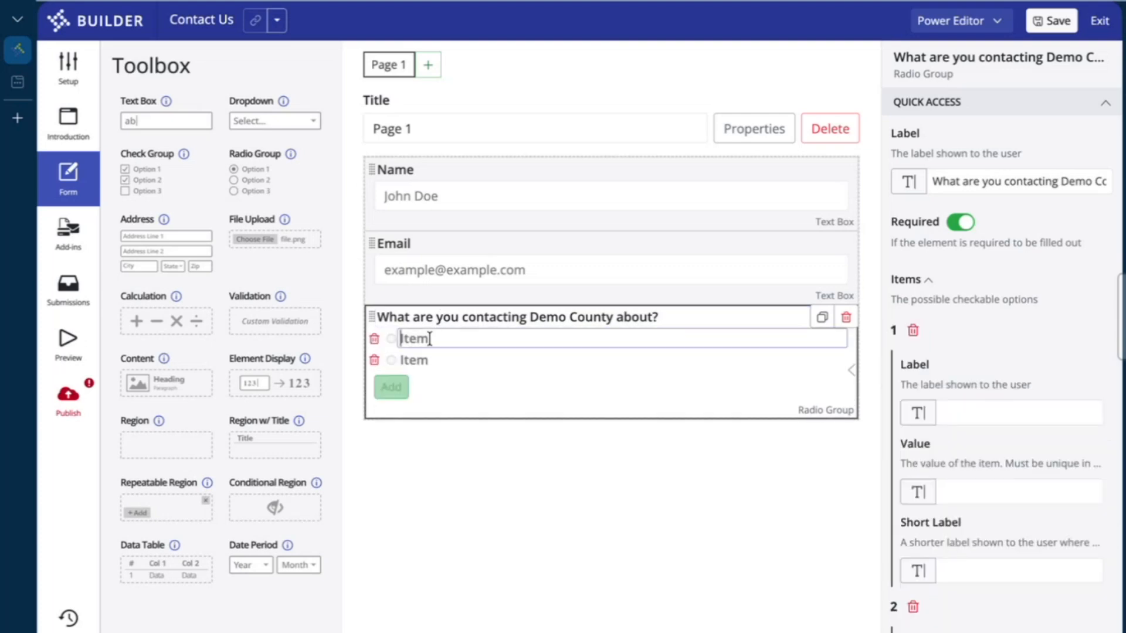
pyautogui.write('Payment')
pyautogui.click(430, 360)
pyautogui.write('Record')
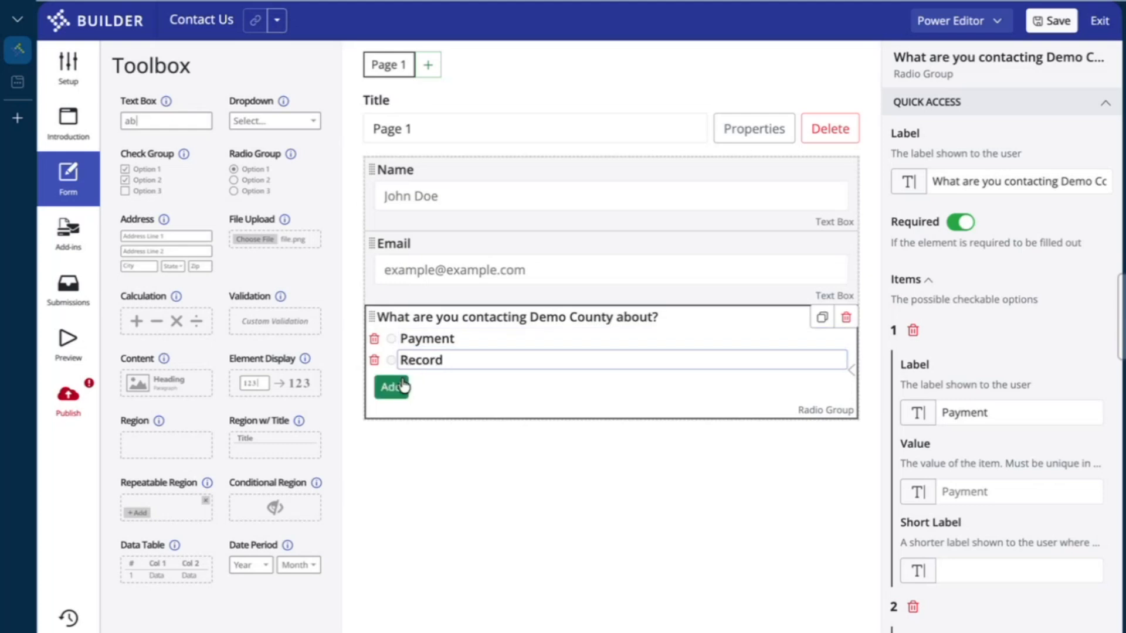
pyautogui.click(394, 389)
pyautogui.click(463, 384)
pyautogui.write('Other')
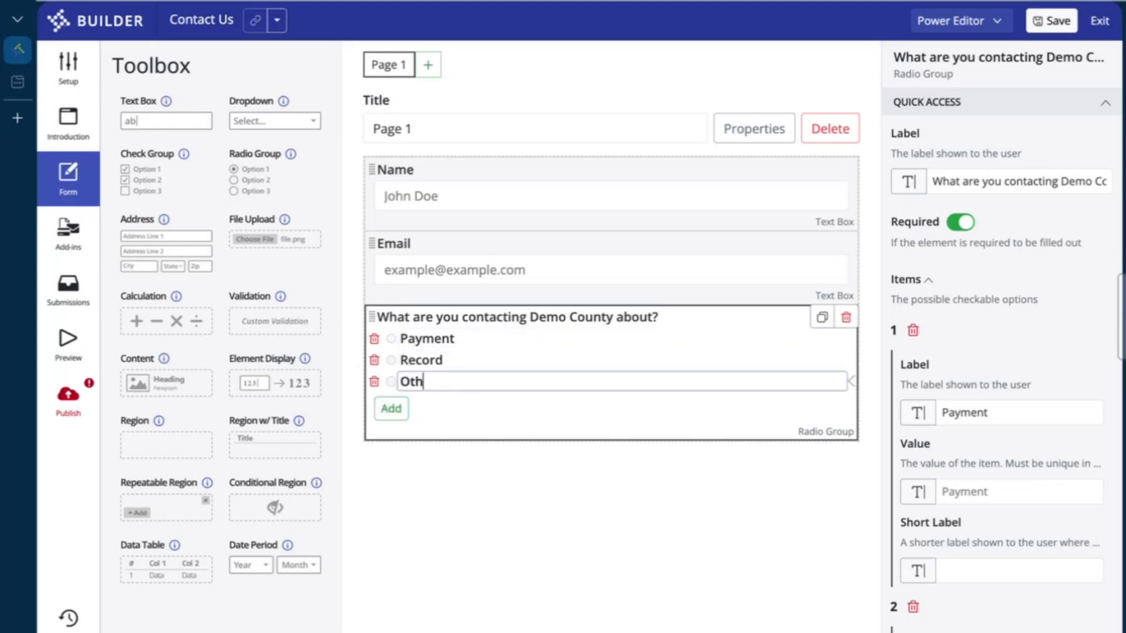
pyautogui.click(536, 566)
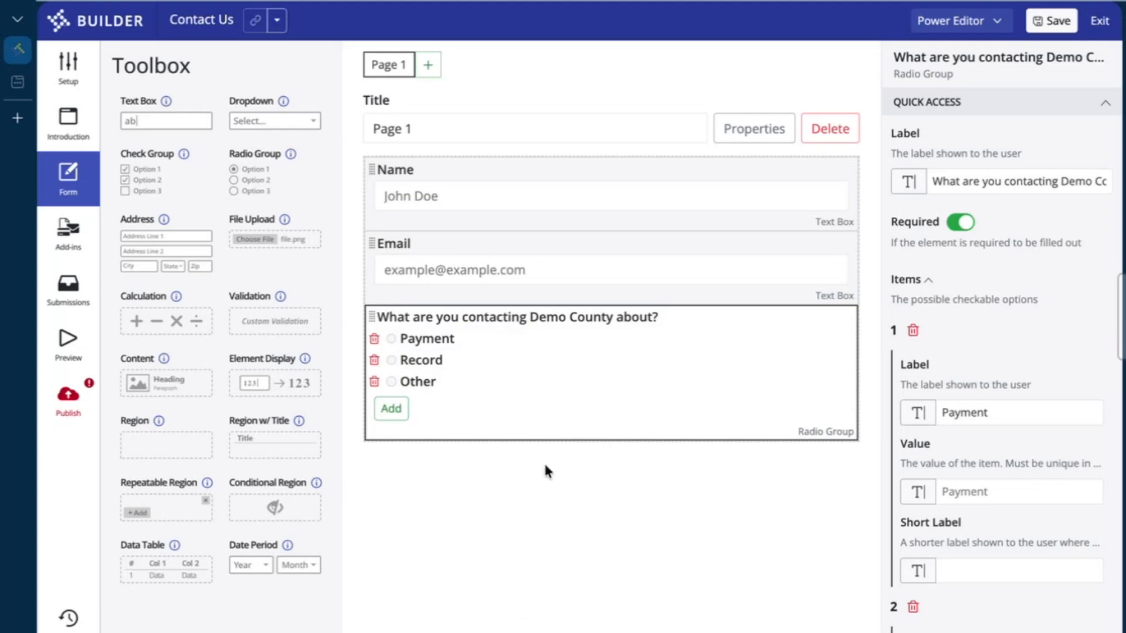
pyautogui.click(424, 382)
pyautogui.moveTo(445, 381); pyautogui.dragTo(405, 381)
pyautogui.click(496, 463)
# Add a text box under the radio question labelled 'Please Specify Other'
pyautogui.moveTo(151, 113); pyautogui.dragTo(434, 434)
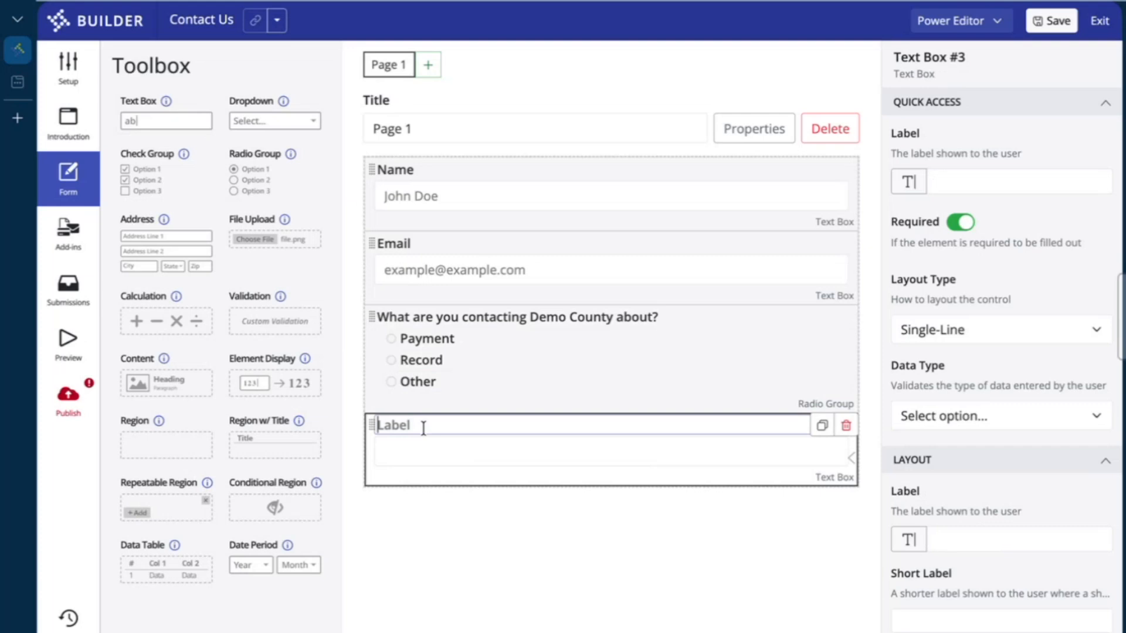
pyautogui.write('Please Specify O')
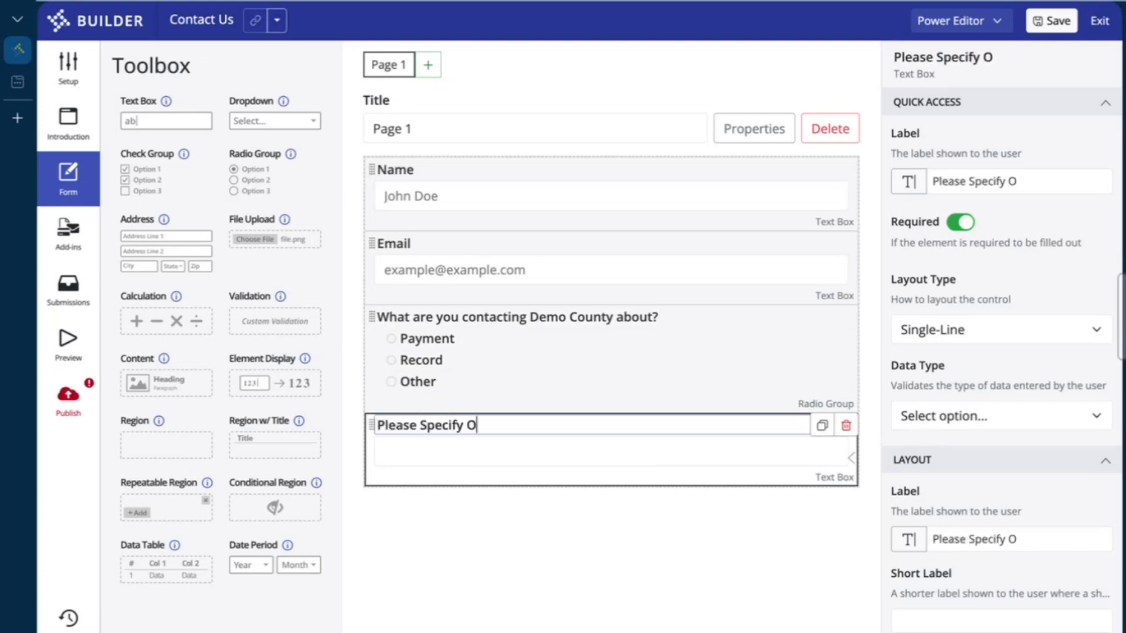
pyautogui.write('ther')
pyautogui.click(648, 473)
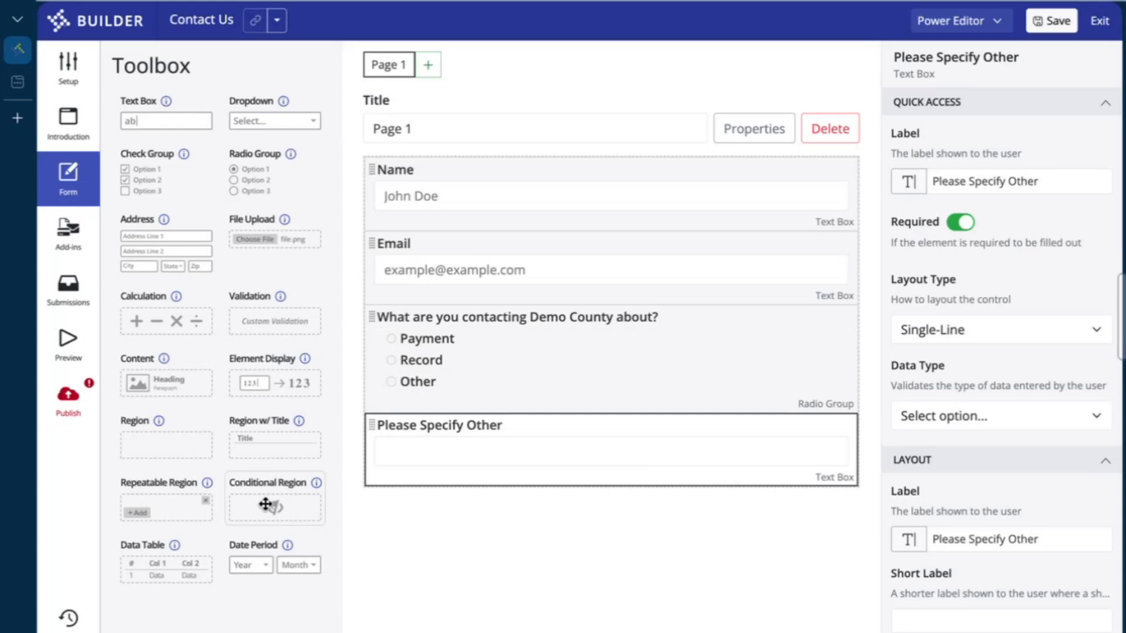
# Add a Conditional Region and move the Please Specify Other text box into it
pyautogui.moveTo(268, 498); pyautogui.dragTo(425, 434)
pyautogui.moveTo(371, 493); pyautogui.dragTo(430, 445)
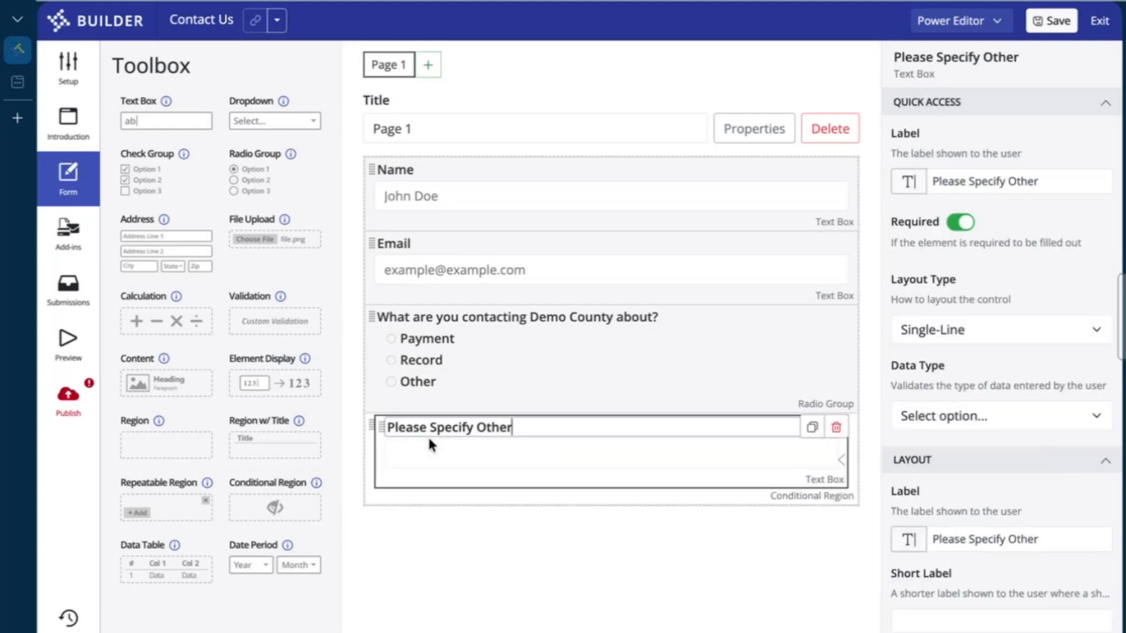
pyautogui.click(367, 427)
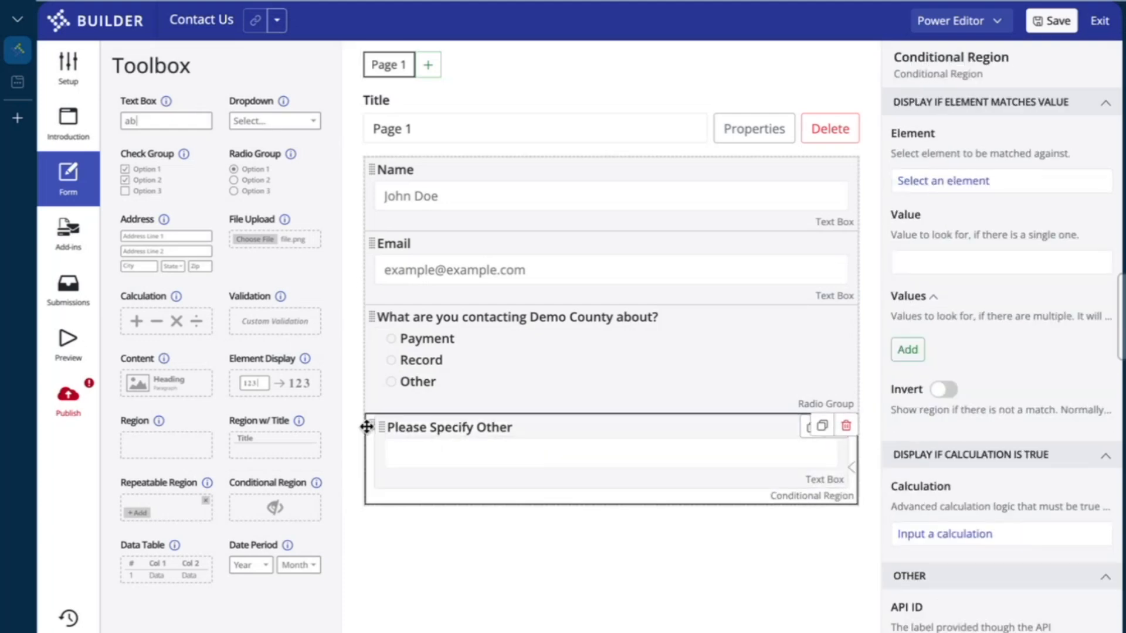
pyautogui.click(434, 382)
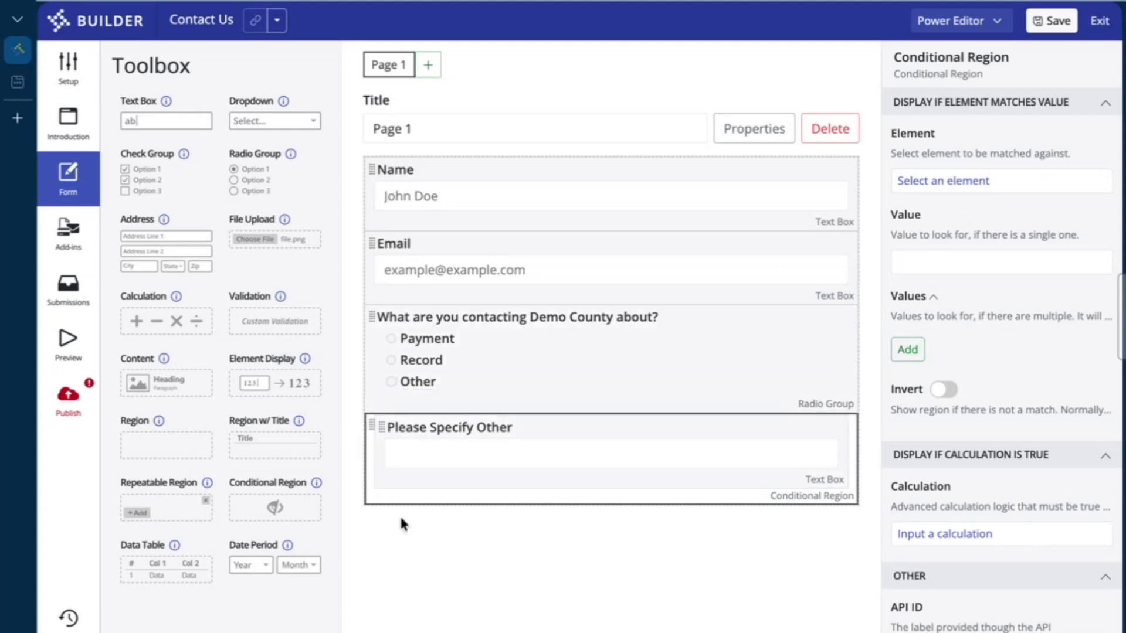
pyautogui.click(380, 482)
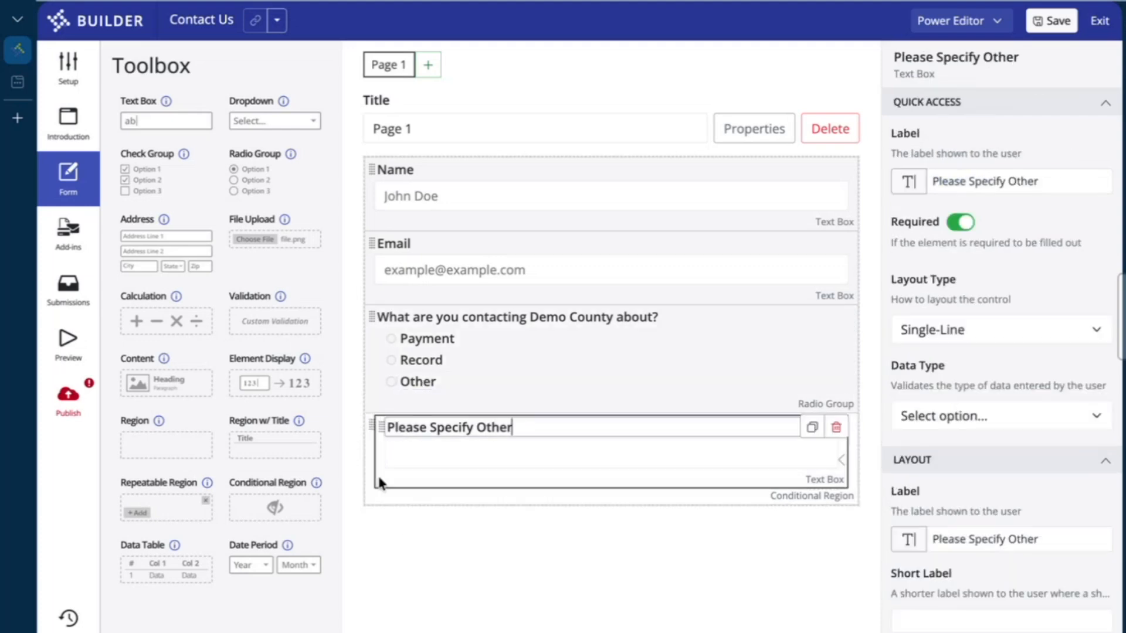
pyautogui.moveTo(381, 427); pyautogui.dragTo(406, 431)
pyautogui.click(376, 426)
pyautogui.click(367, 422)
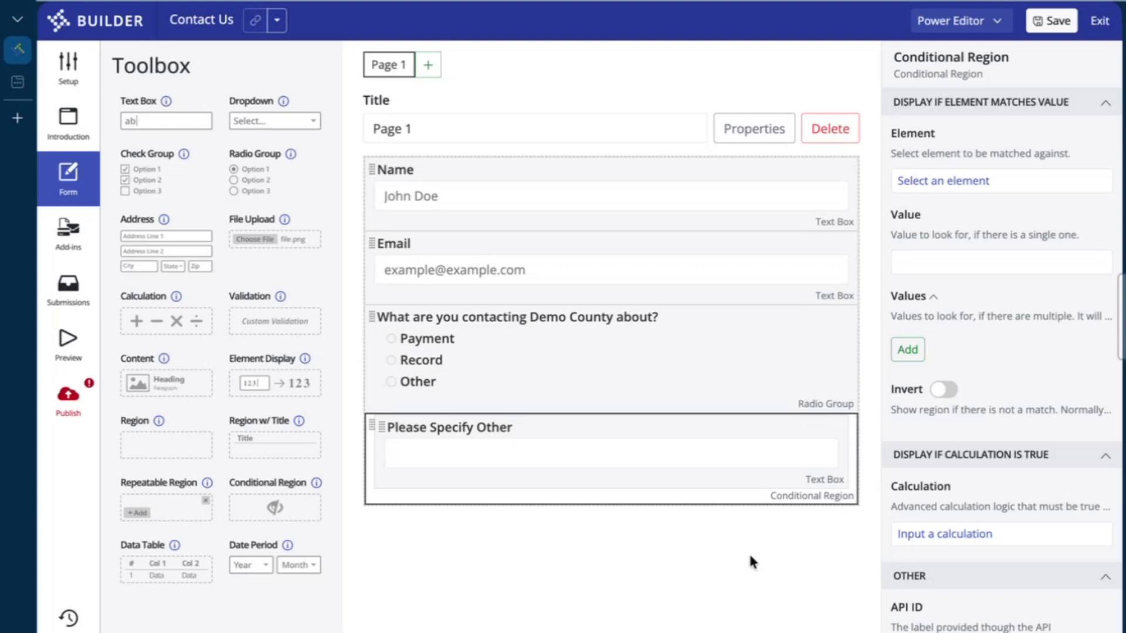
# Remove the extra titled region, leaving the text box inside the Conditional Region
pyautogui.moveTo(261, 443); pyautogui.dragTo(425, 428)
pyautogui.moveTo(372, 528); pyautogui.dragTo(420, 457)
pyautogui.moveTo(373, 428); pyautogui.dragTo(397, 487)
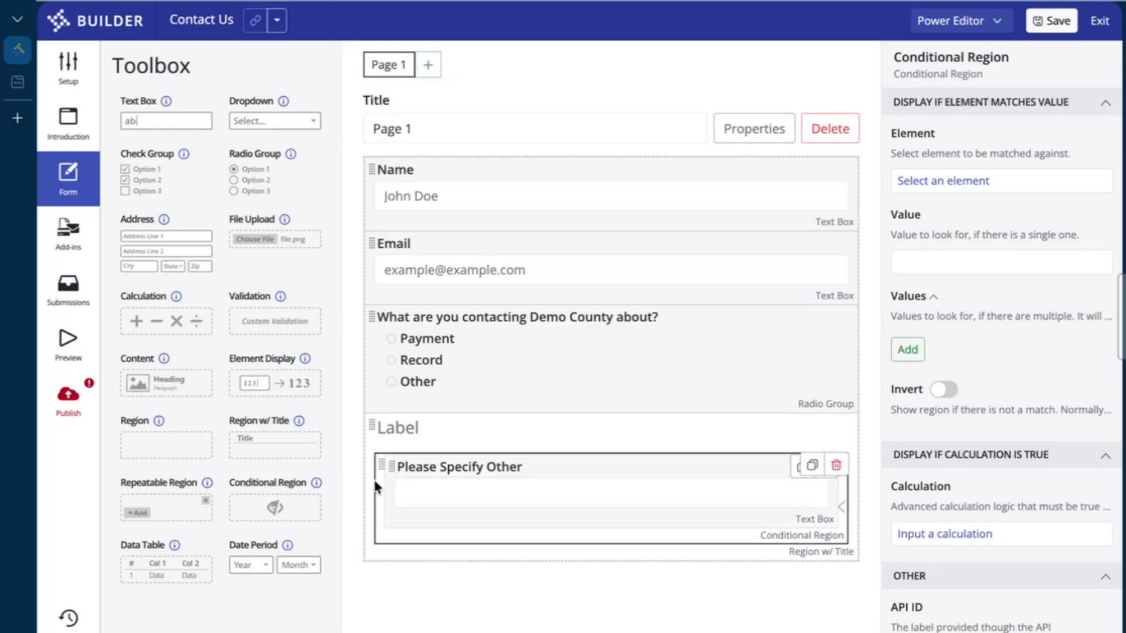
pyautogui.click(376, 556)
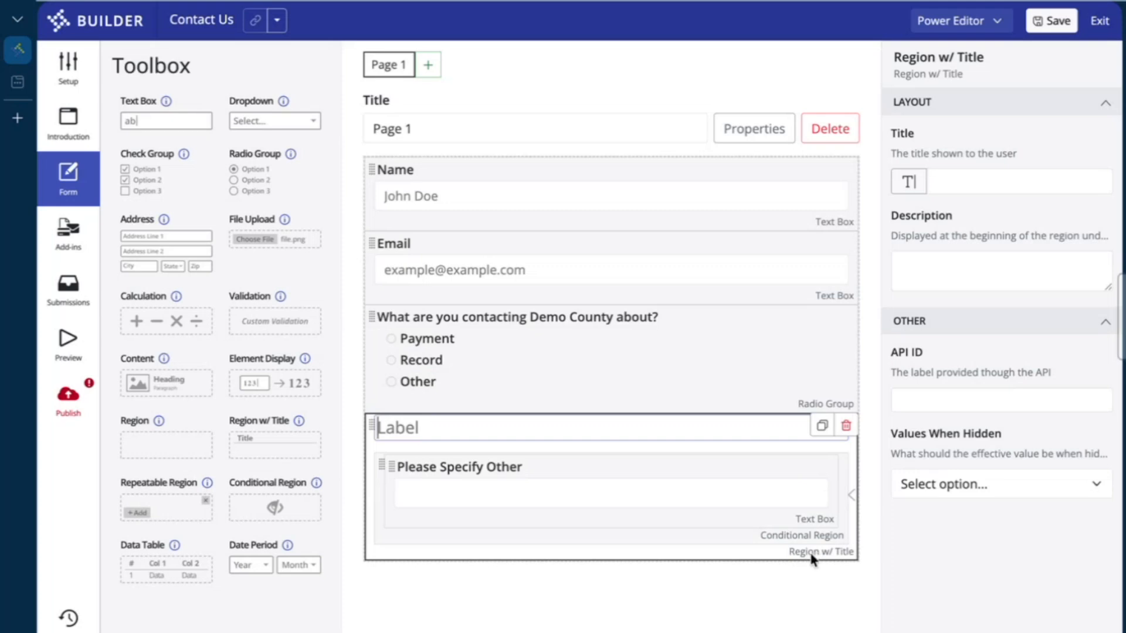
pyautogui.click(390, 477)
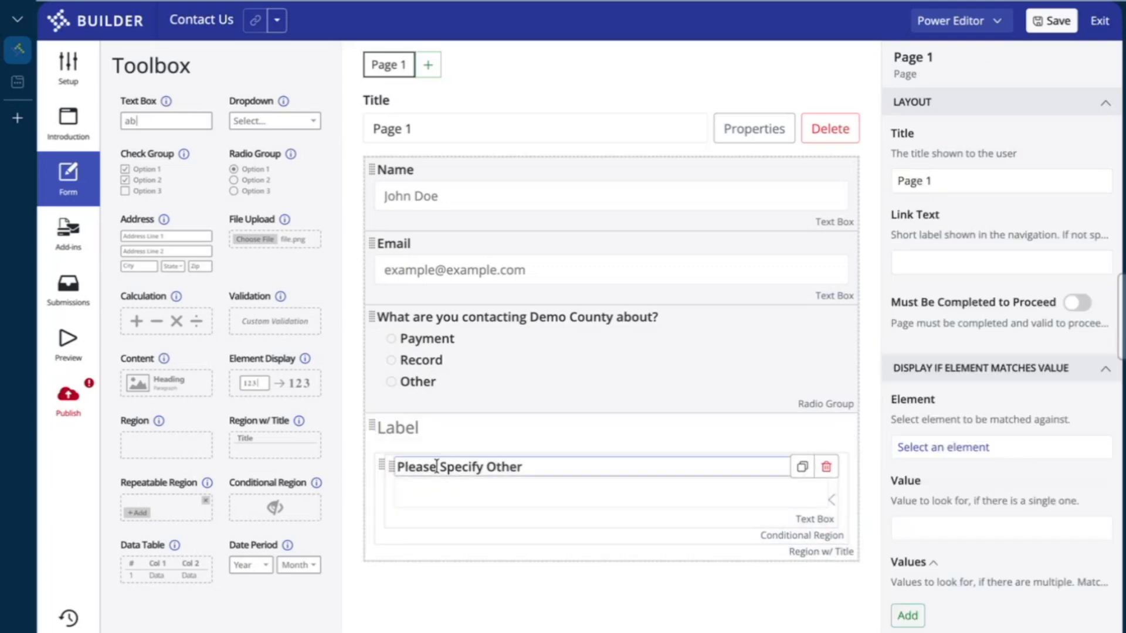
pyautogui.moveTo(380, 465); pyautogui.dragTo(410, 427)
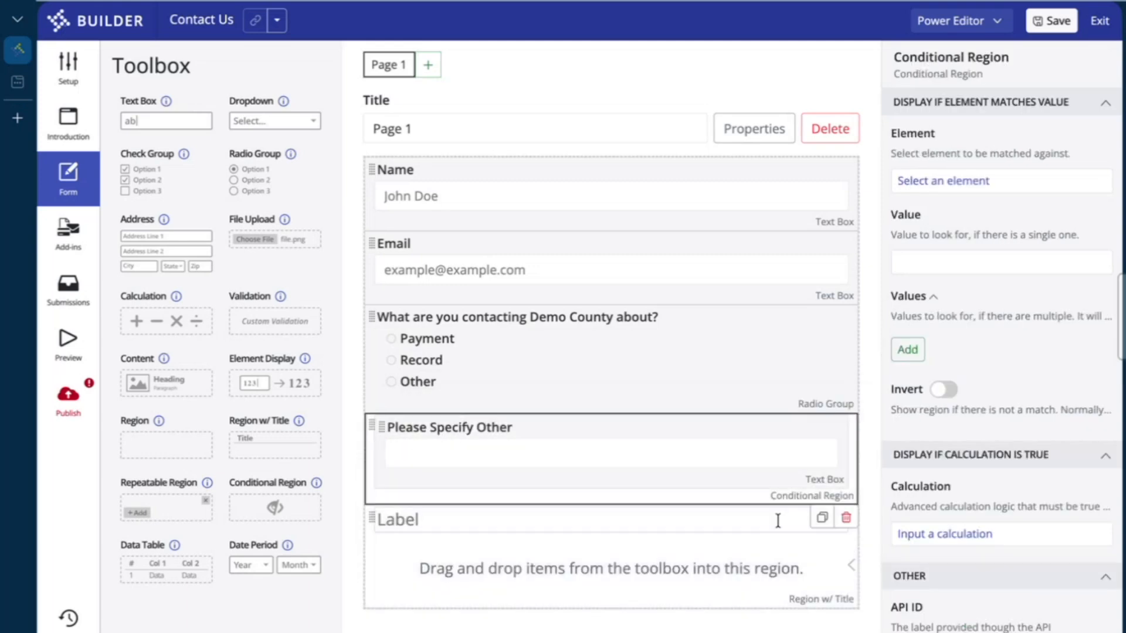
pyautogui.click(849, 540)
pyautogui.click(805, 519)
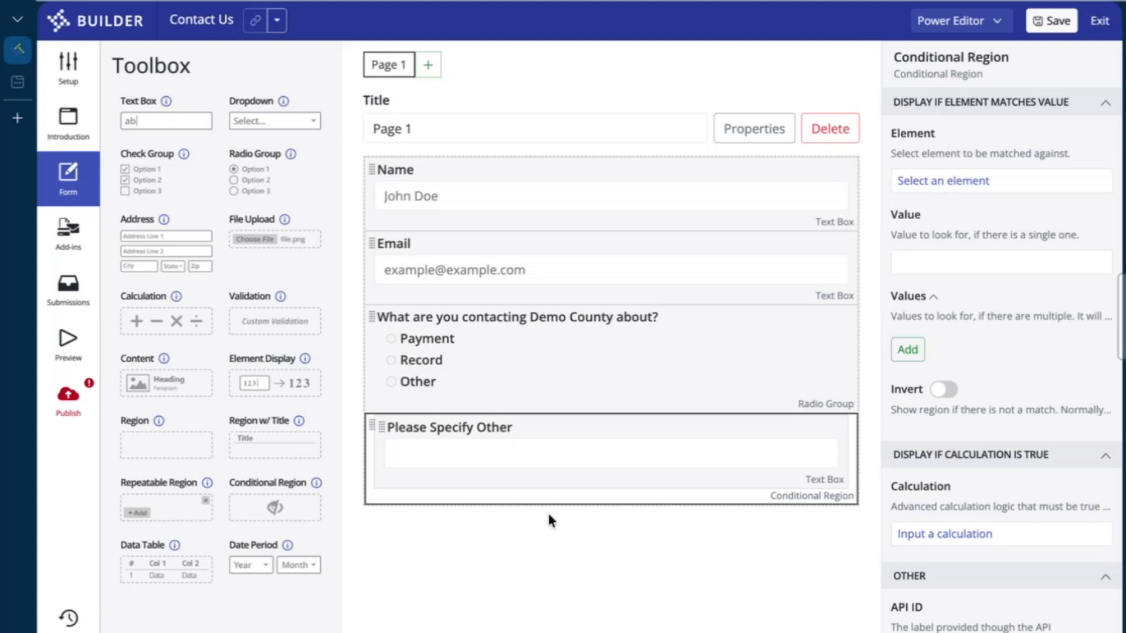
pyautogui.click(419, 384)
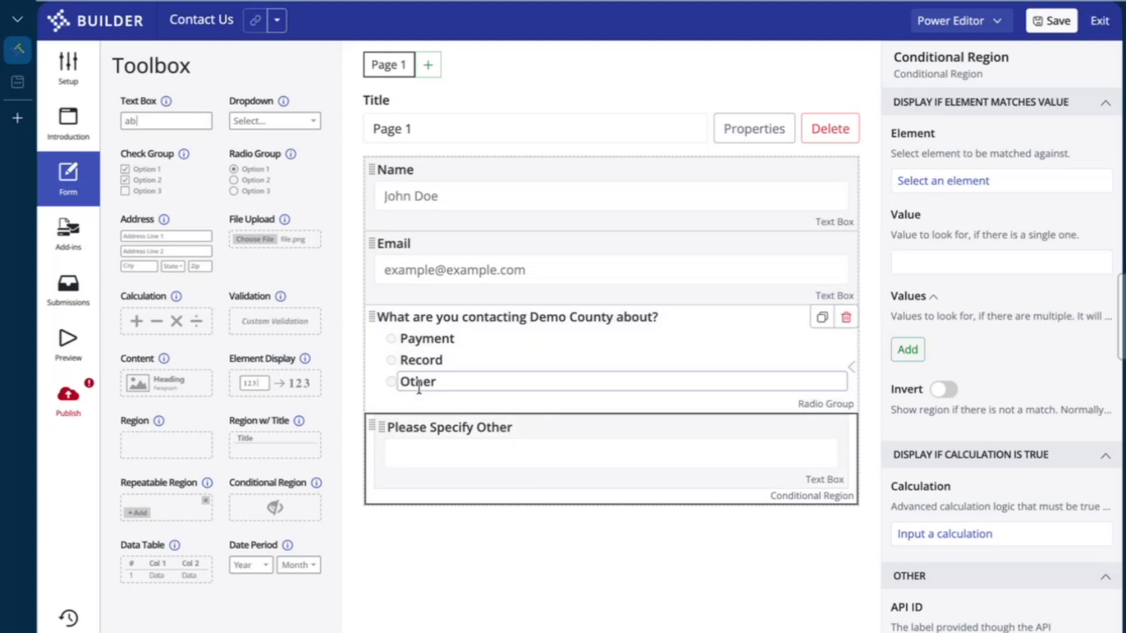
pyautogui.click(532, 469)
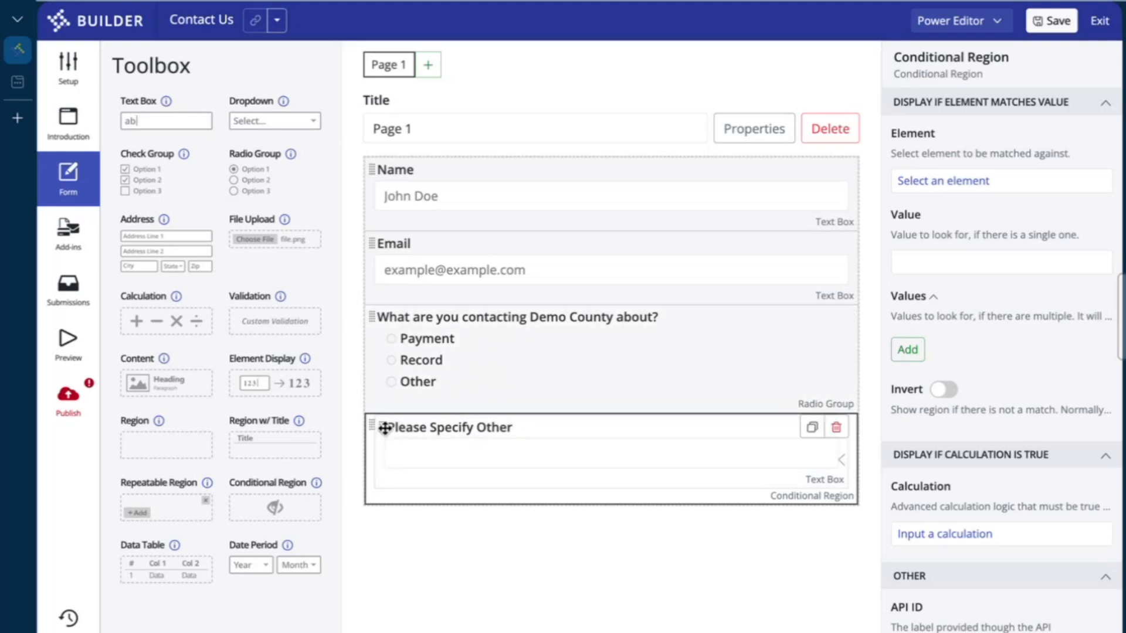
# Make the Conditional Region show only when the contact-reason question equals 'Other'
pyautogui.click(959, 186)
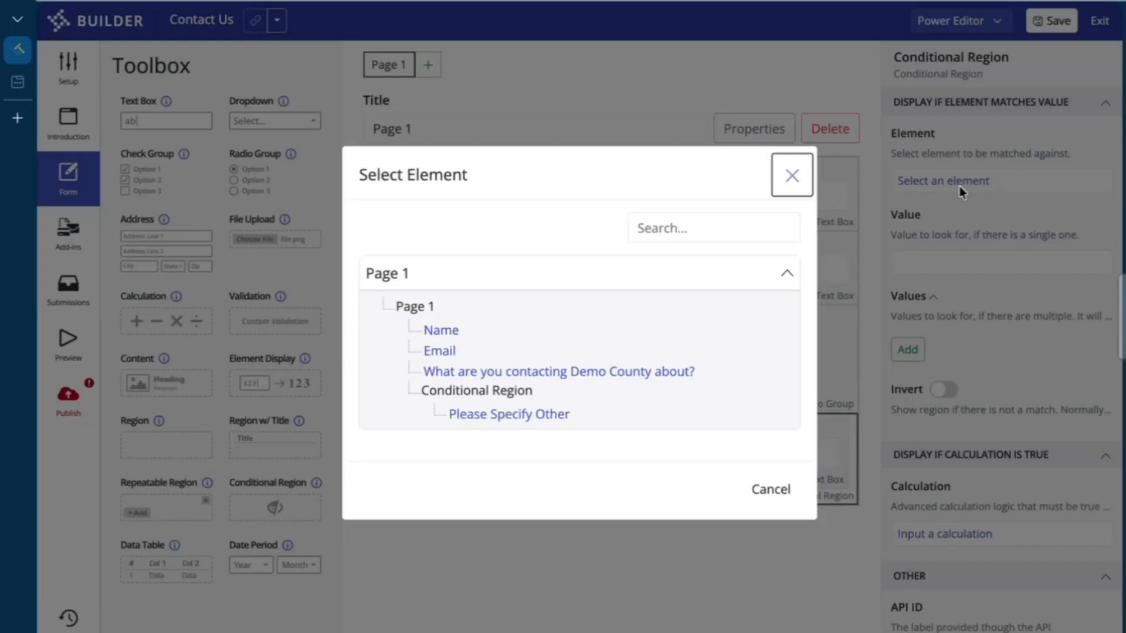
pyautogui.click(659, 375)
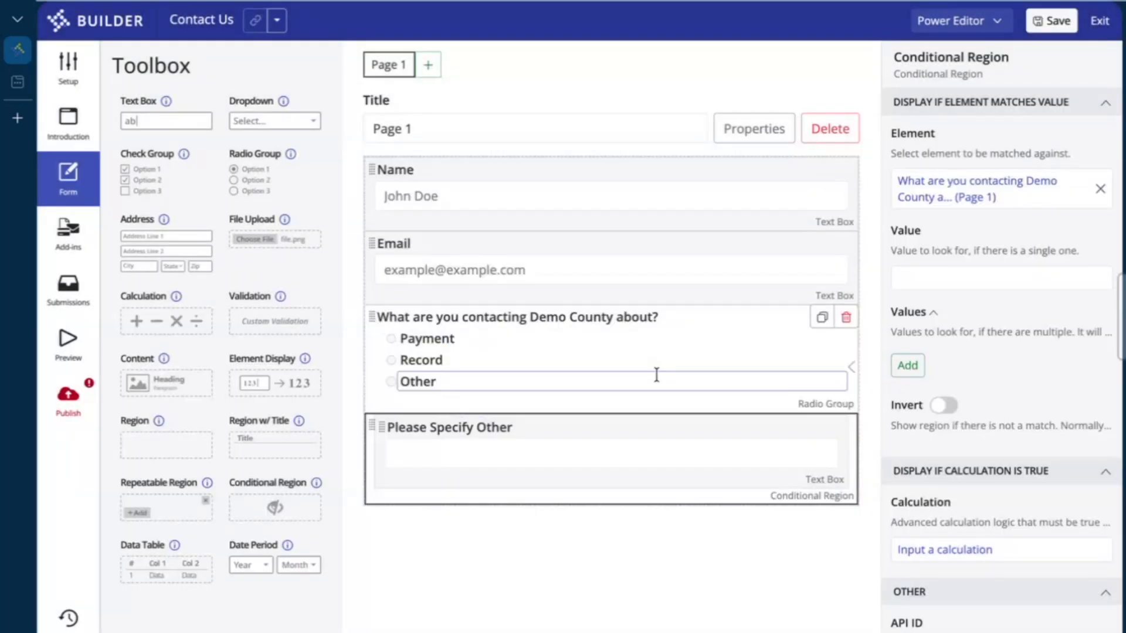
pyautogui.click(932, 277)
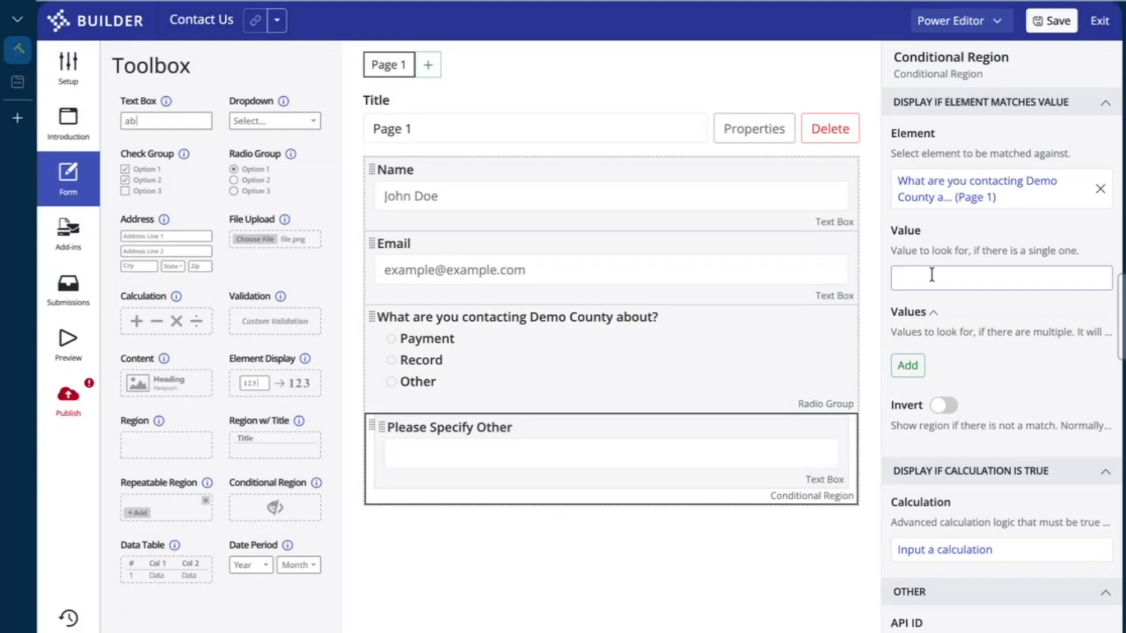
pyautogui.write('Other')
pyautogui.click(914, 341)
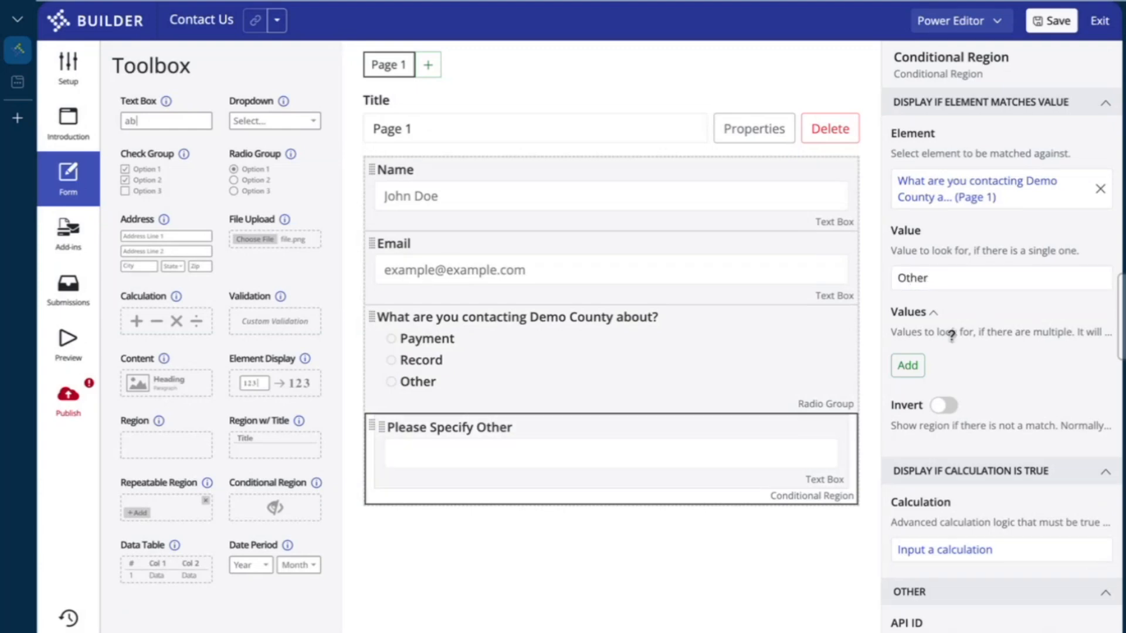
pyautogui.doubleClick(938, 279)
pyautogui.click(994, 314)
# Add a text box below the Conditional Region labelled 'Please specify your request'
pyautogui.moveTo(181, 99); pyautogui.dragTo(480, 508)
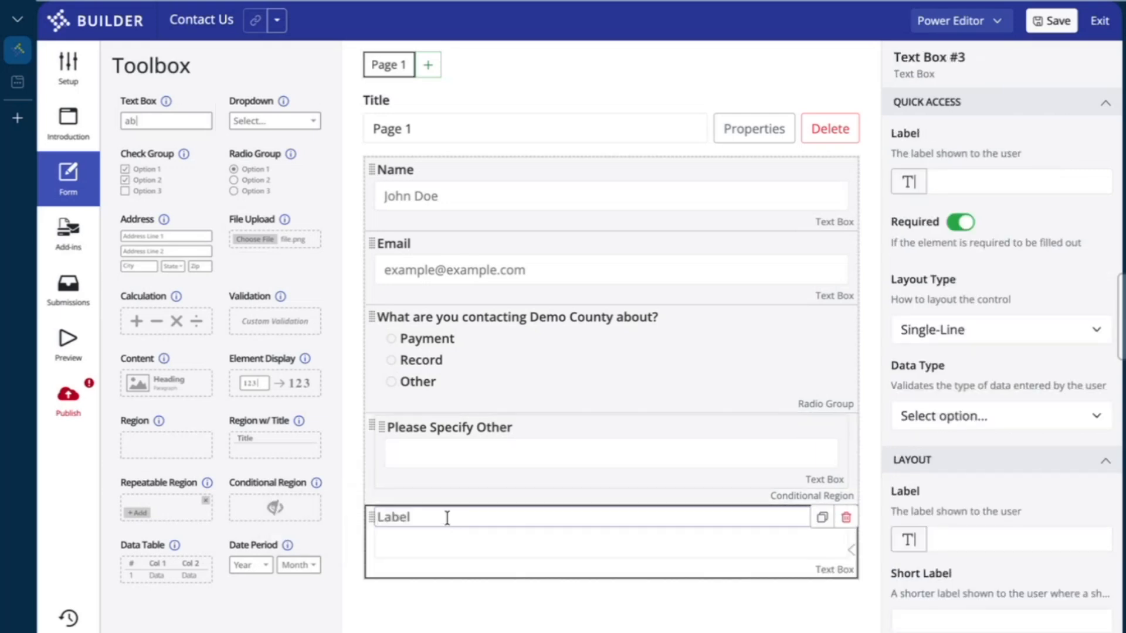
pyautogui.write('P')
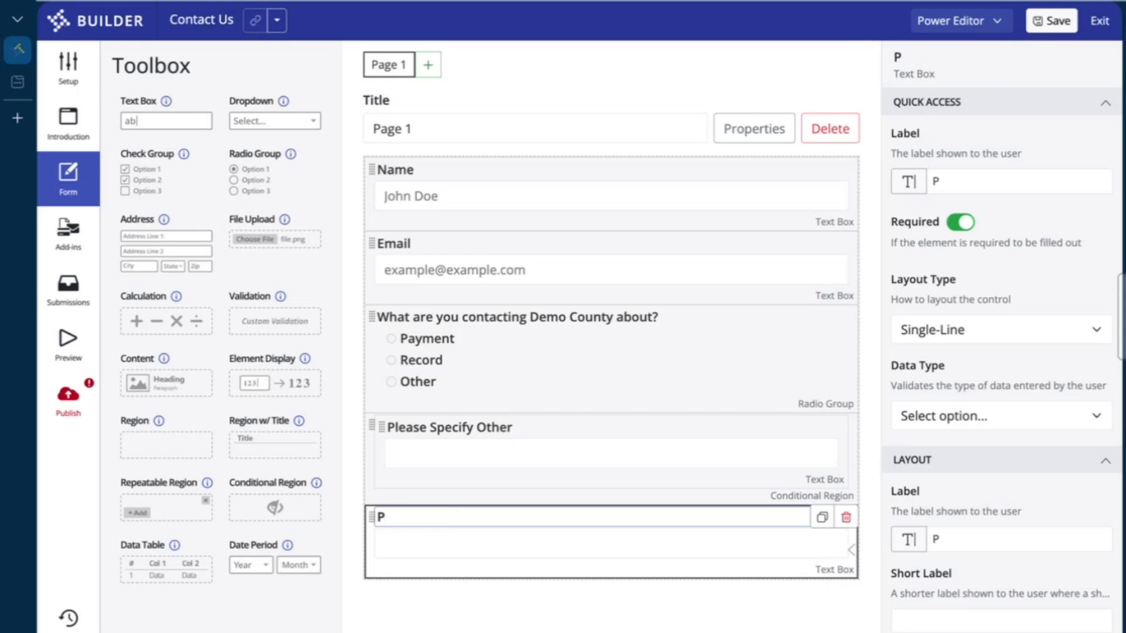
pyautogui.press('BackSpace')
pyautogui.write('Please Sp')
pyautogui.press('BackSpace')
pyautogui.press('BackSpace')
pyautogui.write('spec')
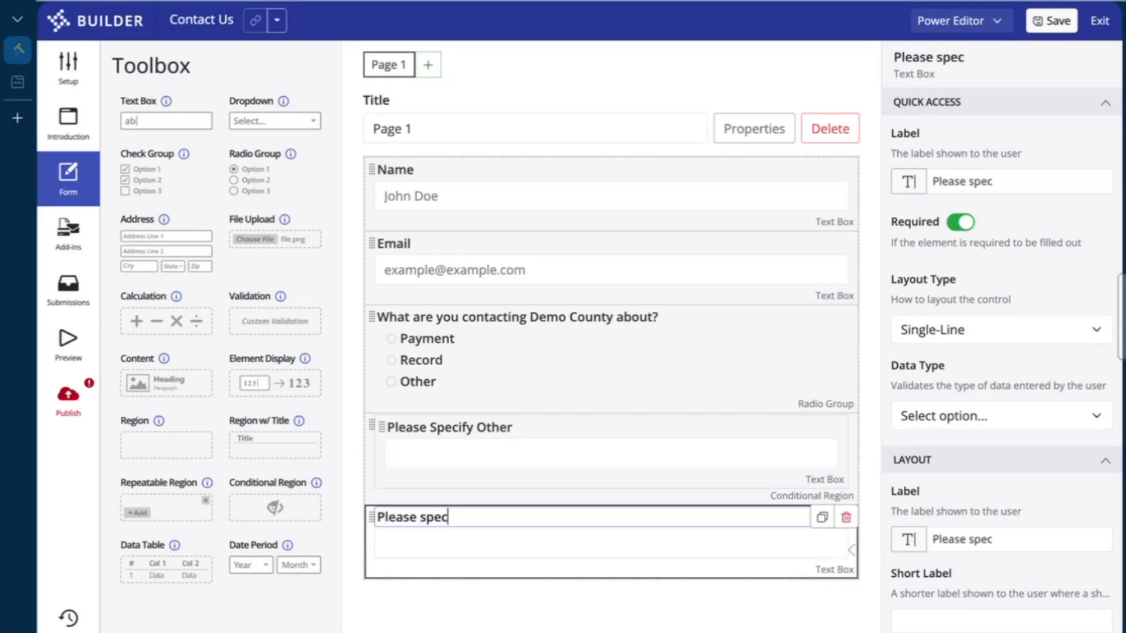
pyautogui.write('ify your')
pyautogui.press('BackSpace')
pyautogui.press('BackSpace')
pyautogui.write('ur request')
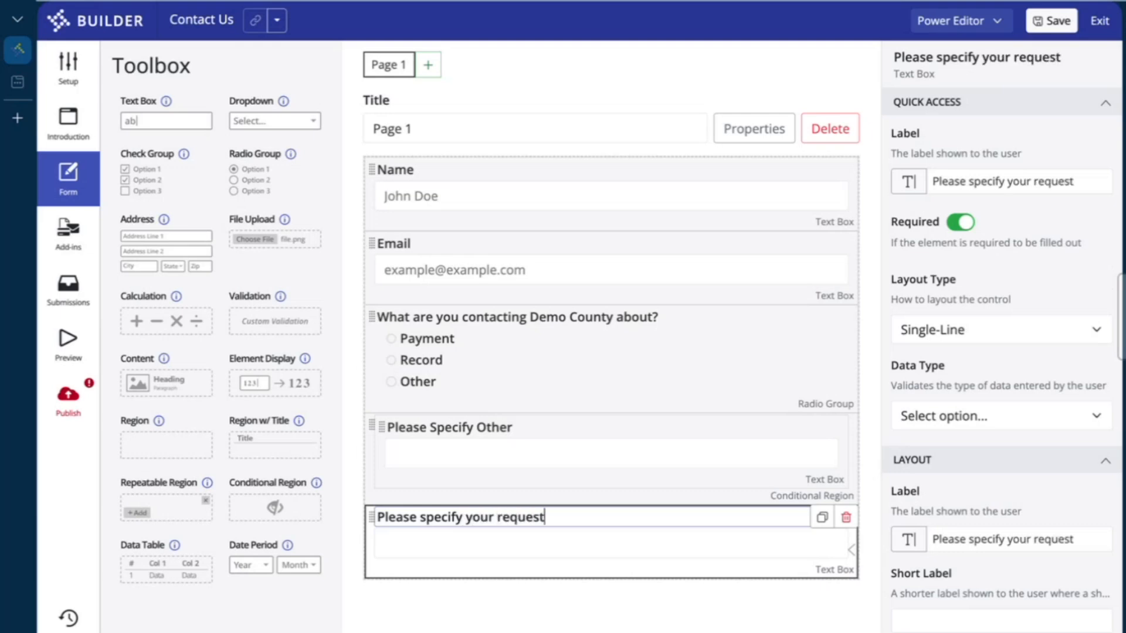
# Set the request text box's layout type to Multi-Line
pyautogui.click(1001, 407)
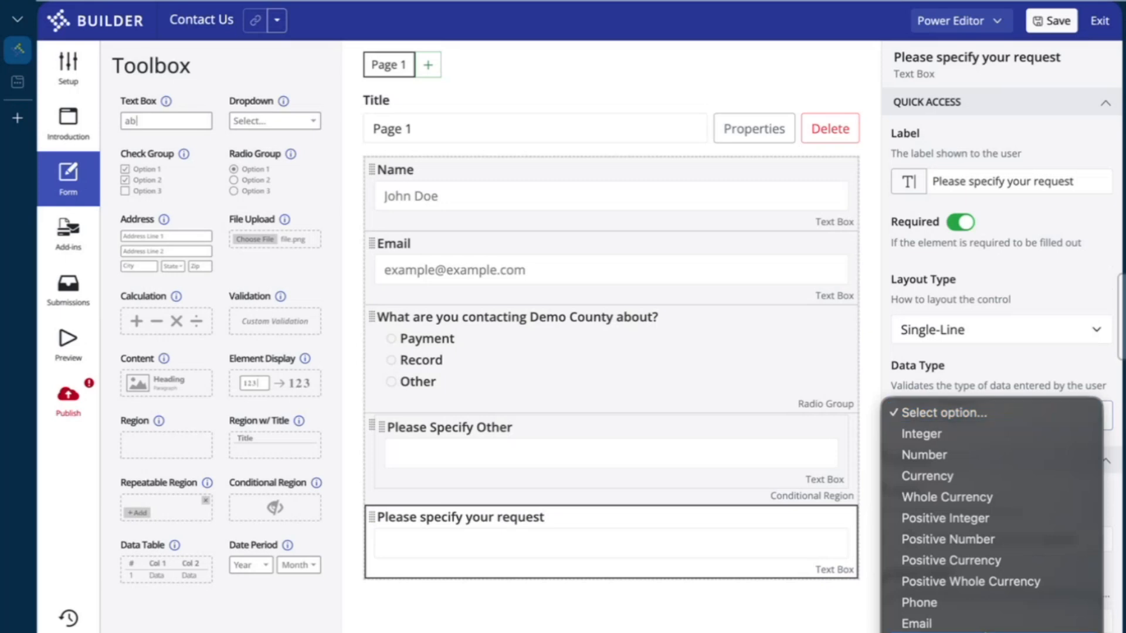
pyautogui.click(1015, 256)
pyautogui.click(929, 328)
pyautogui.click(942, 350)
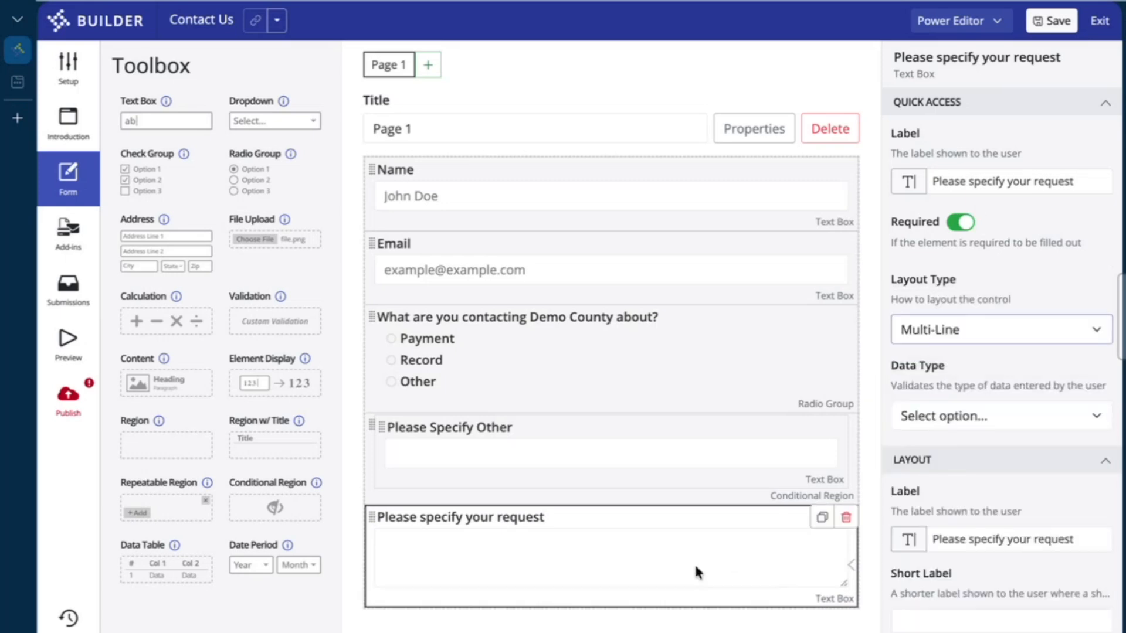
pyautogui.click(1038, 416)
pyautogui.click(1045, 361)
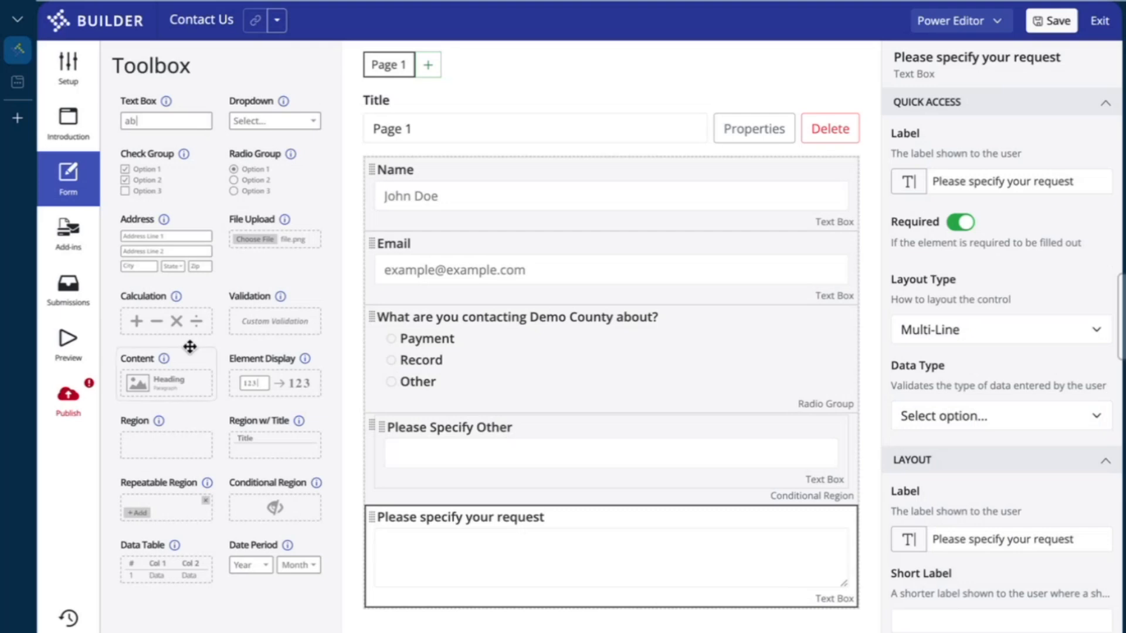
# Add a File Upload at the bottom labelled 'Attach files regarding your request'
pyautogui.moveTo(264, 227); pyautogui.dragTo(428, 614)
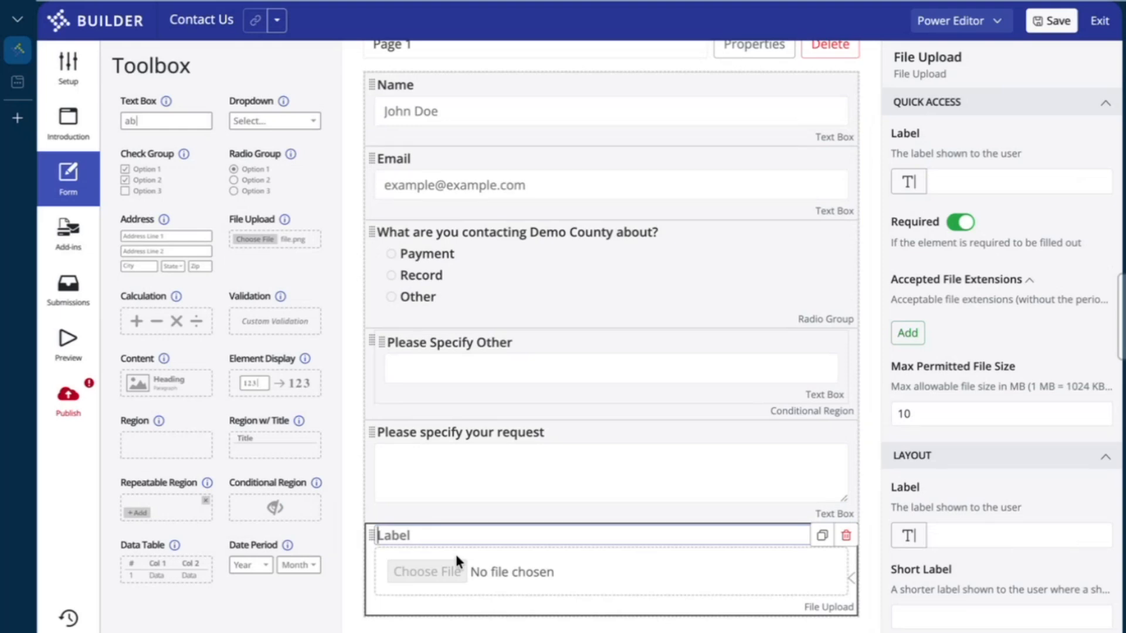
pyautogui.write('A')
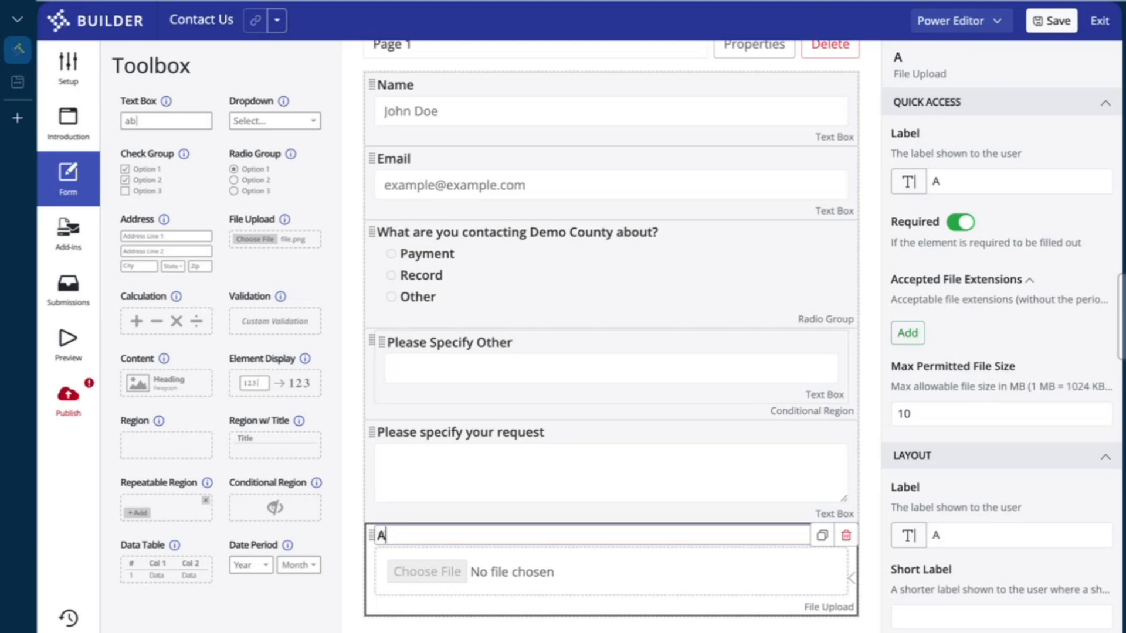
pyautogui.write('ttach file')
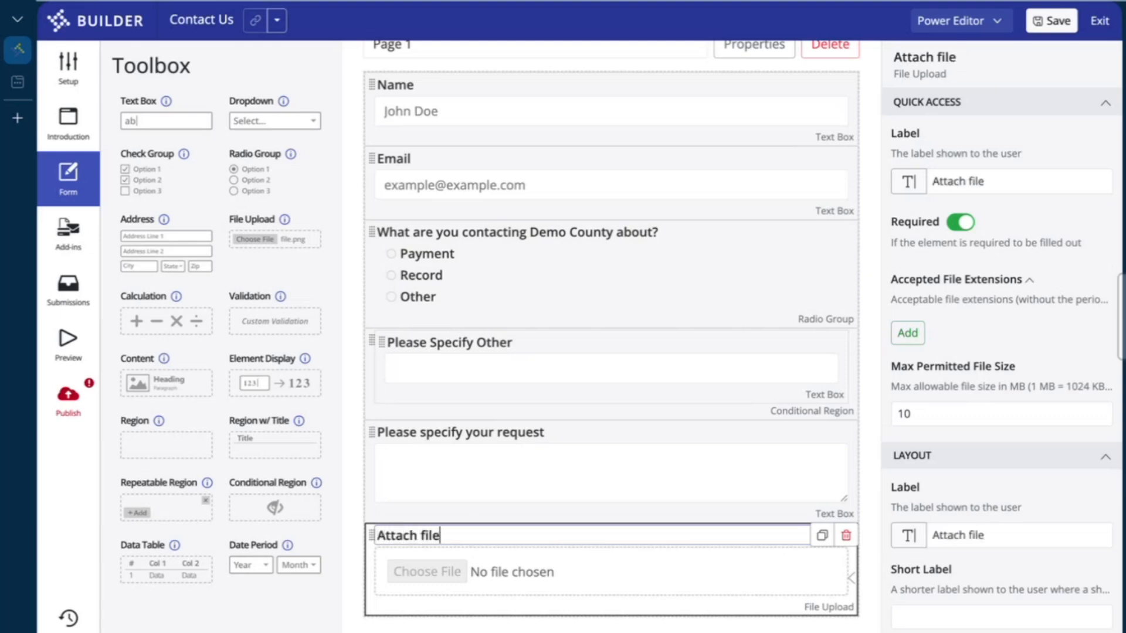
pyautogui.write('s regarding your')
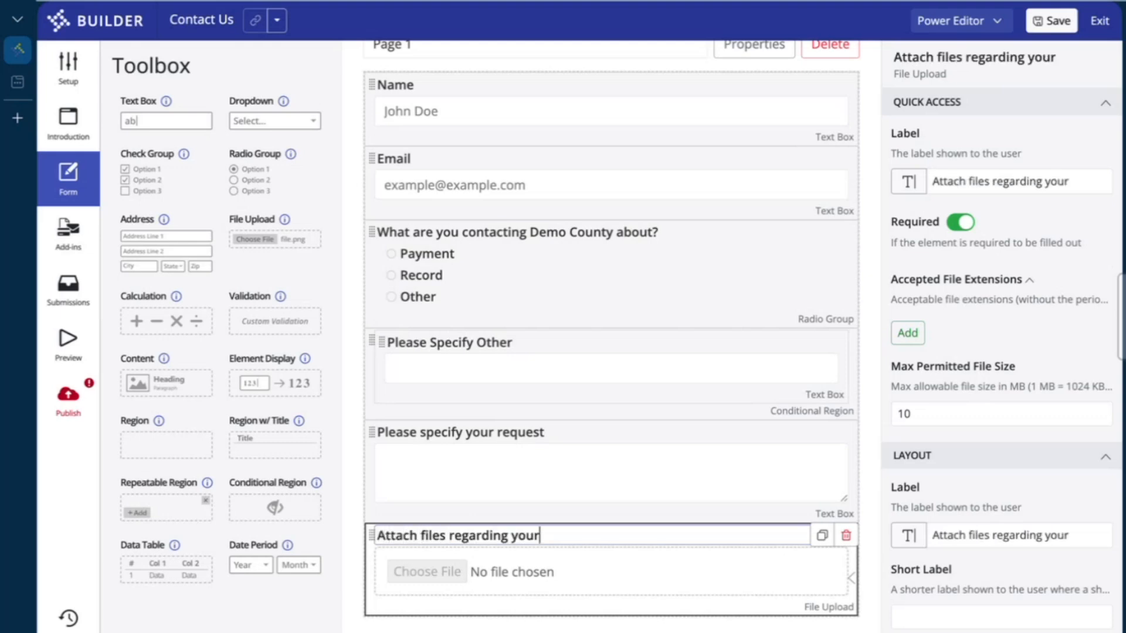
pyautogui.write(' request')
pyautogui.click(668, 564)
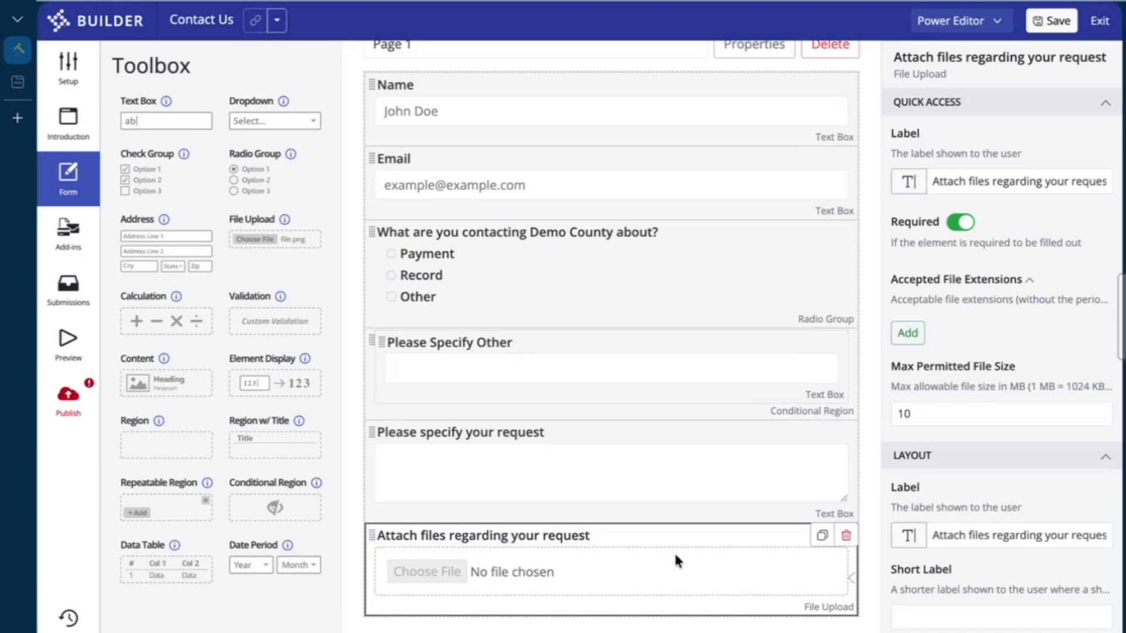
# Allow pdf as the upload's accepted file extension
pyautogui.click(908, 334)
pyautogui.click(925, 329)
pyautogui.write('pdf')
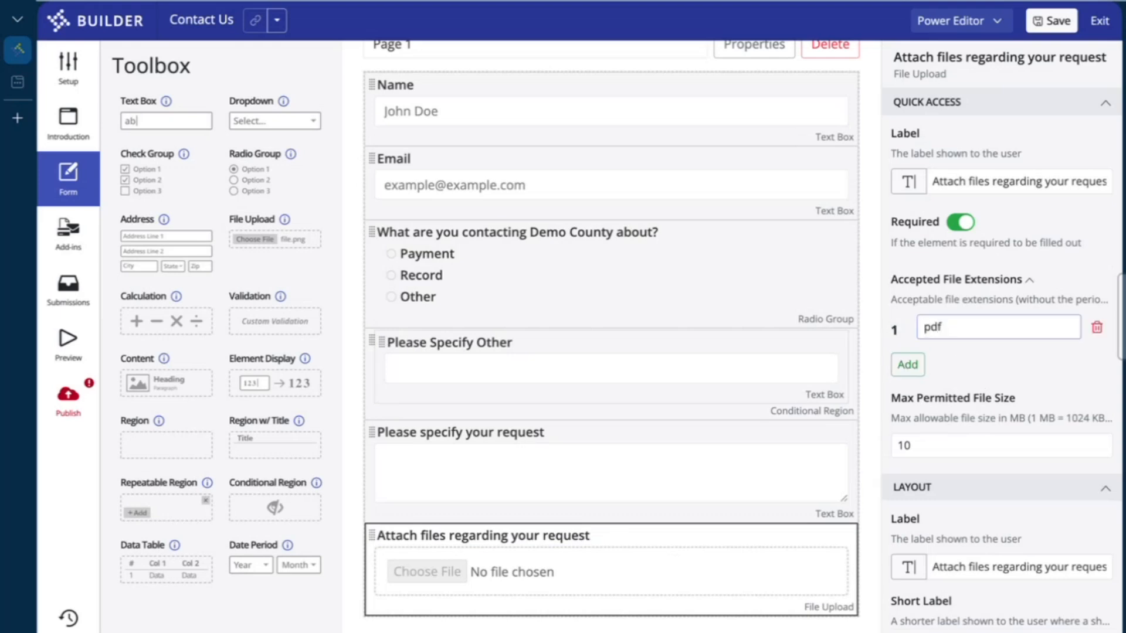
pyautogui.click(1026, 370)
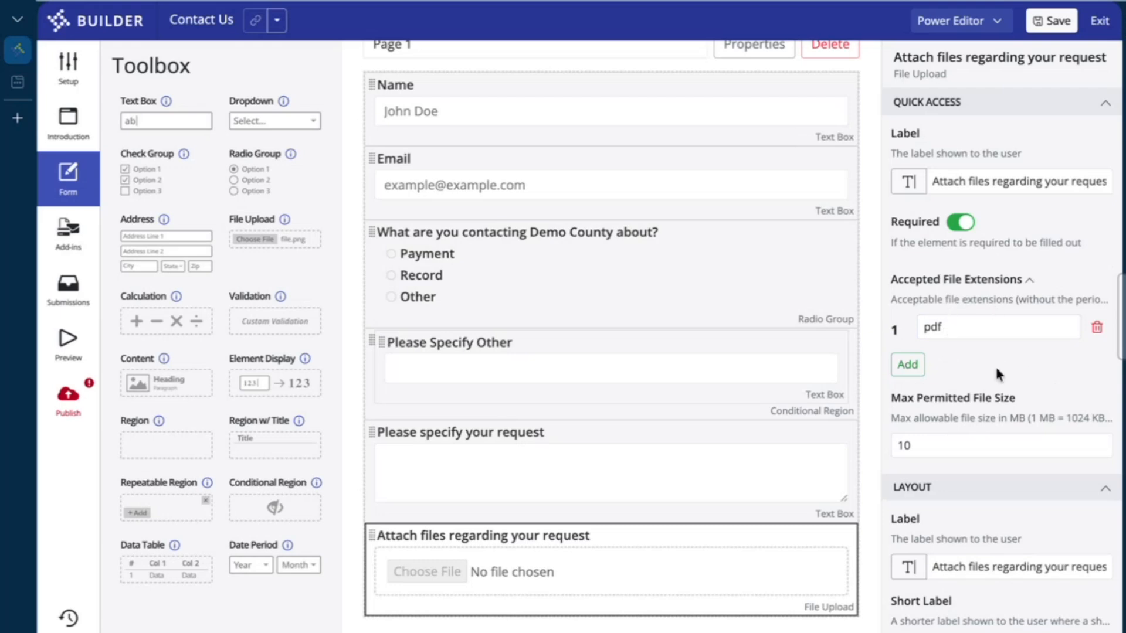
# Make the upload optional with a 40 MB maximum permitted file size
pyautogui.click(962, 229)
pyautogui.click(996, 408)
pyautogui.click(1000, 389)
pyautogui.moveTo(949, 441); pyautogui.dragTo(849, 439)
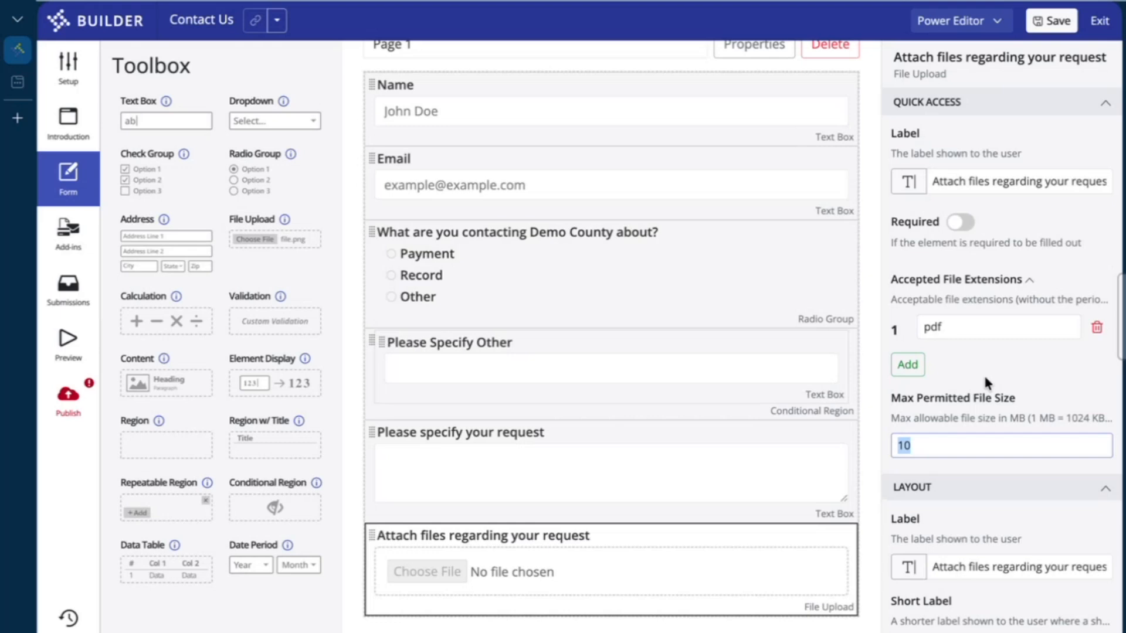
pyautogui.write('40')
pyautogui.click(1025, 357)
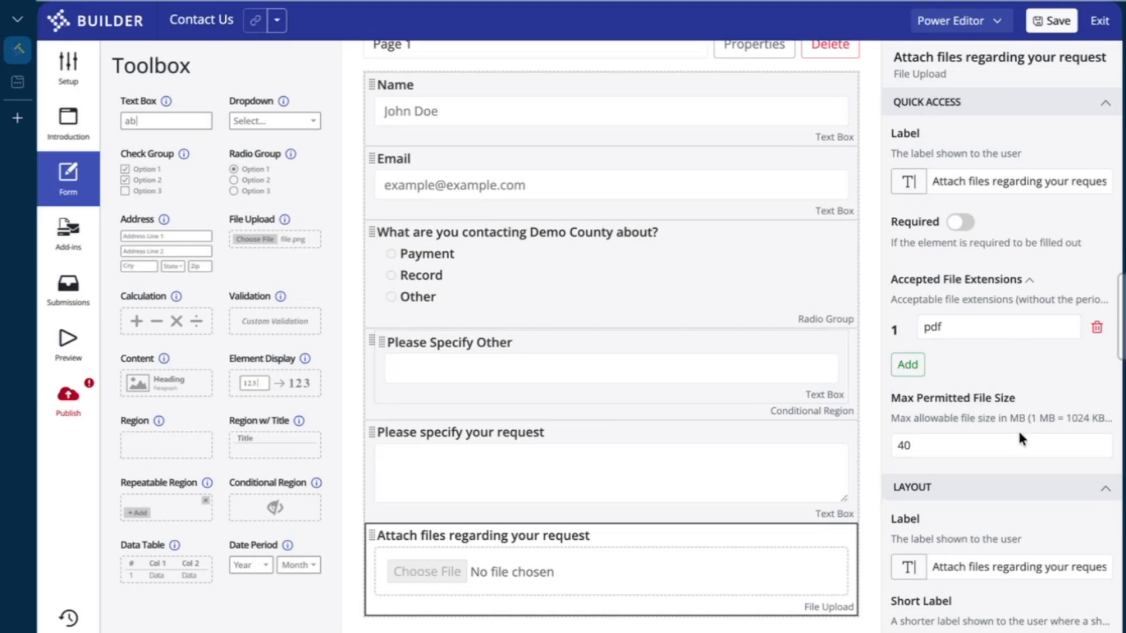
pyautogui.moveTo(671, 596)
# Save the form without a change description and reselect the contact-reason question
pyautogui.click(1051, 21)
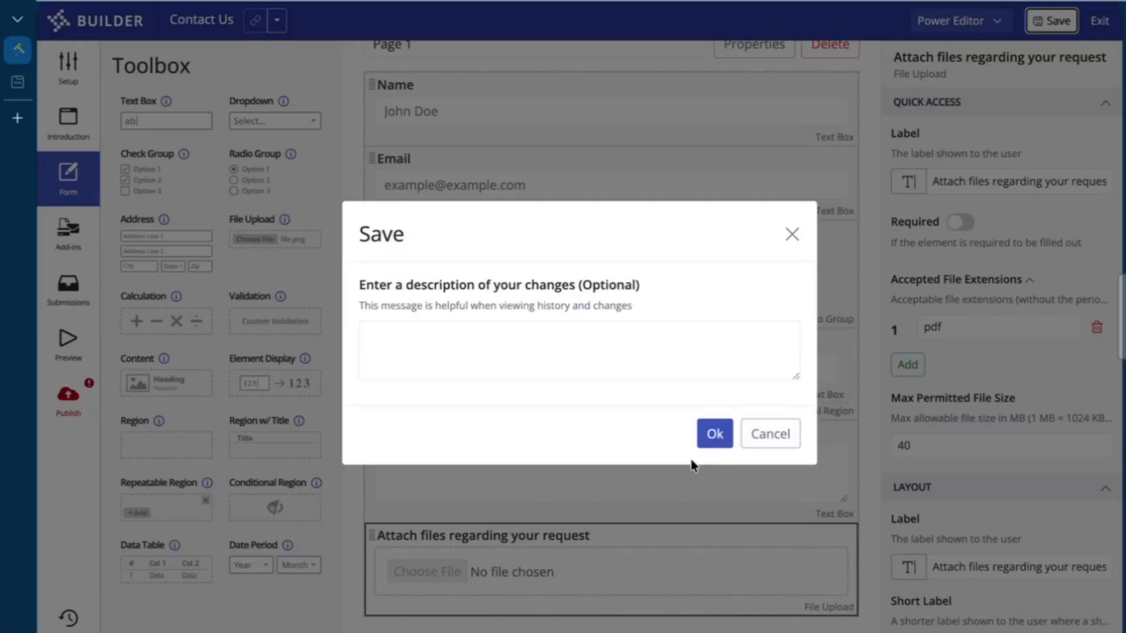
pyautogui.click(713, 433)
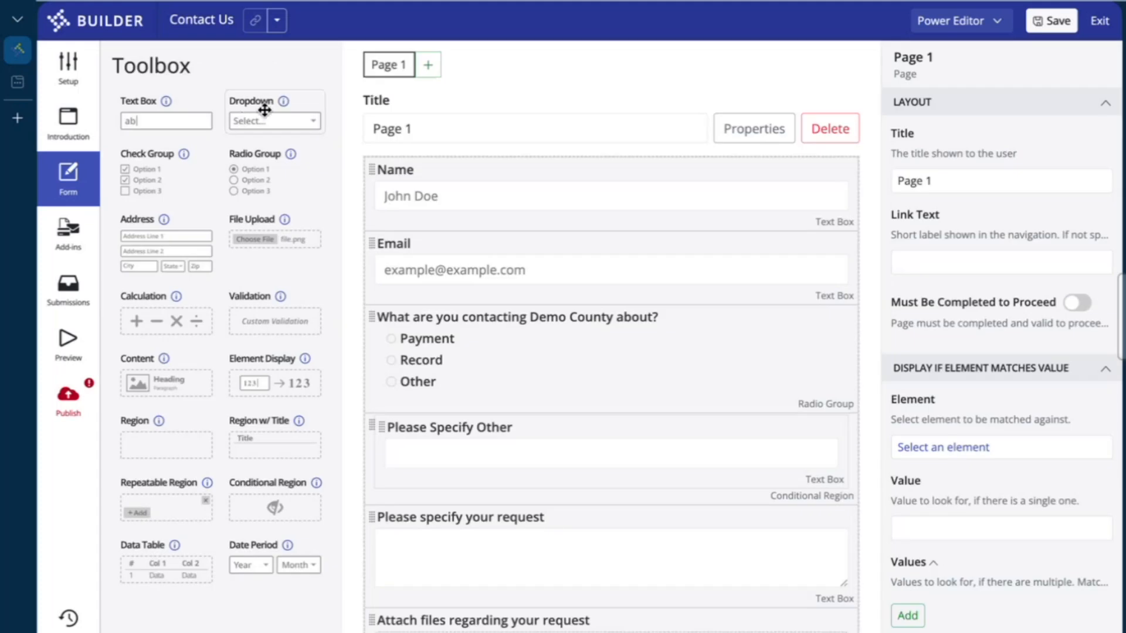
pyautogui.click(507, 356)
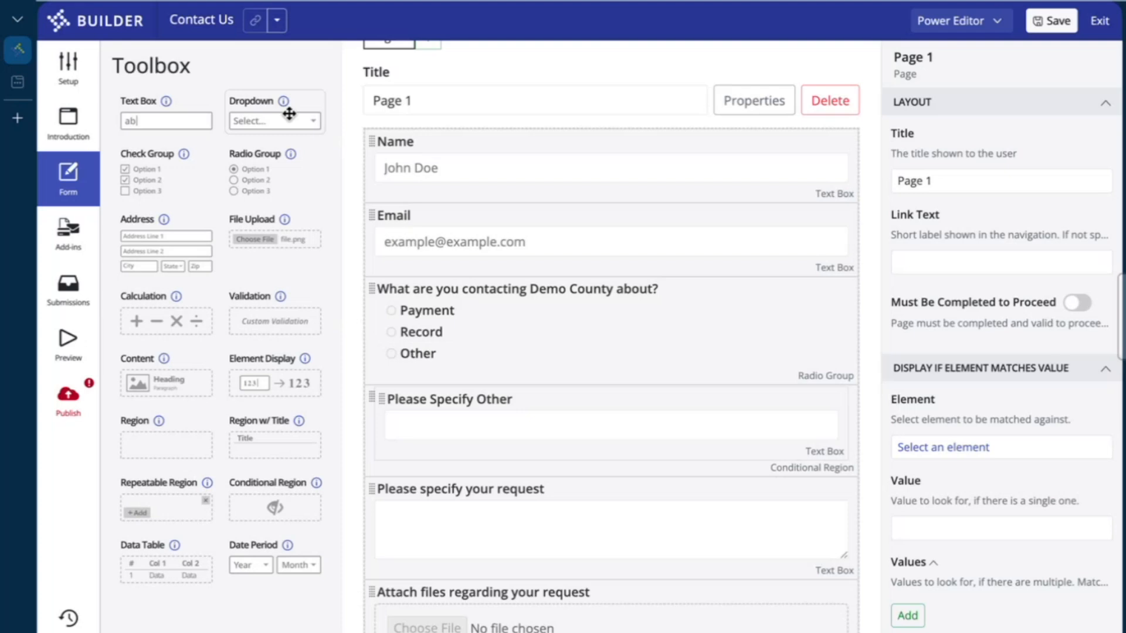
pyautogui.moveTo(289, 114); pyautogui.dragTo(544, 230)
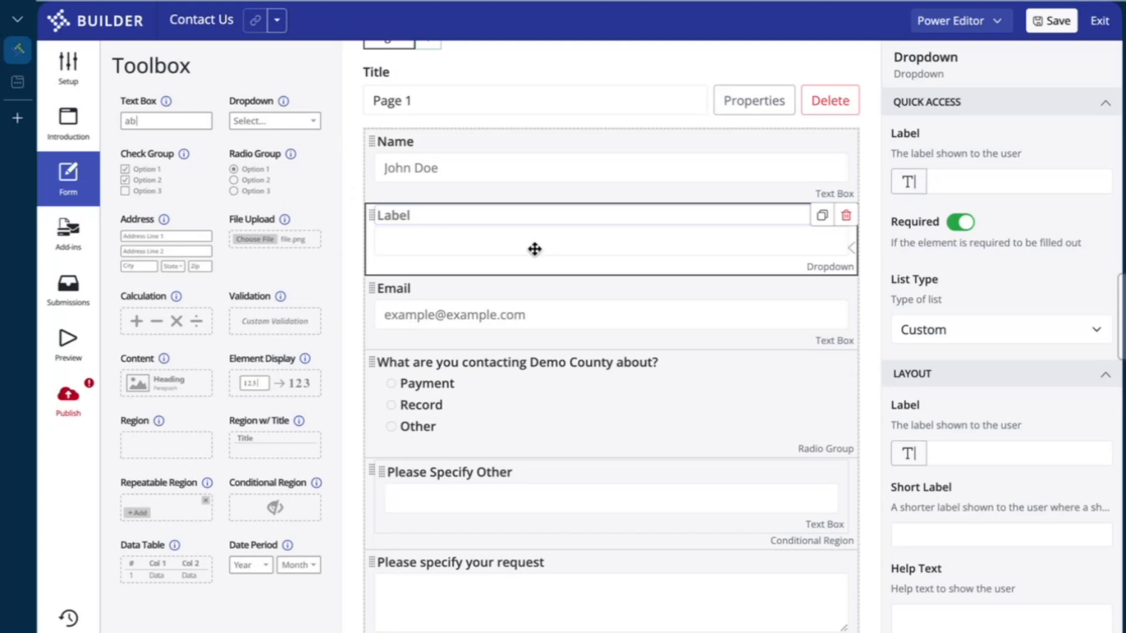
pyautogui.scroll(-3, 1035, 357)
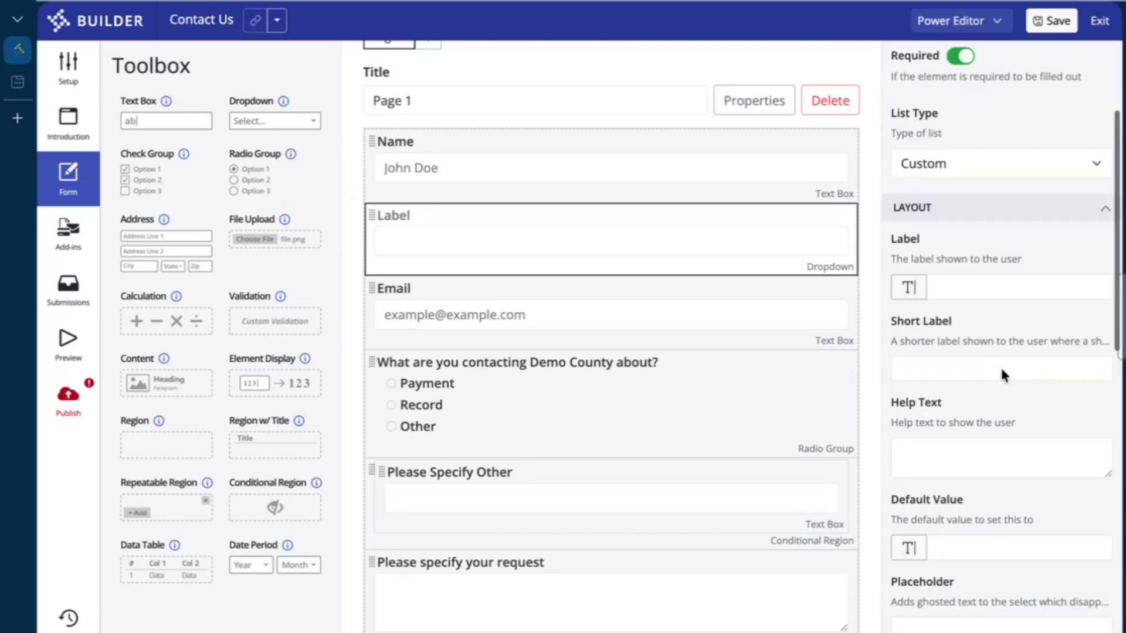
pyautogui.scroll(1, 1002, 376)
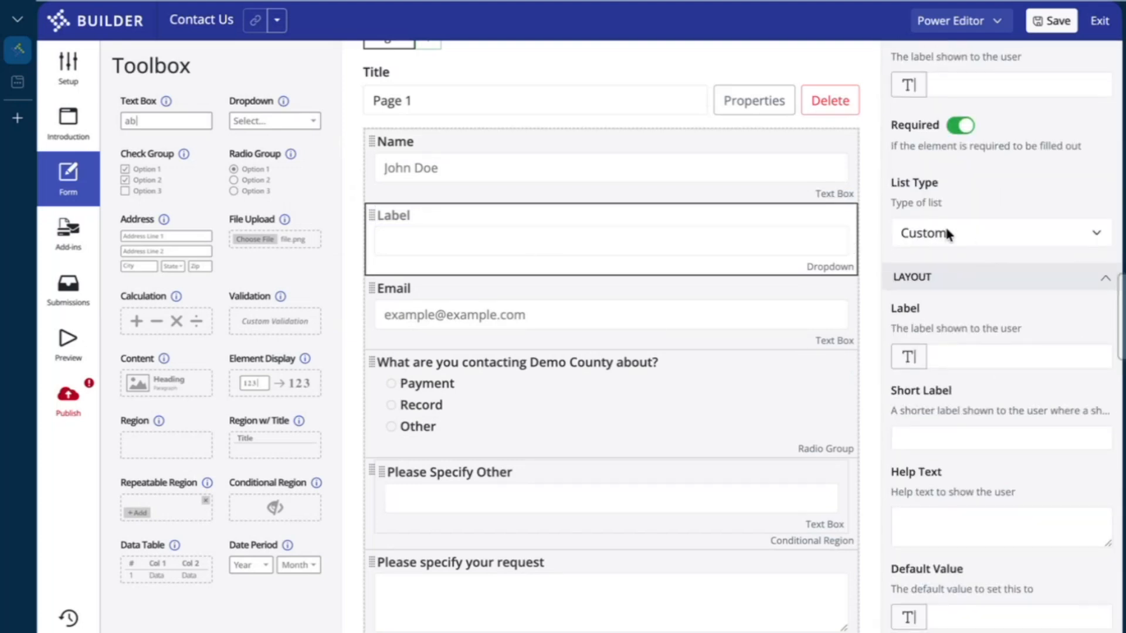
pyautogui.click(967, 233)
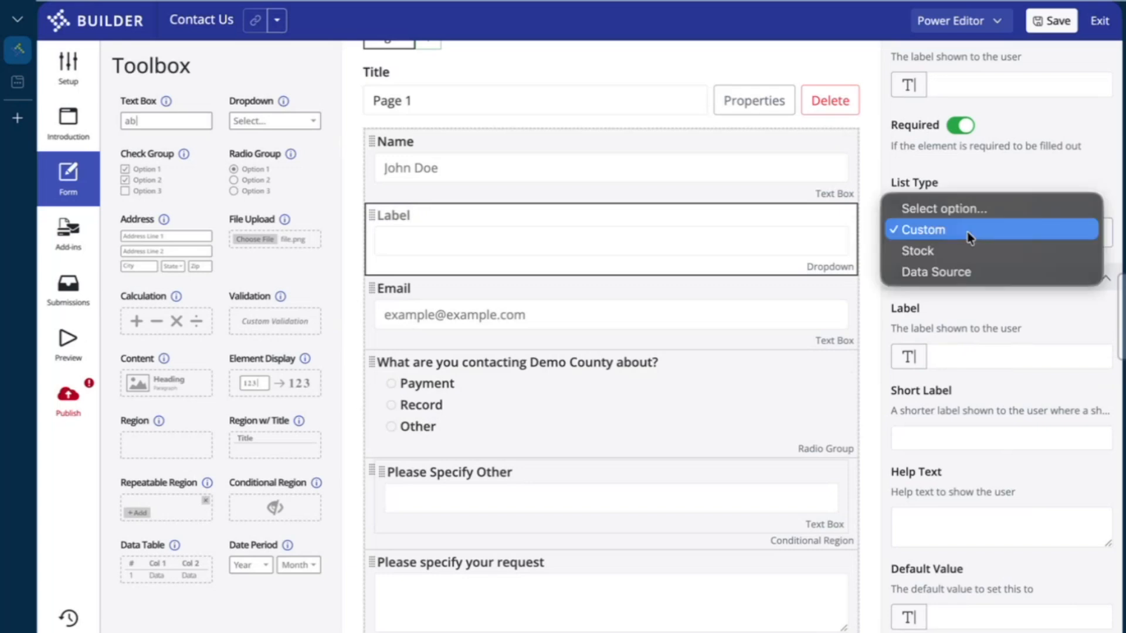
pyautogui.click(1033, 153)
pyautogui.scroll(-3, 1029, 215)
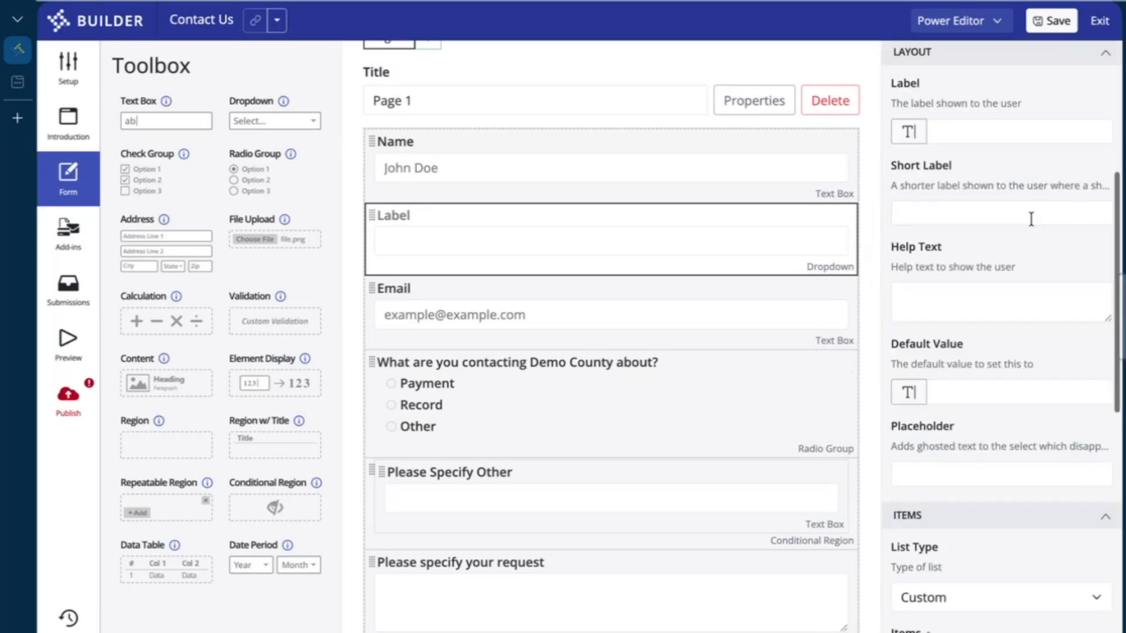
pyautogui.scroll(-3, 1031, 219)
pyautogui.scroll(-1, 990, 362)
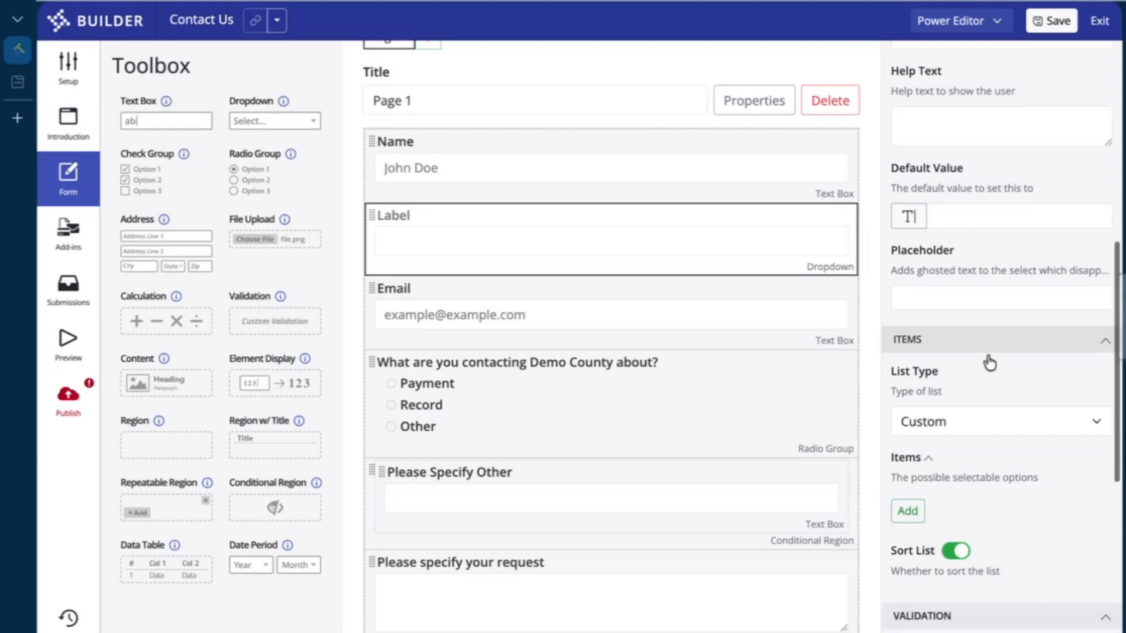
pyautogui.scroll(-3, 990, 362)
pyautogui.click(910, 409)
pyautogui.scroll(-5, 1000, 399)
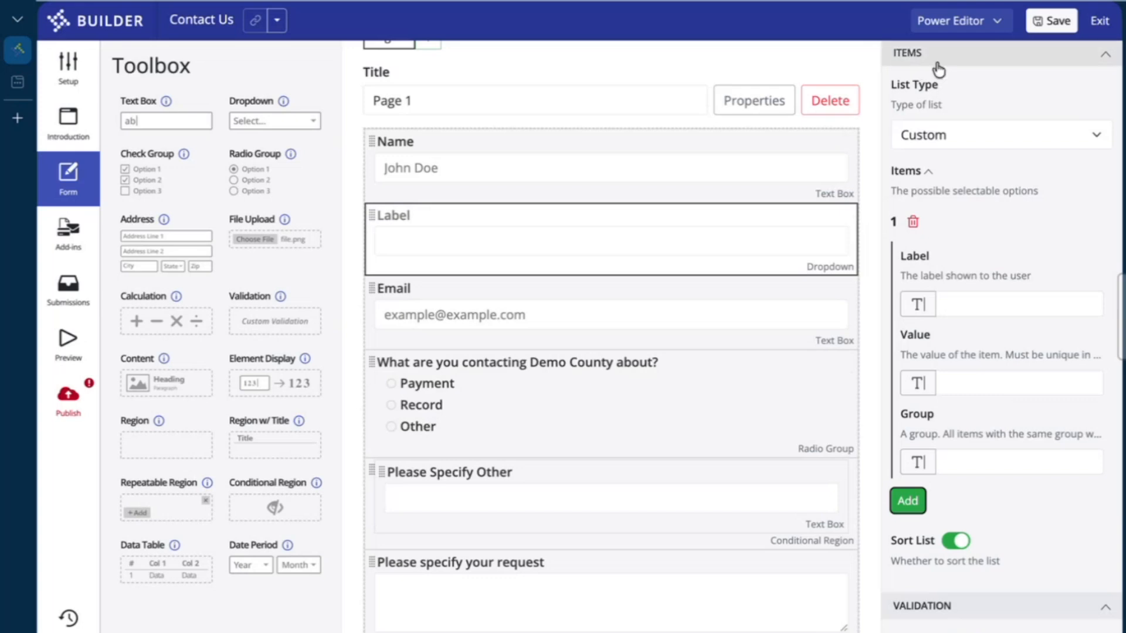
pyautogui.click(968, 300)
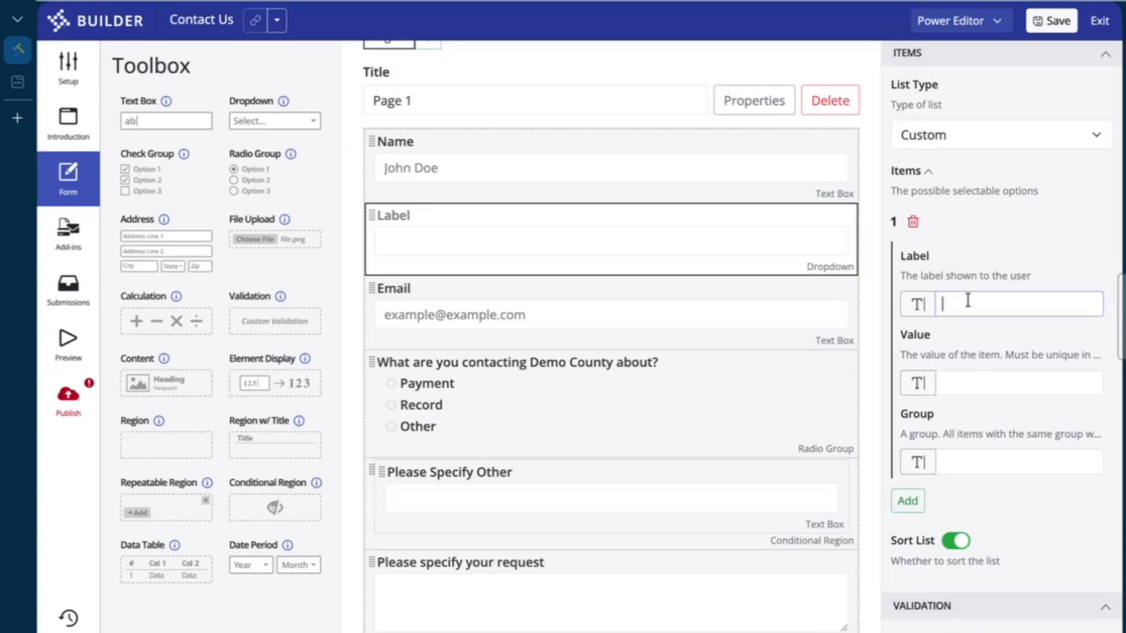
pyautogui.click(909, 501)
pyautogui.scroll(-3, 968, 528)
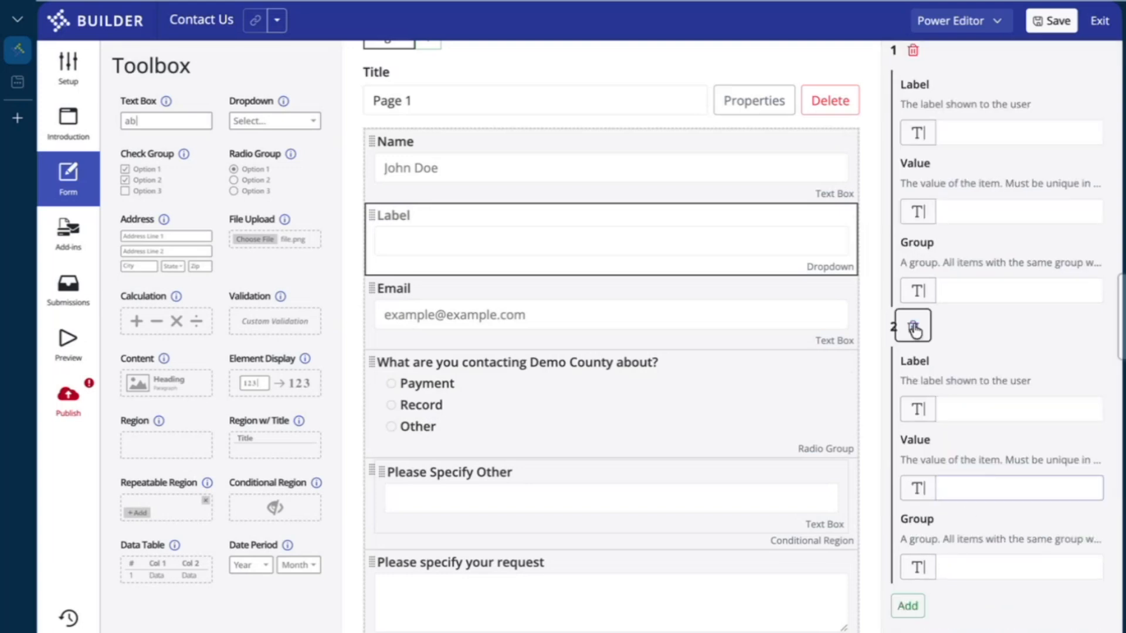
pyautogui.click(913, 327)
pyautogui.scroll(1, 919, 189)
pyautogui.click(913, 146)
pyautogui.scroll(2, 914, 151)
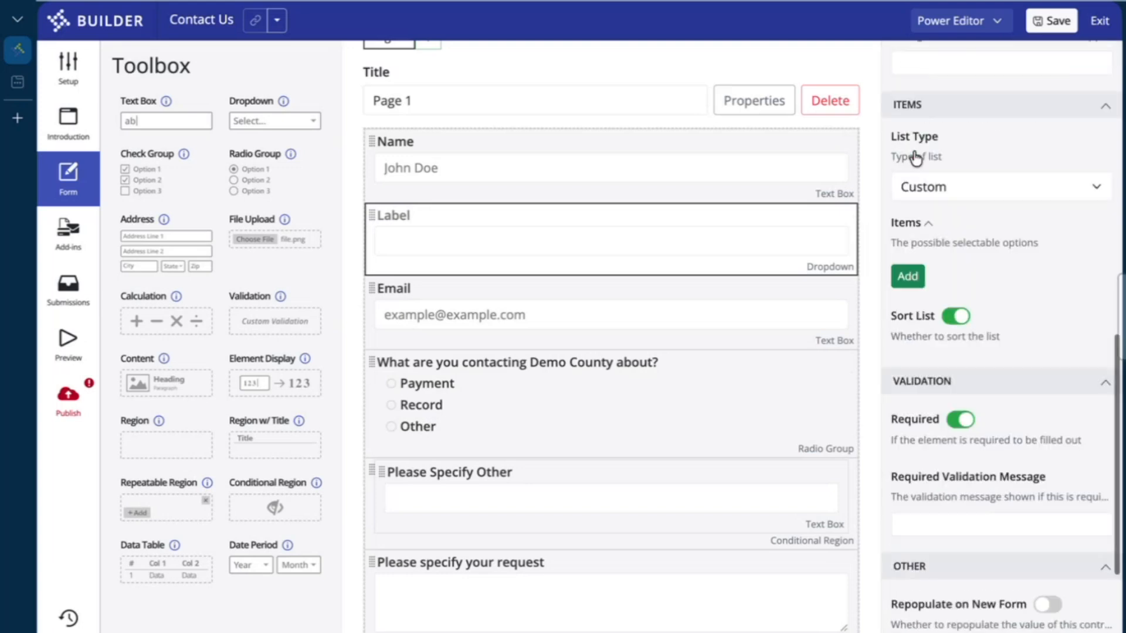
pyautogui.click(976, 183)
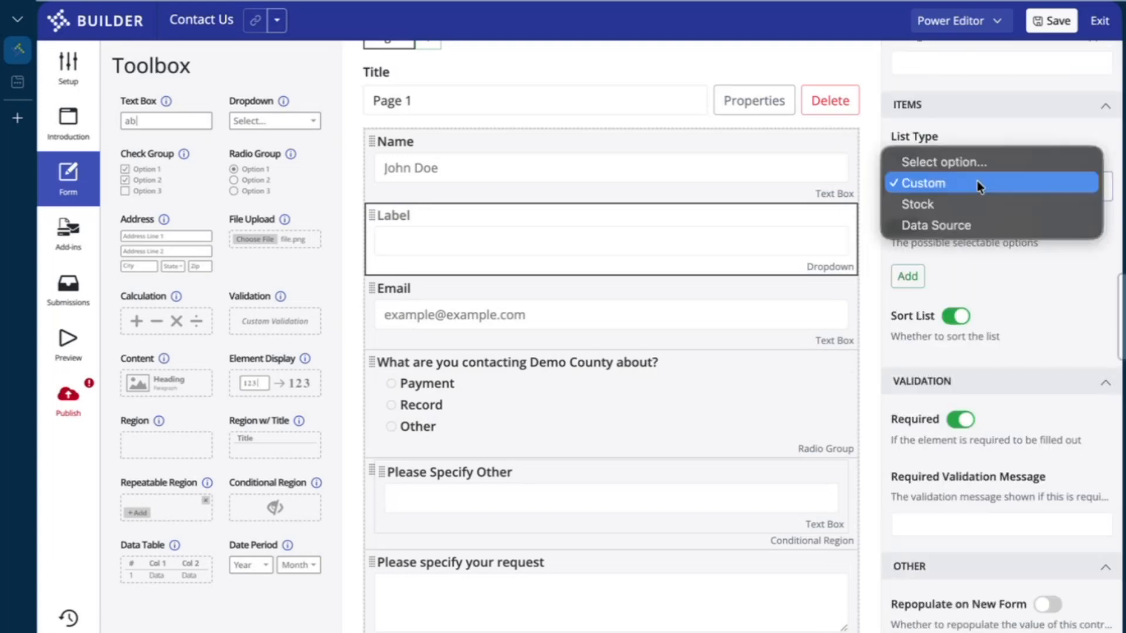
pyautogui.click(1004, 207)
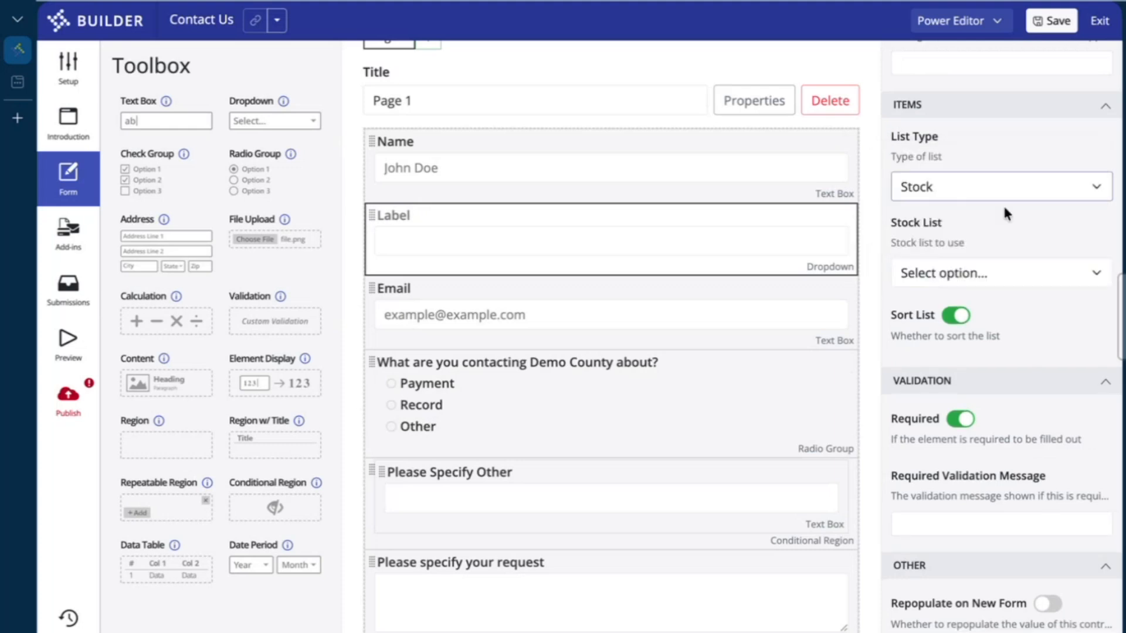
pyautogui.click(970, 271)
pyautogui.click(976, 287)
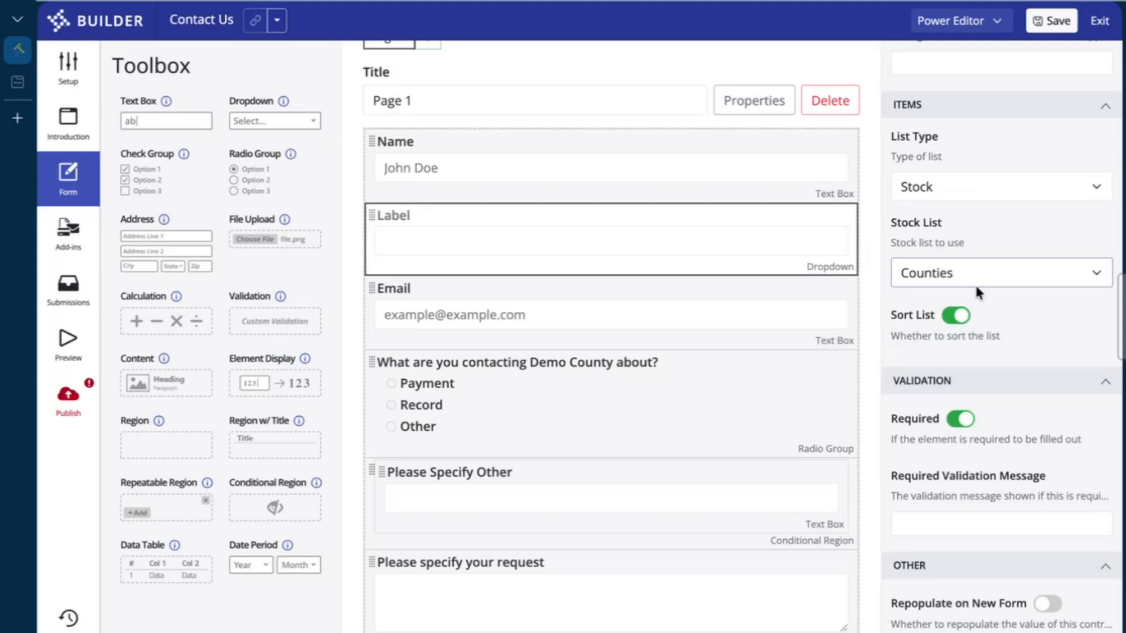
pyautogui.click(1009, 186)
pyautogui.click(1009, 196)
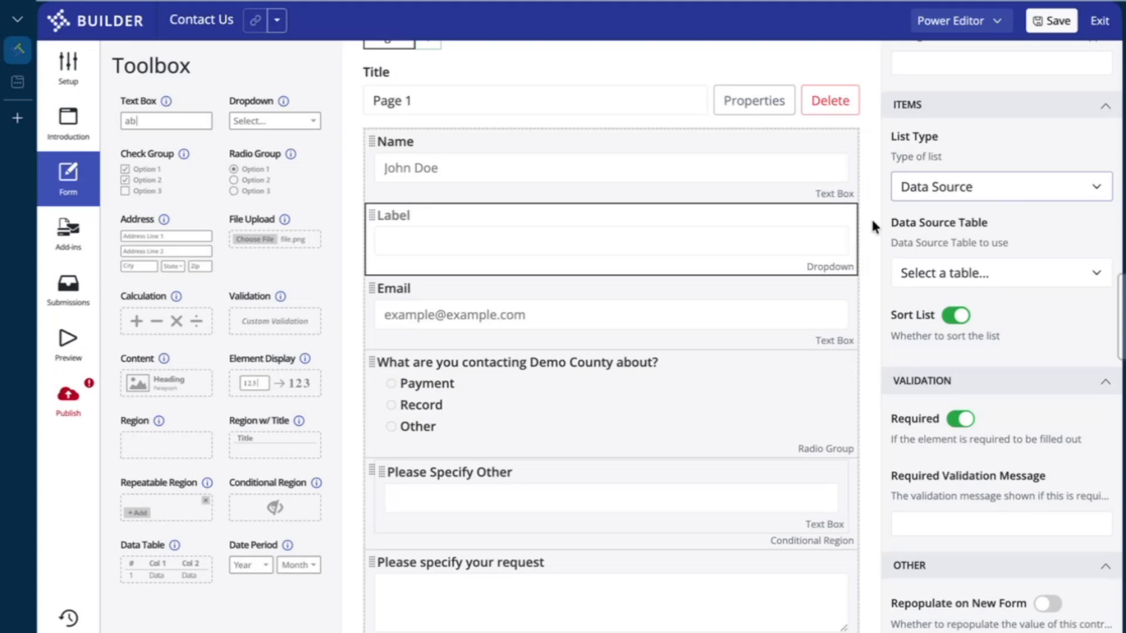
pyautogui.click(846, 215)
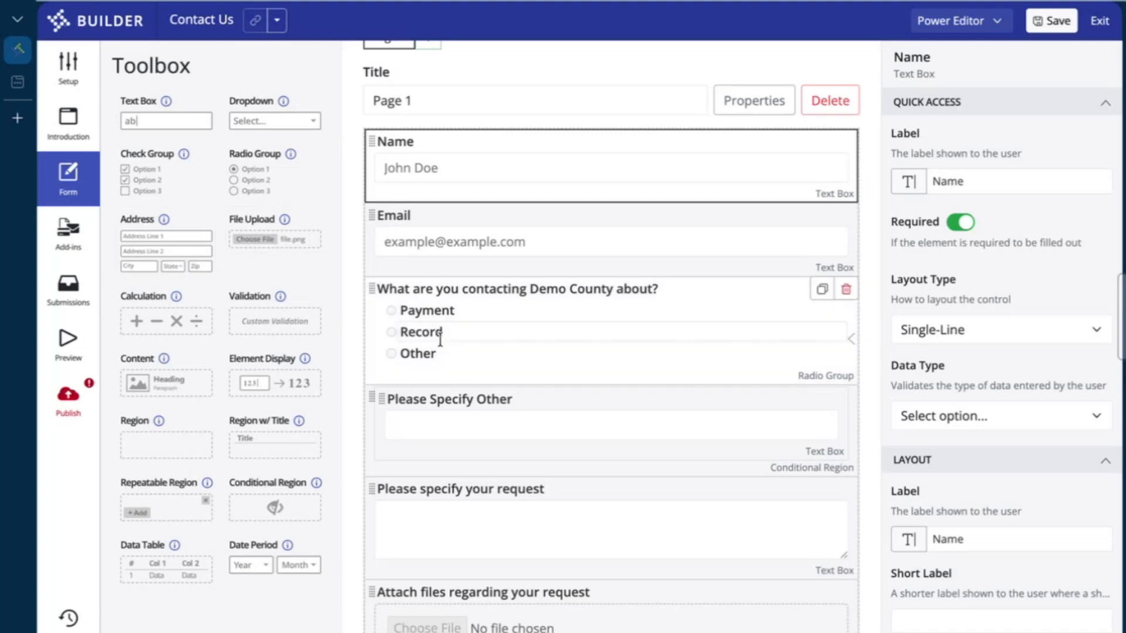
pyautogui.scroll(-1, 440, 340)
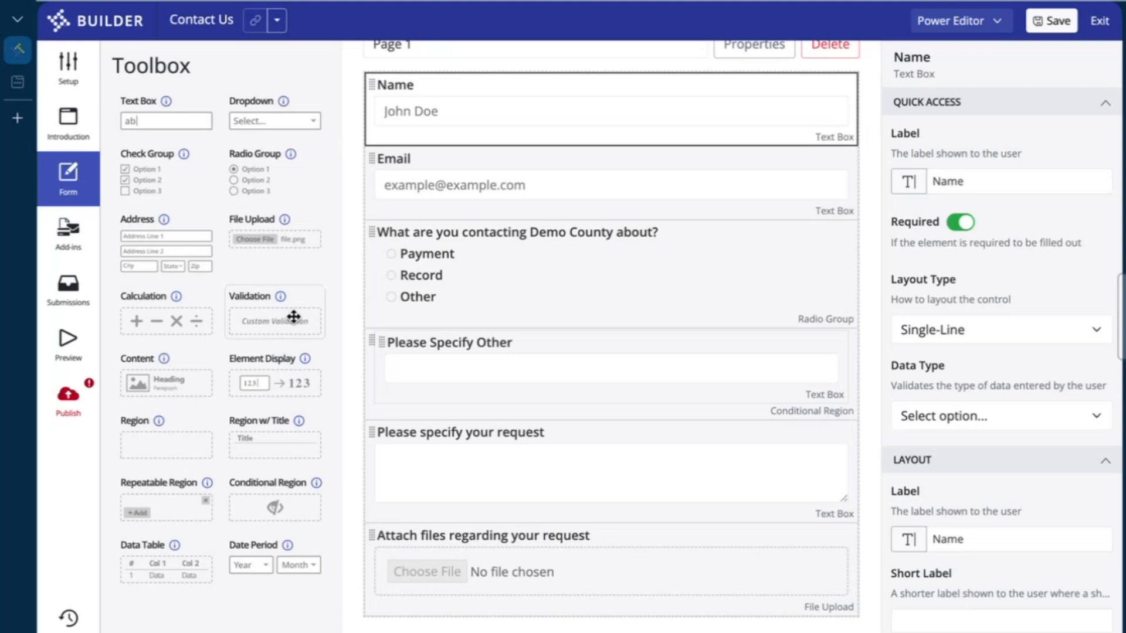
# Add a Content block atop Page 1 reading 'Thank you for visiting our Contact Us form.'
pyautogui.moveTo(183, 382); pyautogui.dragTo(427, 98)
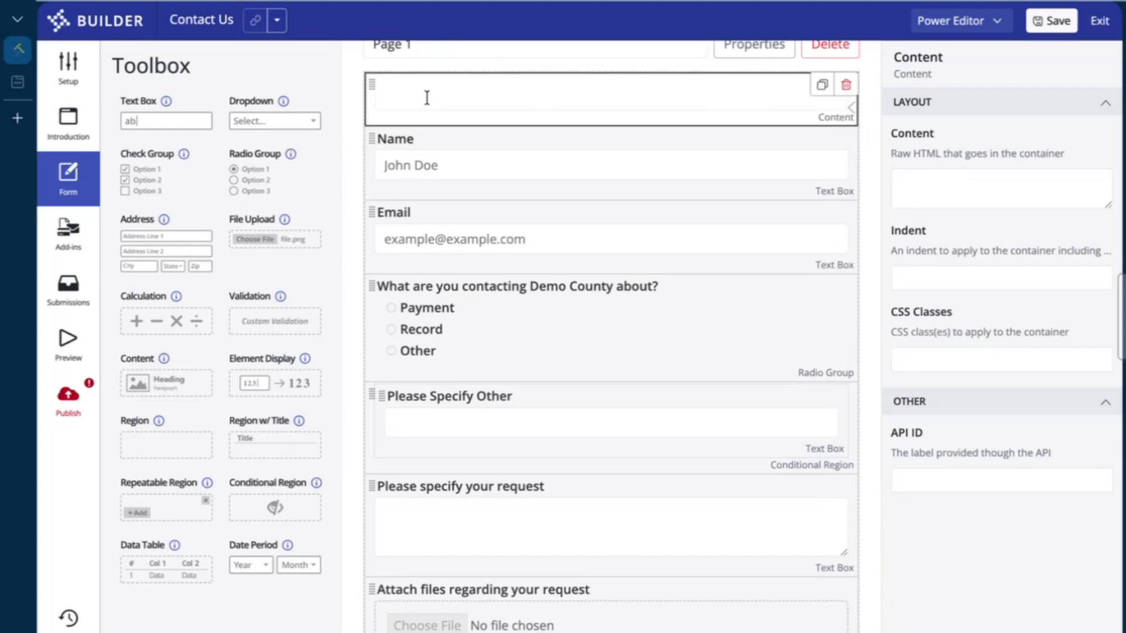
pyautogui.click(425, 98)
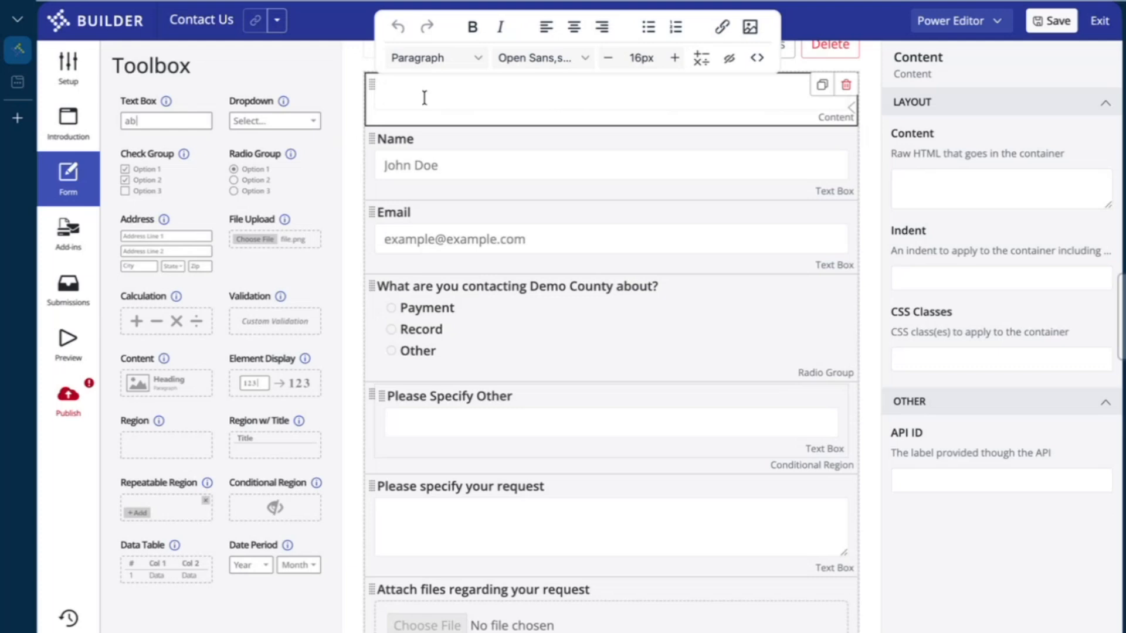
pyautogui.write('Thank you for ')
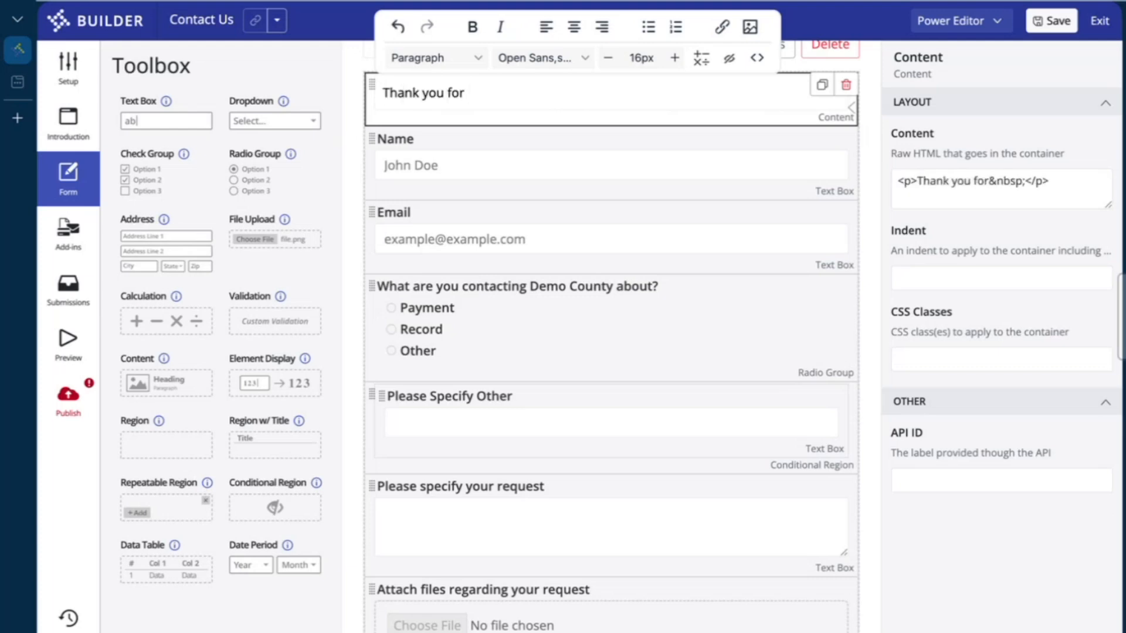
pyautogui.write('visit')
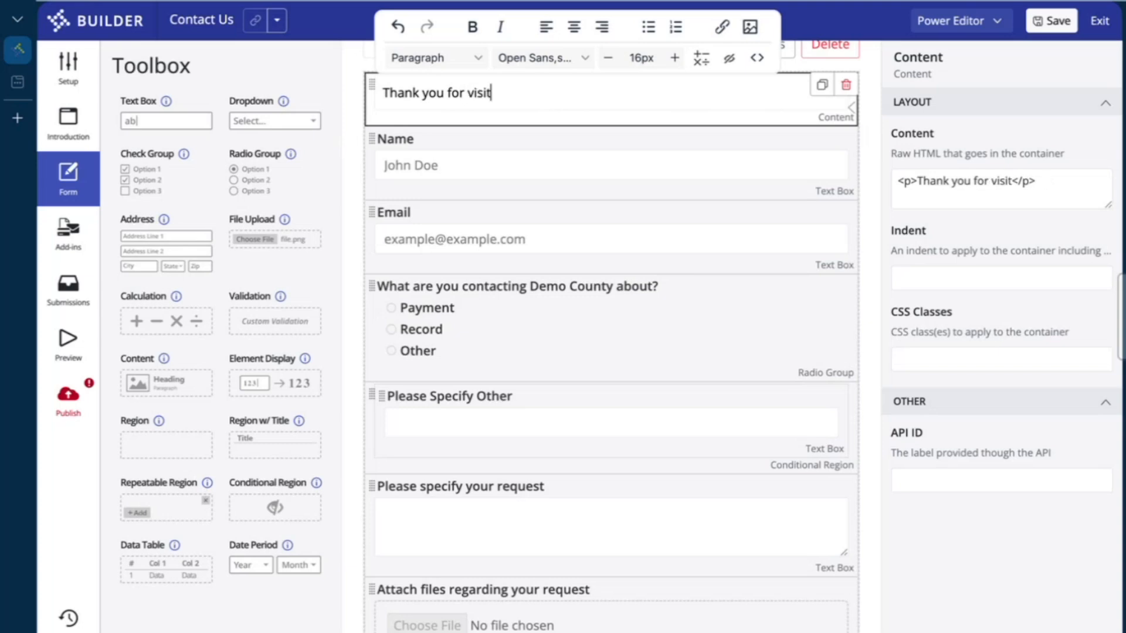
pyautogui.write('ing our Conta')
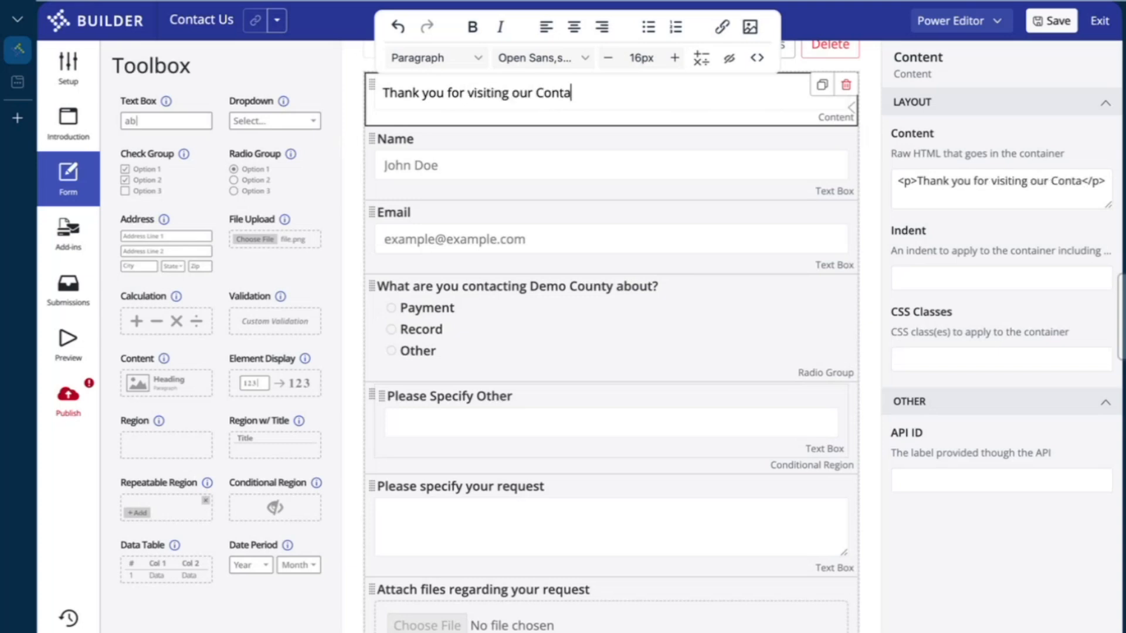
pyautogui.write('ct Us form.')
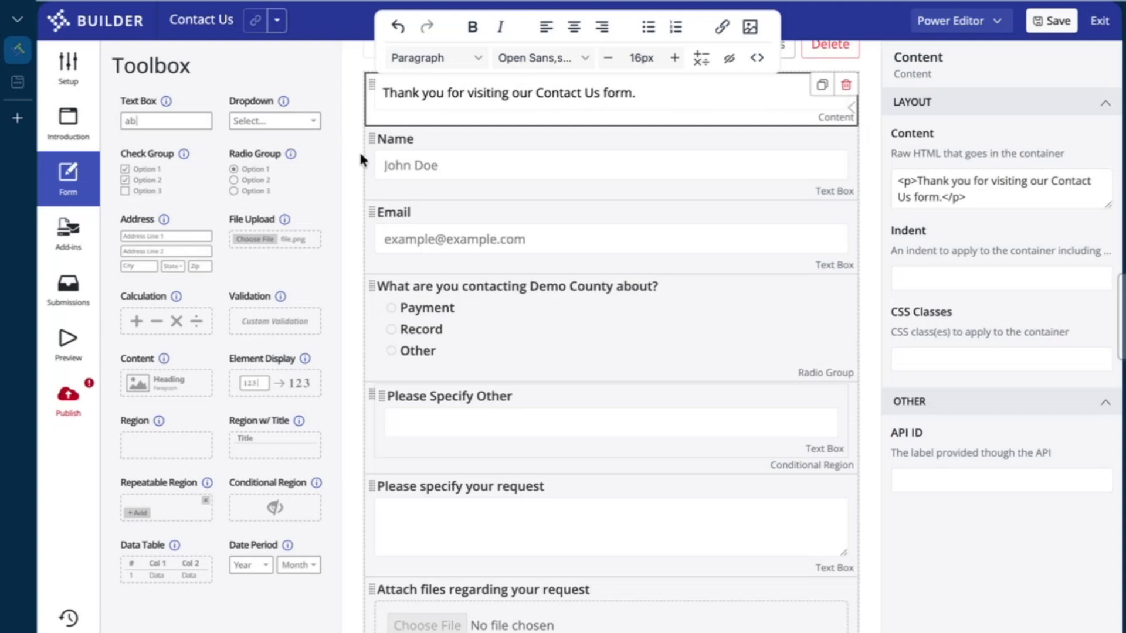
pyautogui.click(357, 155)
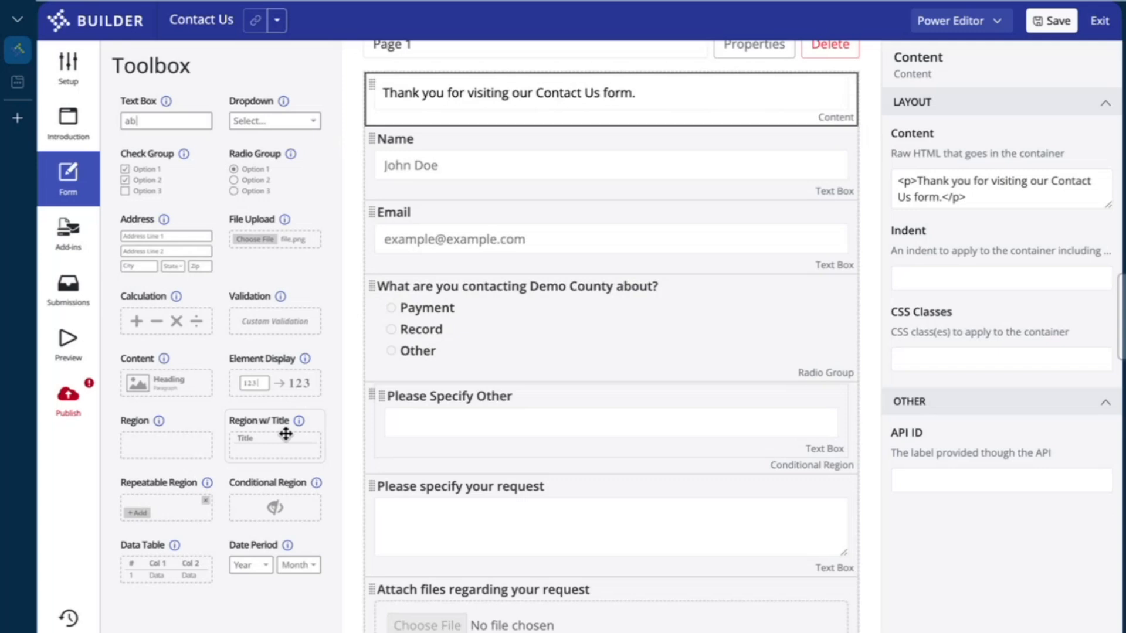
# Drop a Repeatable Region above the Attach files upload field and select it
pyautogui.scroll(-1, 415, 509)
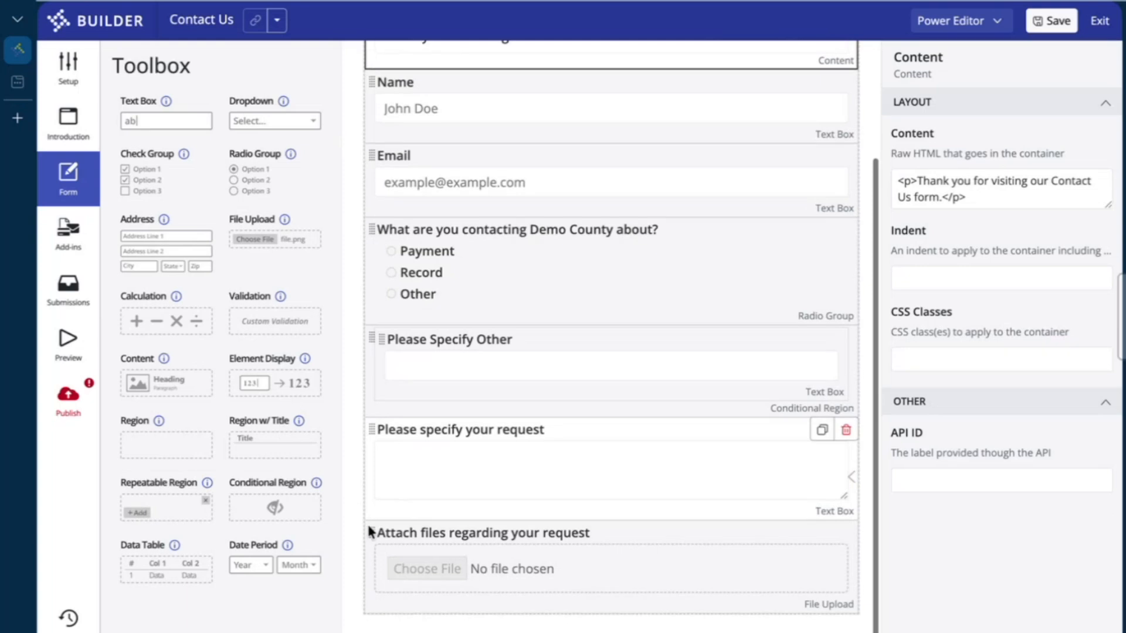
pyautogui.moveTo(156, 512); pyautogui.dragTo(416, 547)
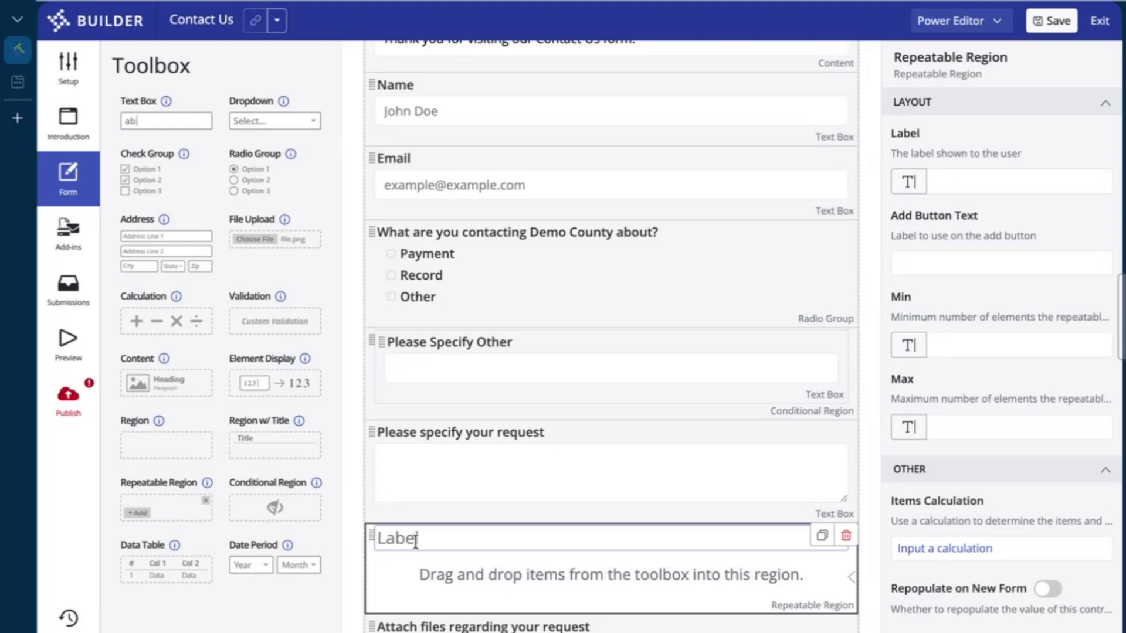
pyautogui.click(491, 566)
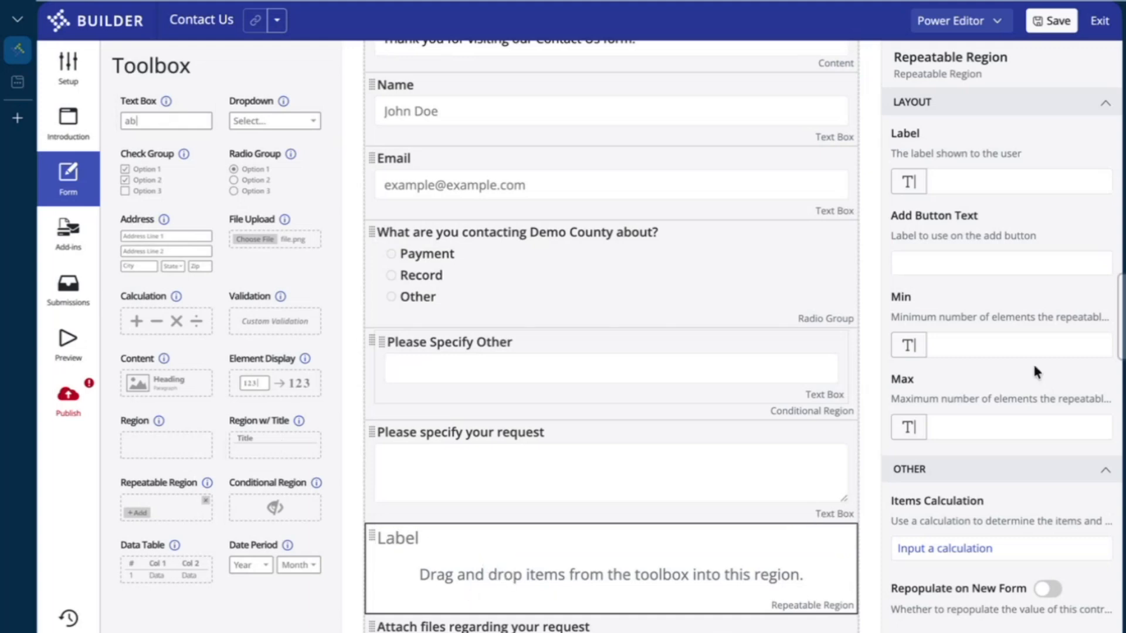
# Read the region's Min and Max setting descriptions and try repositioning it around the upload field
pyautogui.click(1009, 317)
pyautogui.click(1005, 428)
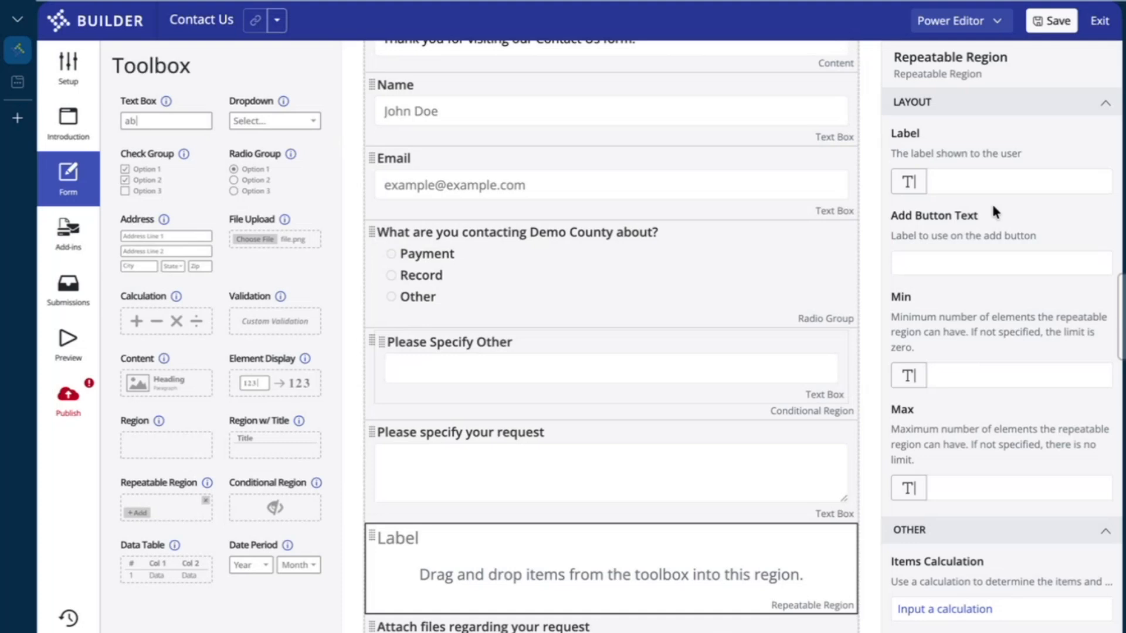
pyautogui.scroll(-3, 997, 522)
pyautogui.scroll(-2, 527, 552)
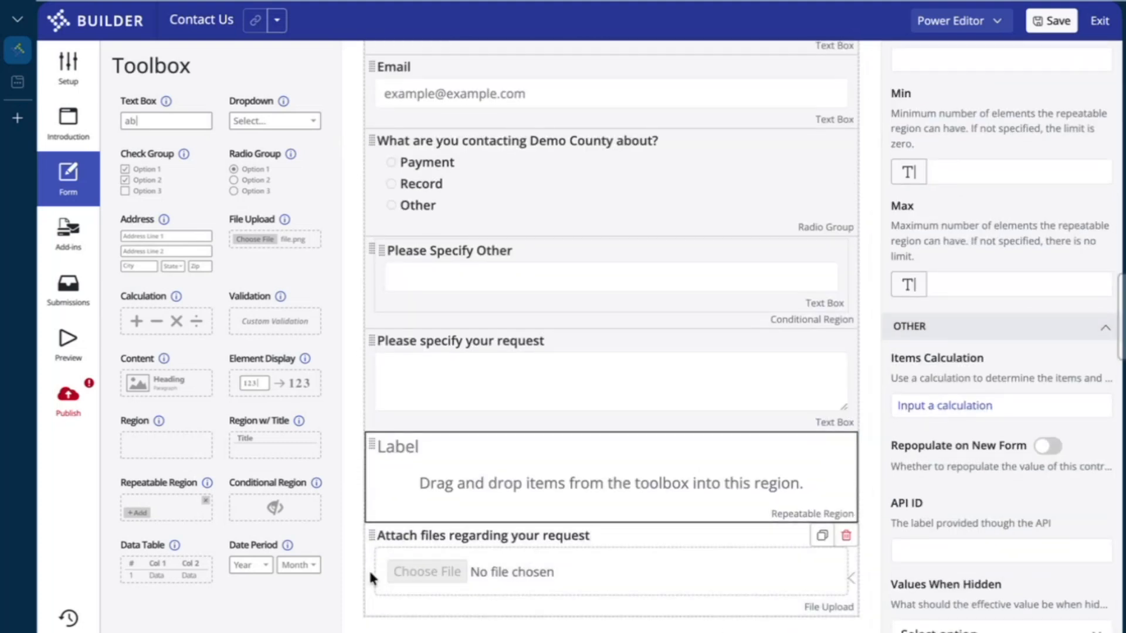
pyautogui.moveTo(371, 442); pyautogui.dragTo(435, 469)
pyautogui.click(435, 470)
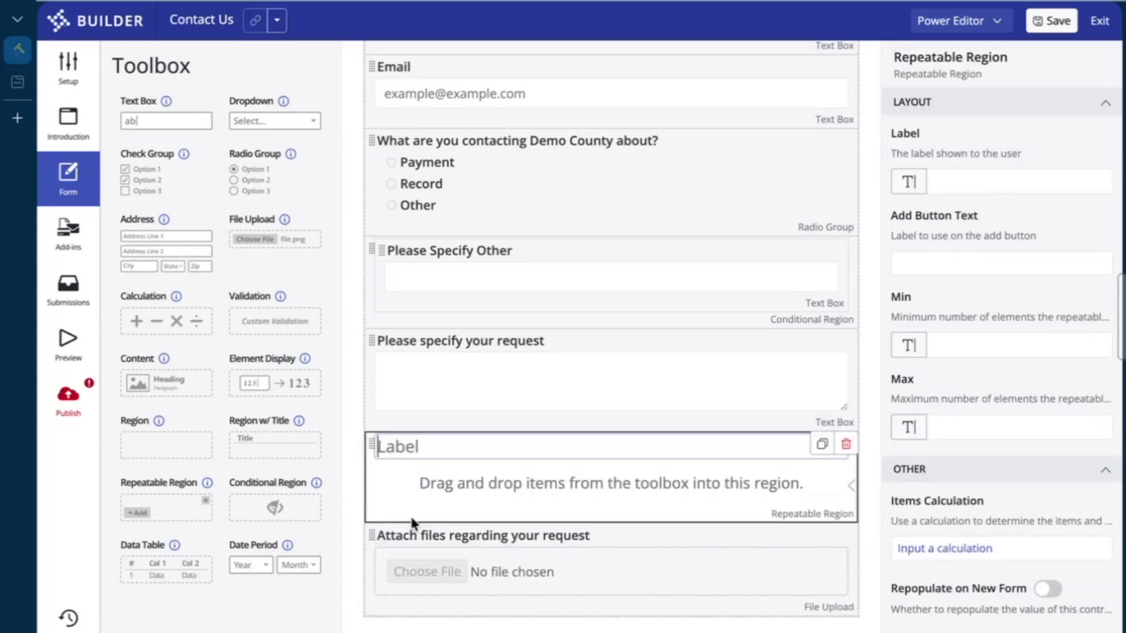
# Move the upload field into the repeatable region and relabel it 'File Upload'
pyautogui.moveTo(369, 535); pyautogui.dragTo(416, 484)
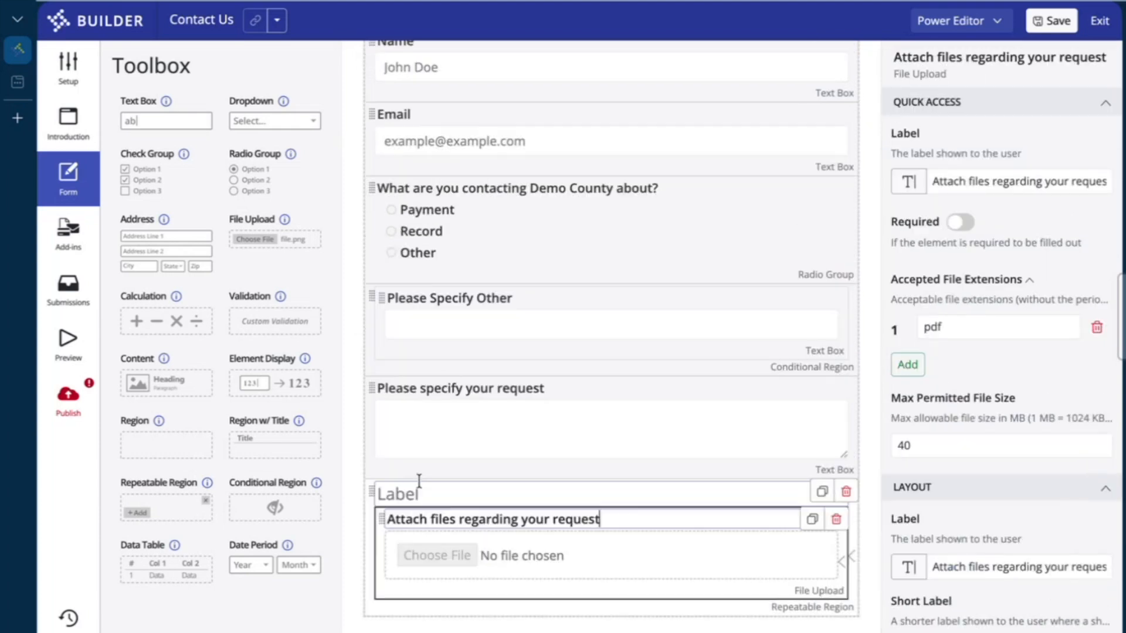
pyautogui.doubleClick(475, 511)
pyautogui.hotkey('ctrl', 'a')
pyautogui.write('File Upload')
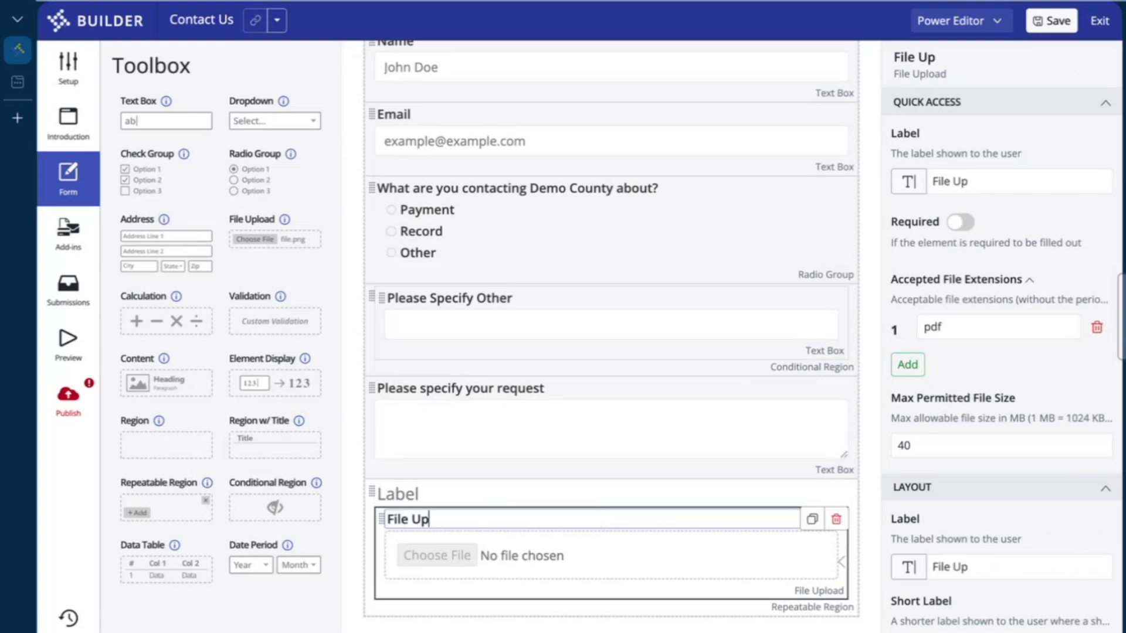
# Label the repeatable region 'Attach files for your request'
pyautogui.click(454, 492)
pyautogui.write('Attac')
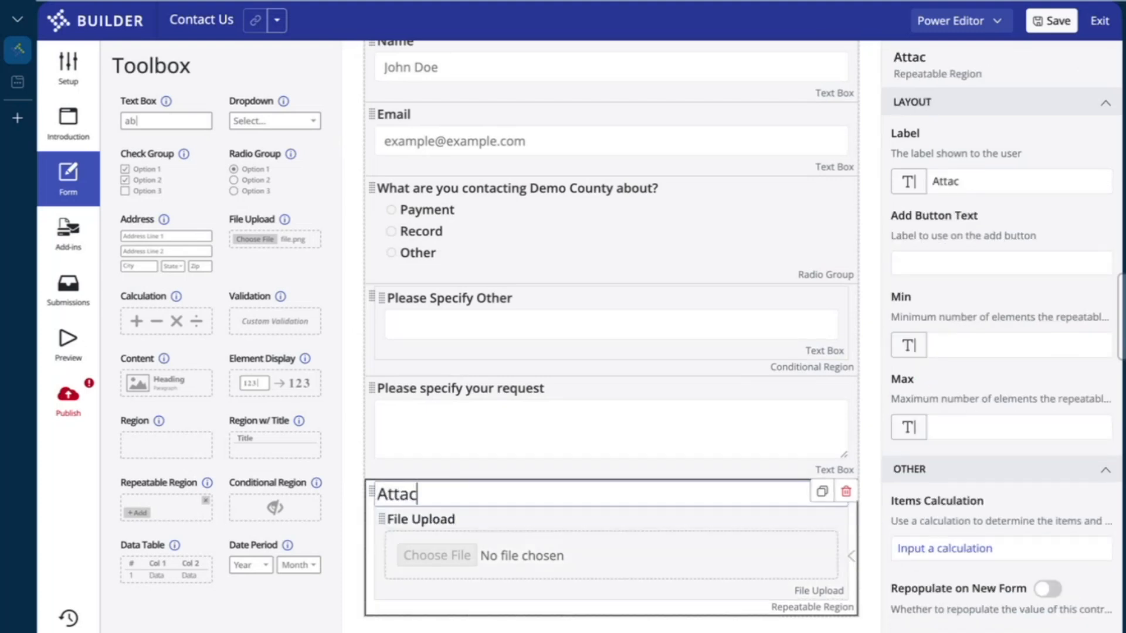
pyautogui.write('h files for')
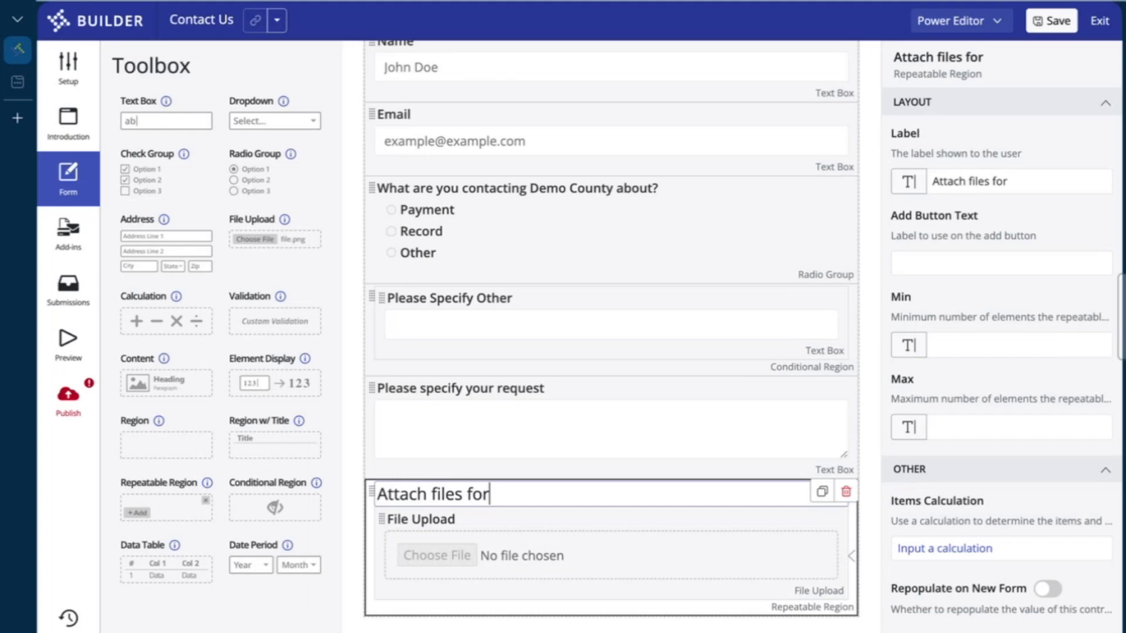
pyautogui.write(' your request')
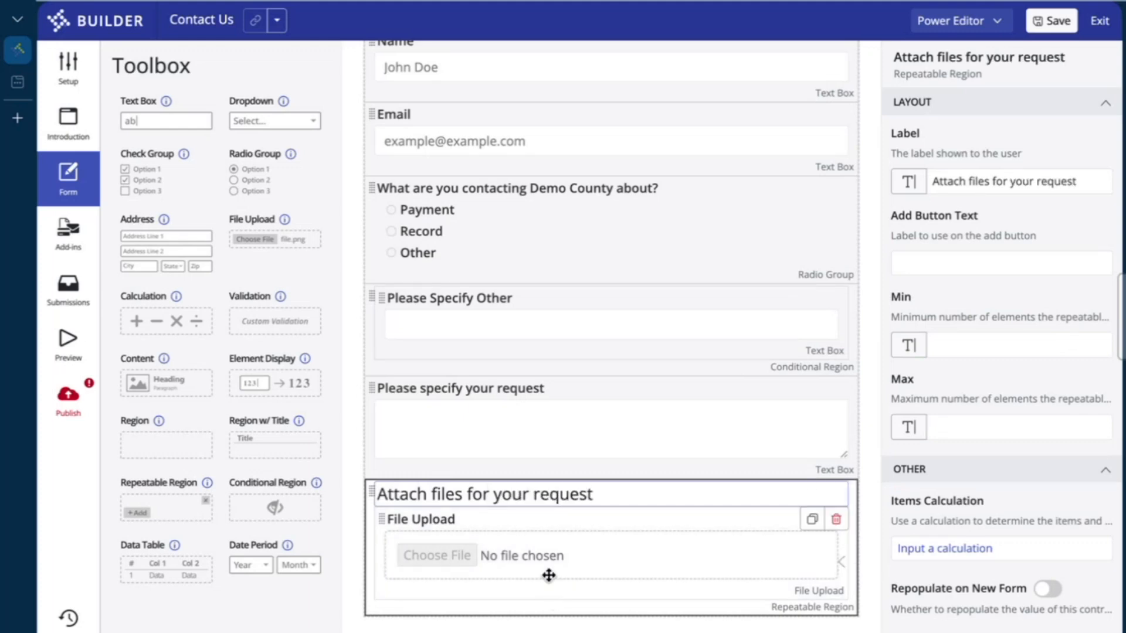
pyautogui.click(547, 572)
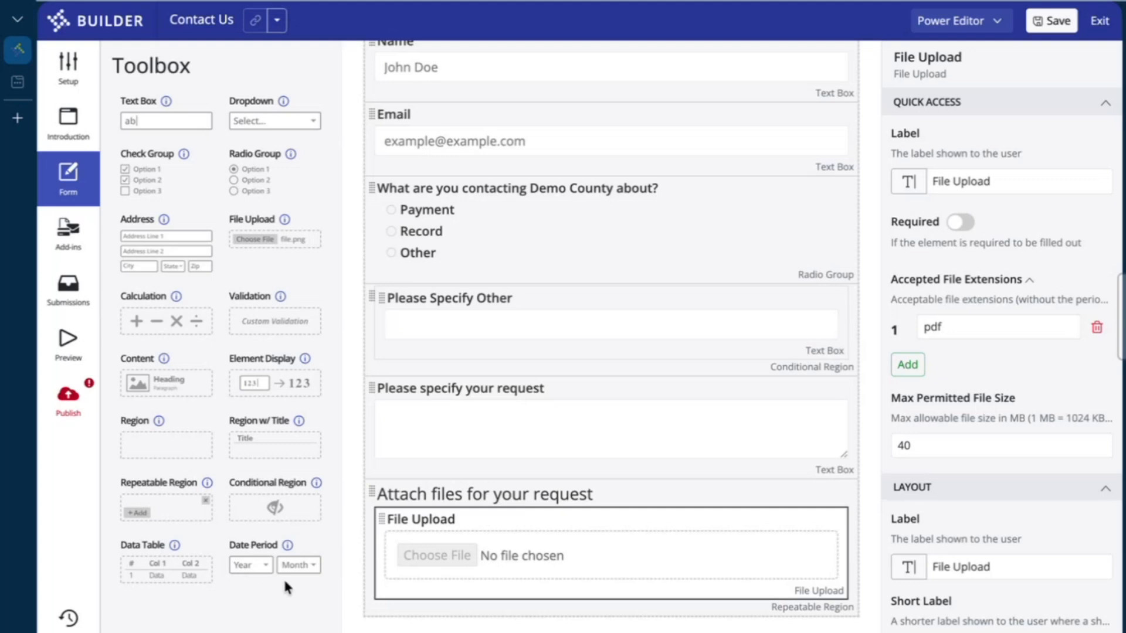
pyautogui.scroll(3, 350, 555)
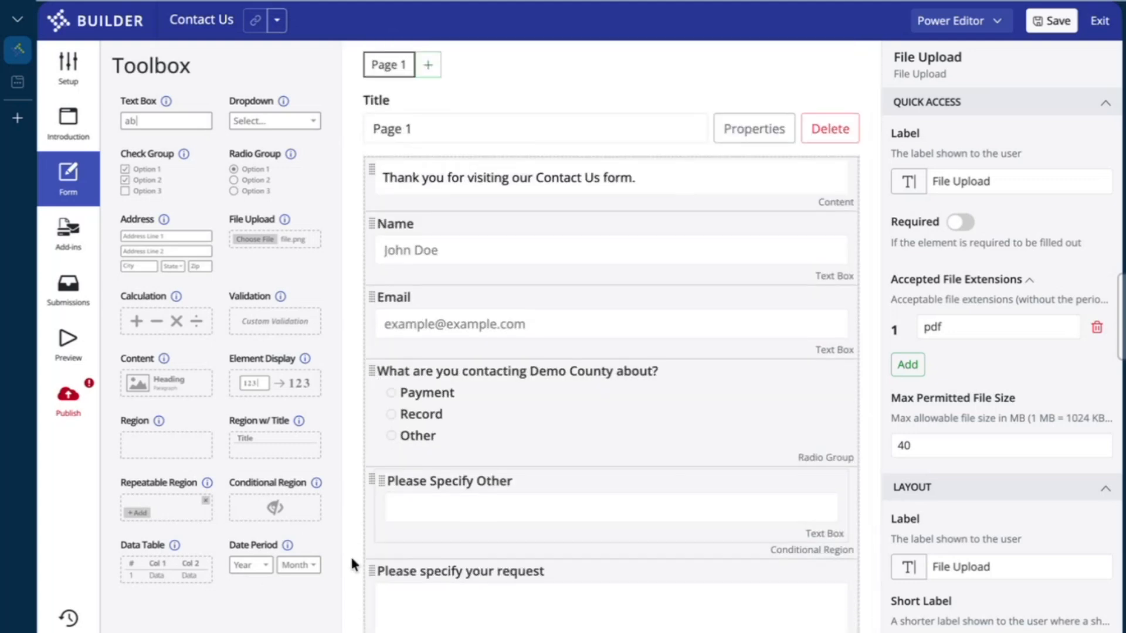
# Add a second page to the form, titled 'Page 2'
pyautogui.click(428, 65)
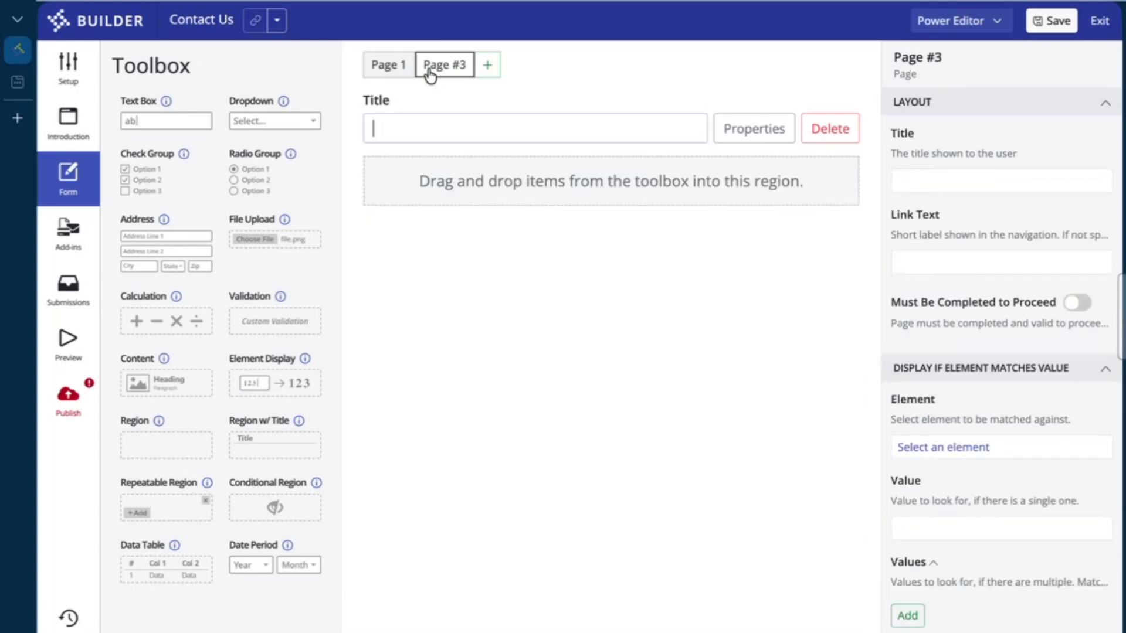
pyautogui.click(496, 127)
pyautogui.write('Page')
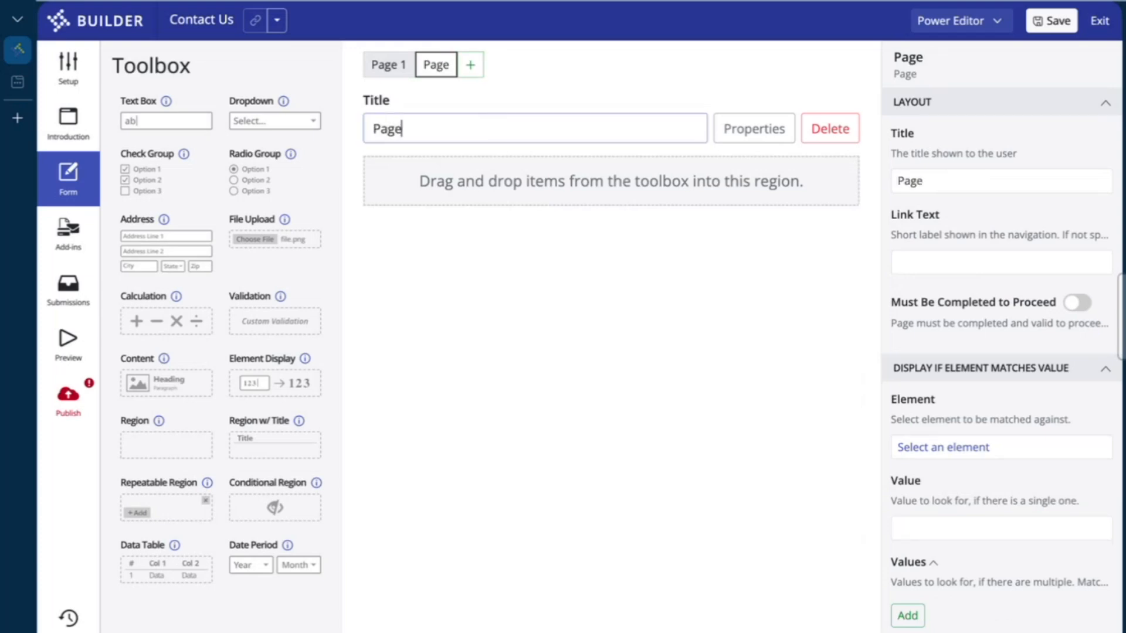
pyautogui.write(' 2')
# Retitle the first page 'Contact Information'
pyautogui.click(387, 65)
pyautogui.click(430, 100)
pyautogui.tripleClick(432, 98)
pyautogui.write('Contact Information')
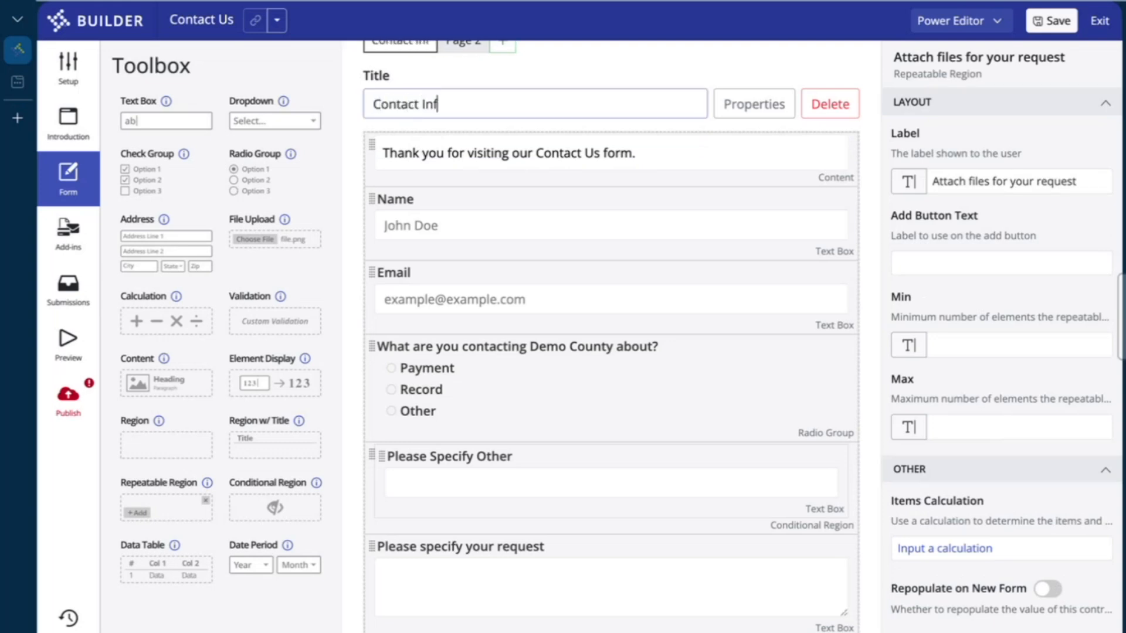
pyautogui.scroll(1, 488, 93)
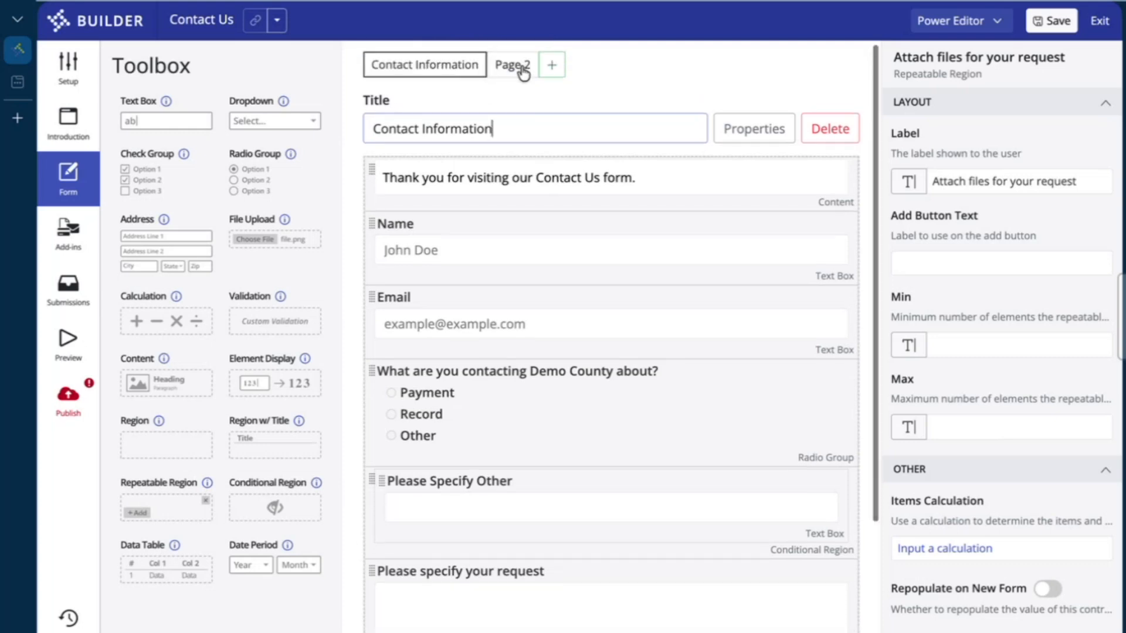
# Retitle the second page 'Inquiry' and check both pages
pyautogui.click(516, 67)
pyautogui.tripleClick(468, 125)
pyautogui.write('Co')
pyautogui.press('BackSpace')
pyautogui.press('BackSpace')
pyautogui.write('Inquiry')
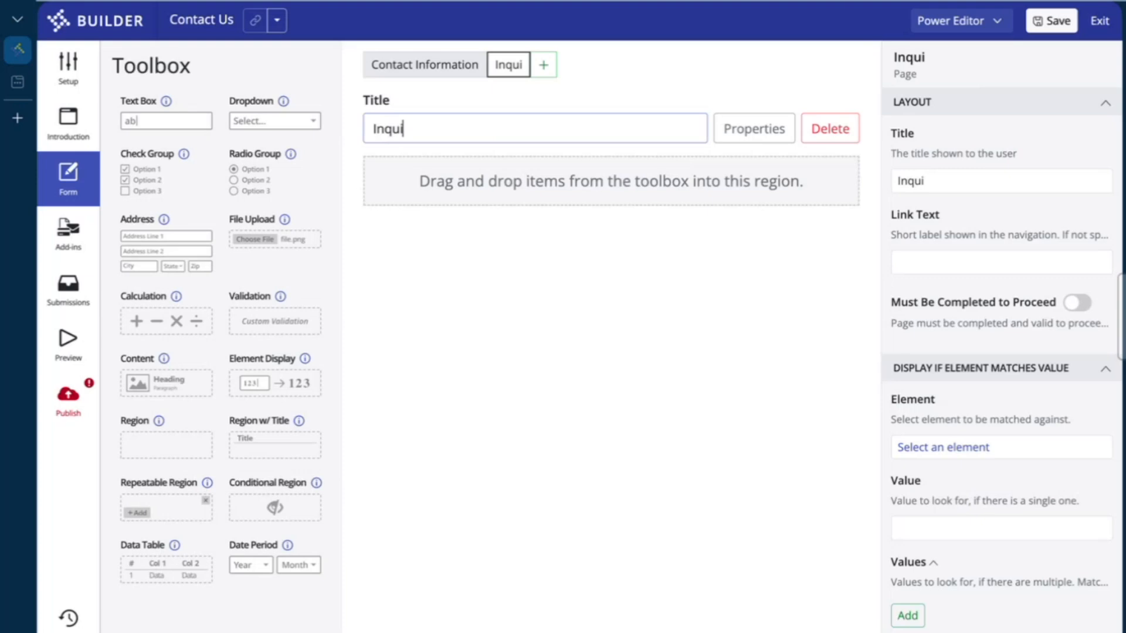
pyautogui.click(434, 69)
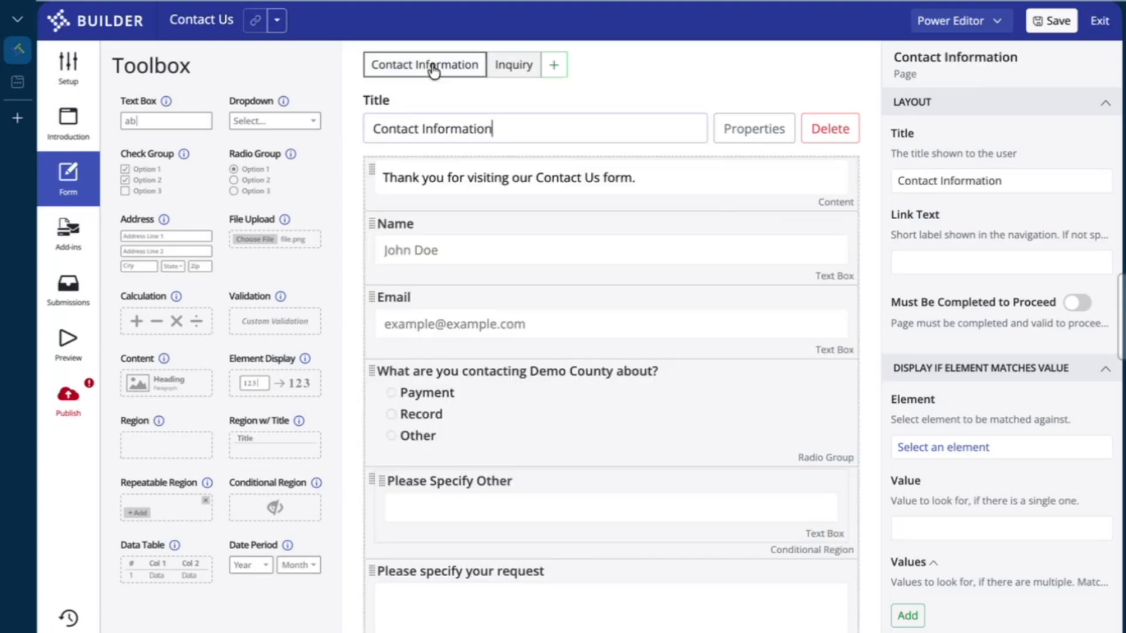
pyautogui.click(530, 66)
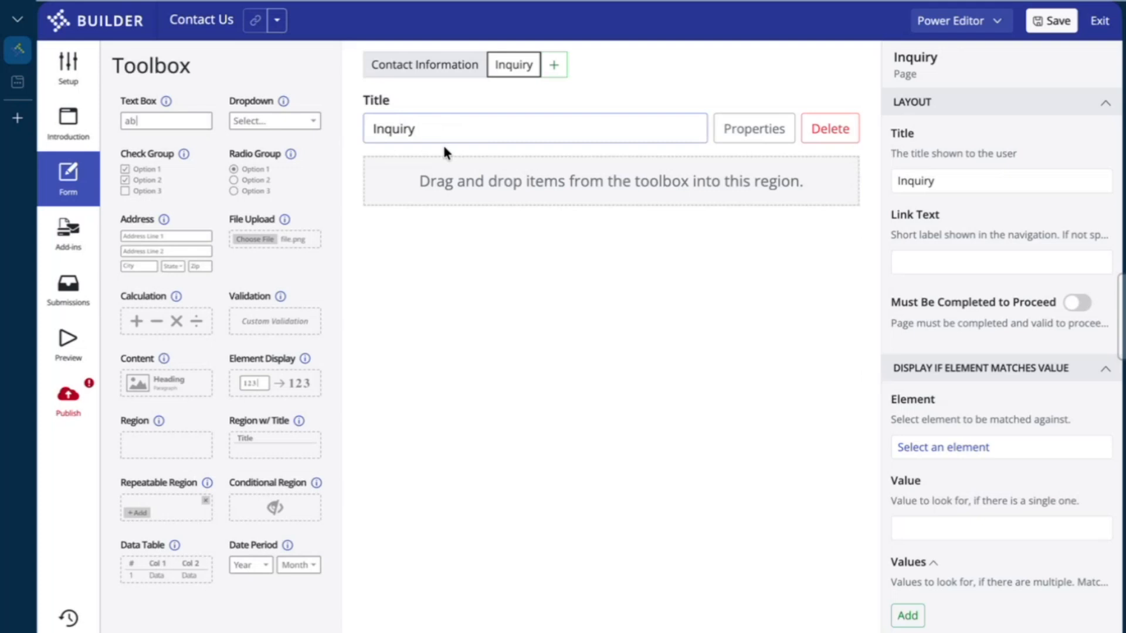
pyautogui.click(414, 74)
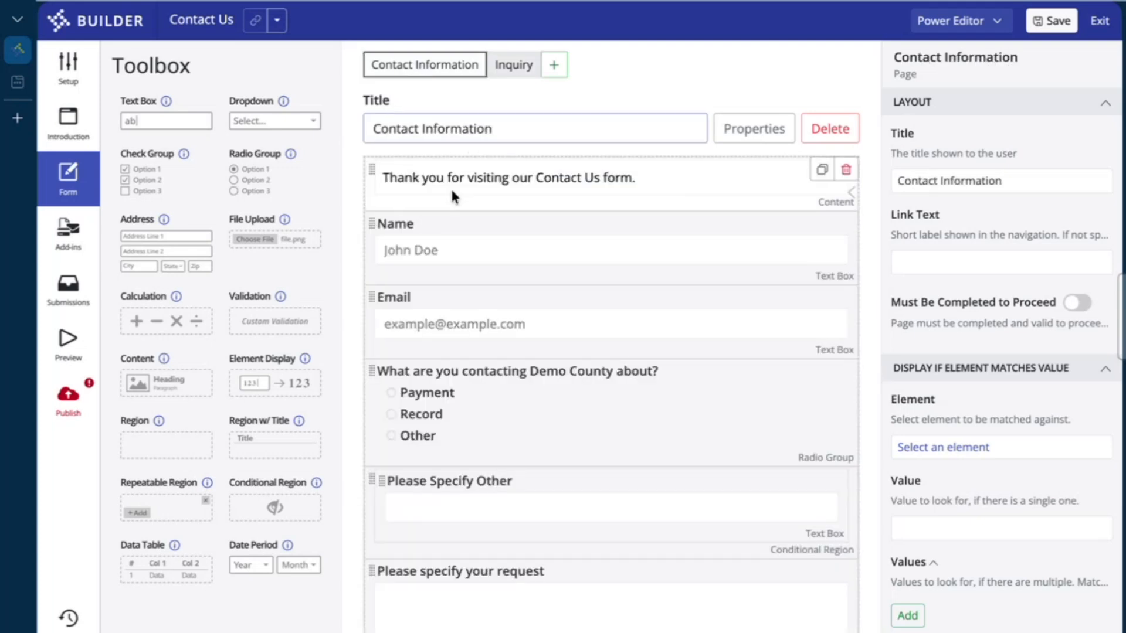
# Move the request question and the Attach files region onto Inquiry, with the region below
pyautogui.scroll(-3, 454, 213)
pyautogui.moveTo(372, 390); pyautogui.dragTo(514, 65)
pyautogui.scroll(3, 382, 404)
pyautogui.click(468, 70)
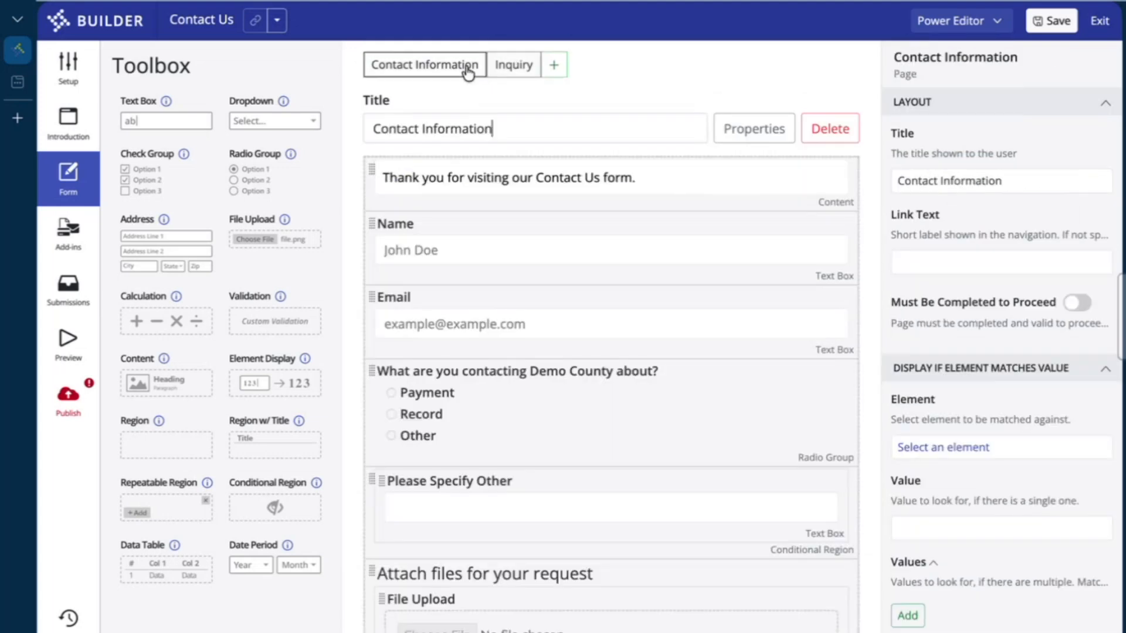
pyautogui.scroll(-1, 556, 538)
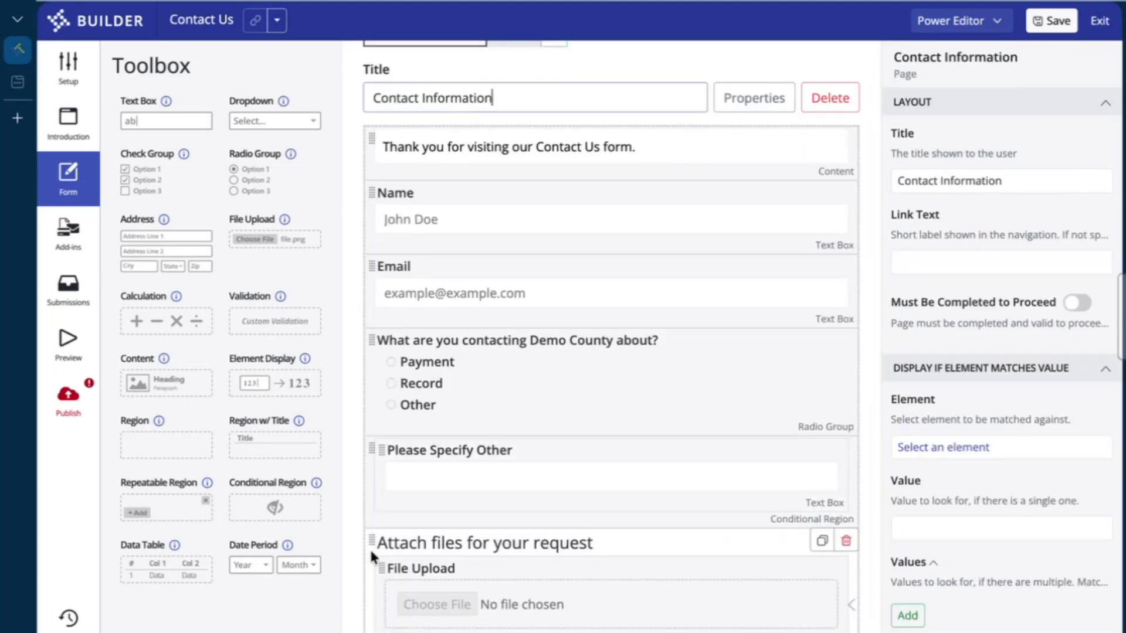
pyautogui.moveTo(369, 541); pyautogui.dragTo(516, 68)
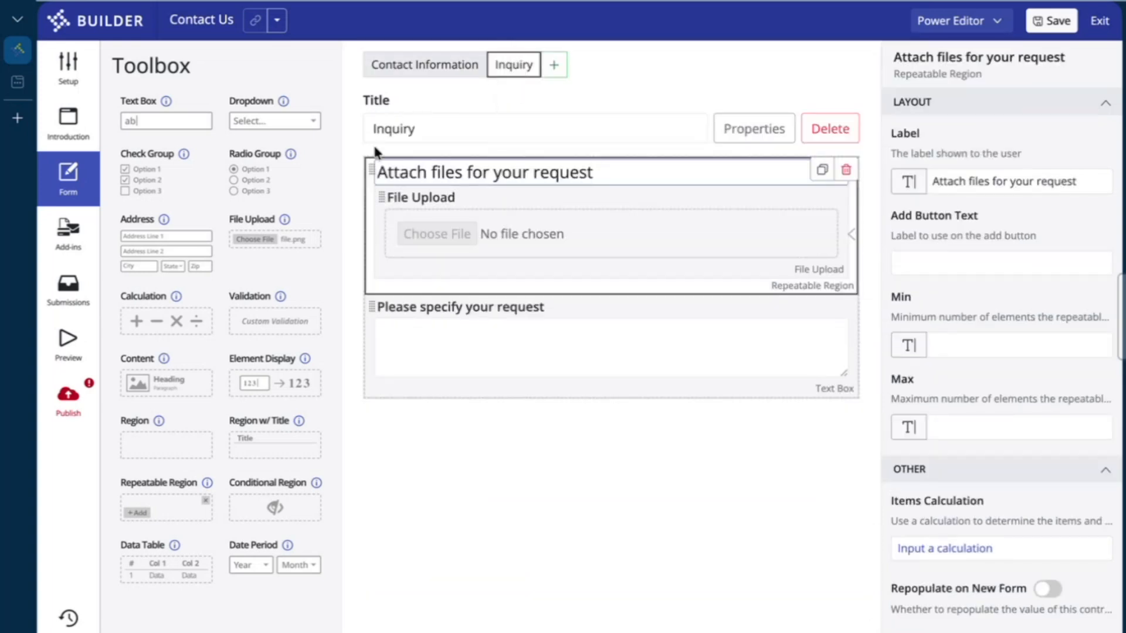
pyautogui.moveTo(370, 171); pyautogui.dragTo(424, 373)
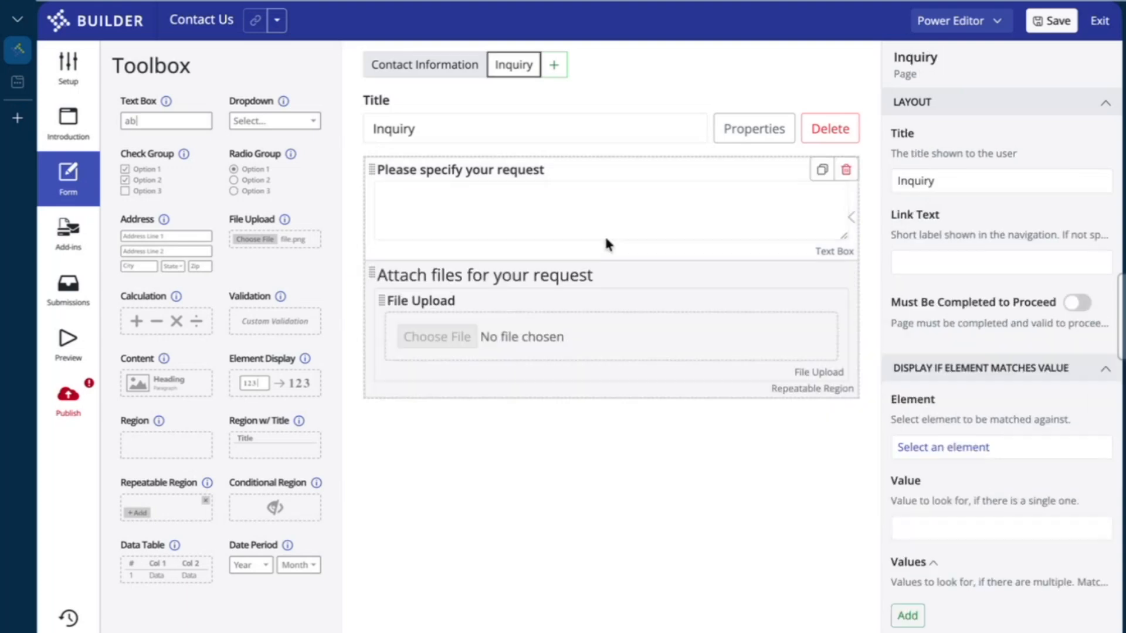
# Move the contacting-about question and Please Specify Other region onto Inquiry, in that order, then save
pyautogui.click(451, 66)
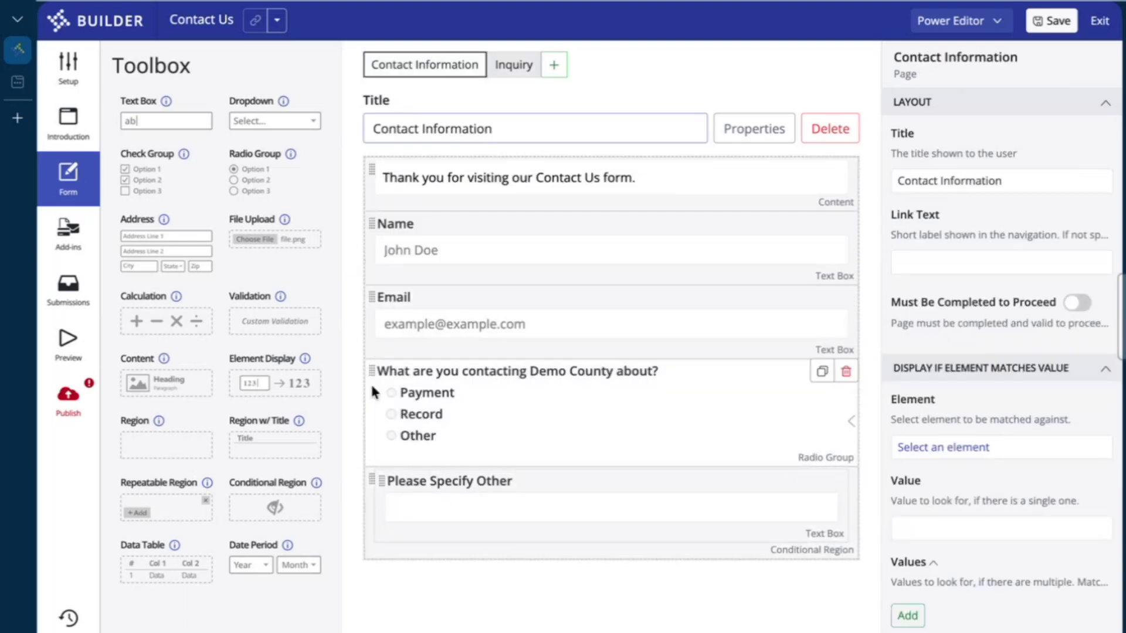
pyautogui.moveTo(371, 371); pyautogui.dragTo(515, 68)
pyautogui.click(428, 69)
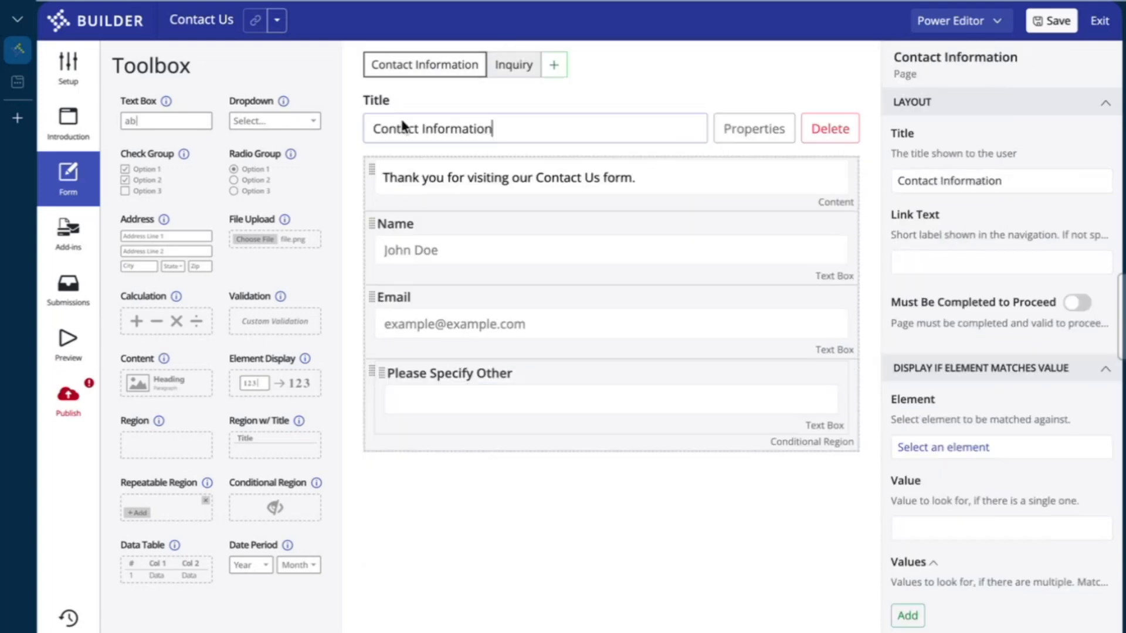
pyautogui.moveTo(367, 384); pyautogui.dragTo(500, 78)
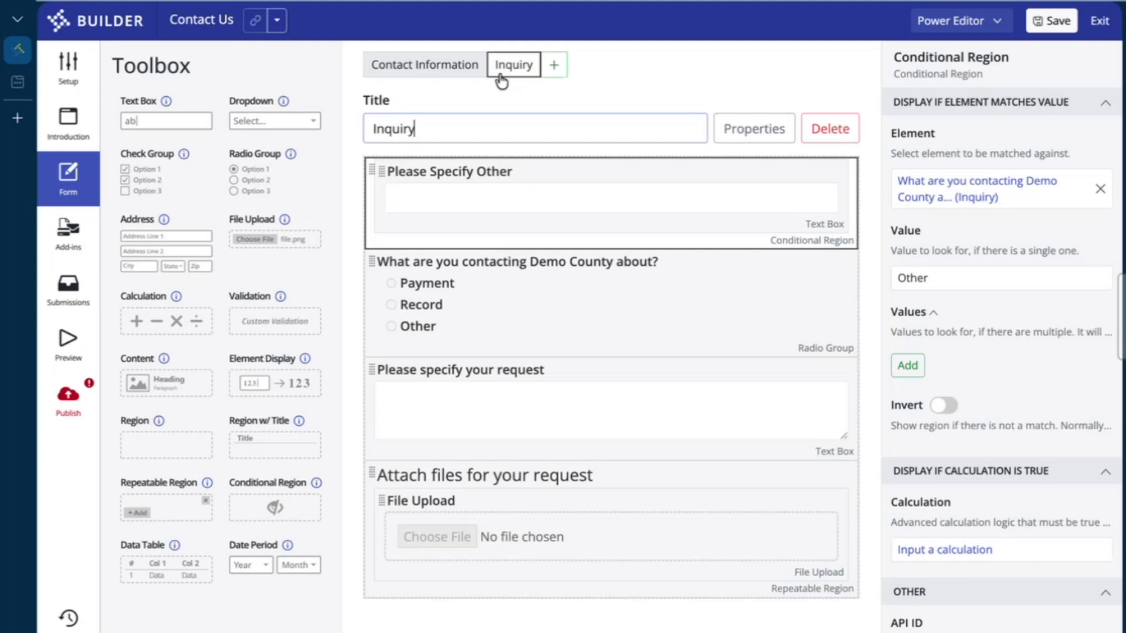
pyautogui.moveTo(372, 171); pyautogui.dragTo(400, 325)
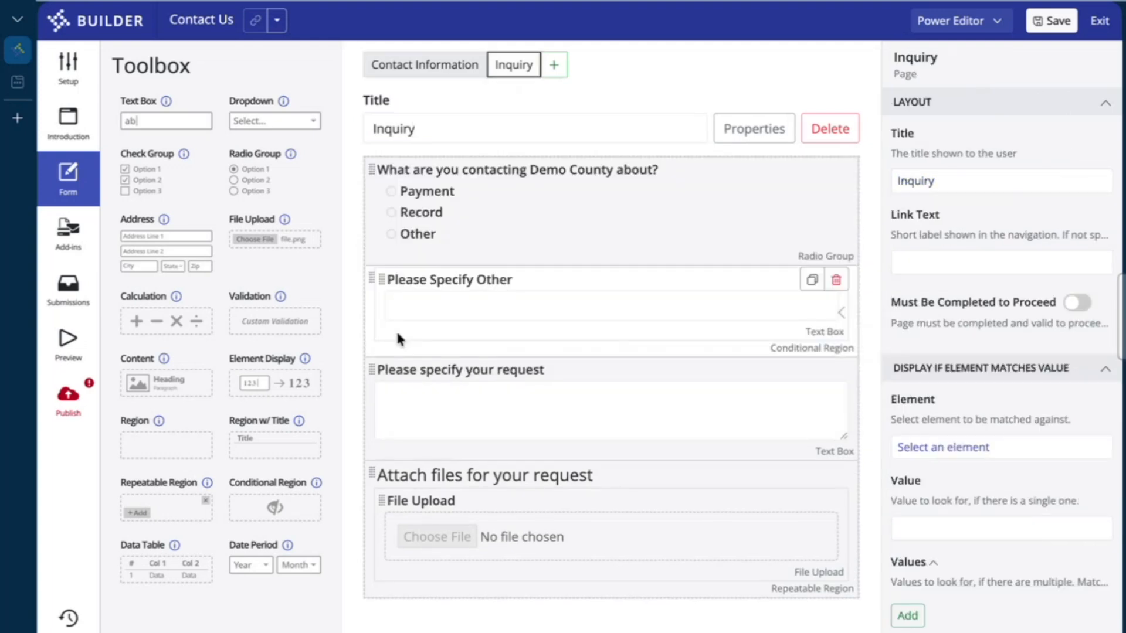
pyautogui.click(427, 68)
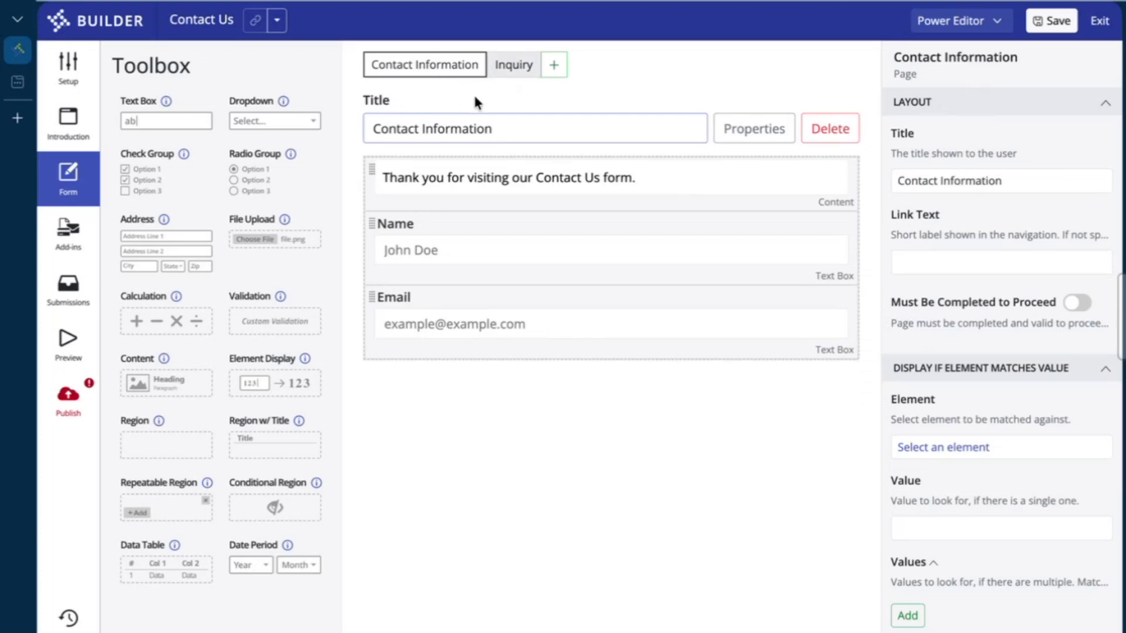
pyautogui.click(668, 92)
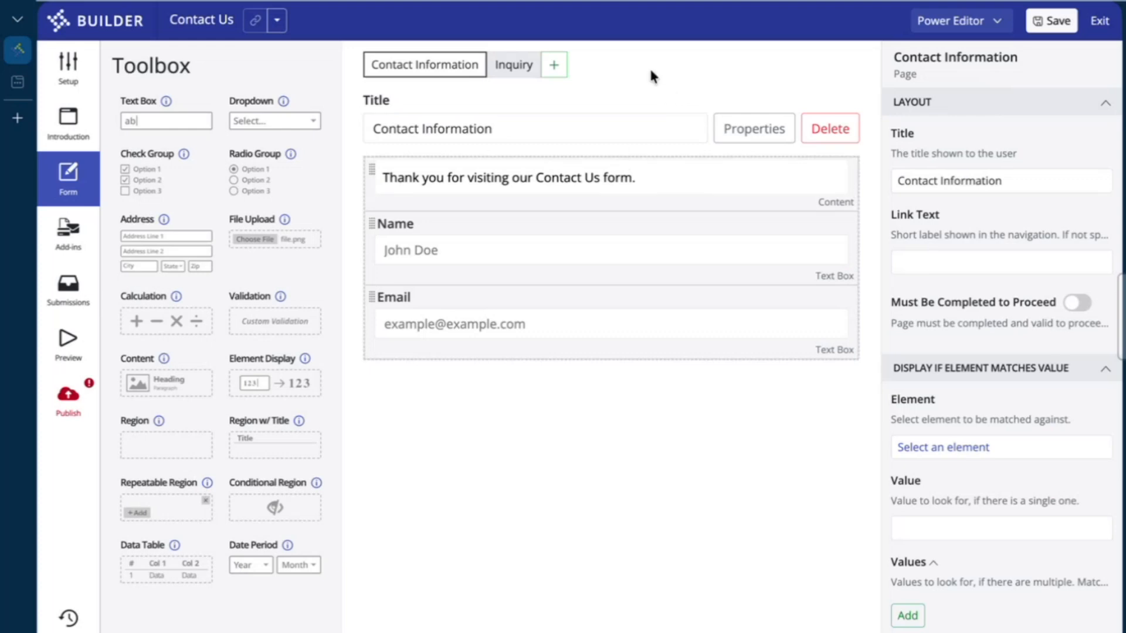
pyautogui.click(1051, 26)
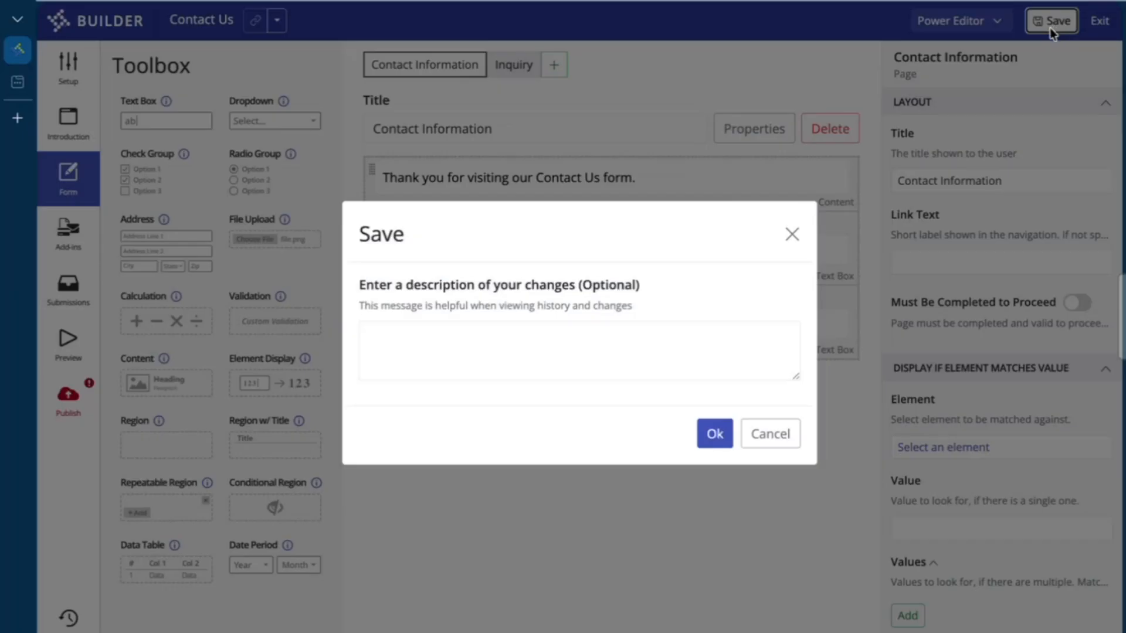
# Save the draft with the description 'Created Contact Us Form' and view the version history
pyautogui.click(632, 352)
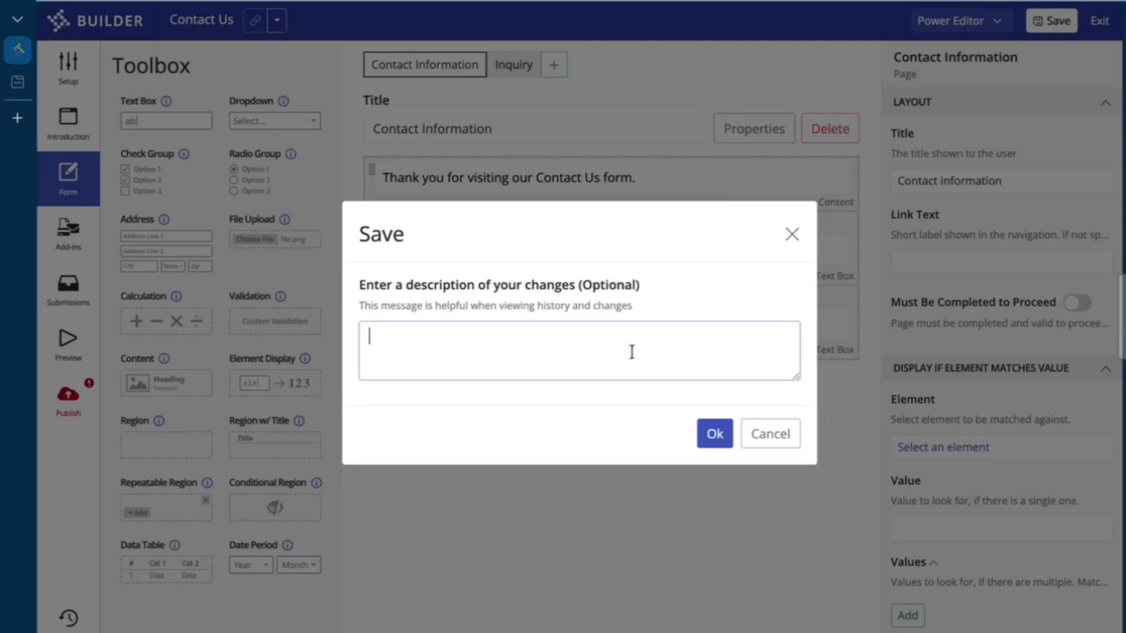
pyautogui.write('Created Contact Us Fo')
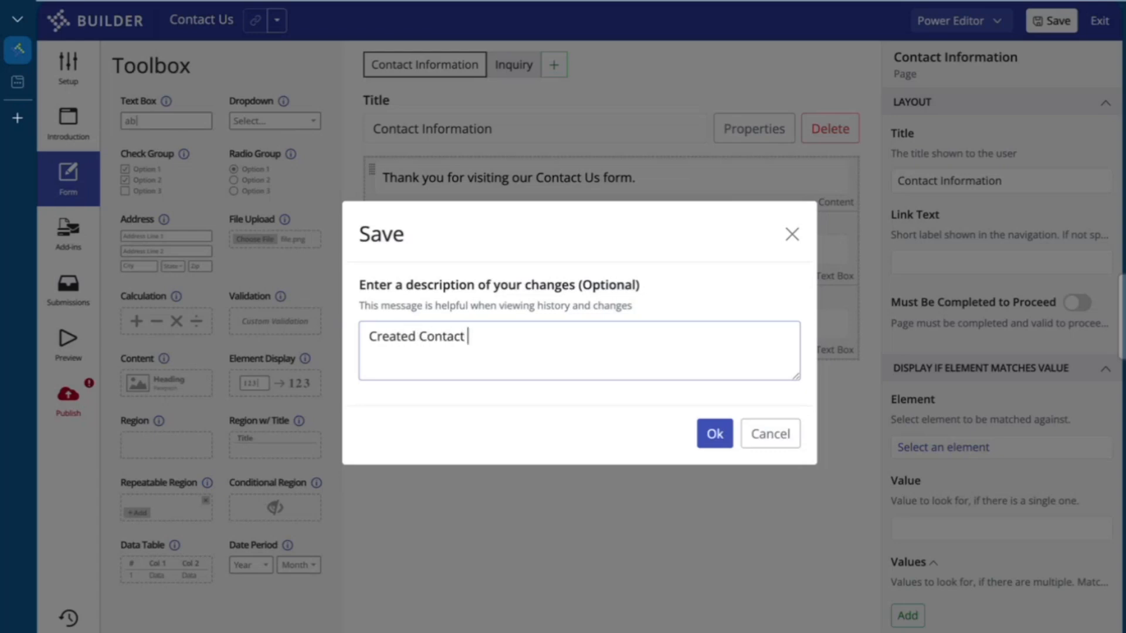
pyautogui.write('rm')
pyautogui.click(702, 427)
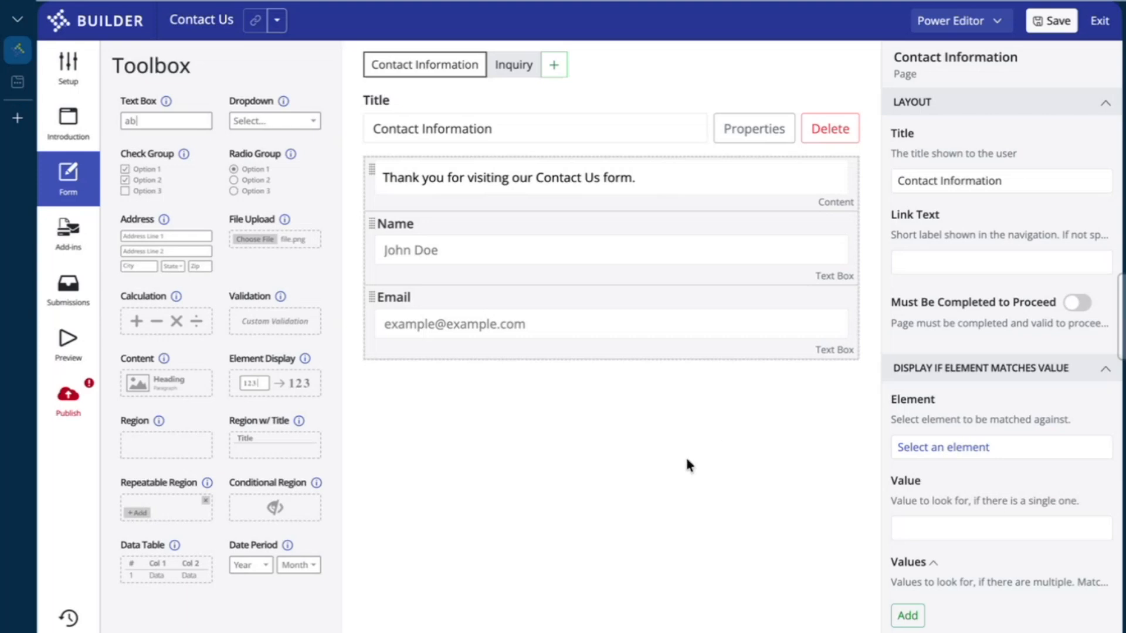
pyautogui.click(77, 622)
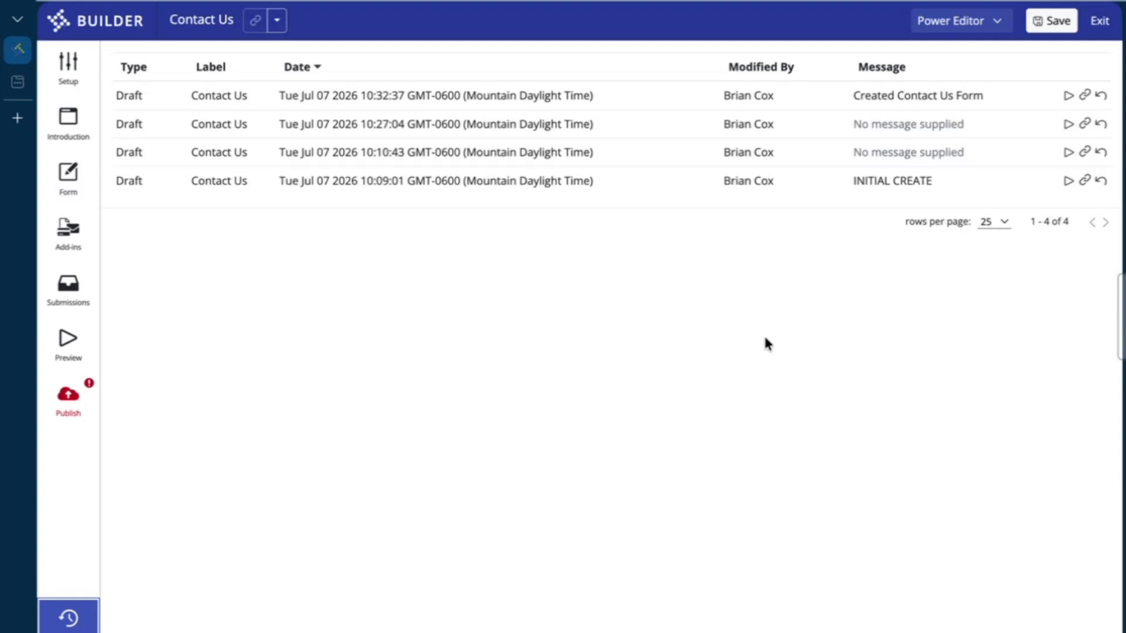
# Copy the Contact Us form's Test URL from the link dropdown beside its name
pyautogui.click(276, 22)
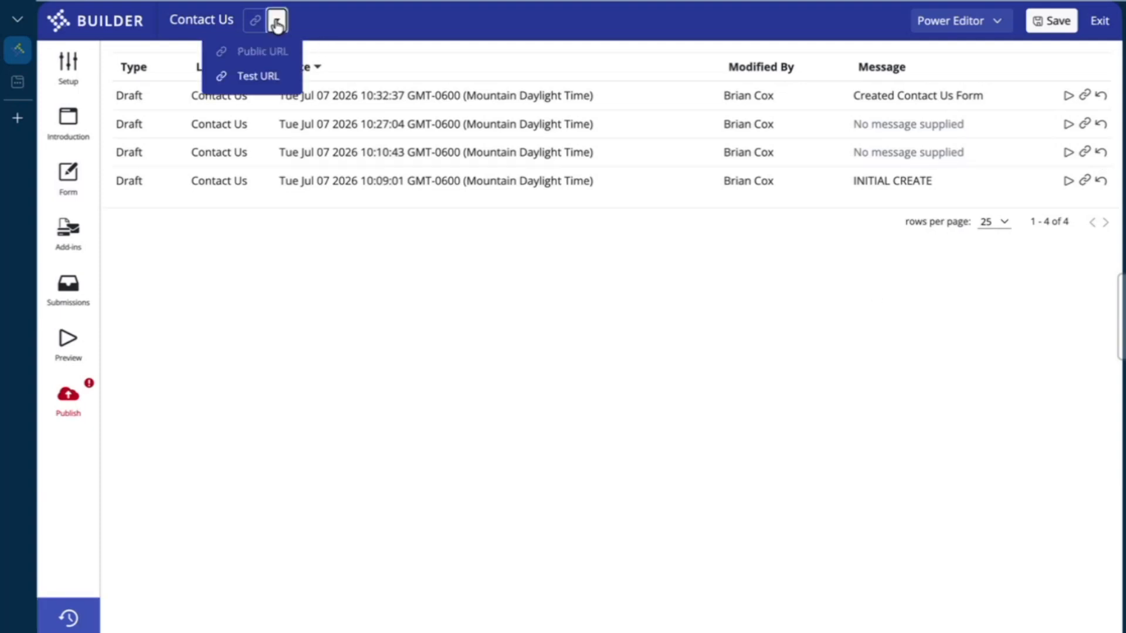
pyautogui.click(257, 82)
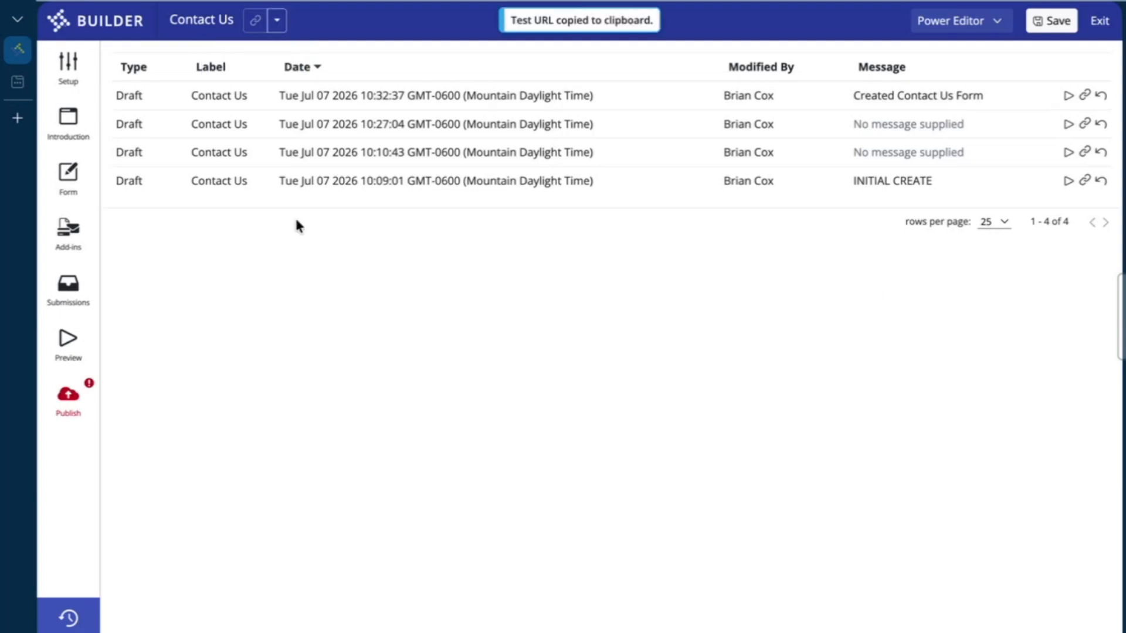
# Load the copied test URL in a new browser tab and start the form
pyautogui.click(20, 118)
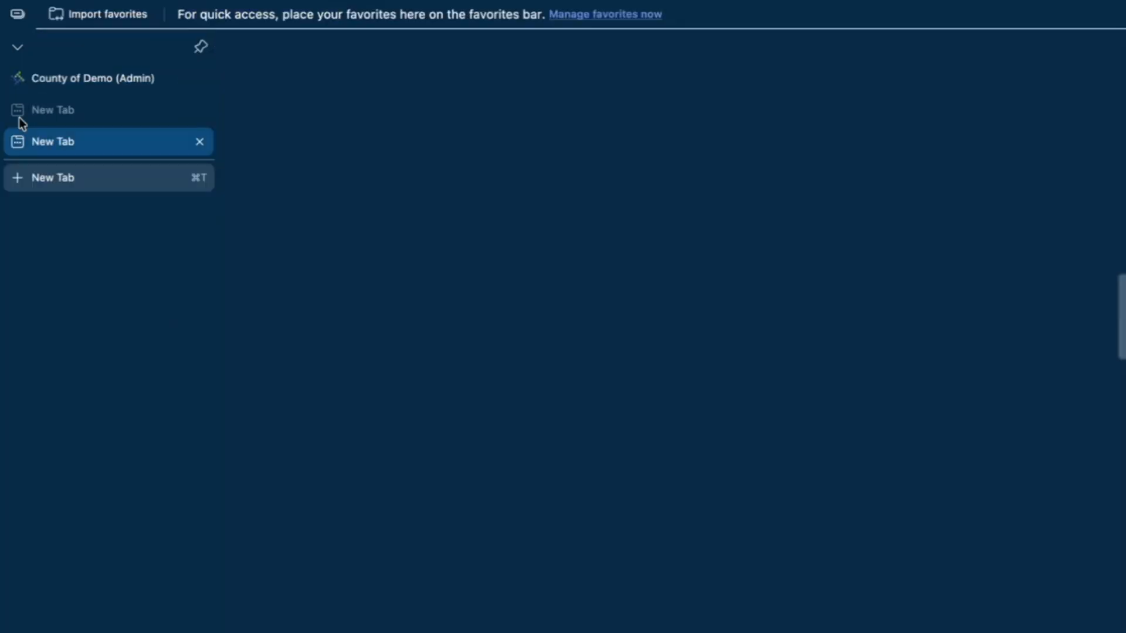
pyautogui.press('super+v')
pyautogui.press('Return')
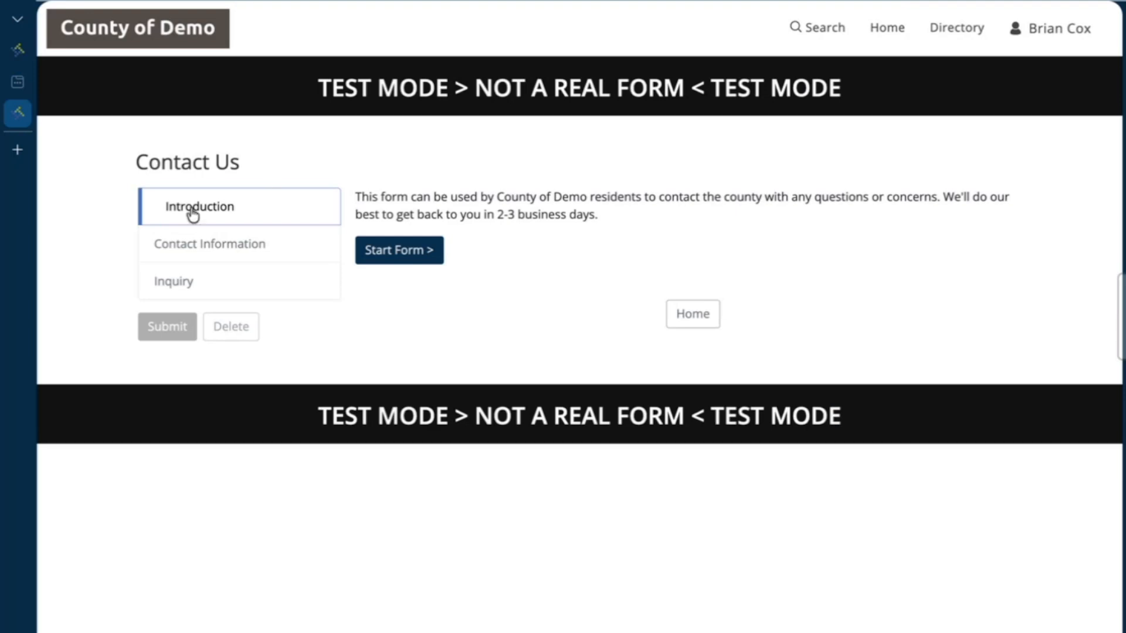
pyautogui.click(434, 261)
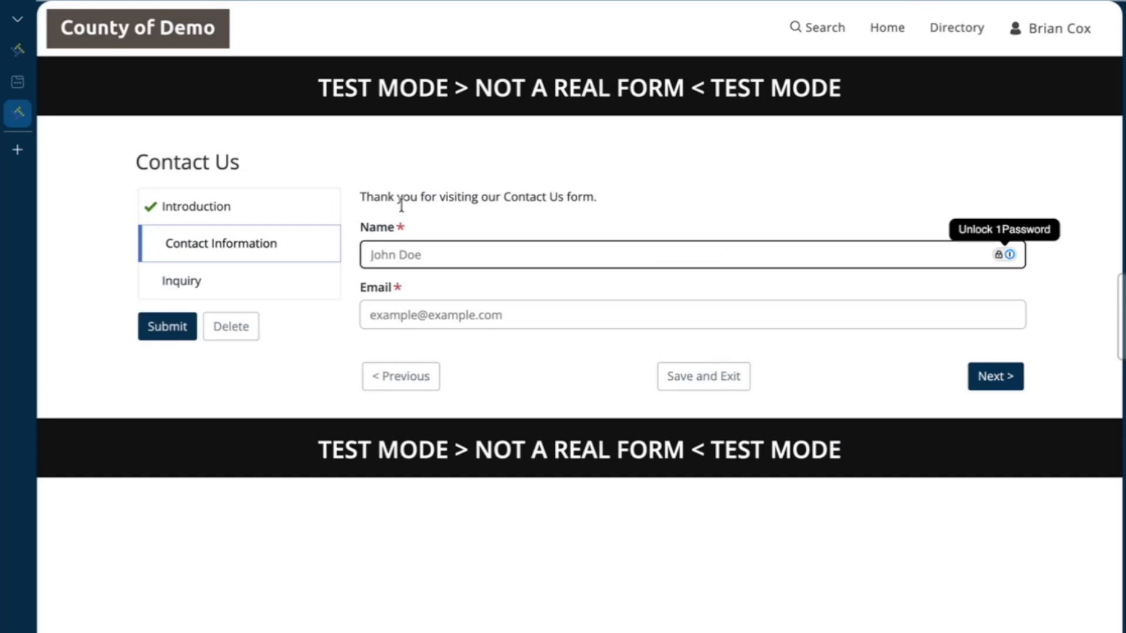
# Trigger validation by leaving Name empty and entering an incomplete email address
pyautogui.click(403, 206)
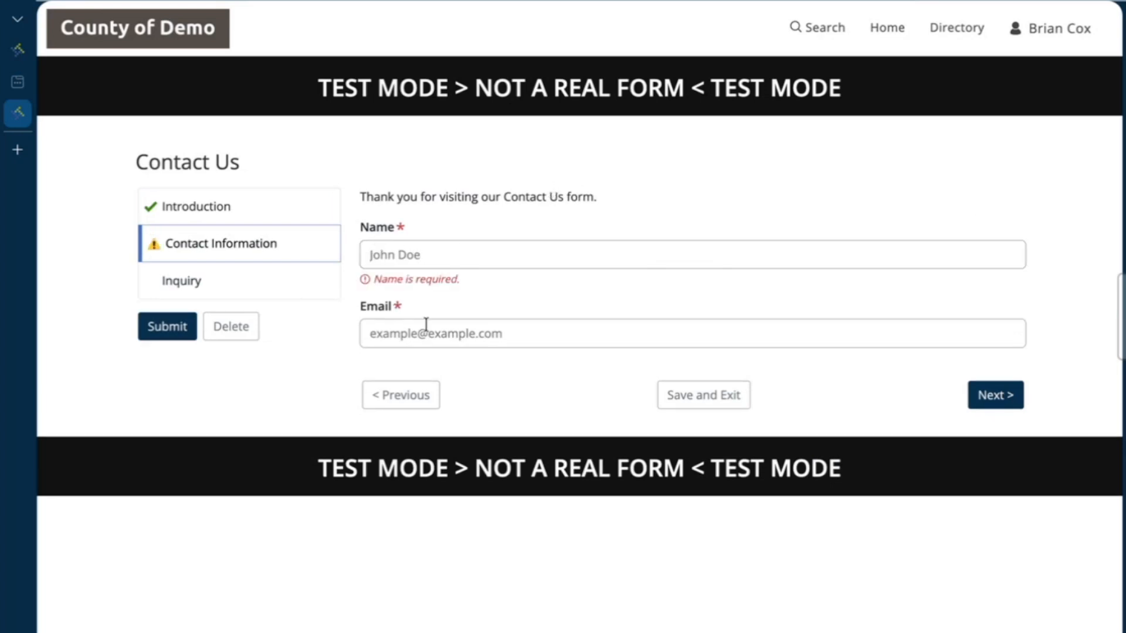
pyautogui.click(491, 328)
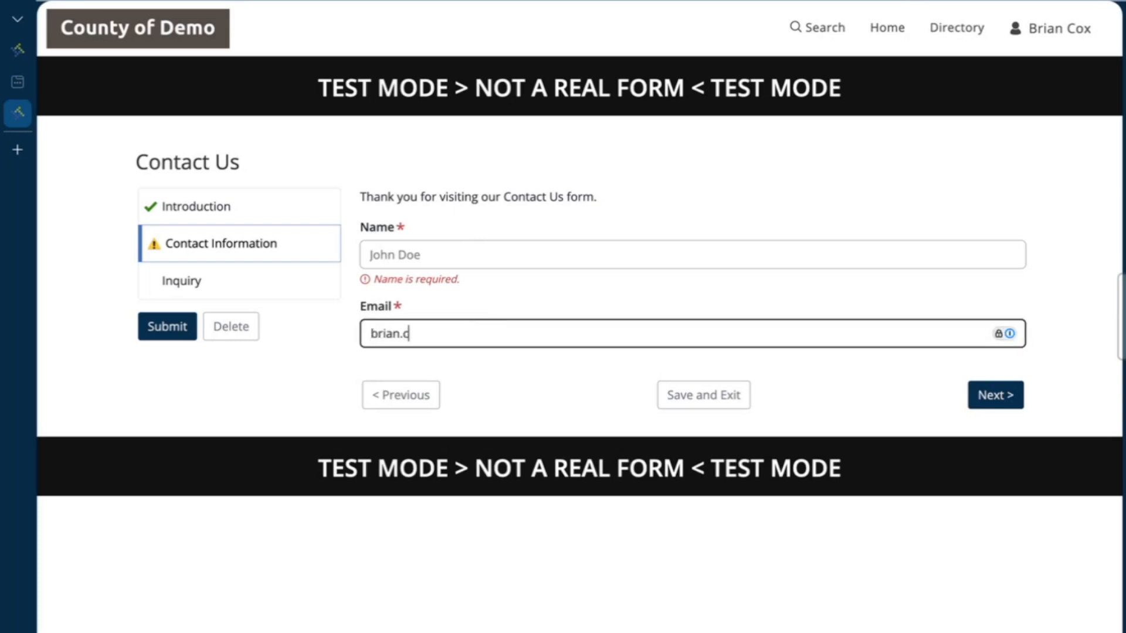
pyautogui.click(546, 397)
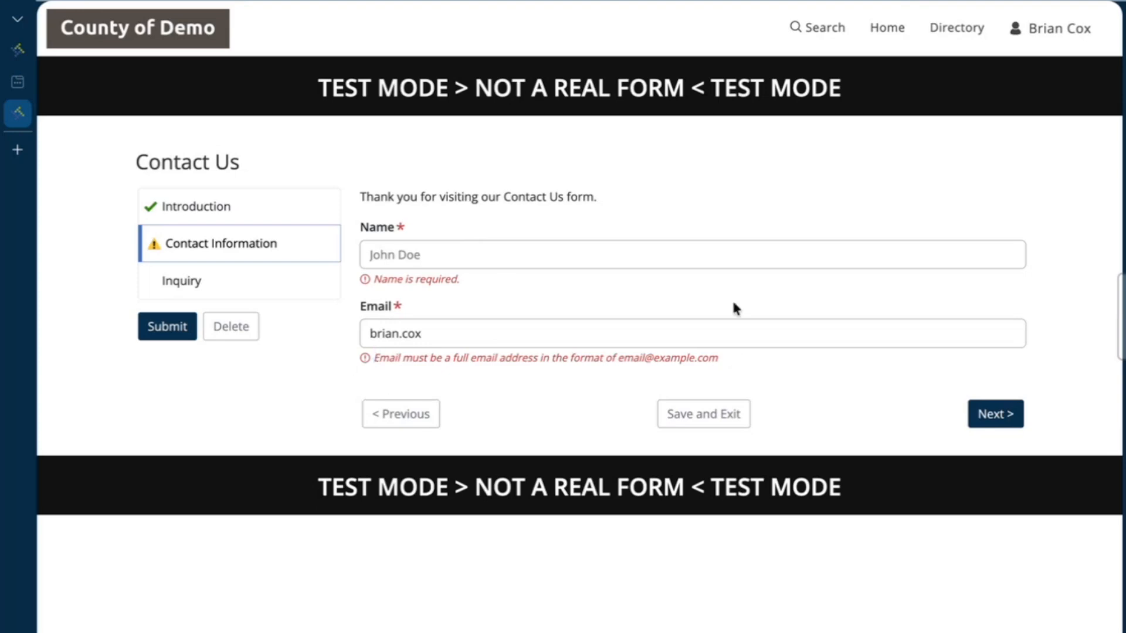
# On the Inquiry step, choose Other to reveal the Please Specify Other field
pyautogui.click(299, 287)
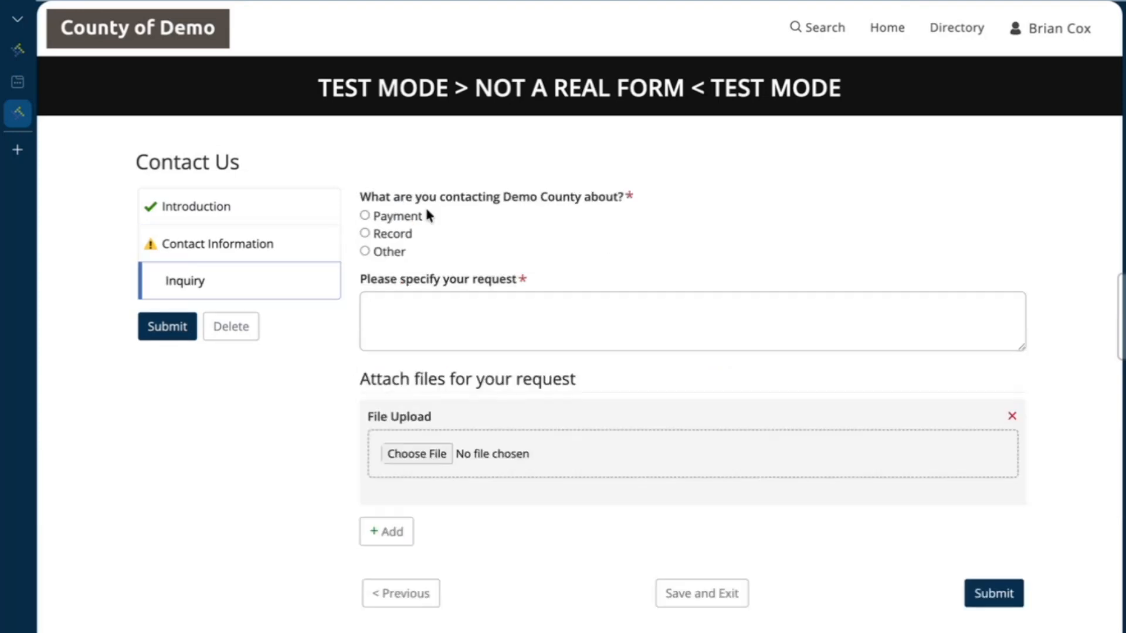
pyautogui.click(365, 251)
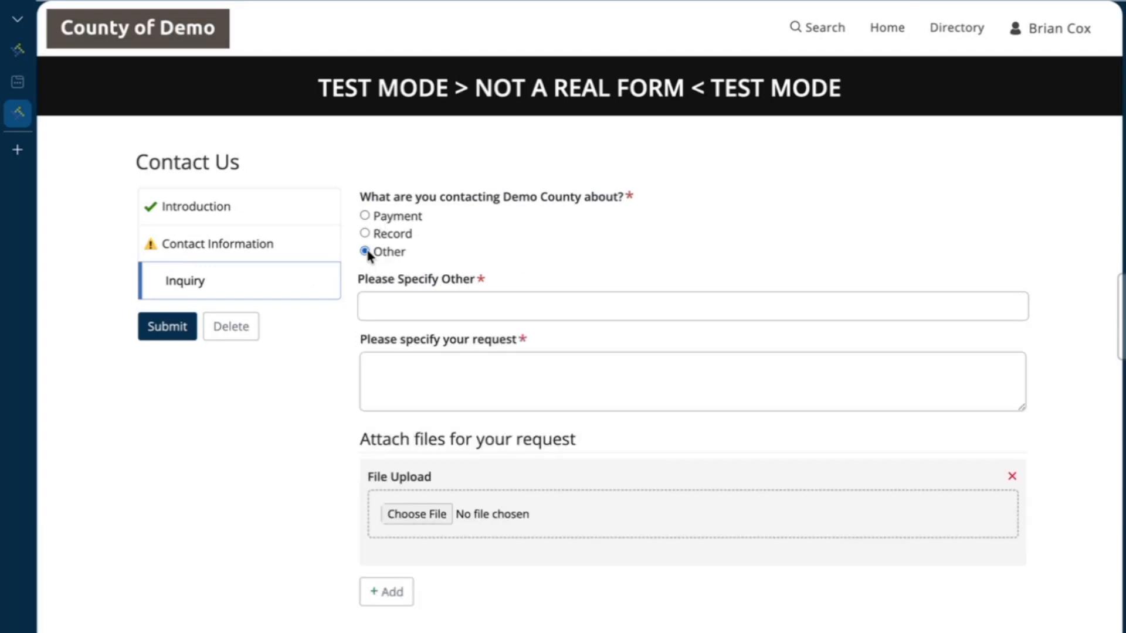
pyautogui.moveTo(458, 281); pyautogui.dragTo(359, 287)
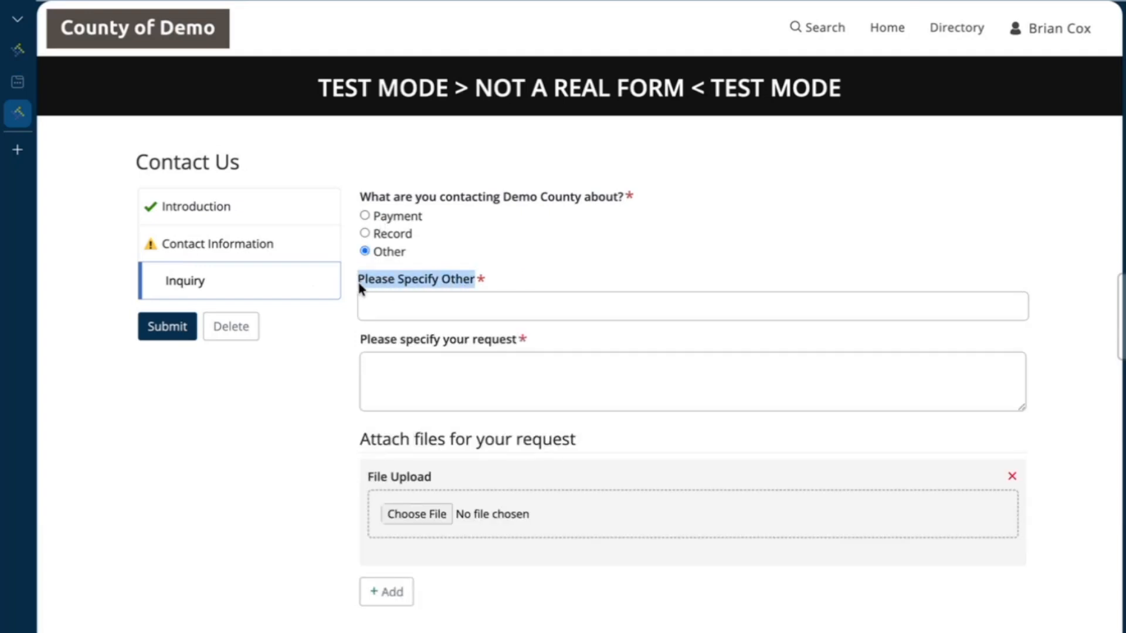
pyautogui.click(354, 279)
# Add upload slots until five file uploads show, then return to the form builder
pyautogui.scroll(-2, 354, 279)
pyautogui.click(408, 509)
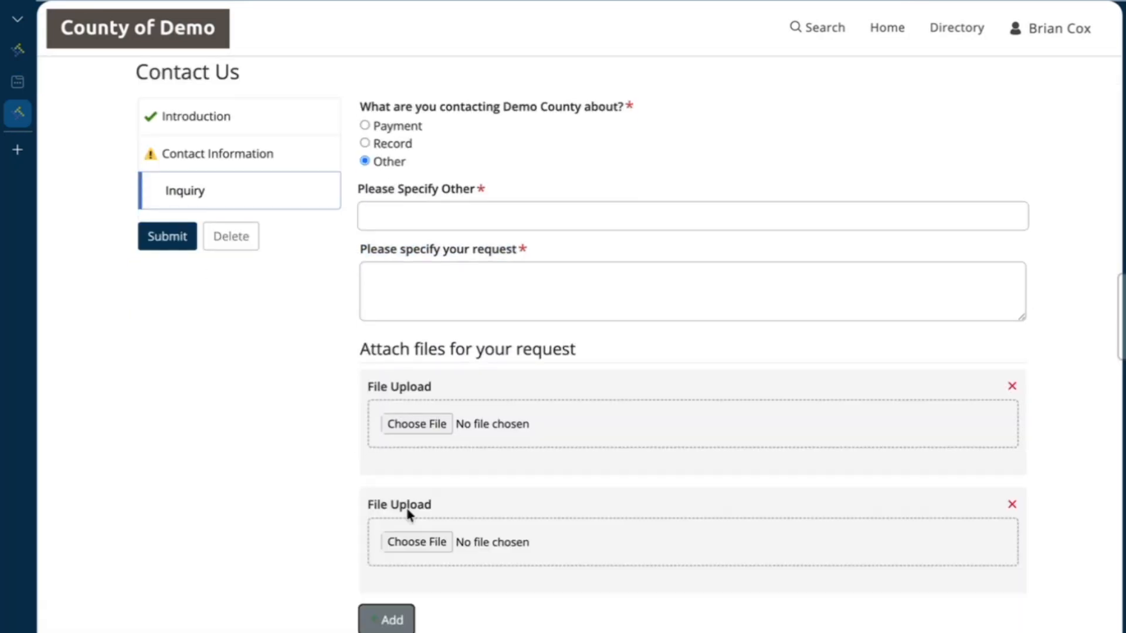
pyautogui.scroll(-2, 550, 495)
pyautogui.click(381, 531)
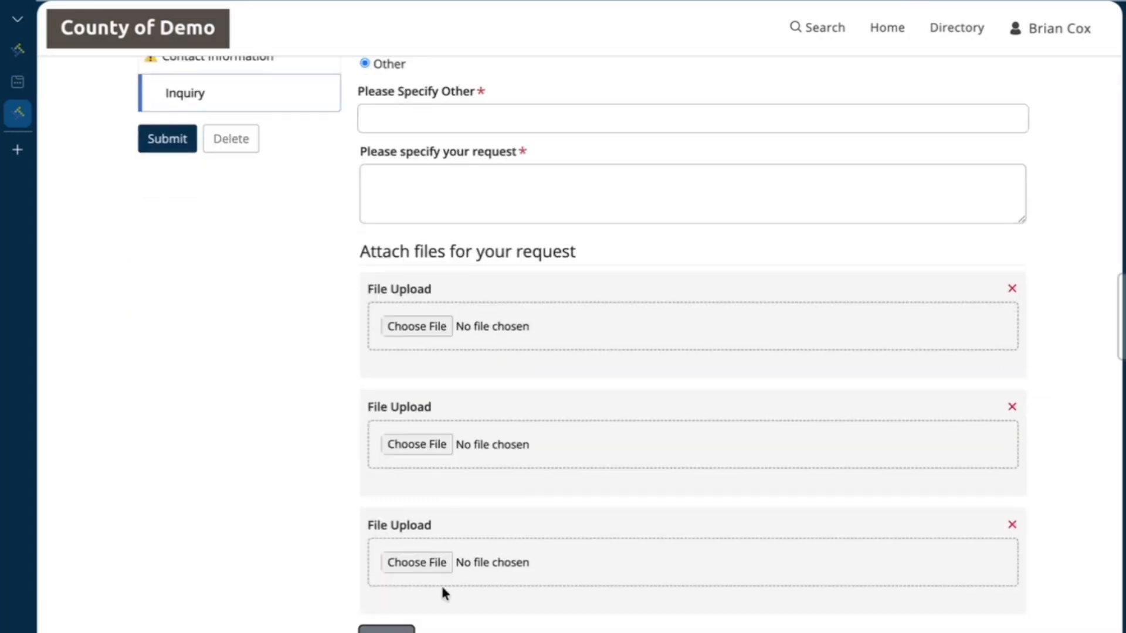
pyautogui.scroll(-1, 435, 584)
pyautogui.click(397, 598)
pyautogui.scroll(-2, 531, 536)
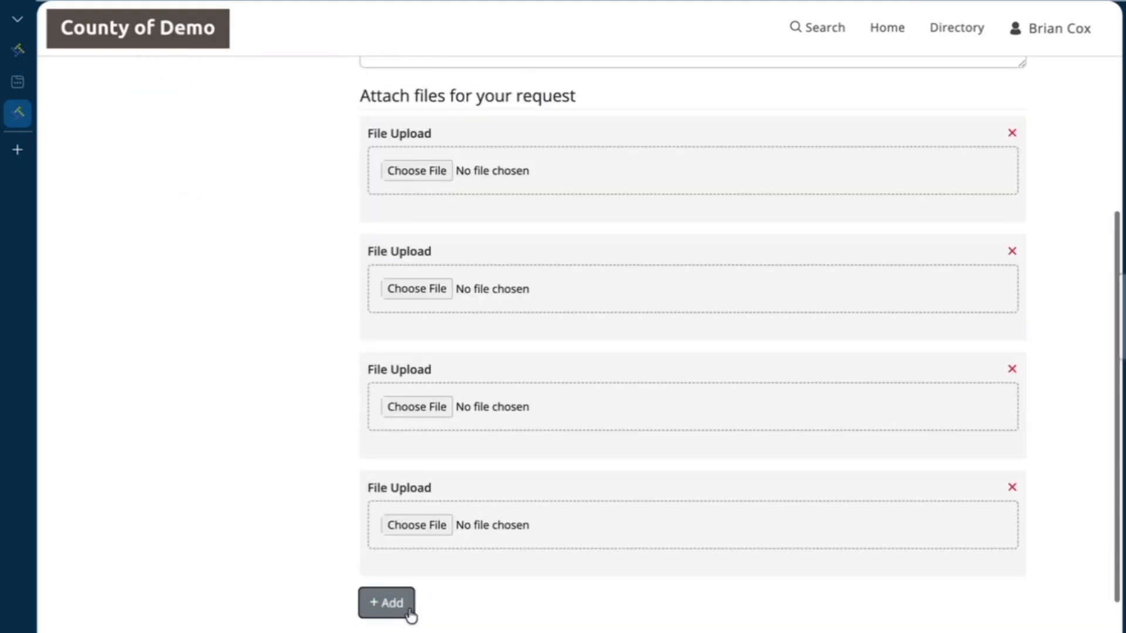
pyautogui.click(409, 611)
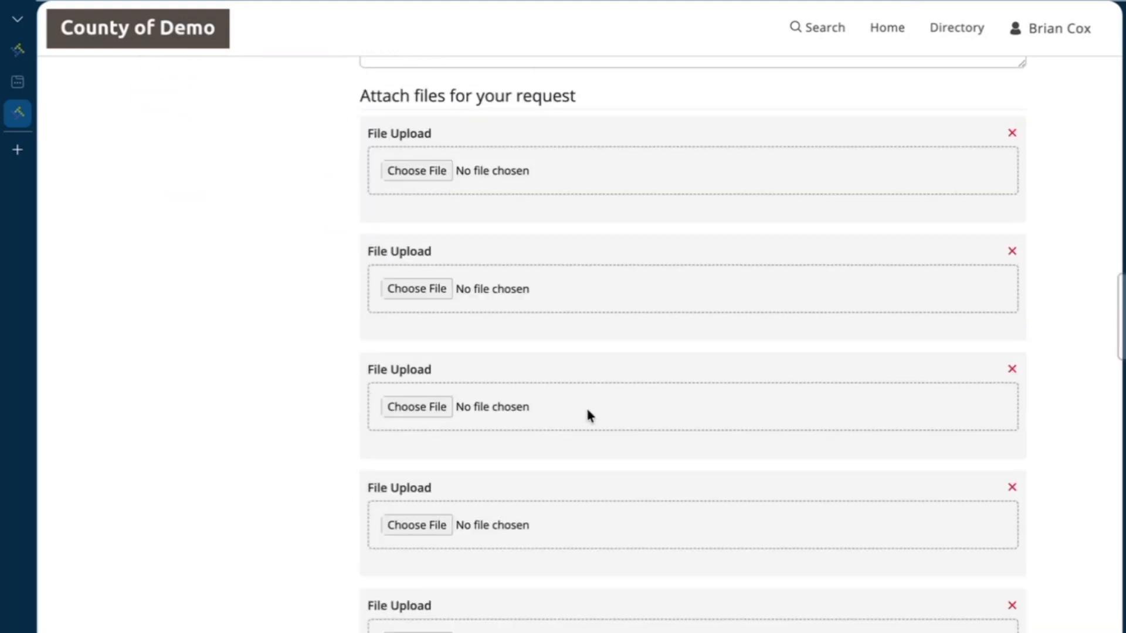
pyautogui.scroll(6, 589, 415)
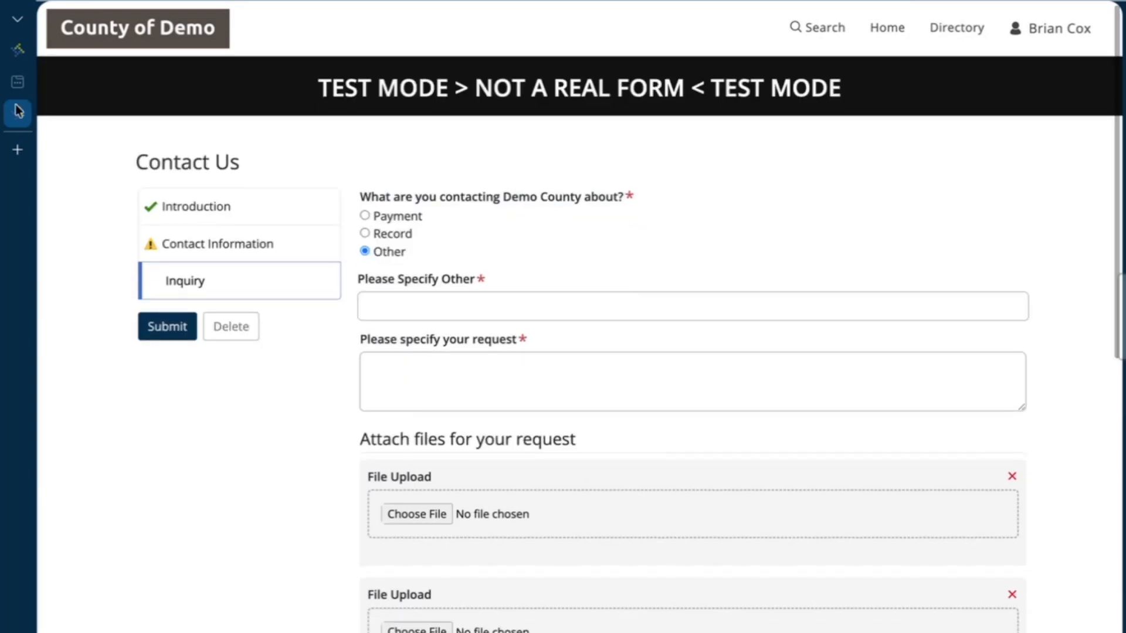
pyautogui.click(23, 52)
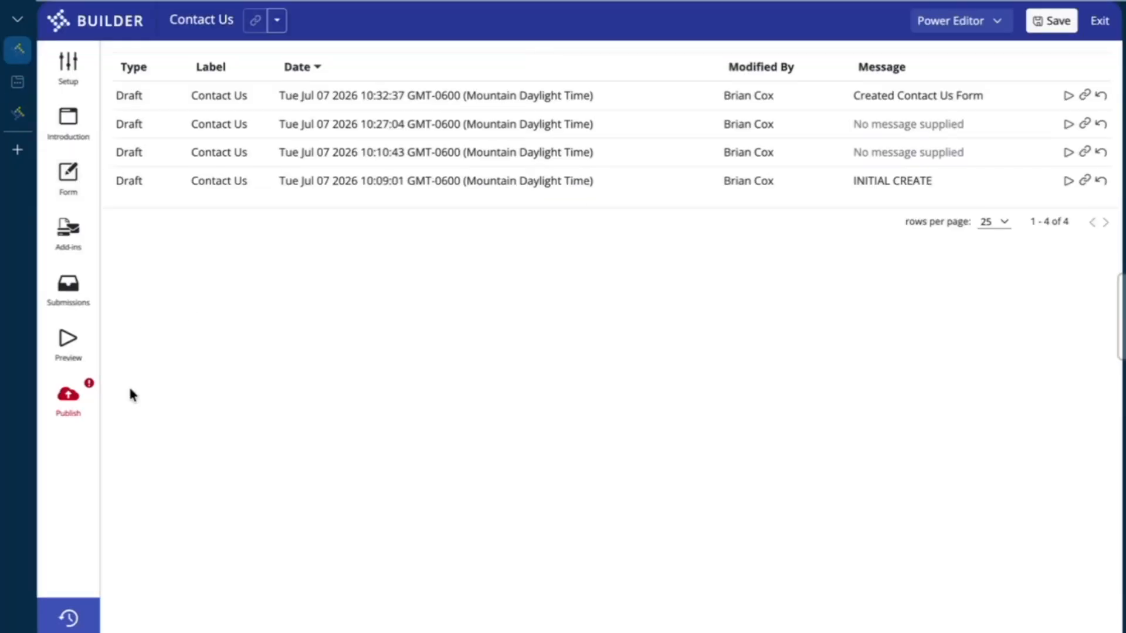
# Open the Contact Us publishing settings and review the never-published status message
pyautogui.click(82, 185)
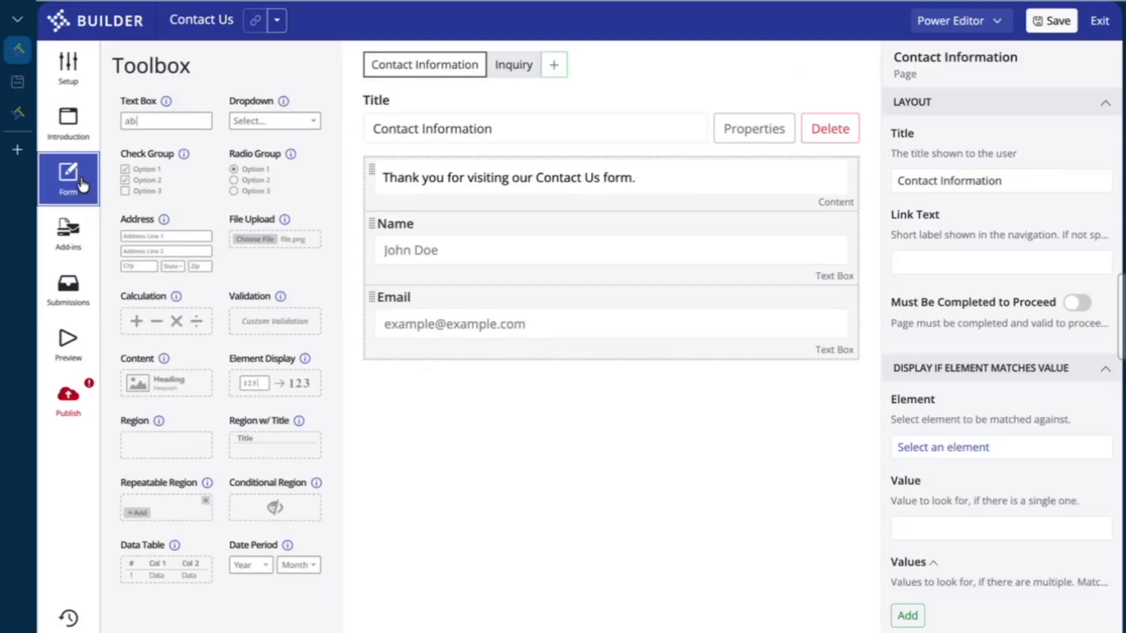
pyautogui.click(79, 427)
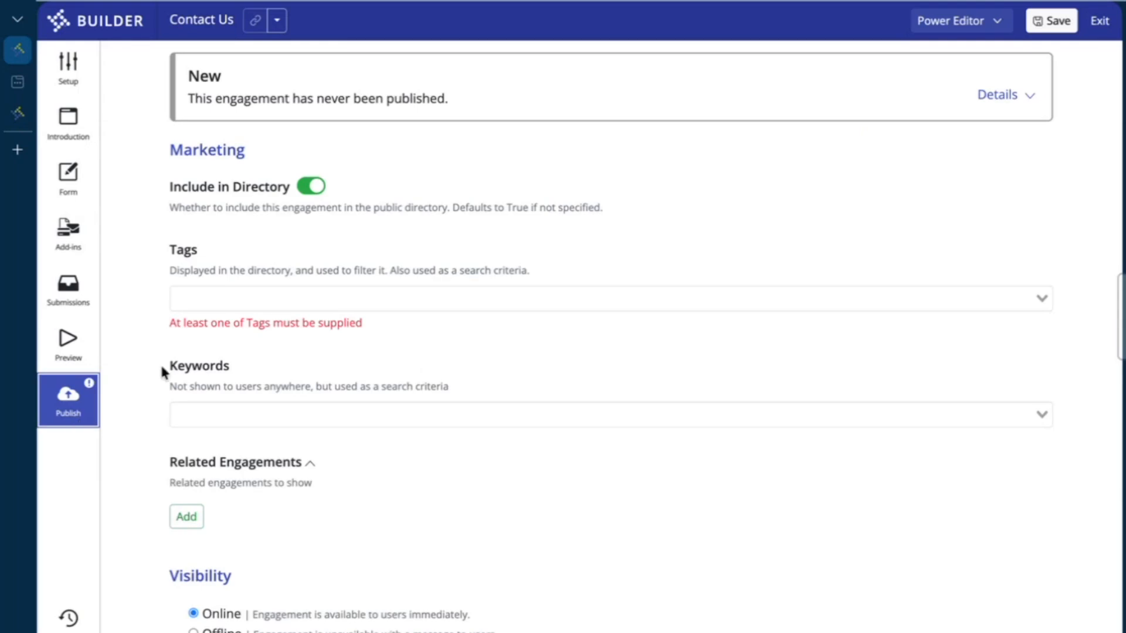
pyautogui.moveTo(188, 101); pyautogui.dragTo(467, 104)
pyautogui.click(468, 104)
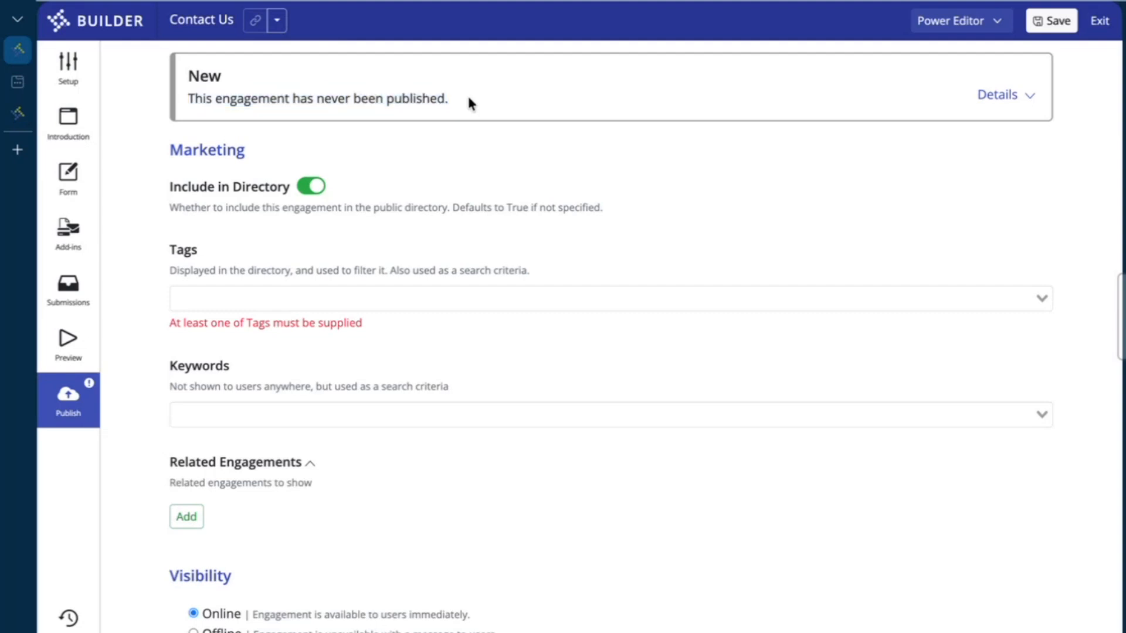
pyautogui.moveTo(469, 103); pyautogui.dragTo(186, 102)
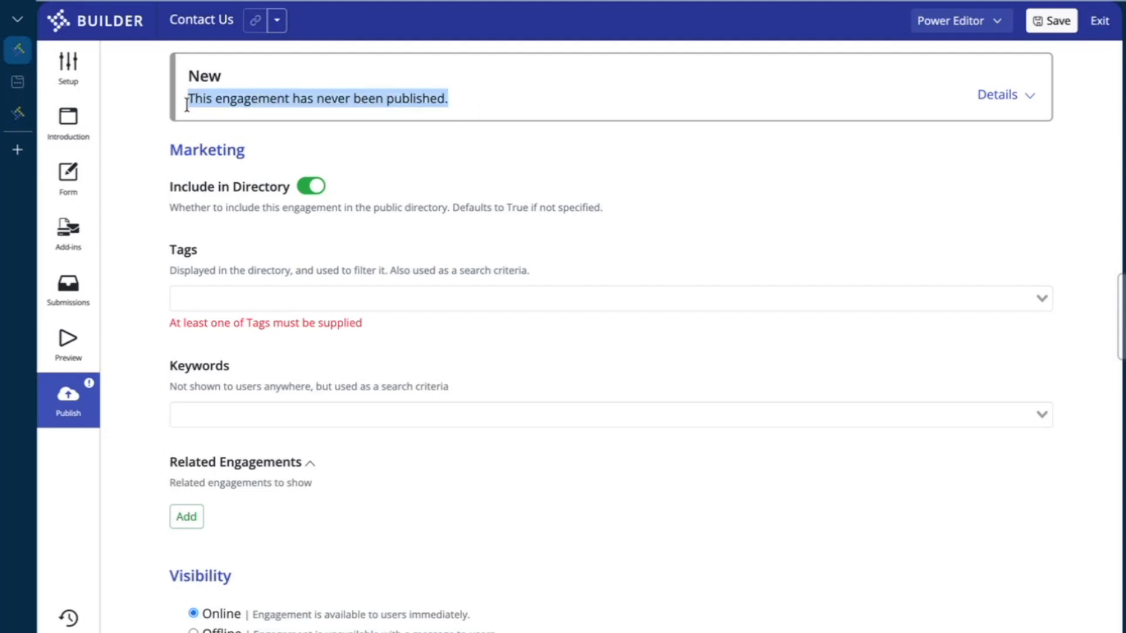
pyautogui.click(187, 105)
# Expand the last-saved details and Changes table, then scroll down to Marketing
pyautogui.click(999, 97)
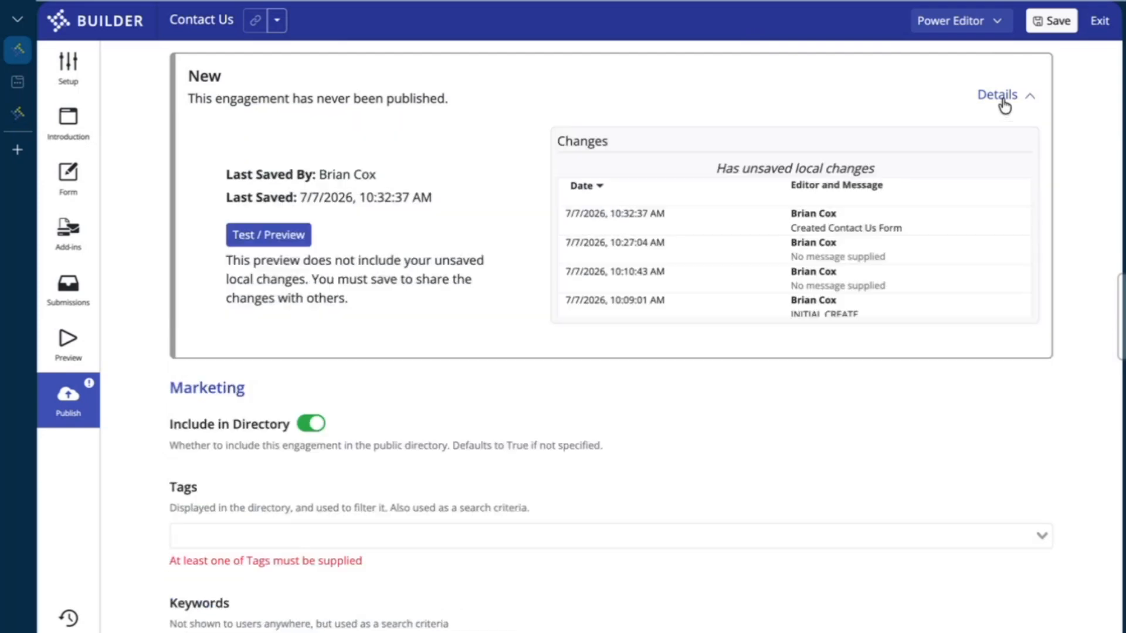
pyautogui.scroll(-1, 903, 220)
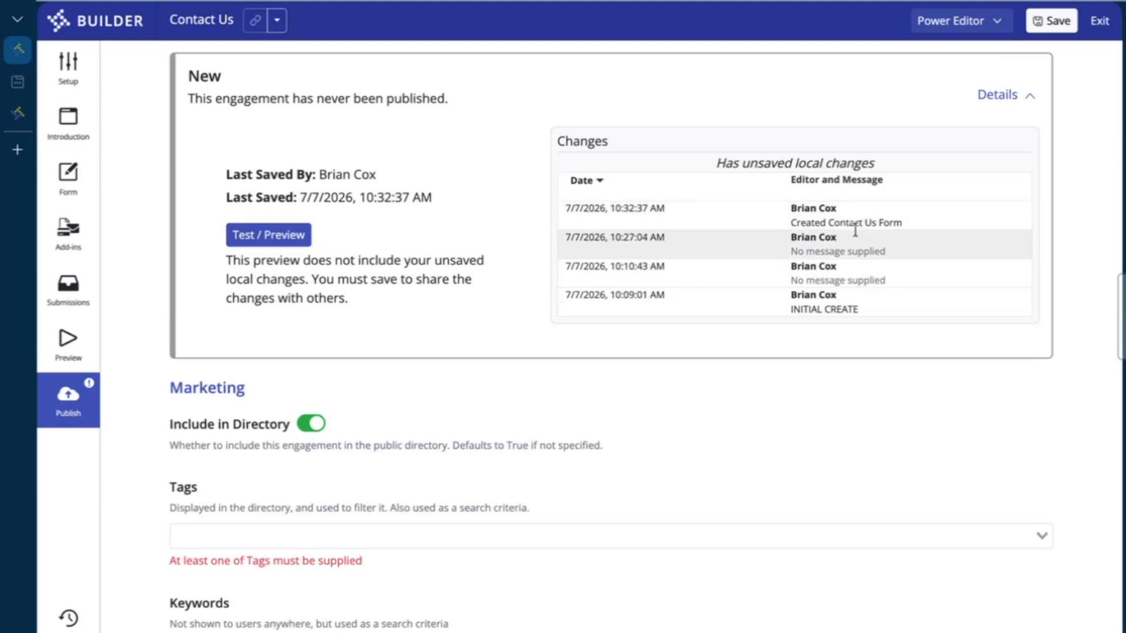
pyautogui.scroll(-4, 658, 403)
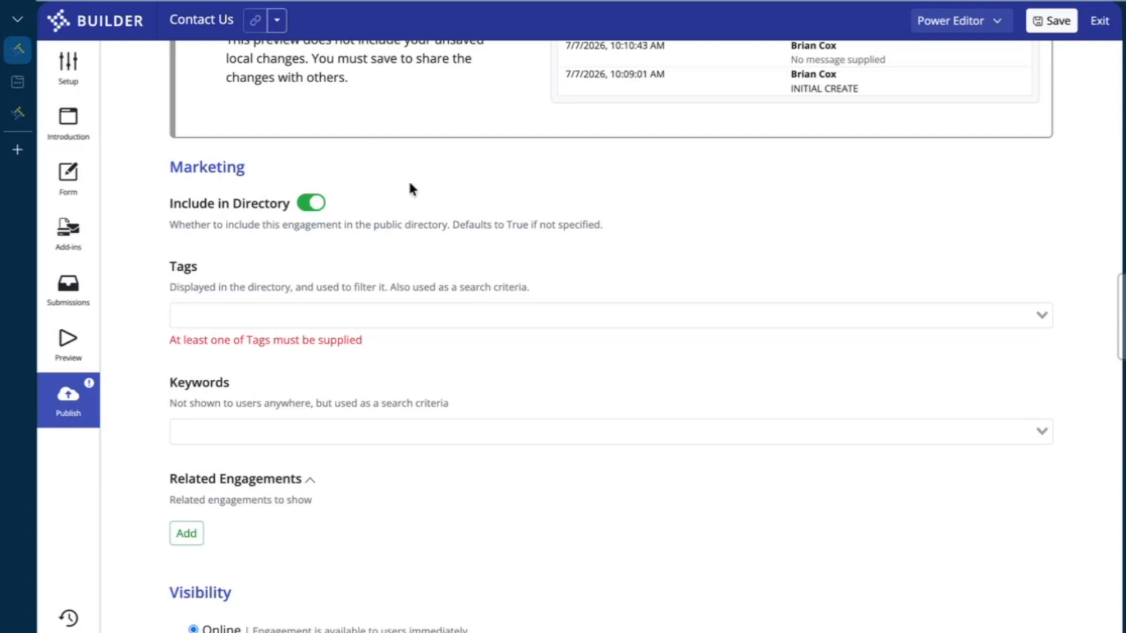
# Tag the engagement 'Contact' and scroll down to the Visibility section and Publish button
pyautogui.click(275, 318)
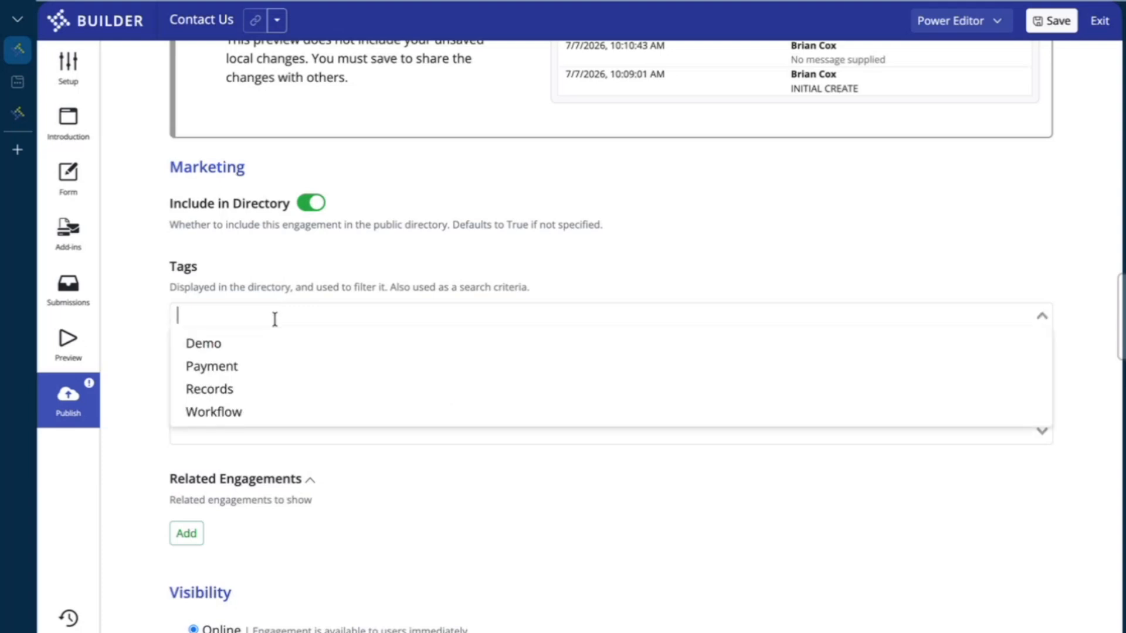
pyautogui.click(260, 248)
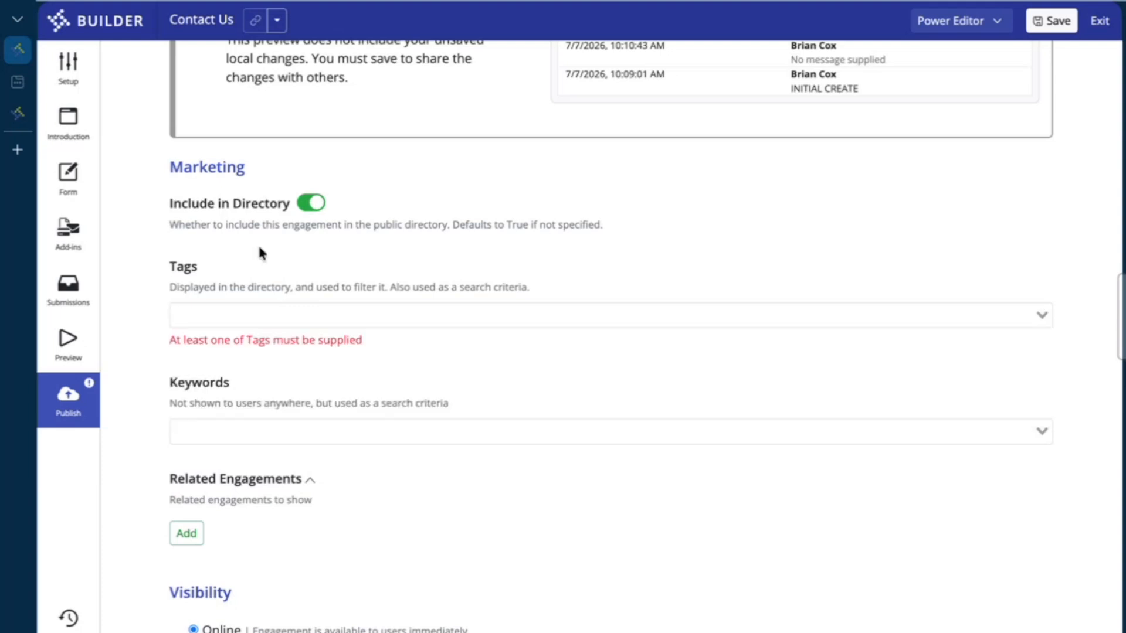
pyautogui.click(260, 314)
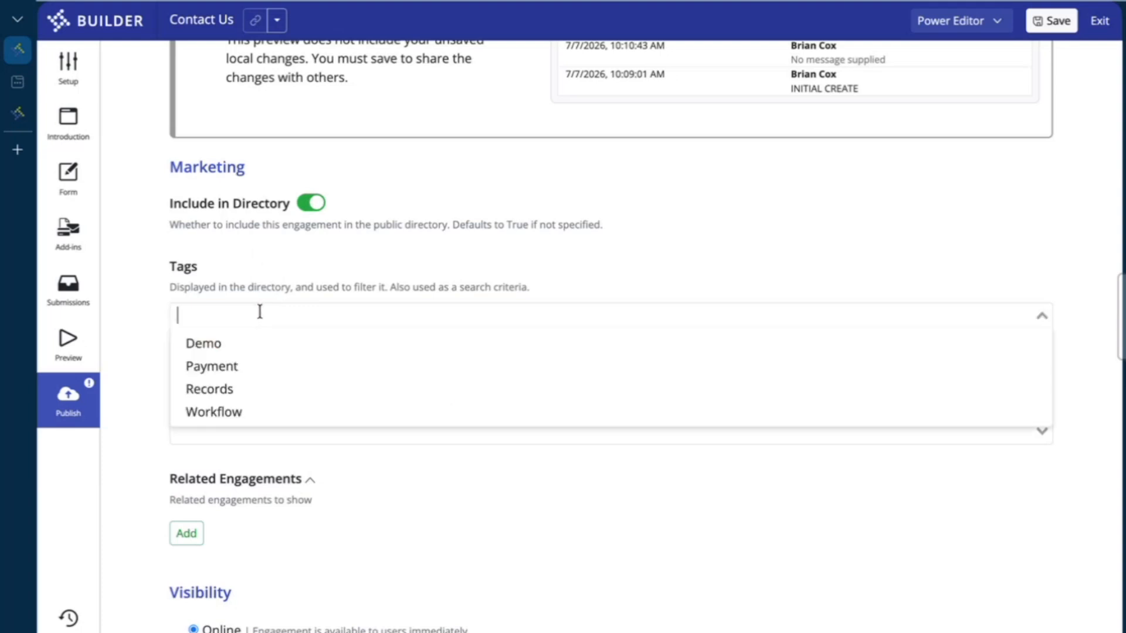
pyautogui.write('Contact')
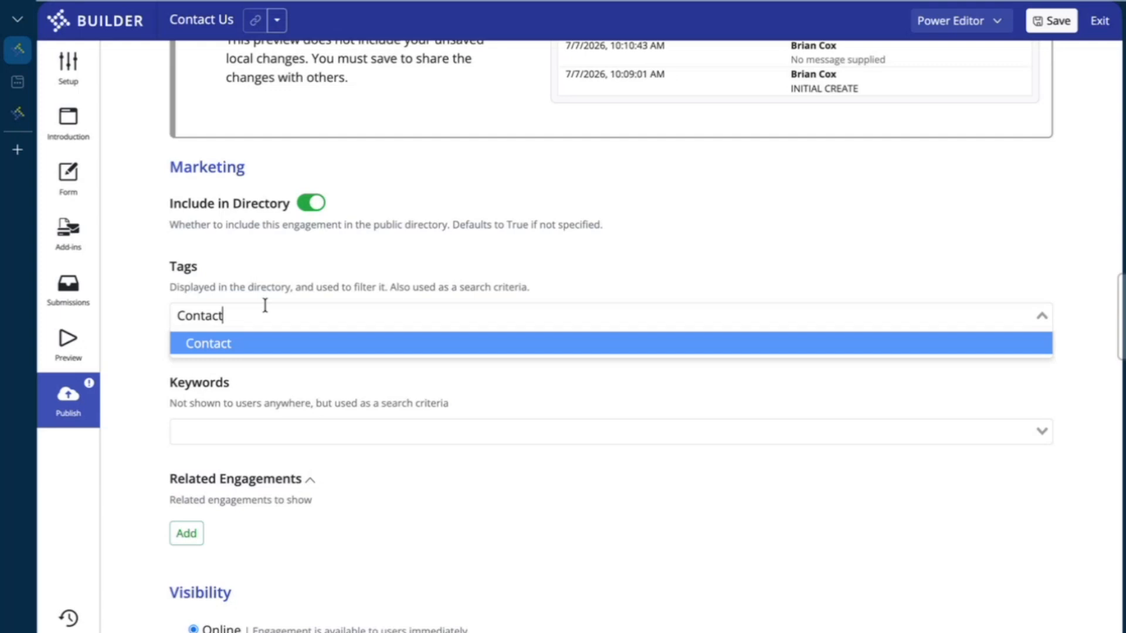
pyautogui.click(224, 352)
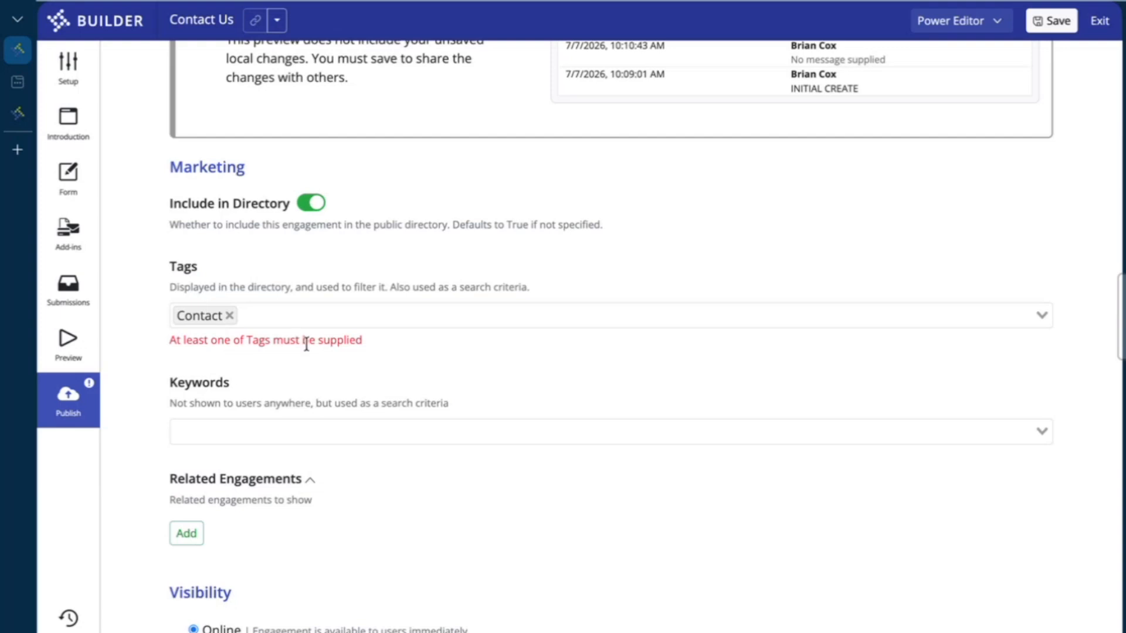
pyautogui.scroll(-1, 306, 345)
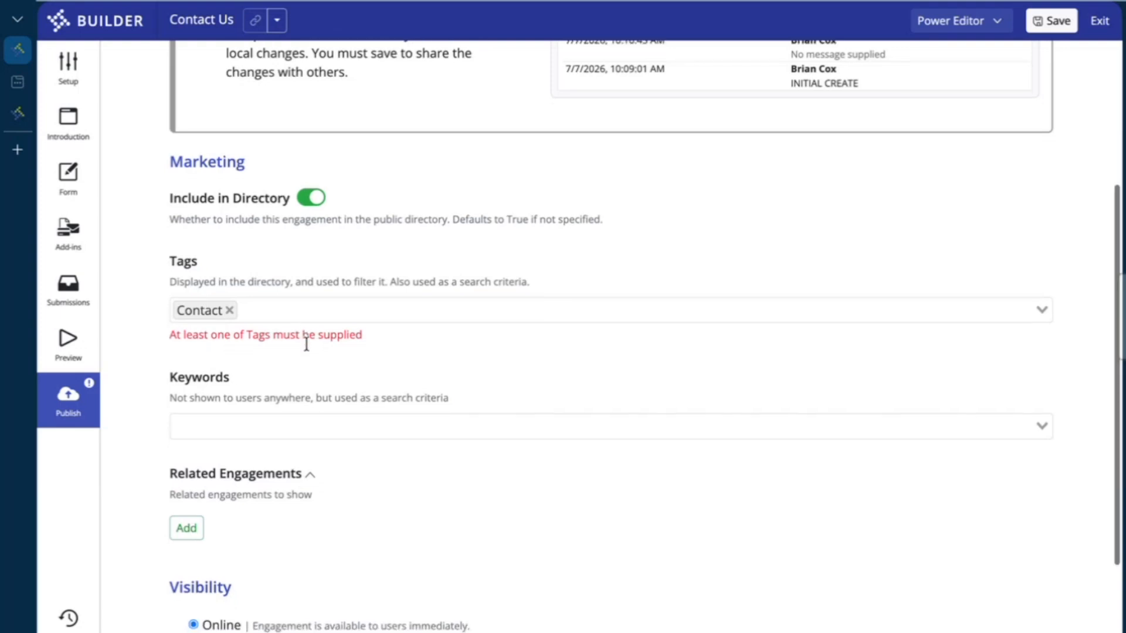
pyautogui.scroll(-2, 306, 345)
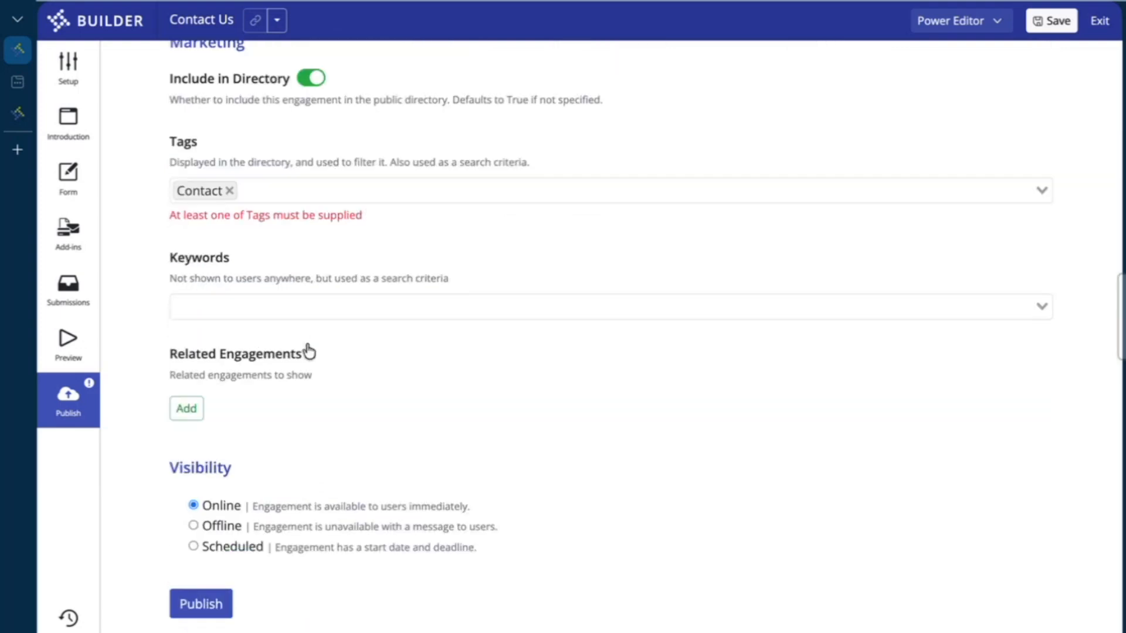
pyautogui.scroll(-1, 308, 351)
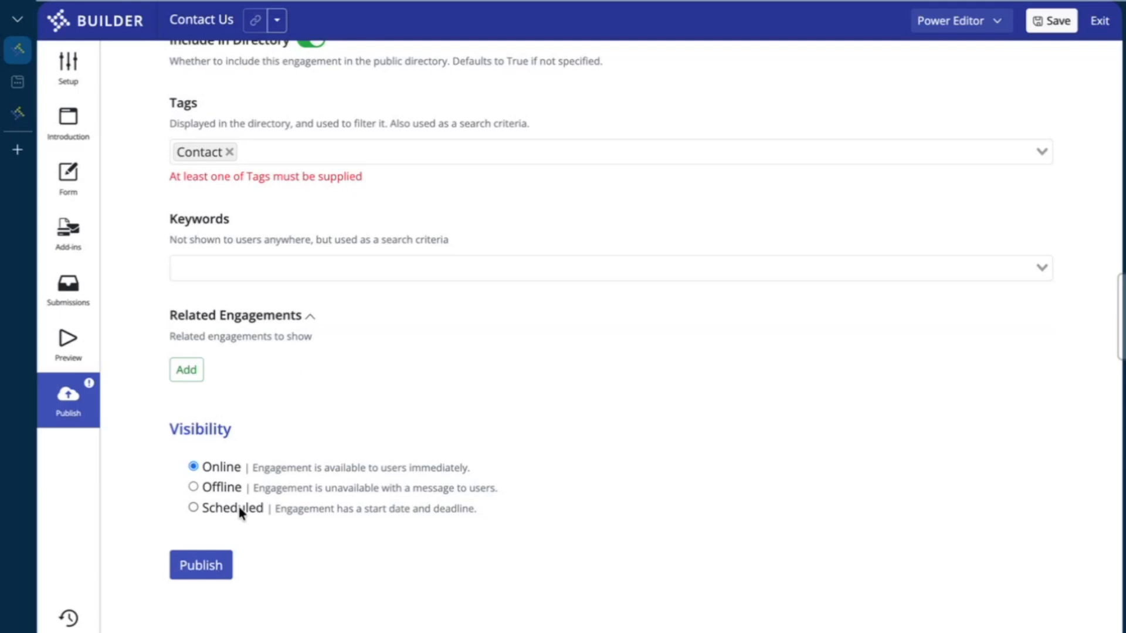
# Publish Contact Us, confirm with Ok, and copy its Public URL from the link dropdown
pyautogui.click(222, 568)
pyautogui.click(715, 478)
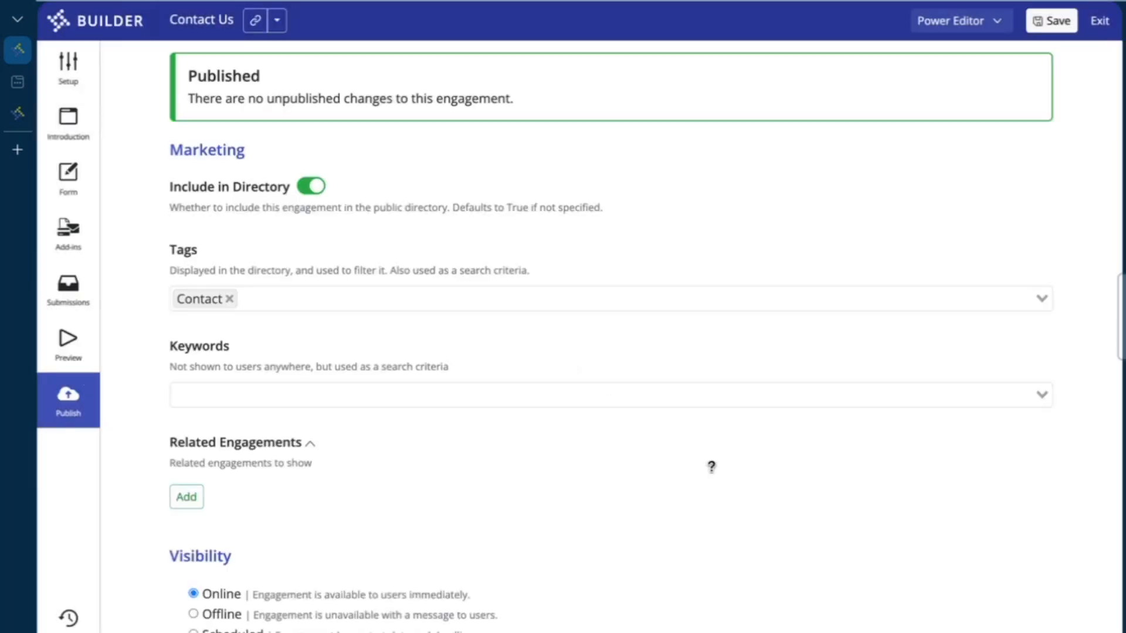
pyautogui.click(277, 21)
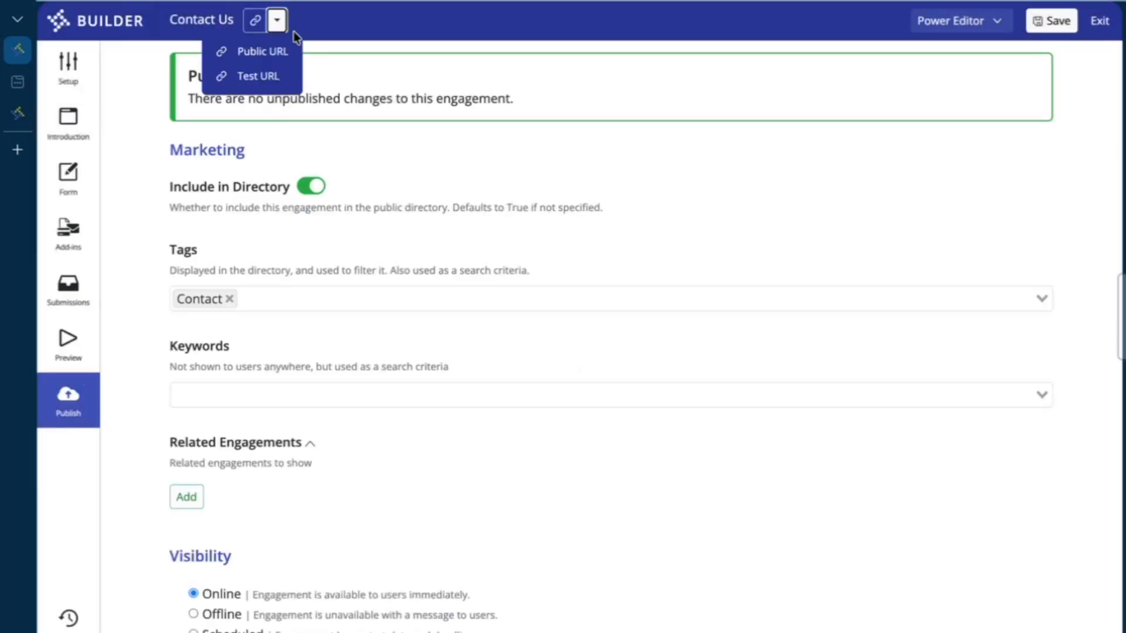
pyautogui.click(270, 59)
# Load the Contact Us form's public URL in a new tab, then go back to Builder
pyautogui.click(17, 151)
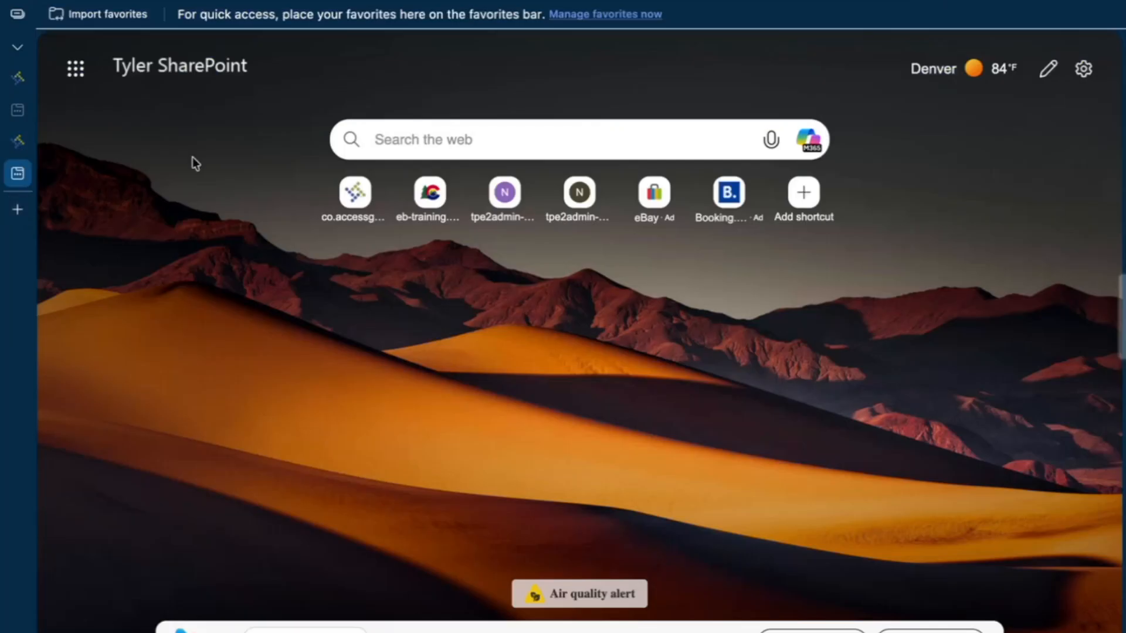
pyautogui.hotkey('ctrl', 'v')
pyautogui.press('Return')
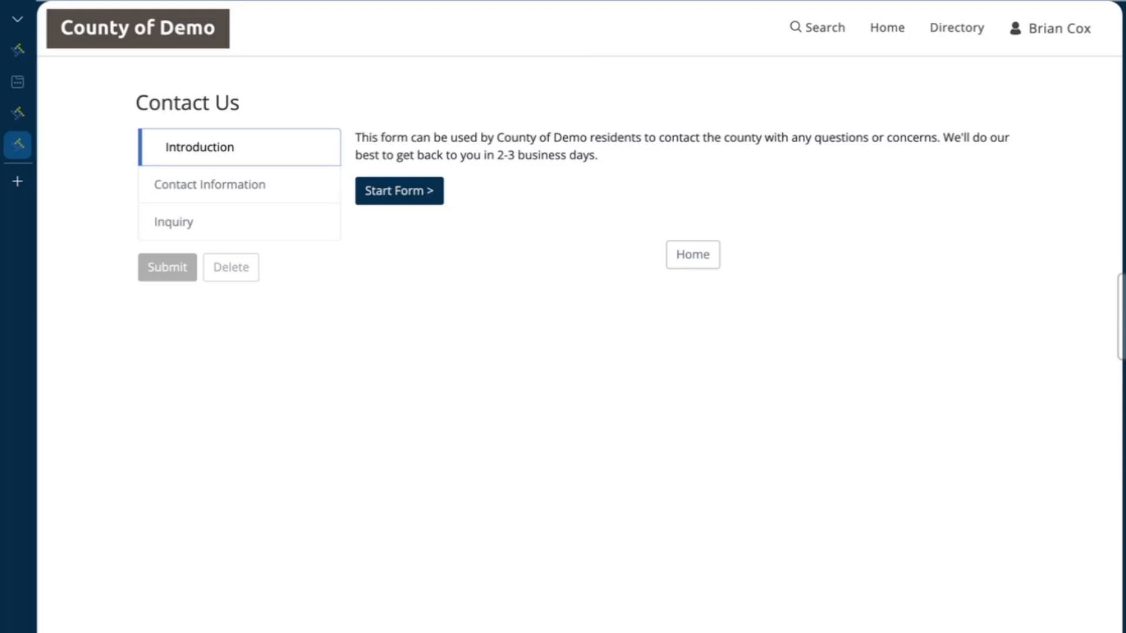
pyautogui.click(18, 115)
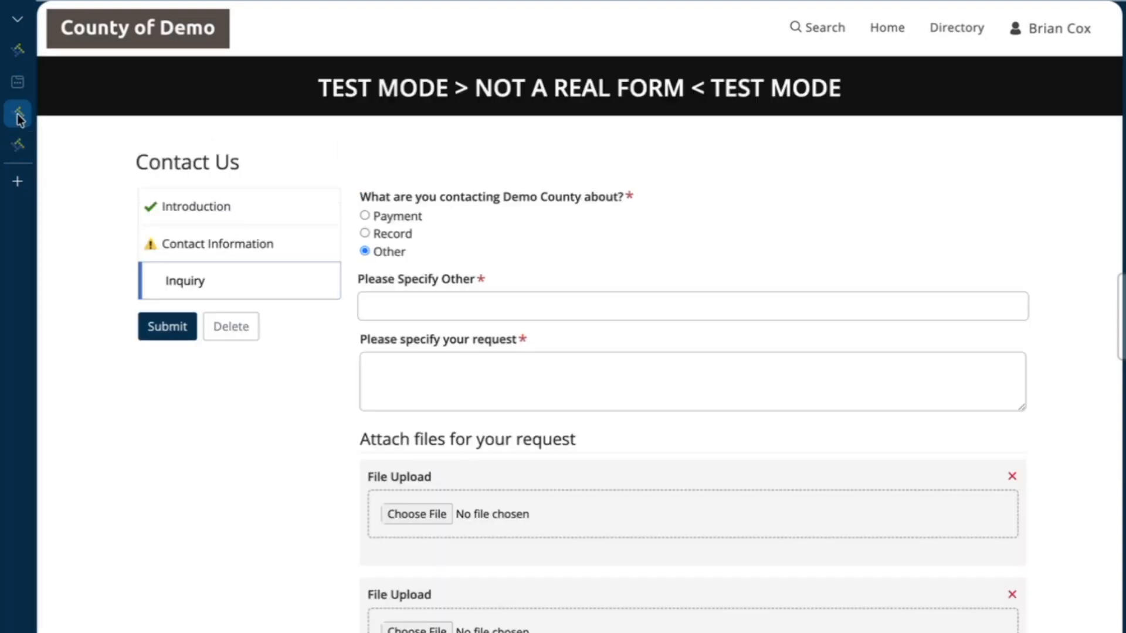
pyautogui.click(26, 86)
# Show the Contact Us Add-ins page: no active add-ins, available add-ins listed
pyautogui.click(33, 59)
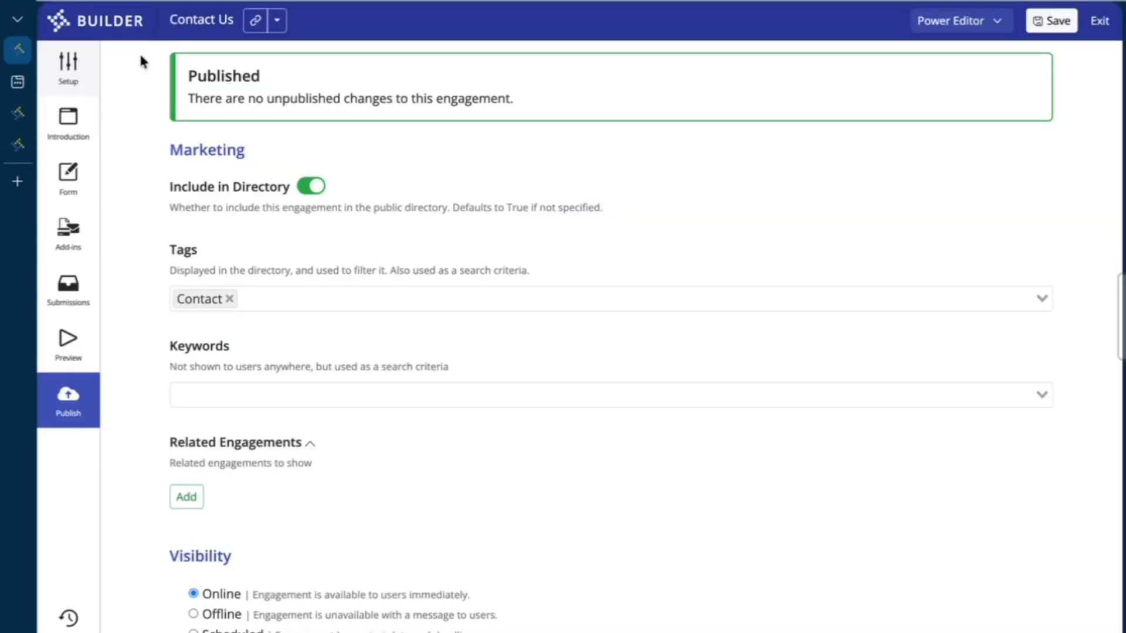
pyautogui.click(75, 238)
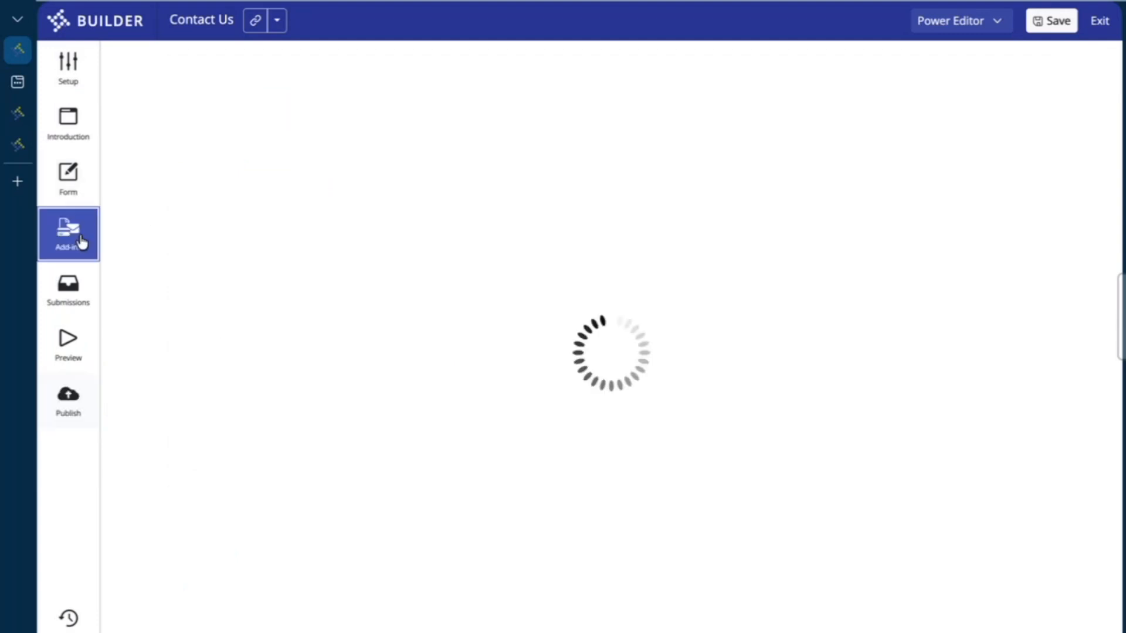
pyautogui.click(68, 66)
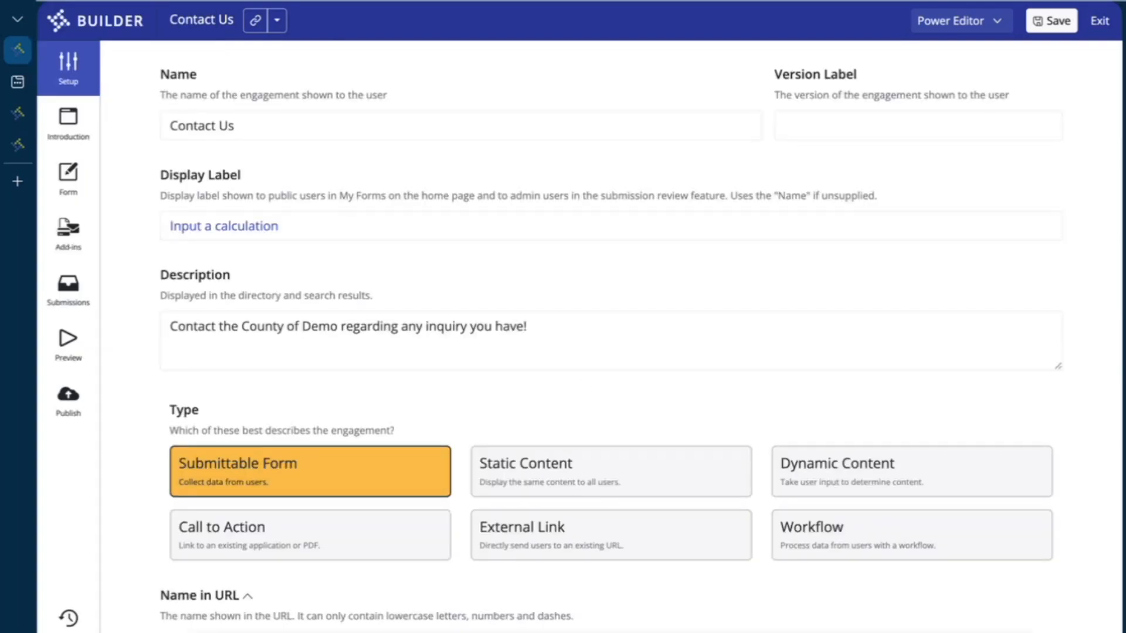
pyautogui.click(69, 237)
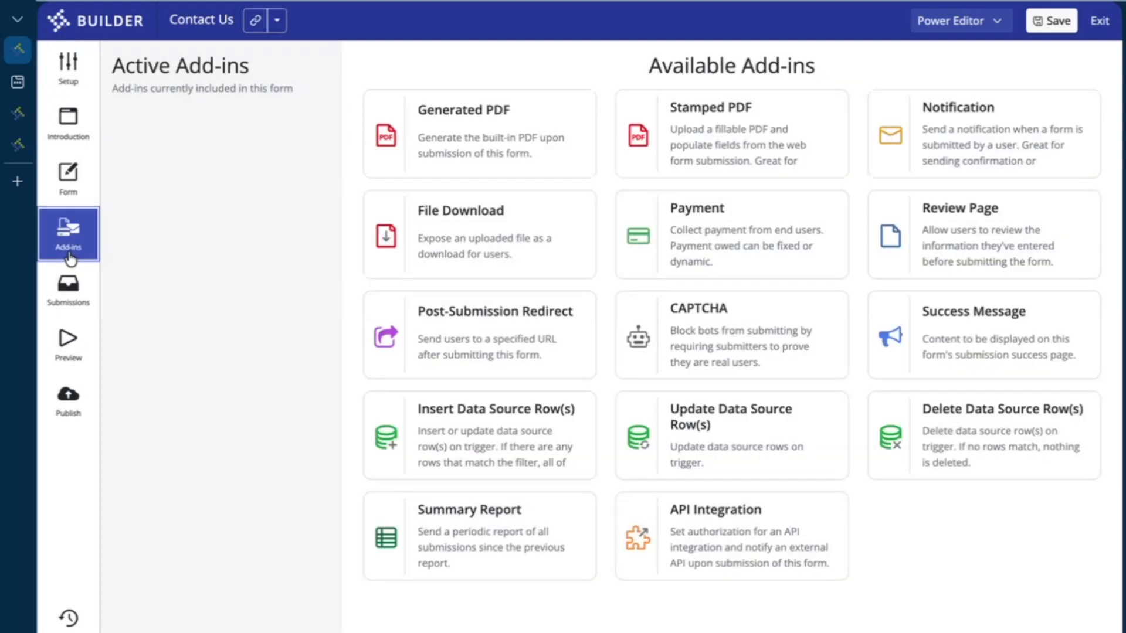
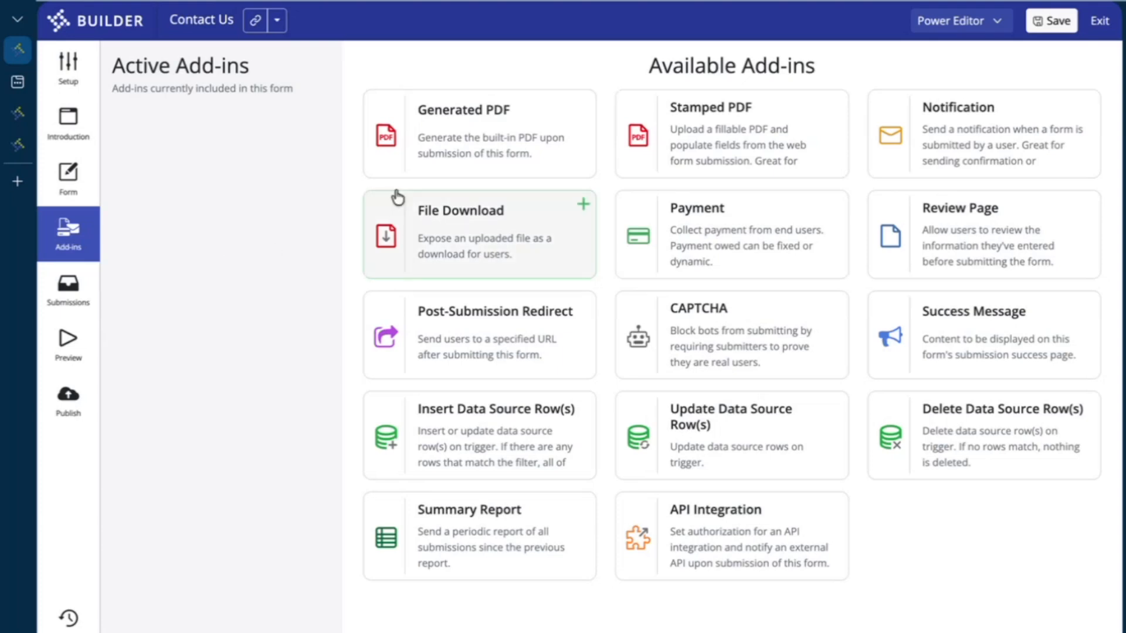
# Exit the Contact Us form editor to the Clerk and Recorder engagements list
pyautogui.click(1099, 20)
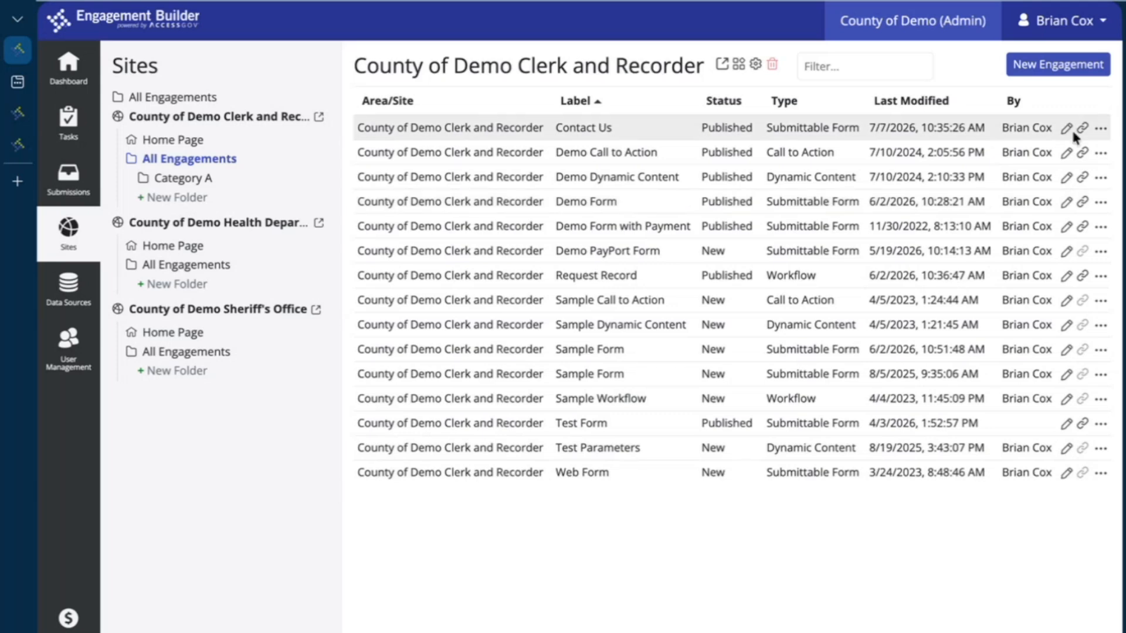
# Add a new version of the Contact Us form named 'Contact Us 2', then exit to the list
pyautogui.moveTo(562, 132)
pyautogui.mouseDown()
pyautogui.moveTo(635, 124)
pyautogui.moveTo(543, 132)
pyautogui.mouseUp()
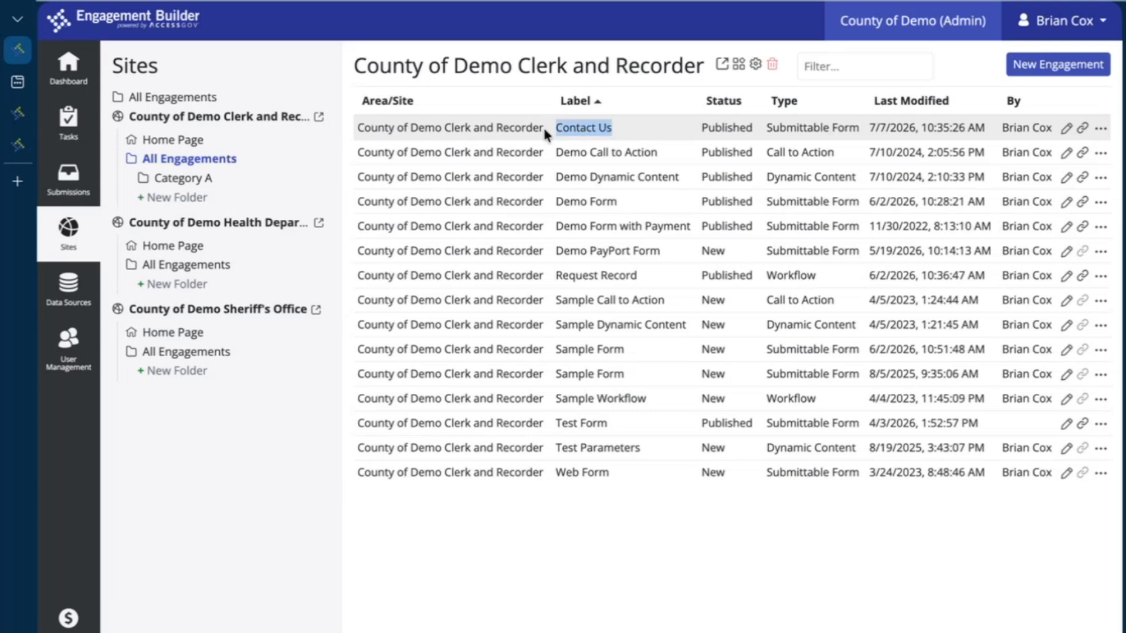
pyautogui.click(616, 127)
pyautogui.click(1102, 133)
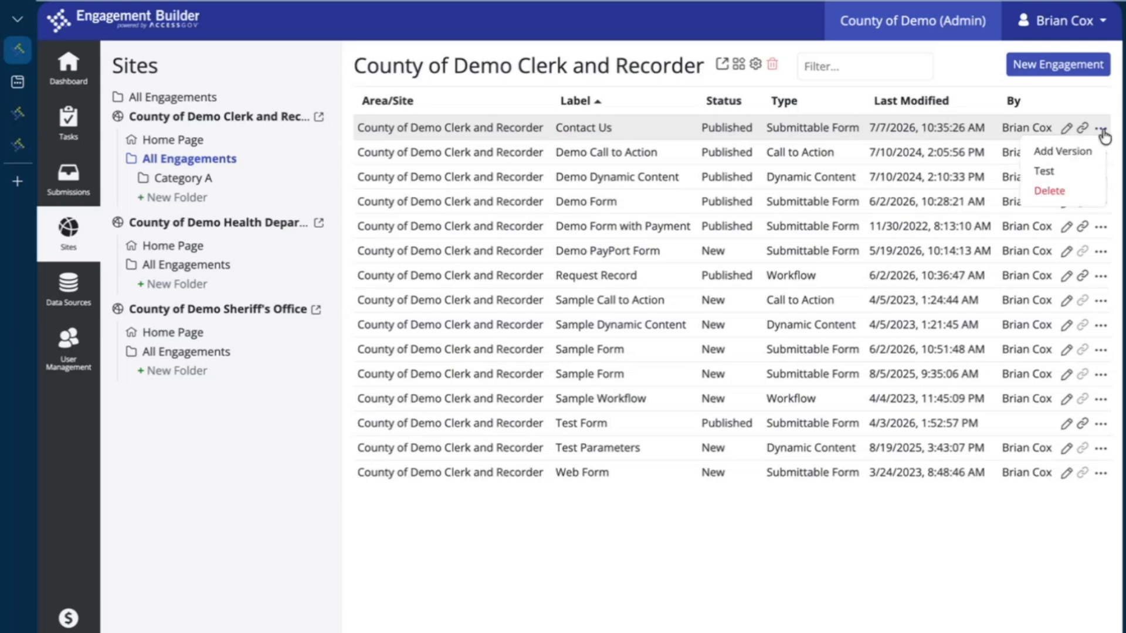
pyautogui.click(1082, 152)
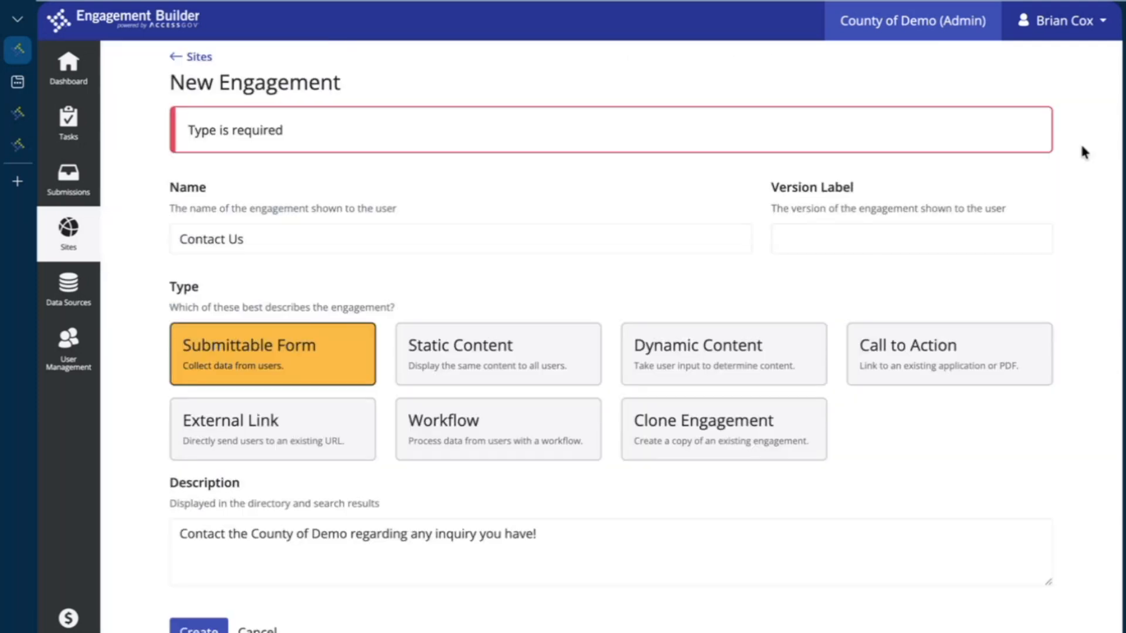
pyautogui.click(475, 245)
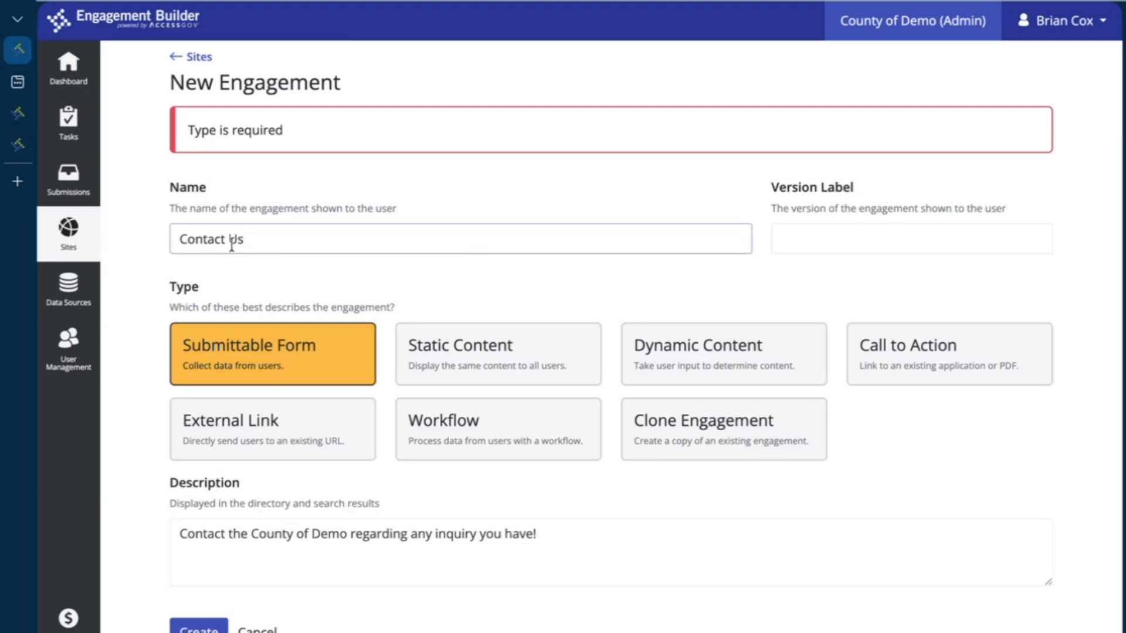
pyautogui.write('2')
pyautogui.click(296, 269)
pyautogui.click(198, 627)
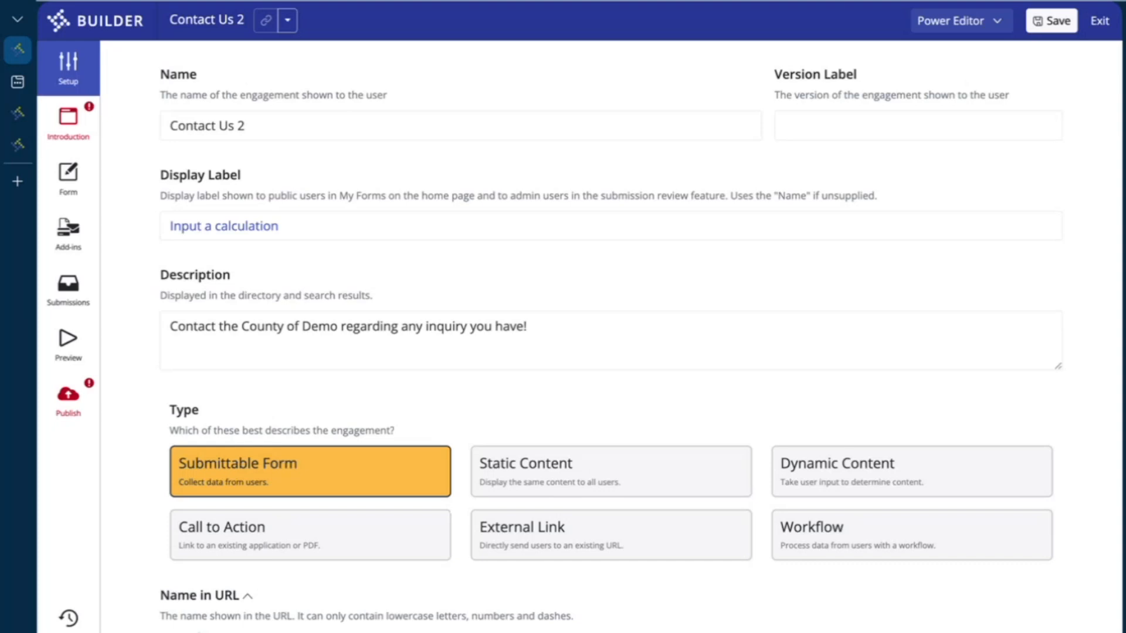
pyautogui.click(1100, 22)
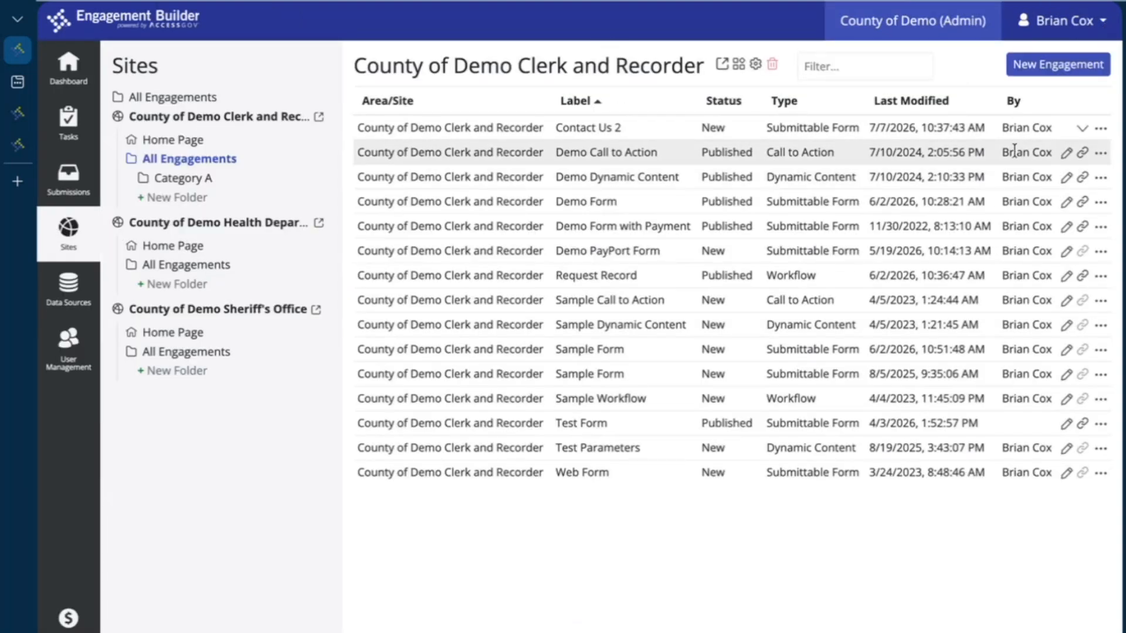
# Expand Contact Us versions, edit Contact Us 2, and add the tag Contact in publishing settings
pyautogui.click(1084, 131)
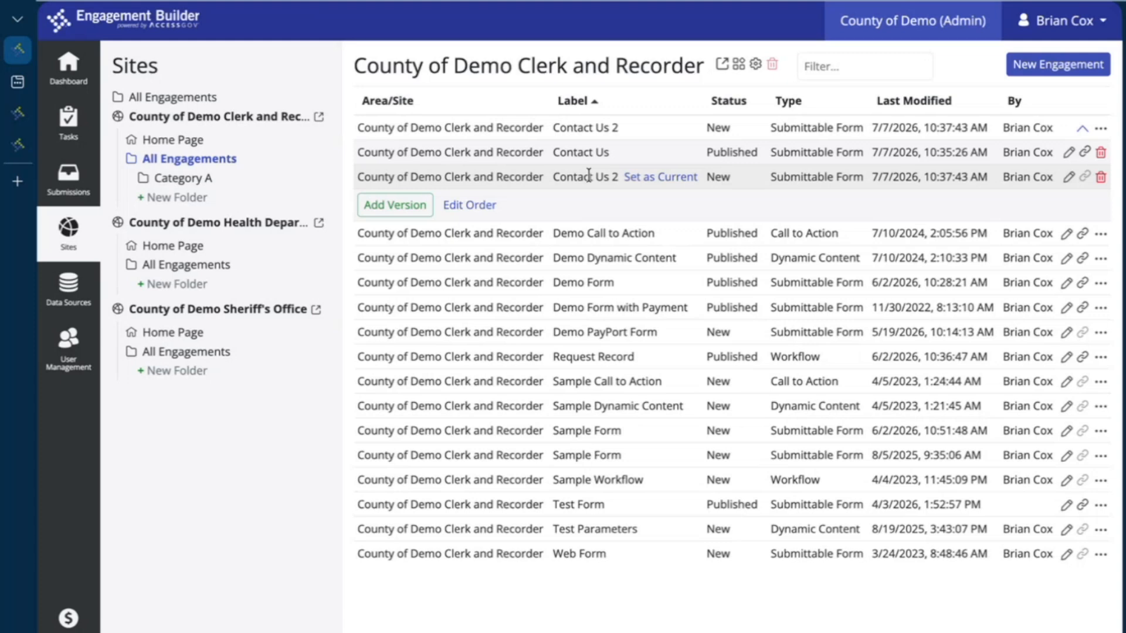
pyautogui.click(1069, 178)
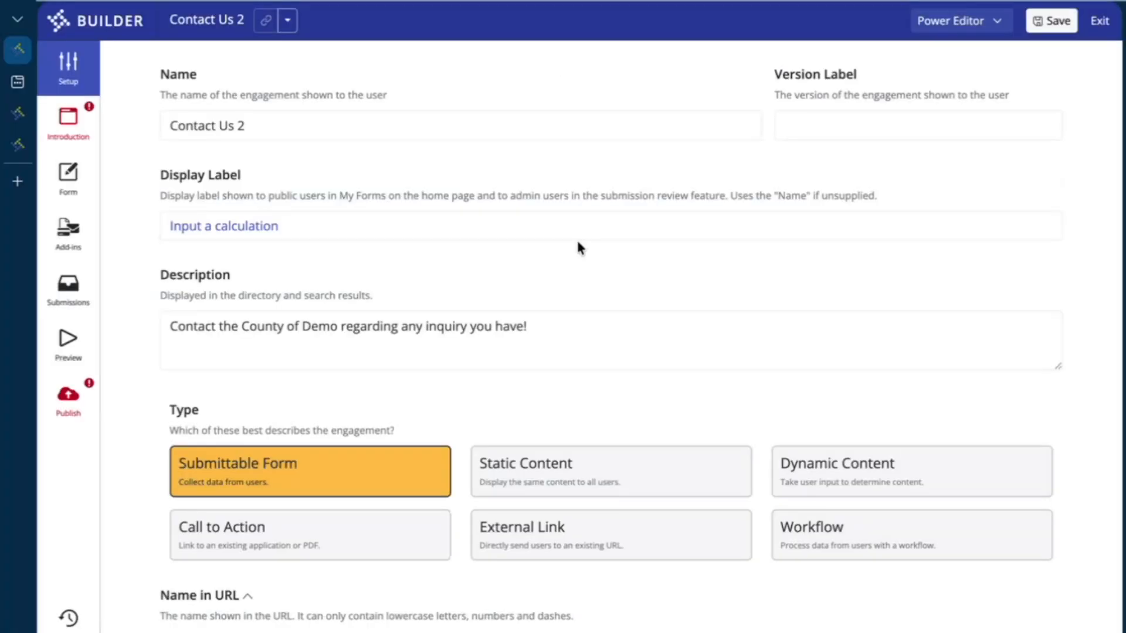
pyautogui.click(68, 128)
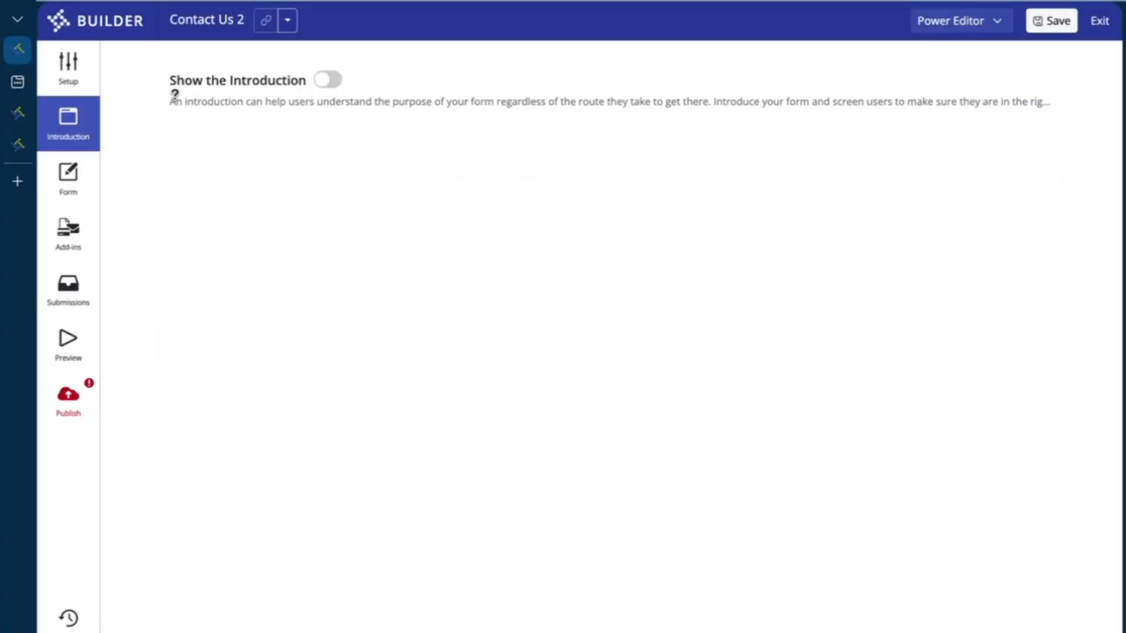
pyautogui.click(83, 408)
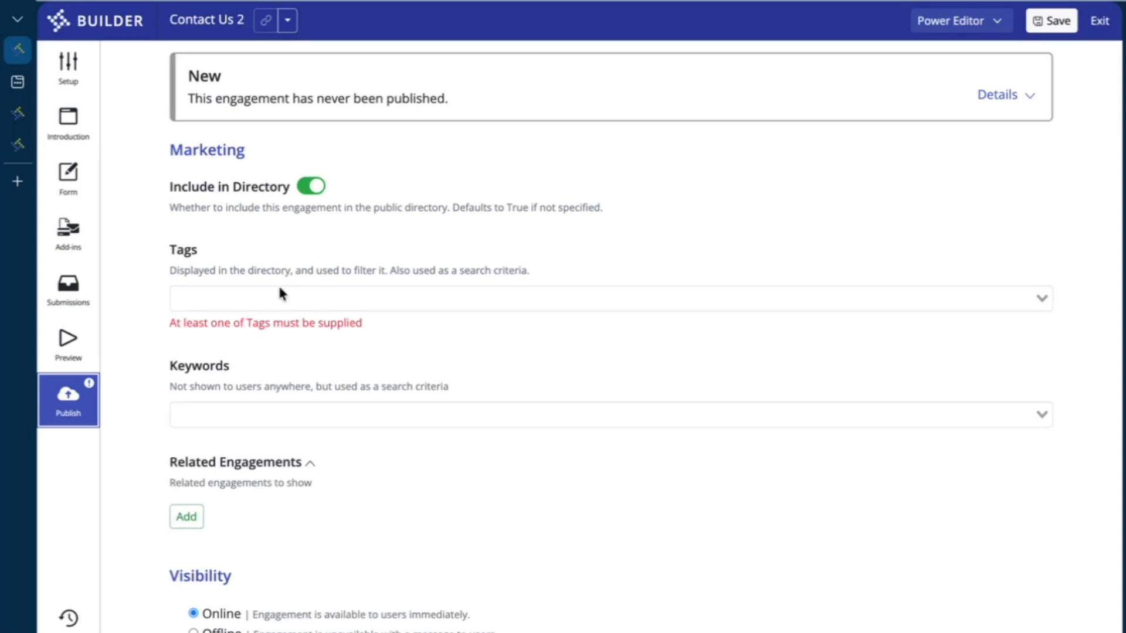
pyautogui.click(288, 300)
pyautogui.write('Contact')
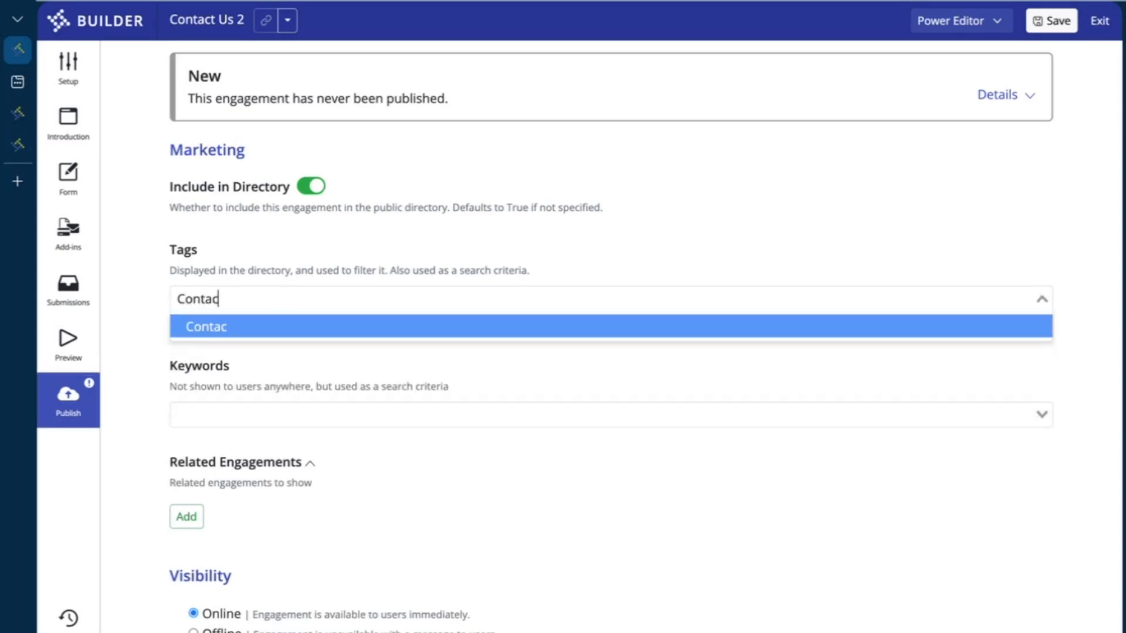
pyautogui.click(257, 332)
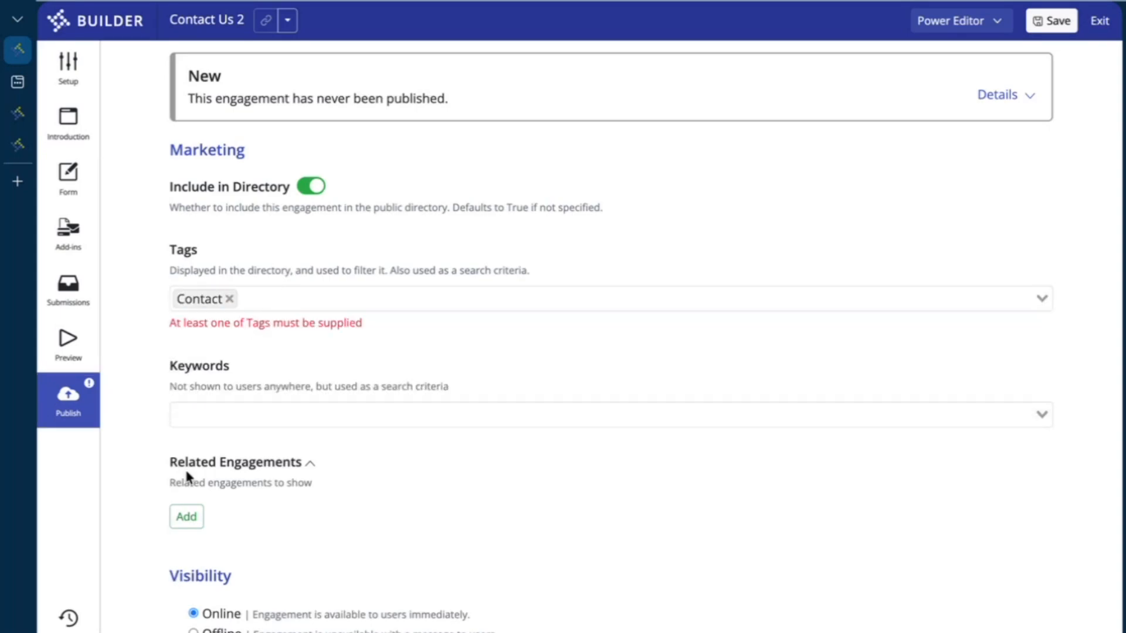
# Publish Contact Us 2, confirm with Ok, exit, and copy its public link
pyautogui.scroll(-3, 186, 473)
pyautogui.click(205, 567)
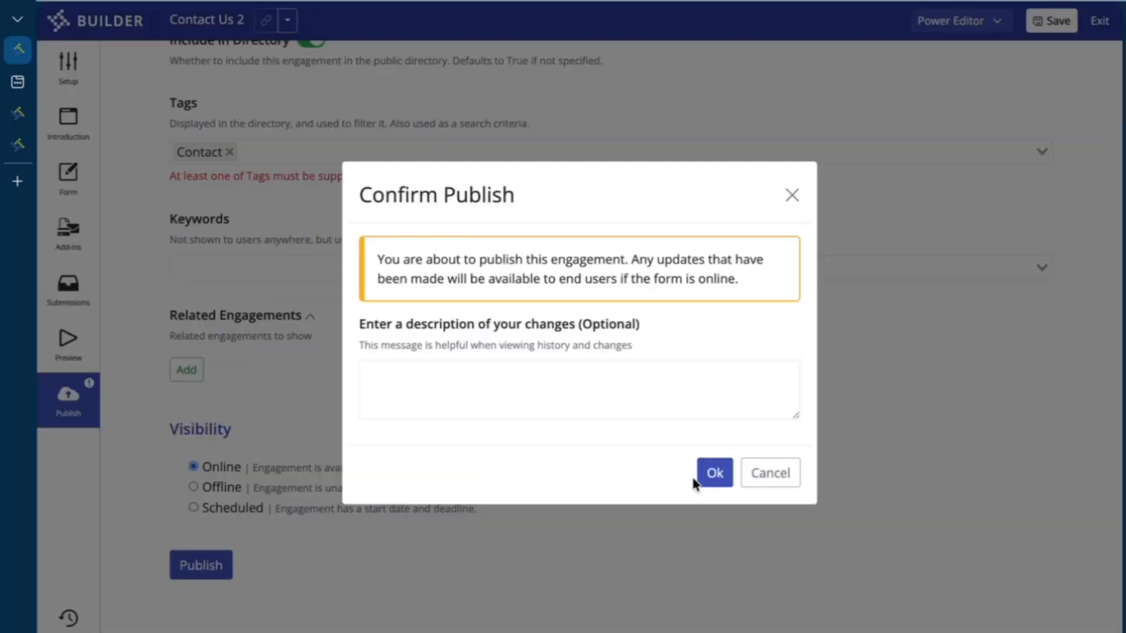
pyautogui.click(716, 471)
pyautogui.click(1100, 21)
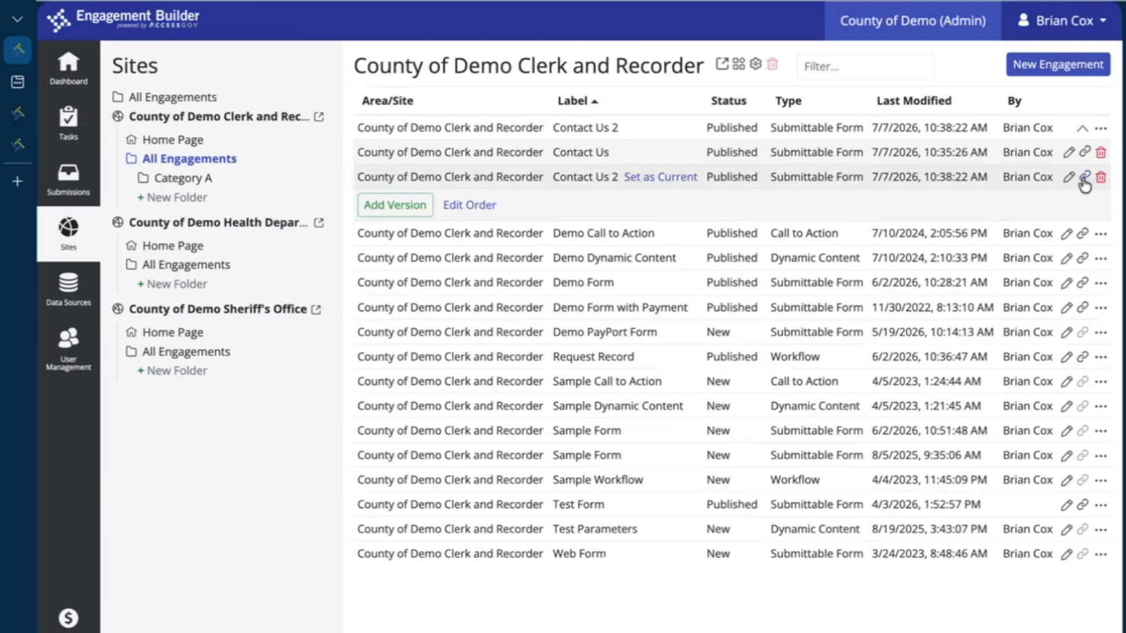
pyautogui.click(1084, 178)
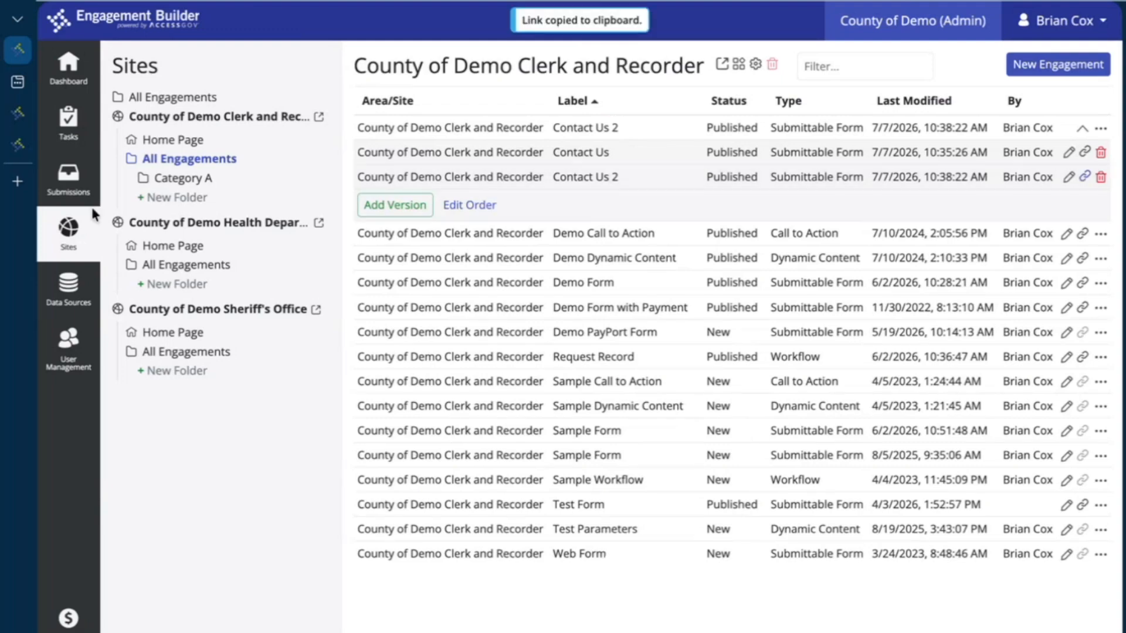
pyautogui.click(18, 181)
# Load the Contact Us 2 public link in a new tab, then return to the admin tab
pyautogui.hotkey('ctrl', 'v')
pyautogui.press('Return')
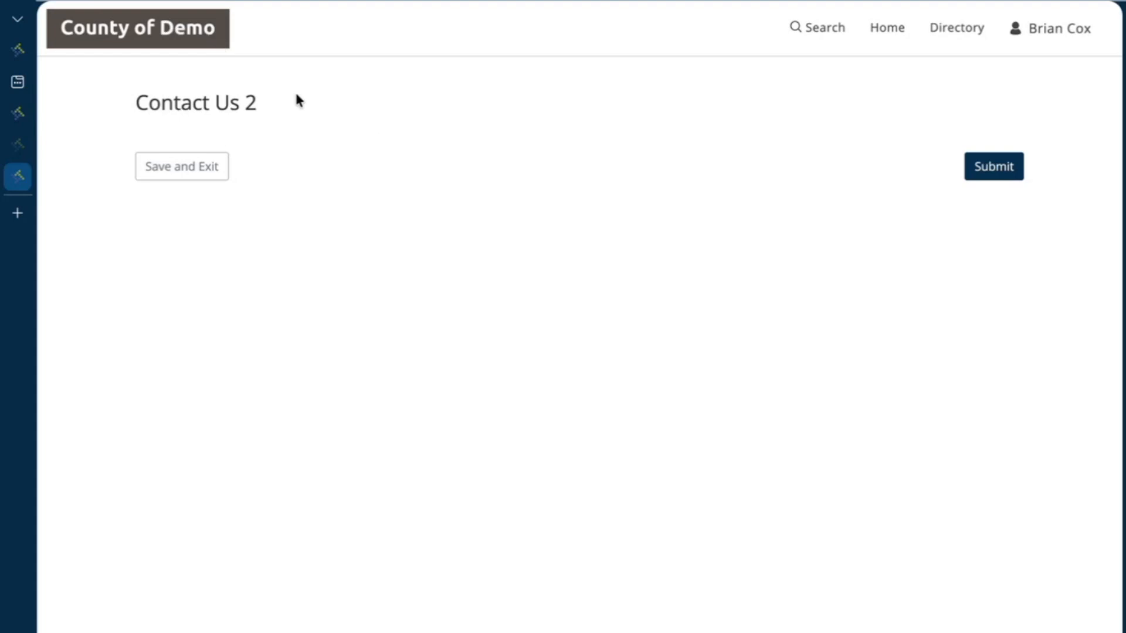
pyautogui.moveTo(22, 91)
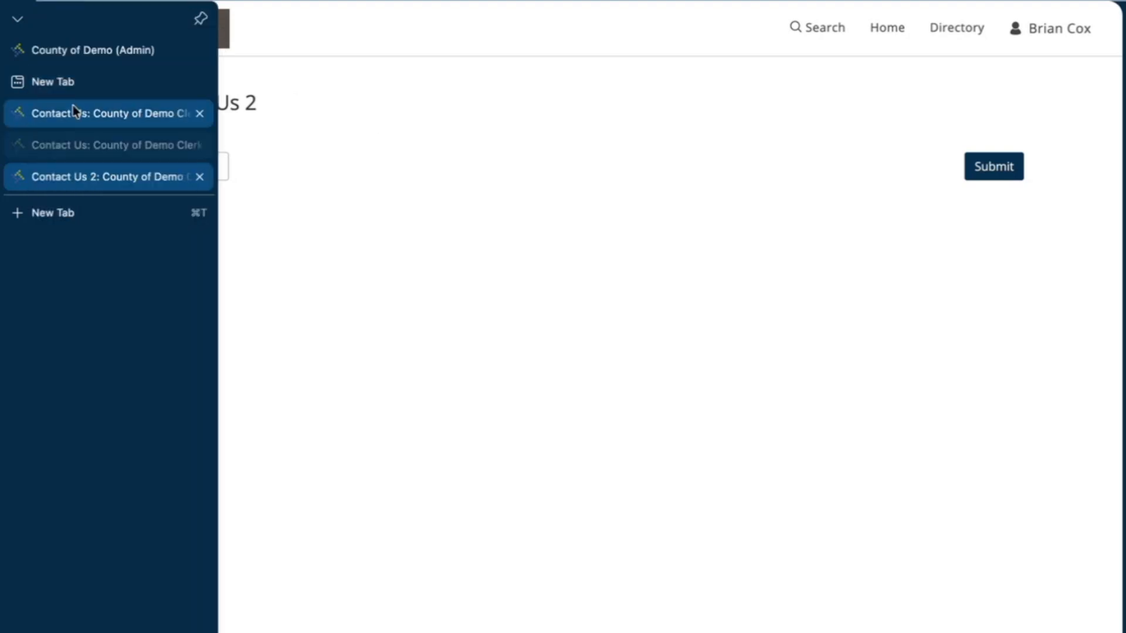
pyautogui.click(73, 109)
pyautogui.click(59, 173)
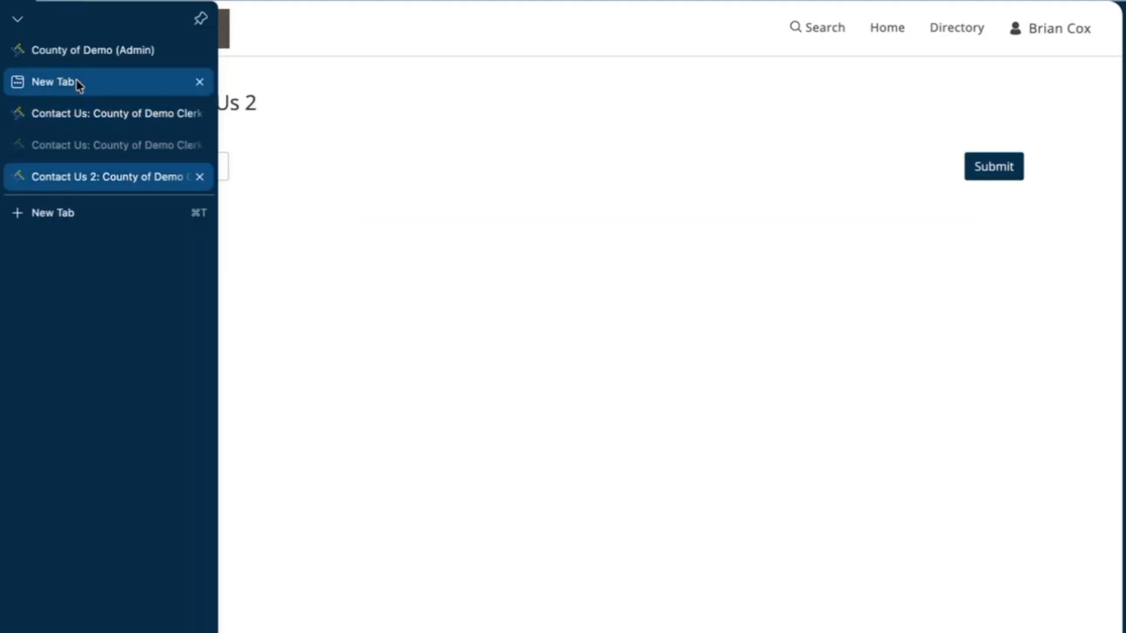
pyautogui.click(77, 80)
pyautogui.click(88, 113)
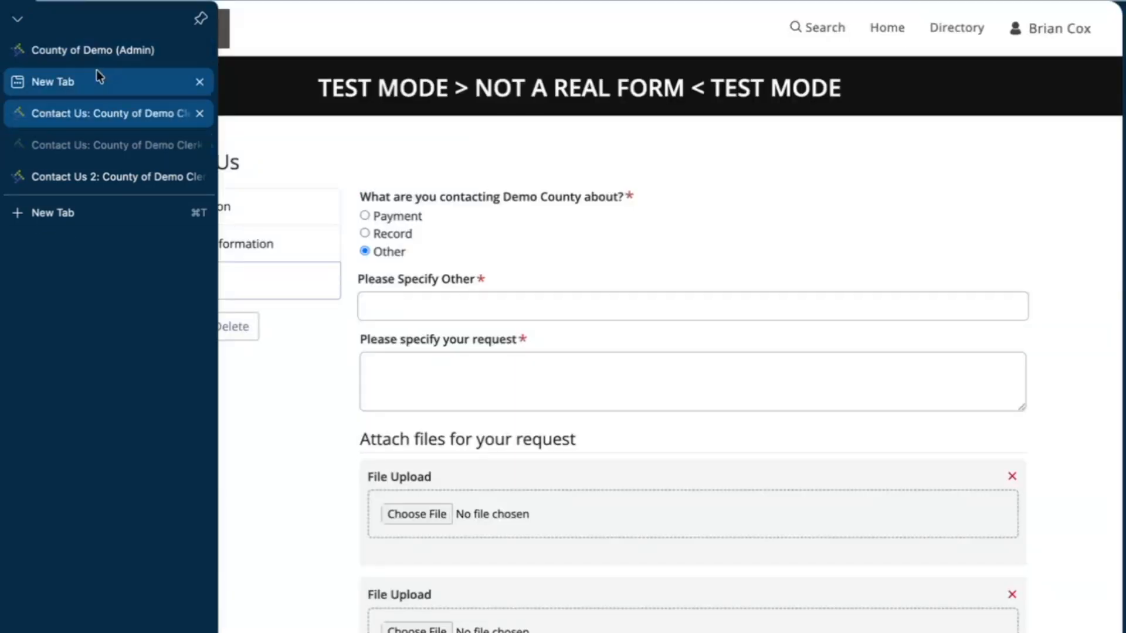
pyautogui.click(92, 50)
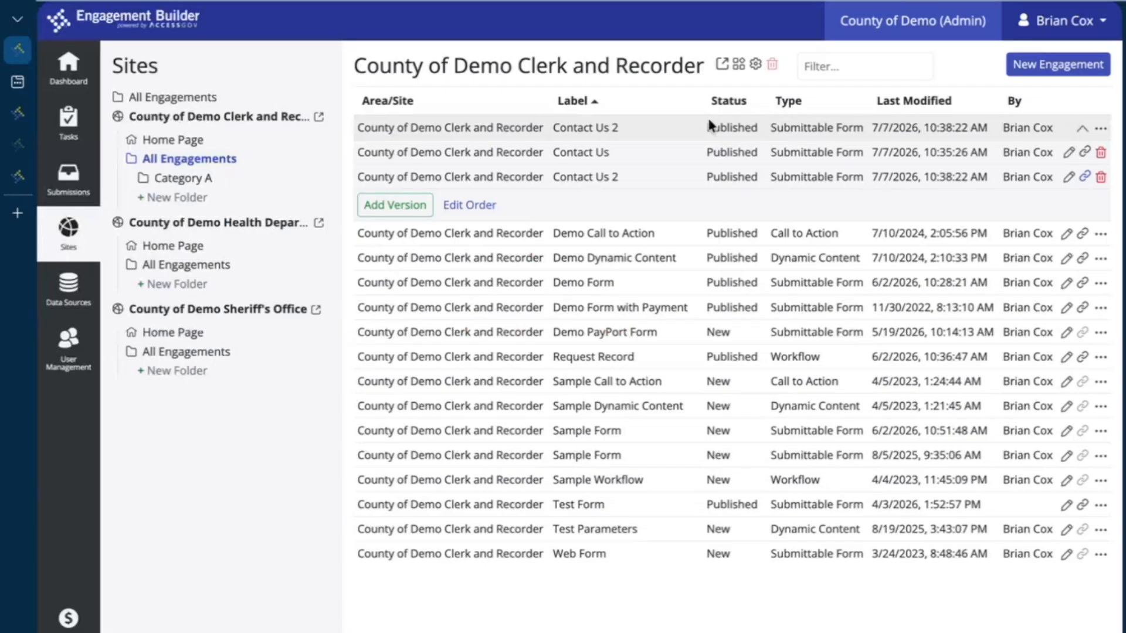
# Open the Contact Us public link in a fresh tab and start the form, showing the Name required warning
pyautogui.click(1085, 153)
pyautogui.click(35, 213)
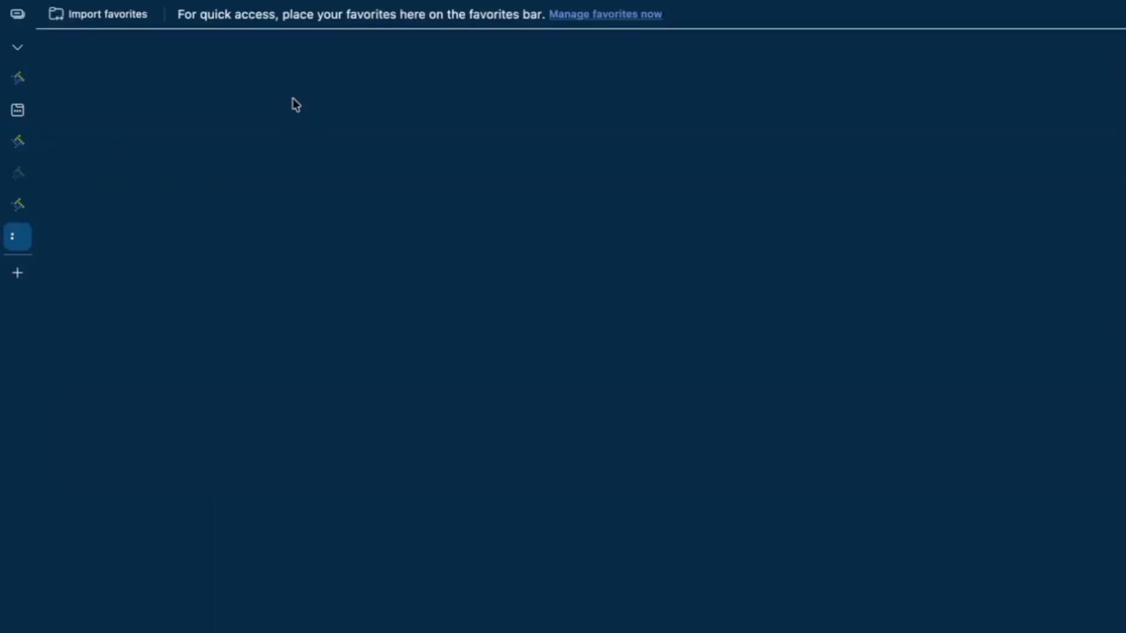
pyautogui.hotkey('ctrl', 'v')
pyautogui.press('Return')
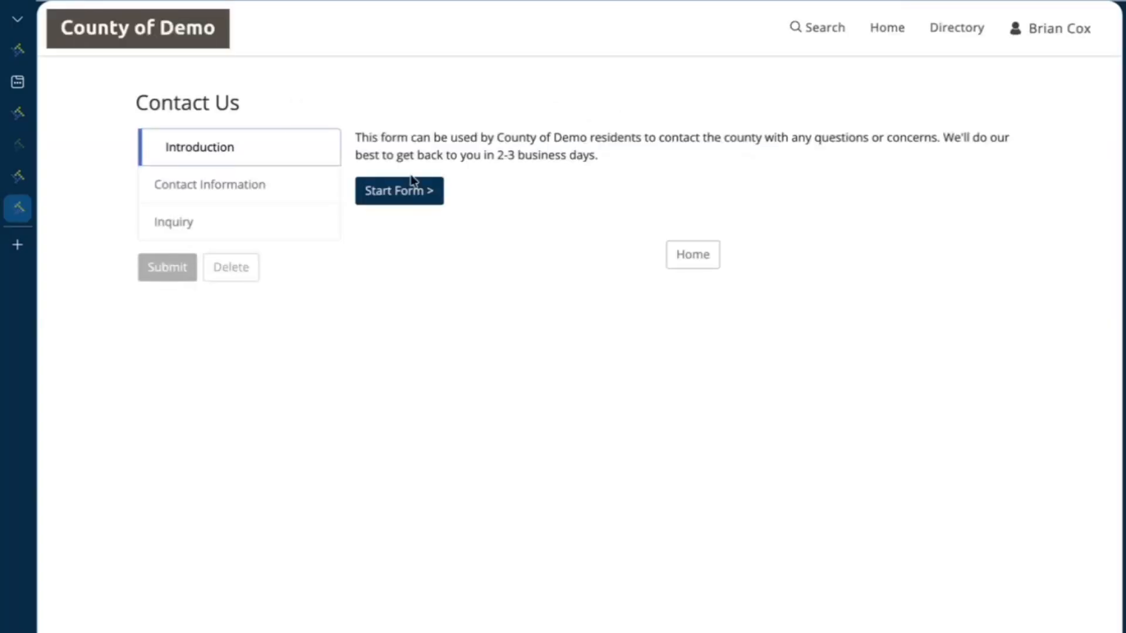
pyautogui.click(398, 191)
pyautogui.click(666, 463)
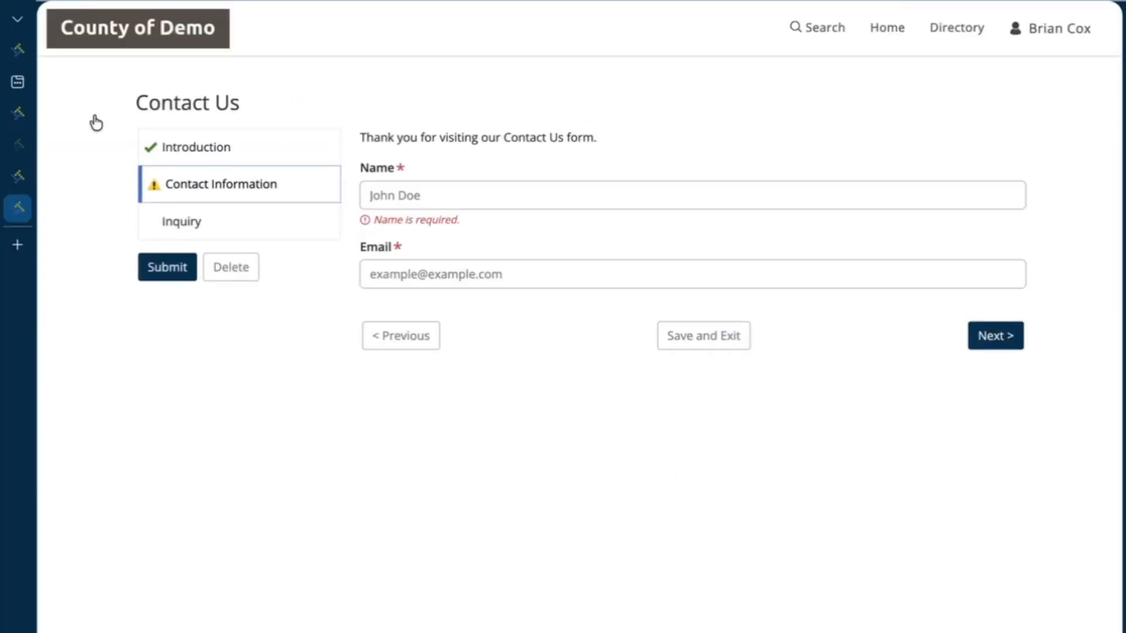
# View the Contact Us 2 form tab, then return to the County of Demo admin site
pyautogui.click(17, 185)
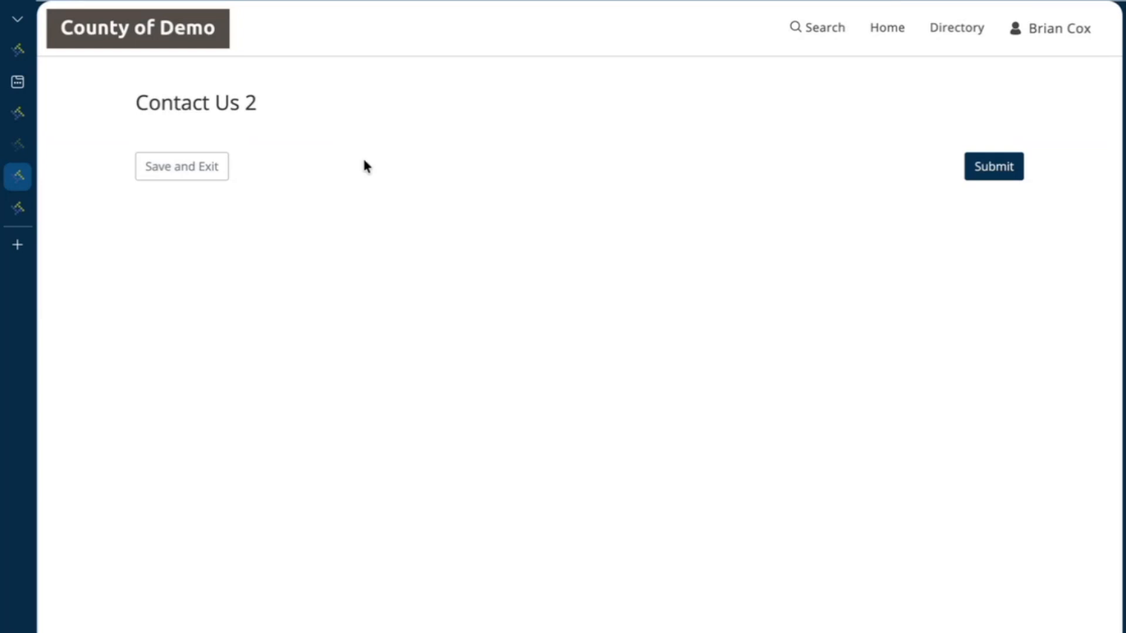
pyautogui.moveTo(27, 133)
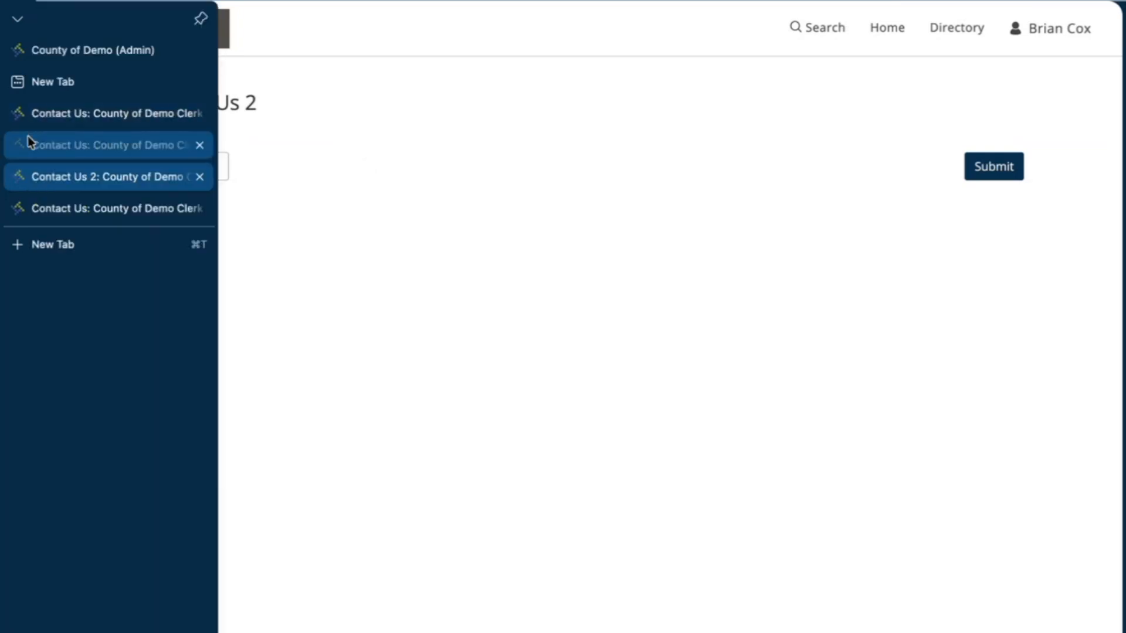
pyautogui.click(94, 56)
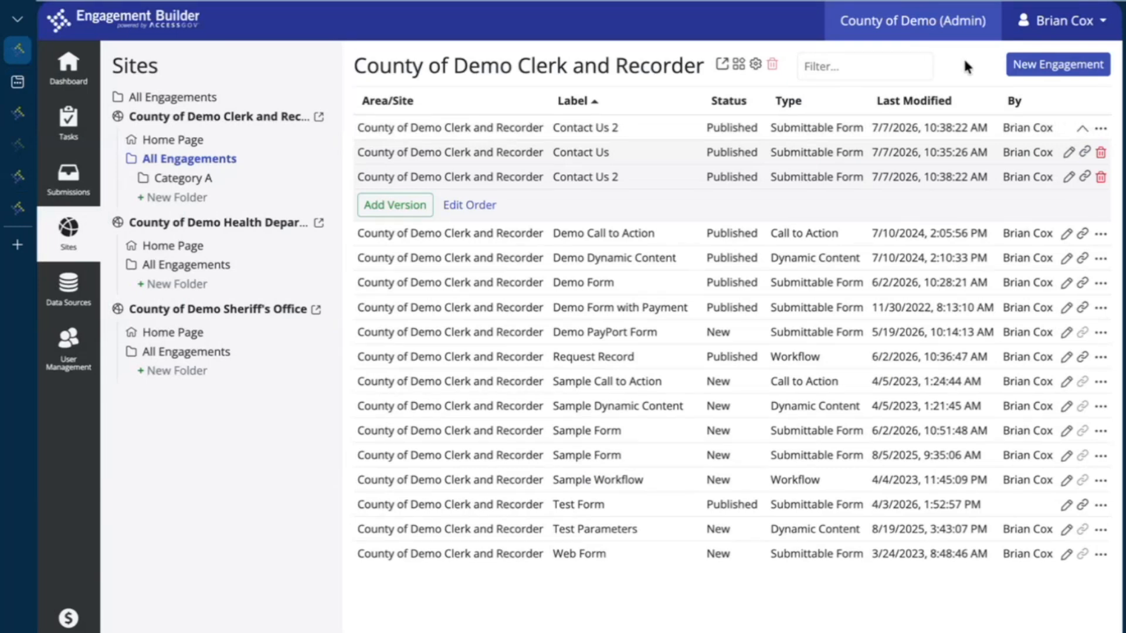
pyautogui.click(1061, 65)
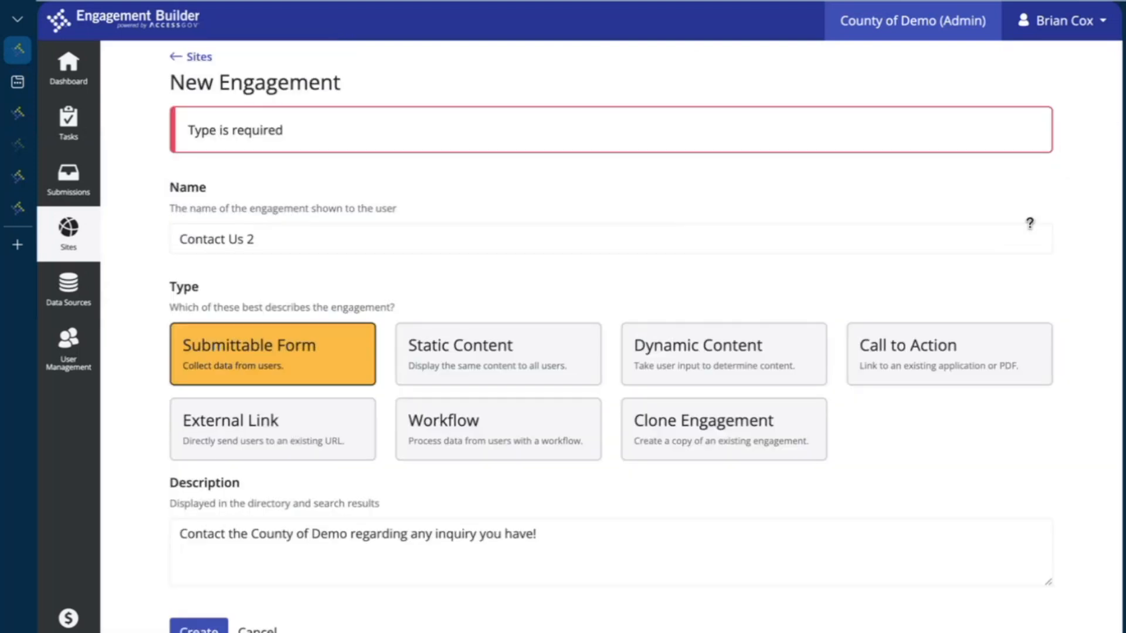
pyautogui.click(766, 448)
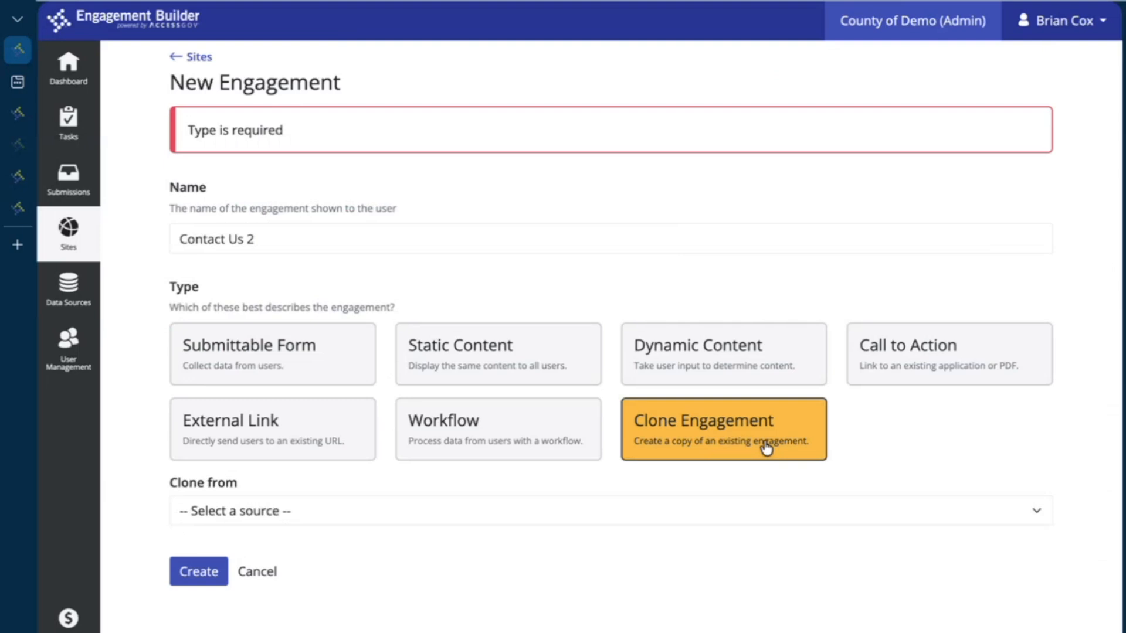
pyautogui.click(649, 511)
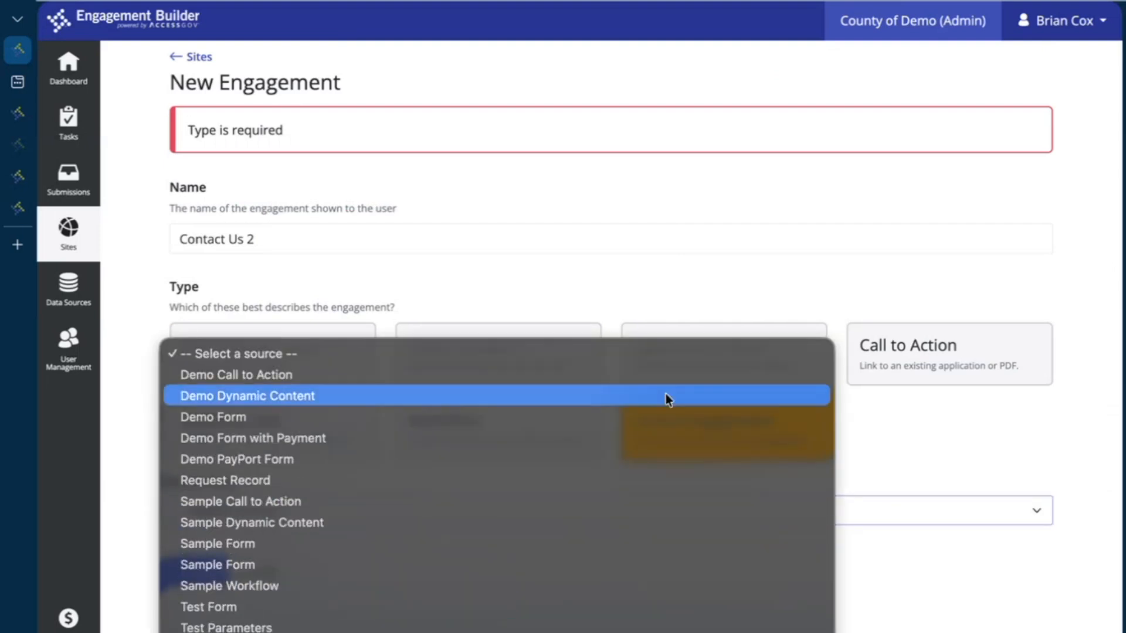
pyautogui.click(604, 472)
pyautogui.click(551, 475)
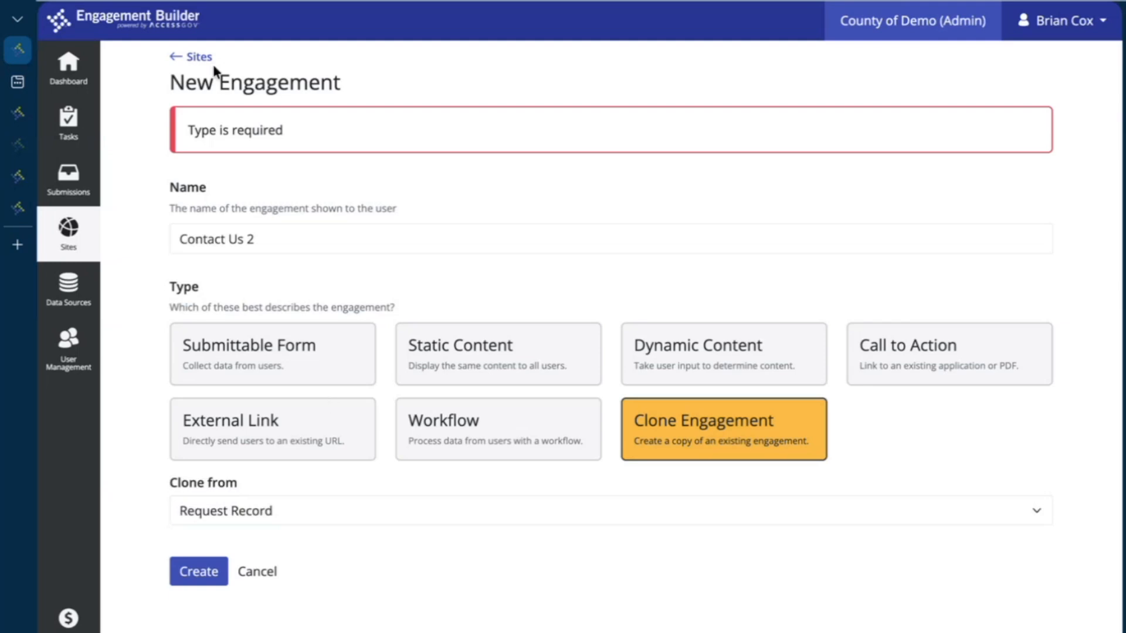
pyautogui.click(199, 58)
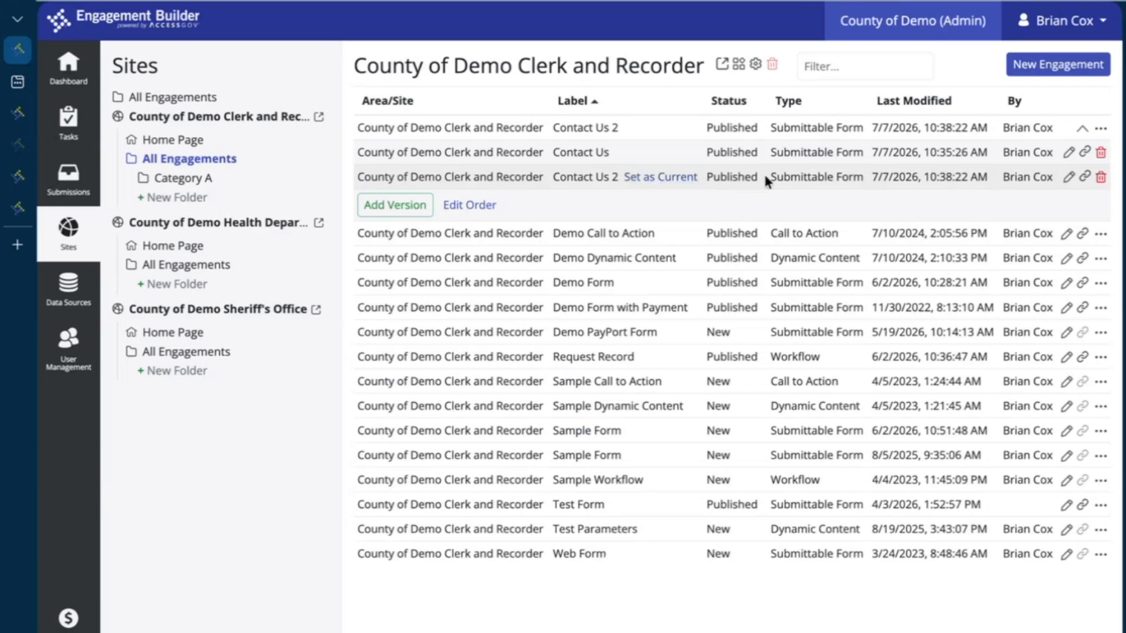
# Review the Contact Us version history, then show User Management's list of active users
pyautogui.click(1069, 153)
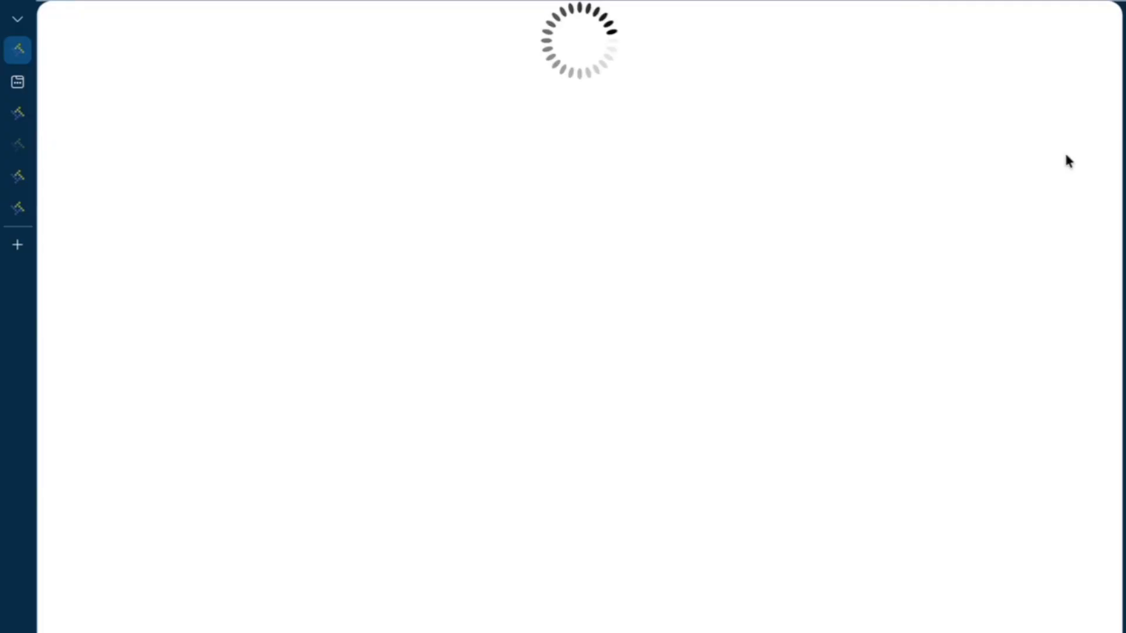
pyautogui.click(88, 630)
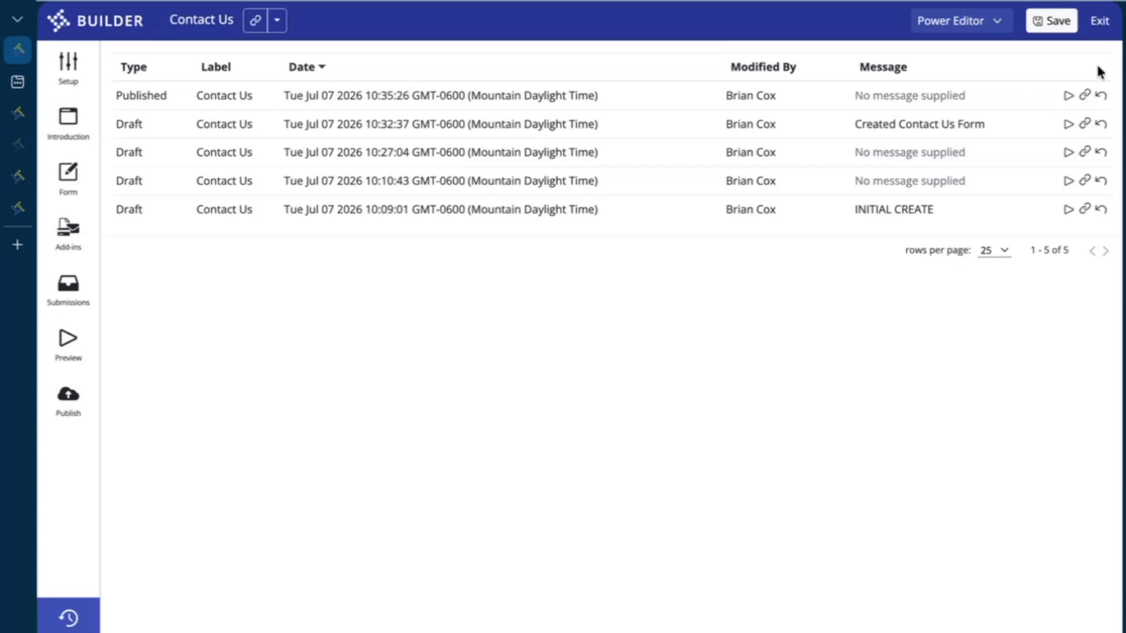
pyautogui.click(1099, 23)
pyautogui.click(78, 343)
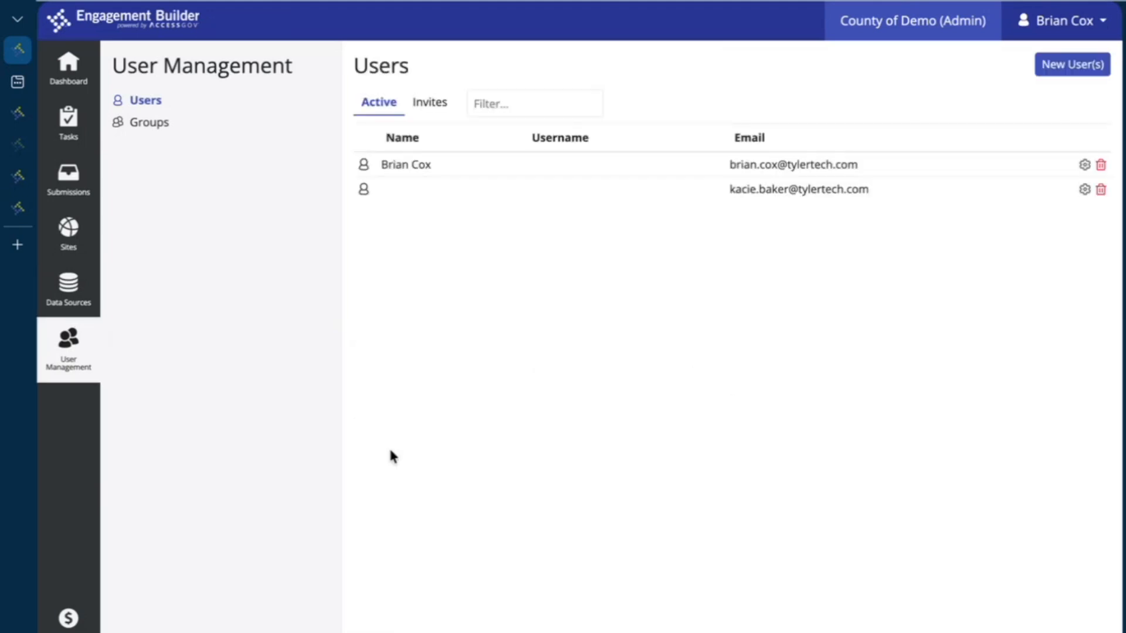
pyautogui.click(1068, 65)
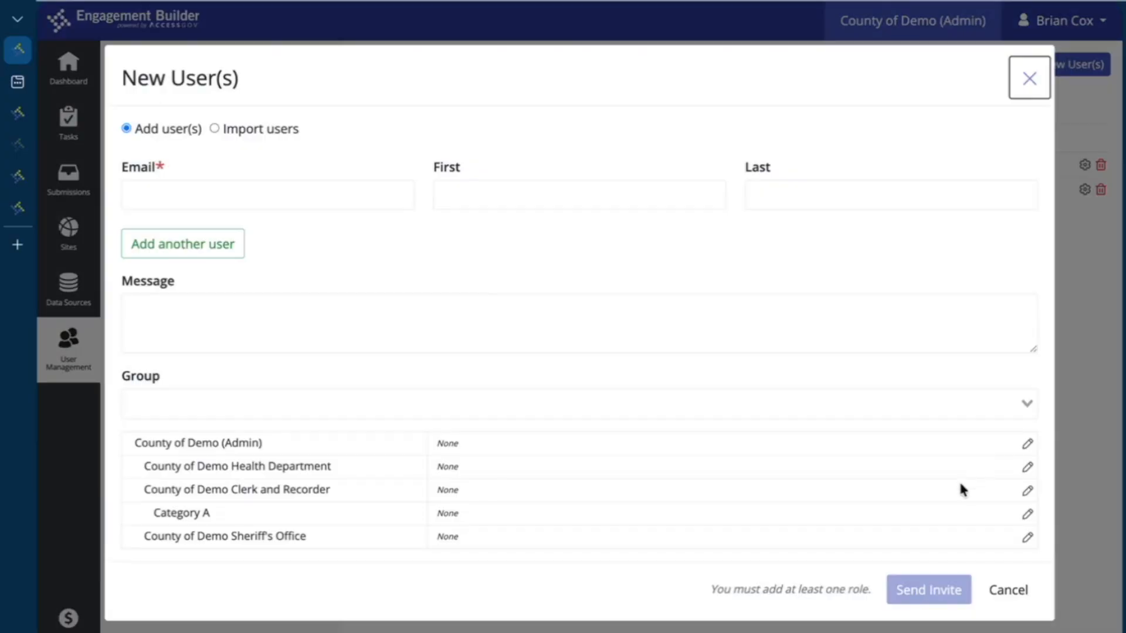
pyautogui.click(1028, 444)
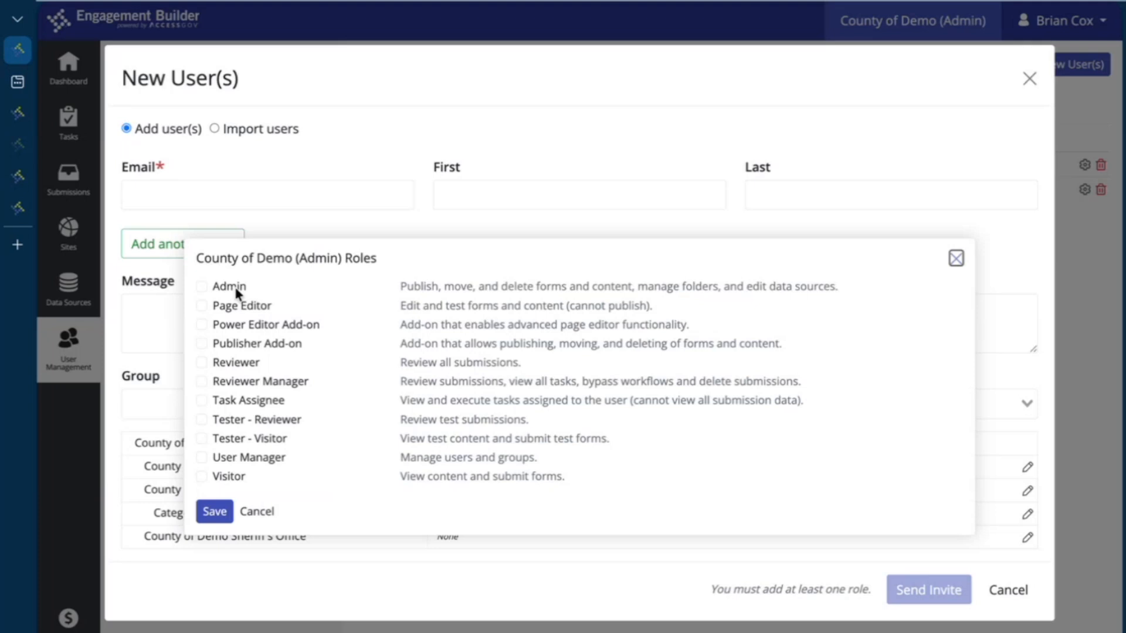
pyautogui.click(202, 286)
pyautogui.click(203, 326)
pyautogui.click(202, 344)
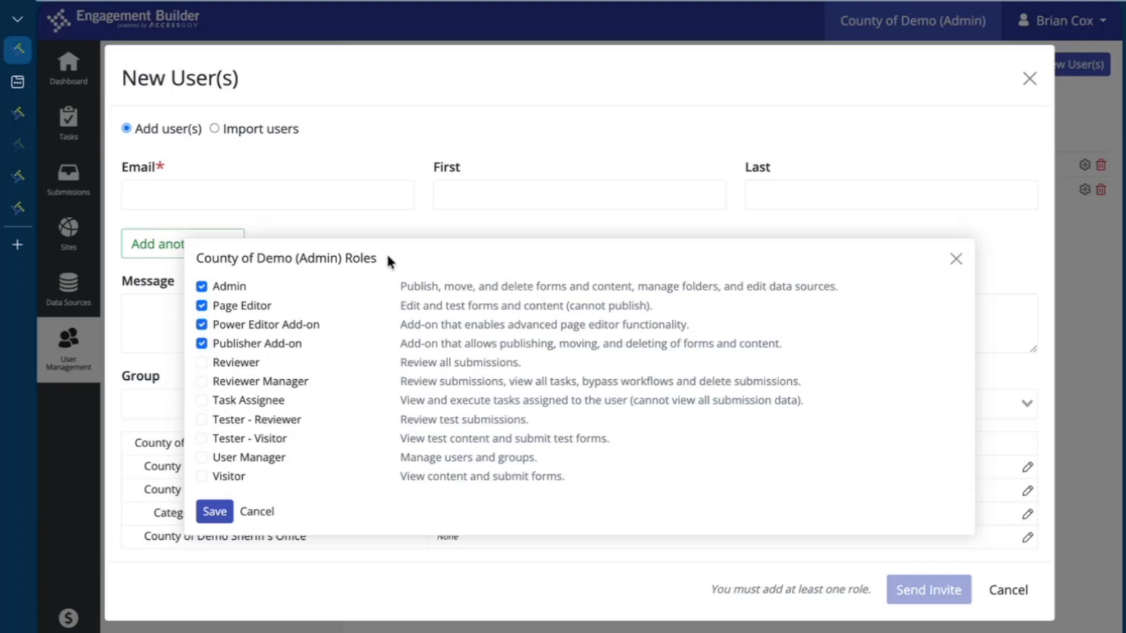
pyautogui.click(263, 511)
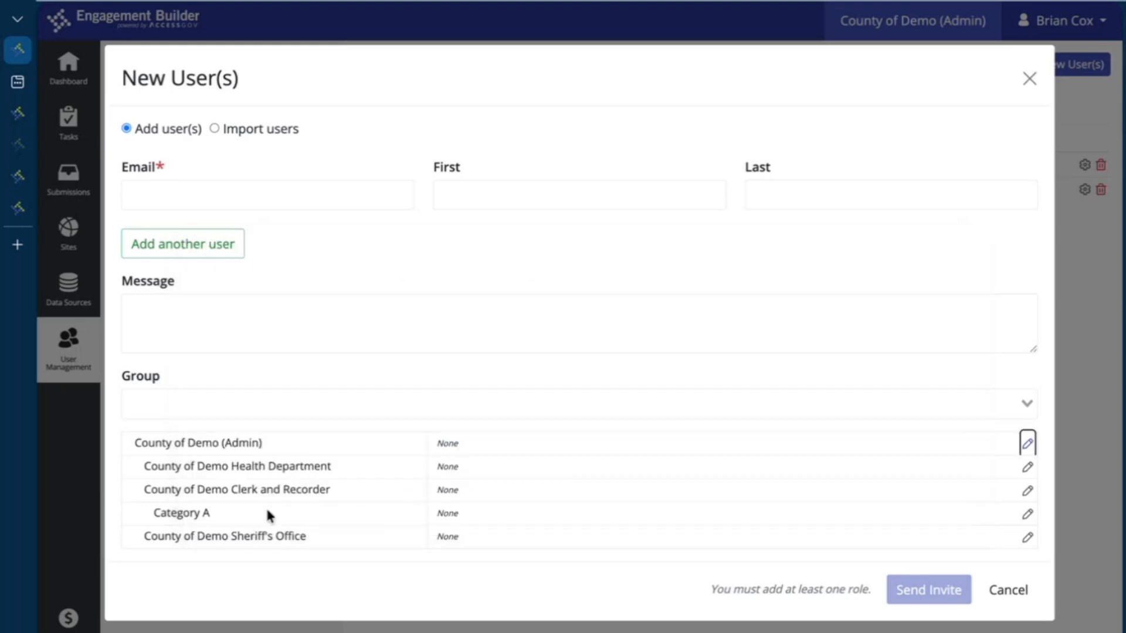
pyautogui.click(1015, 591)
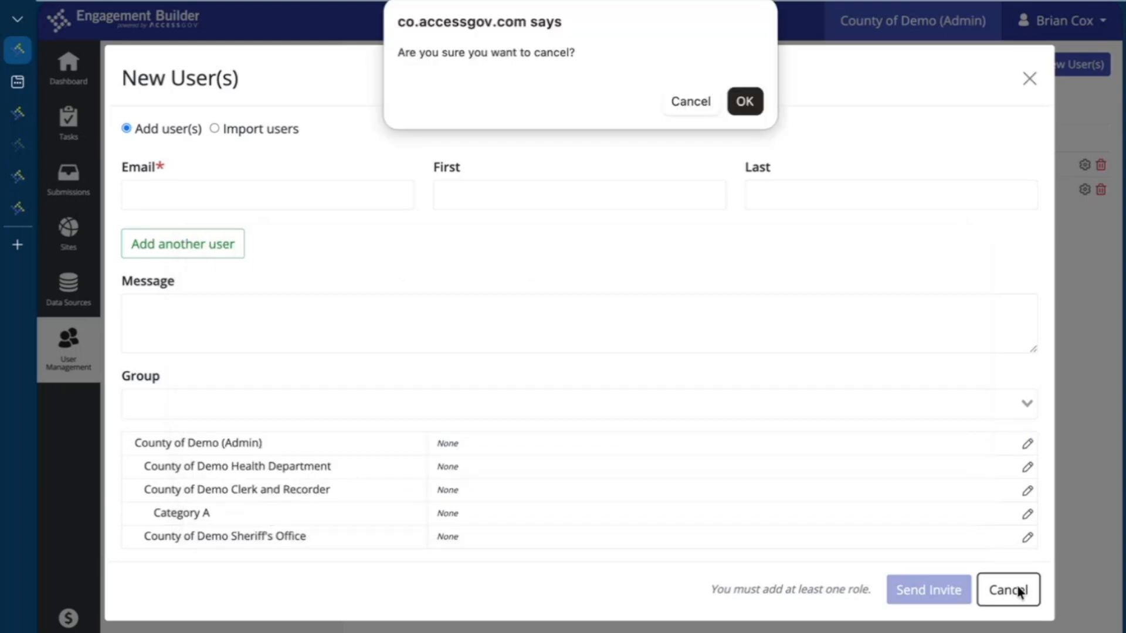
pyautogui.click(745, 102)
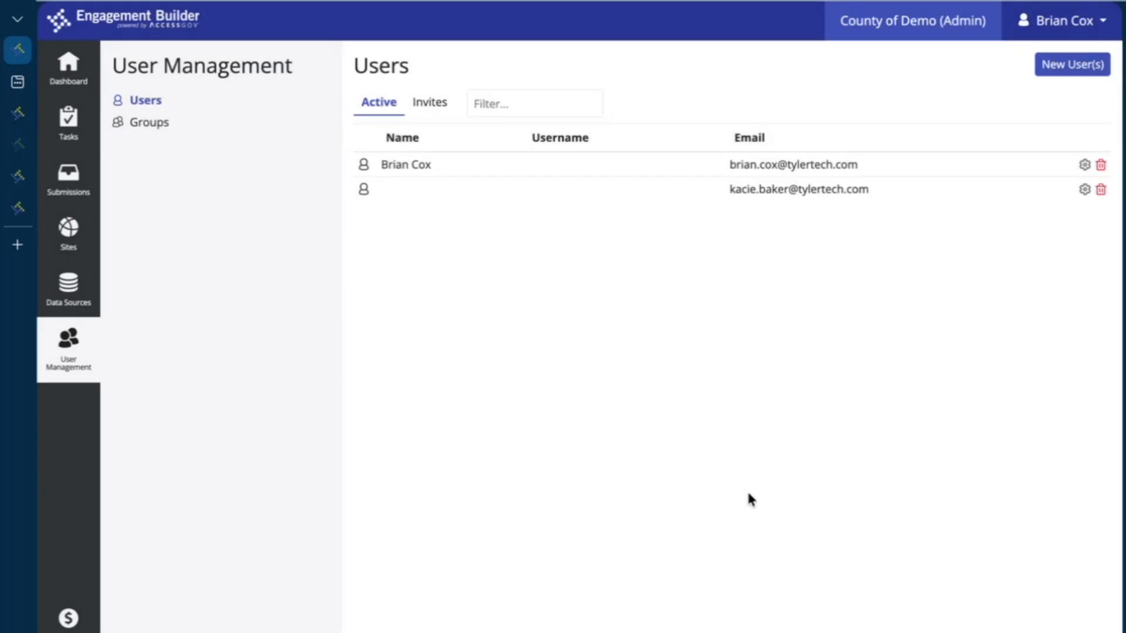